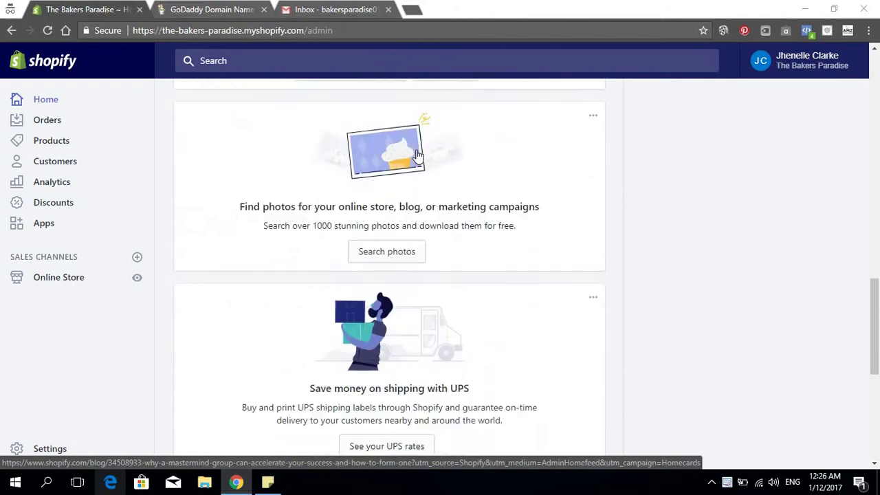
Highlight the store owner's name in the Shopify dashboard greeting
scroll(417, 153, "up", 9)
scroll(418, 155, "up", 5)
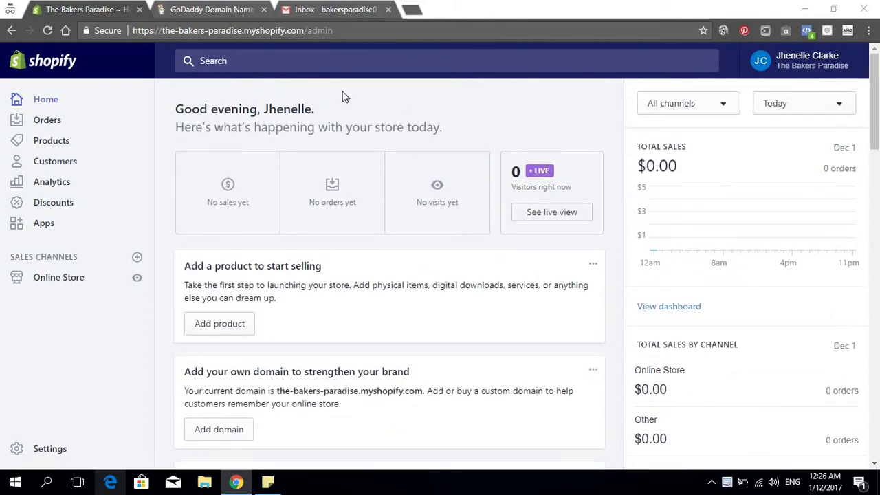
left_click_drag(264, 109, 359, 110)
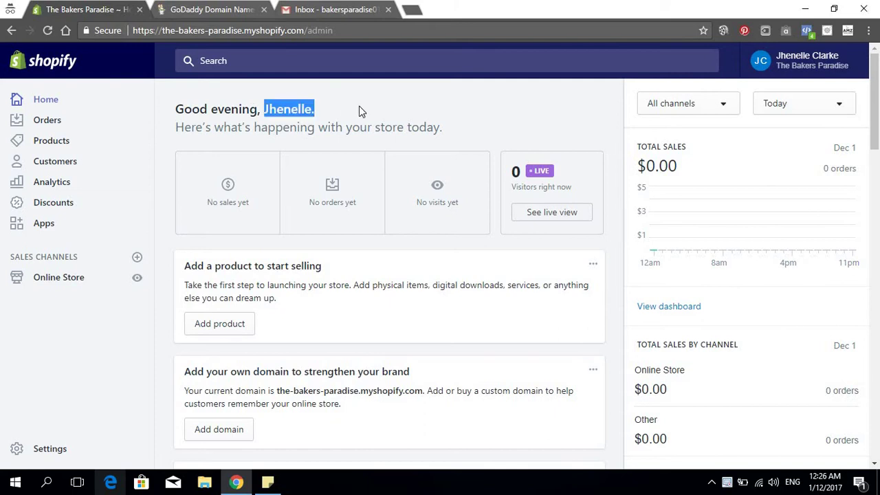
left_click(275, 108)
left_click_drag(265, 109, 322, 117)
left_click(554, 105)
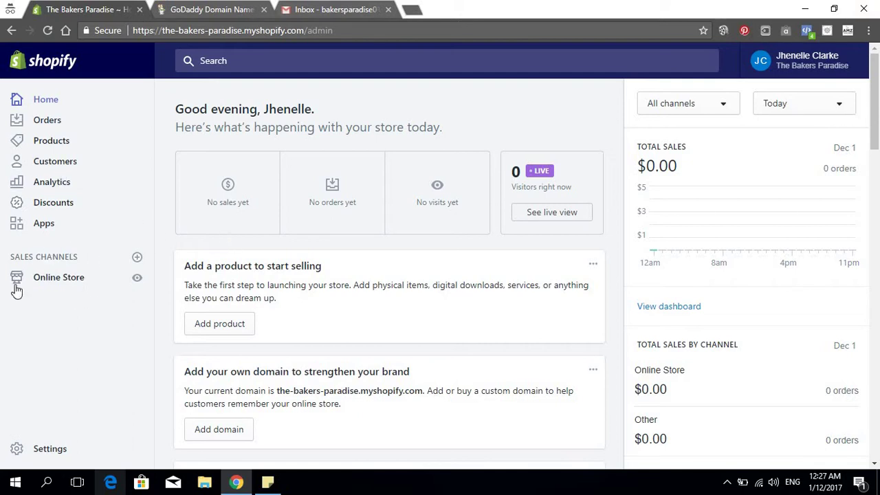
Open the Domains page under Online Store in Shopify
scroll(41, 371, "down", 4)
scroll(82, 385, "up", 4)
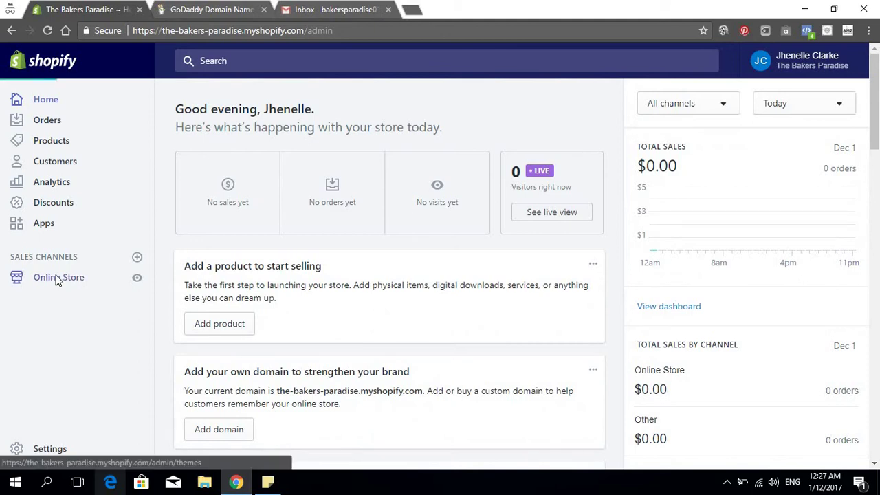
left_click(57, 279)
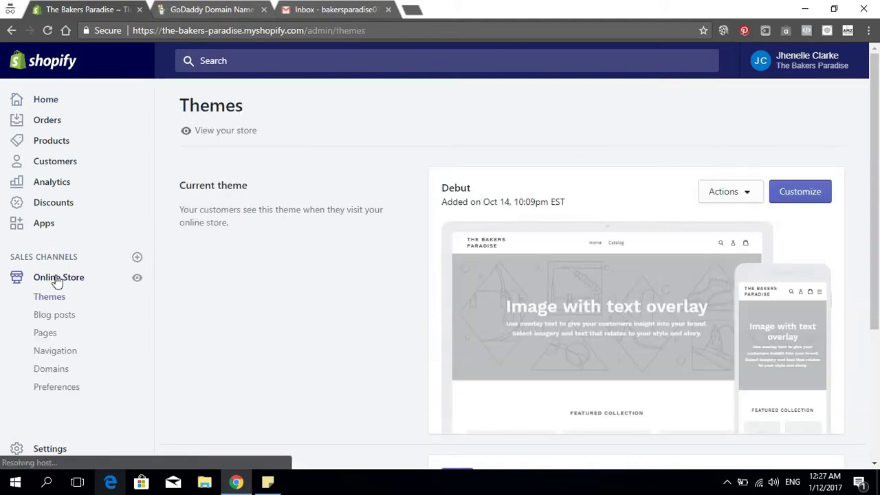
scroll(73, 238, "down", 2)
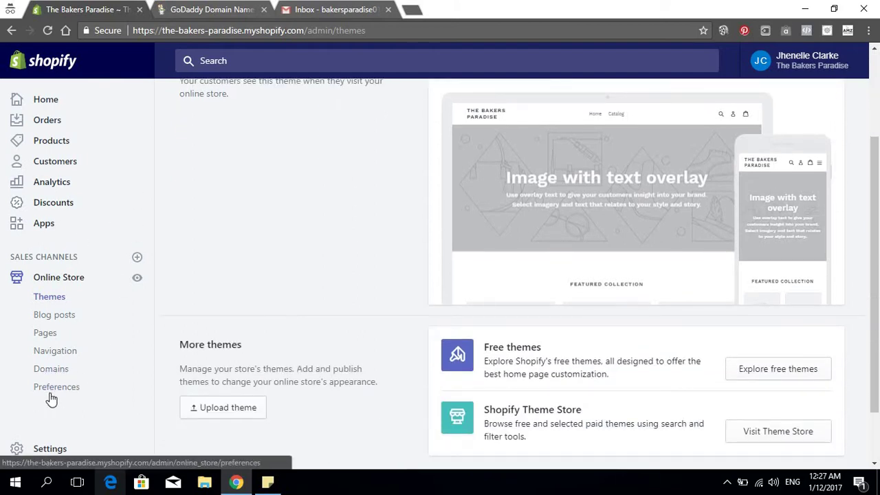
left_click(64, 373)
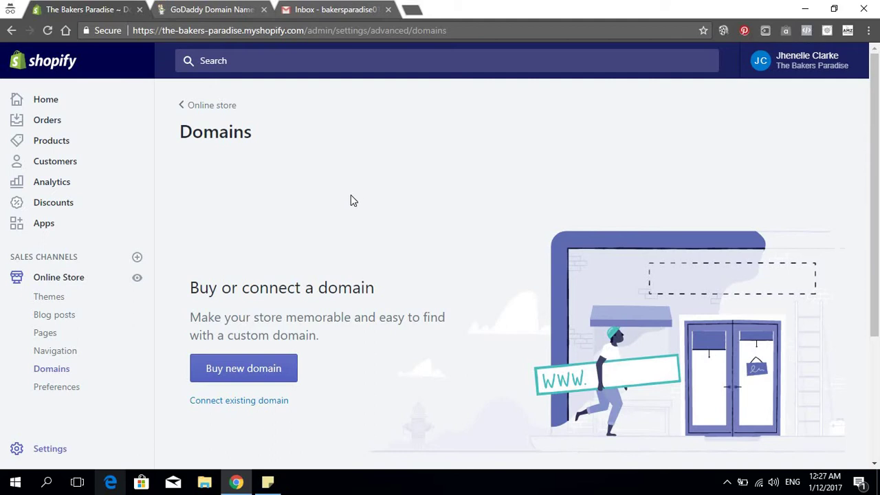
Switch to the GoDaddy tab showing the thebakersparadise search results
scroll(351, 195, "down", 3)
scroll(393, 211, "up", 3)
left_click(198, 10)
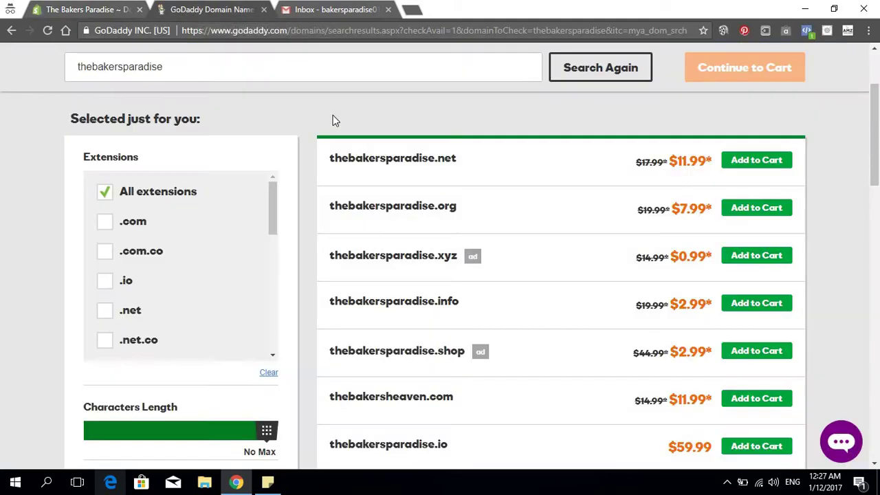
Review the domain suggestions, including the .net extension and thebakersheaven.com
left_click_drag(434, 159, 451, 159)
left_click(457, 157)
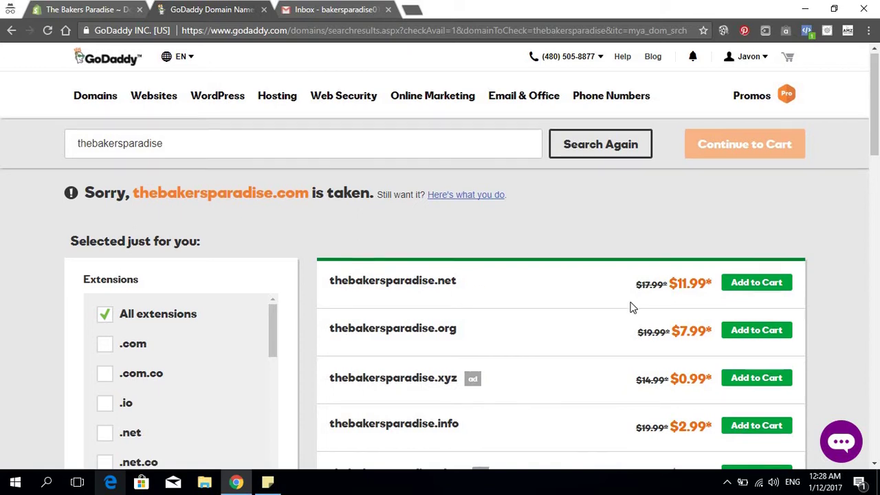
scroll(632, 308, "down", 1)
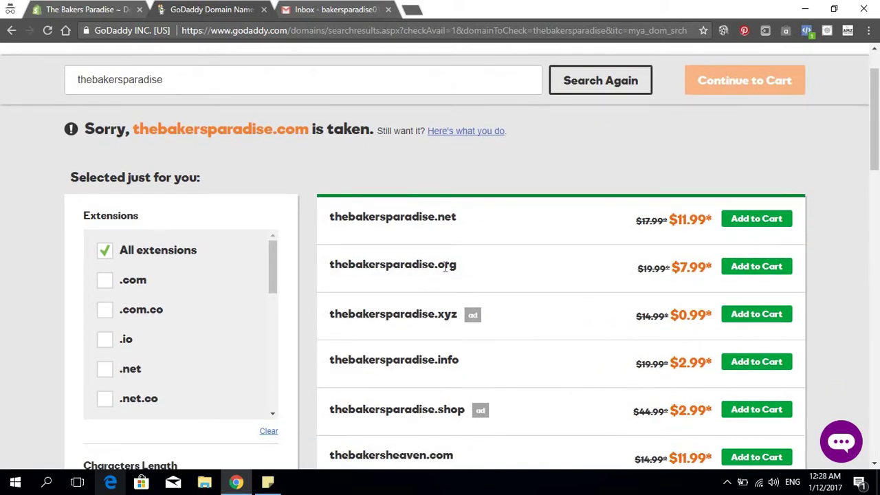
scroll(459, 294, "down", 2)
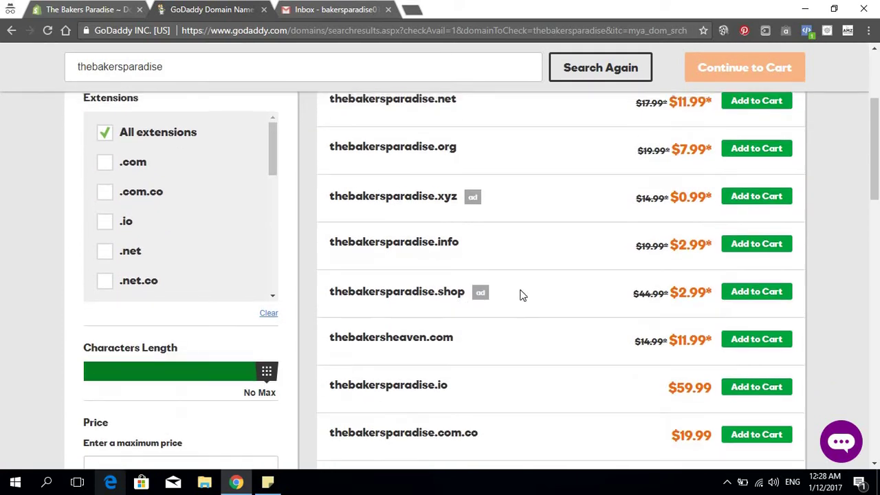
scroll(521, 295, "up", 2)
scroll(541, 294, "down", 1)
scroll(541, 294, "up", 2)
scroll(426, 357, "down", 3)
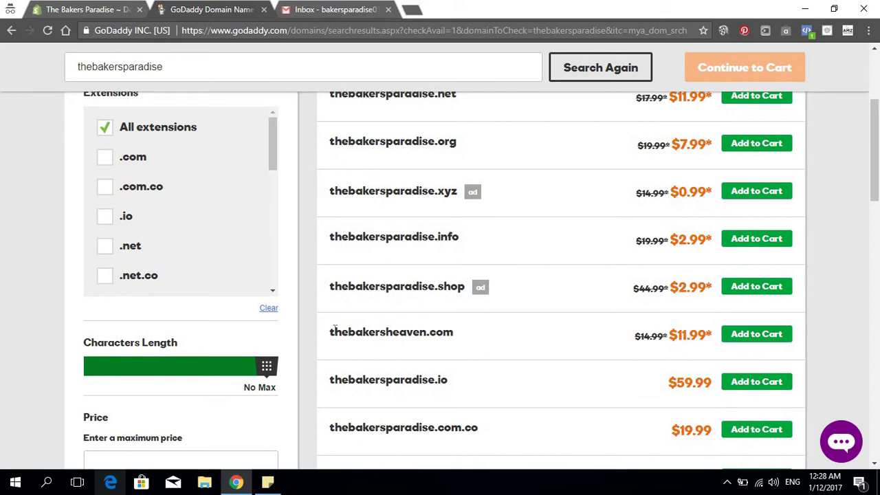
left_click_drag(334, 332, 459, 337)
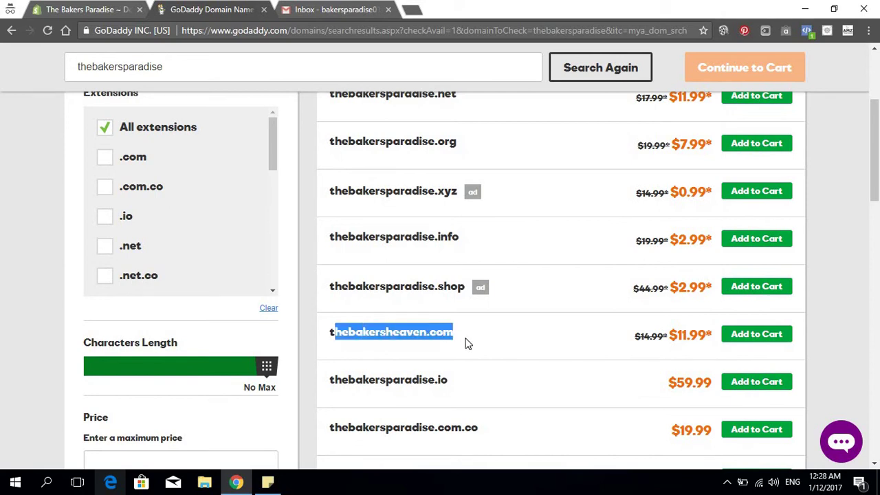
left_click(464, 345)
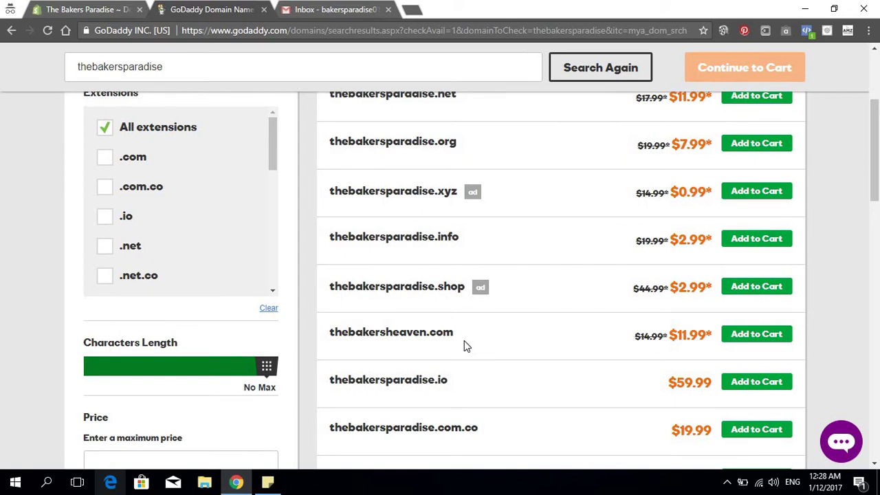
Add thebakersparadise.net to the cart and continue to the cart
scroll(464, 346, "up", 3)
scroll(464, 346, "down", 1)
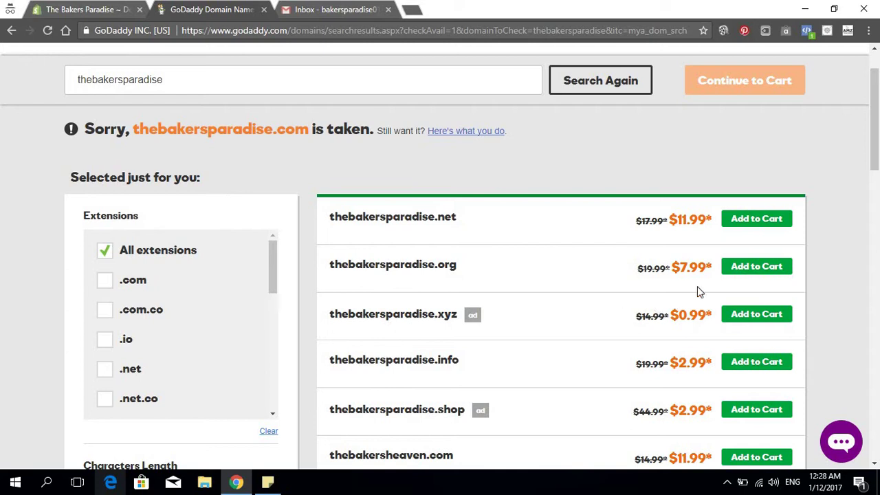
scroll(729, 268, "up", 1)
left_click(759, 285)
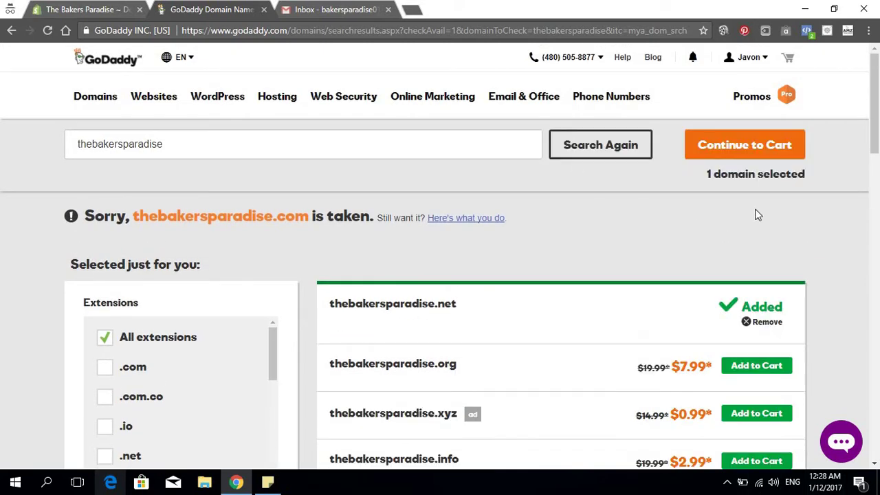
left_click(760, 151)
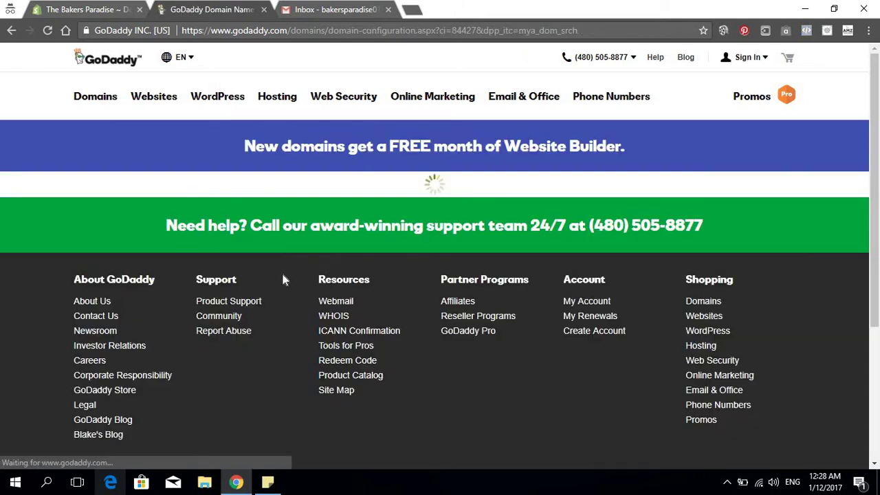
Decline privacy protection for thebakersparadise.net and continue to checkout with these options
scroll(375, 250, "down", 4)
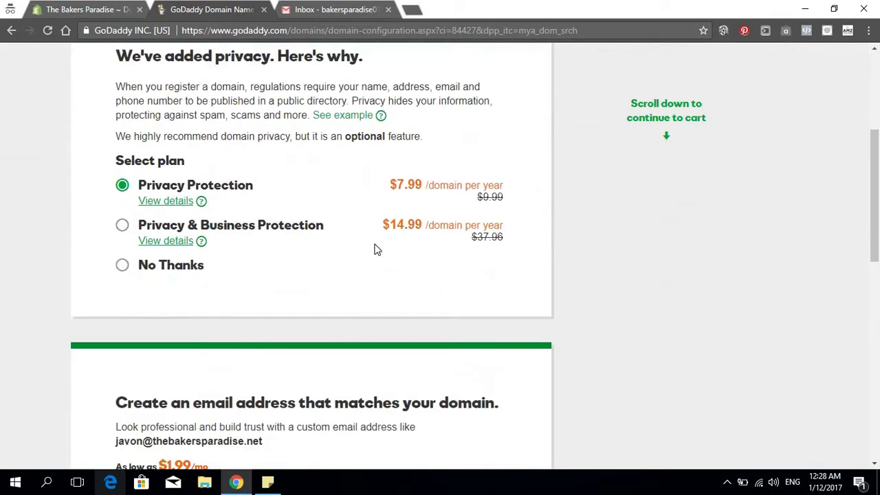
left_click(122, 260)
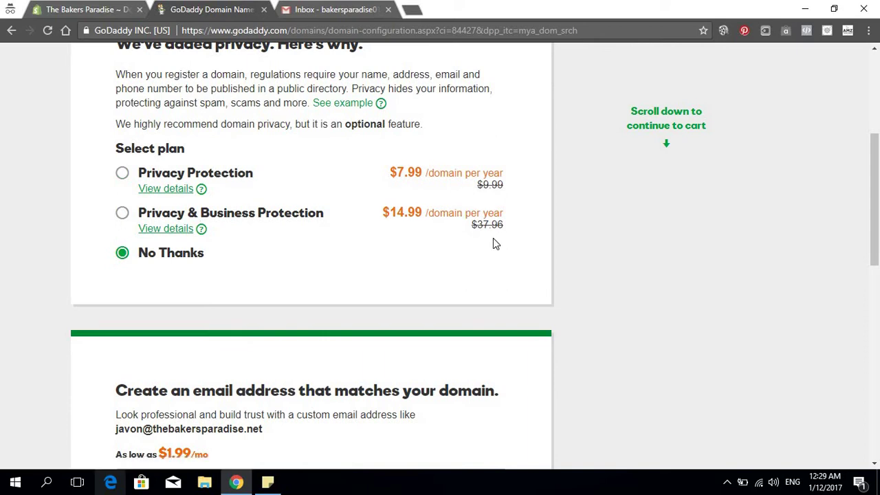
scroll(493, 237, "down", 2)
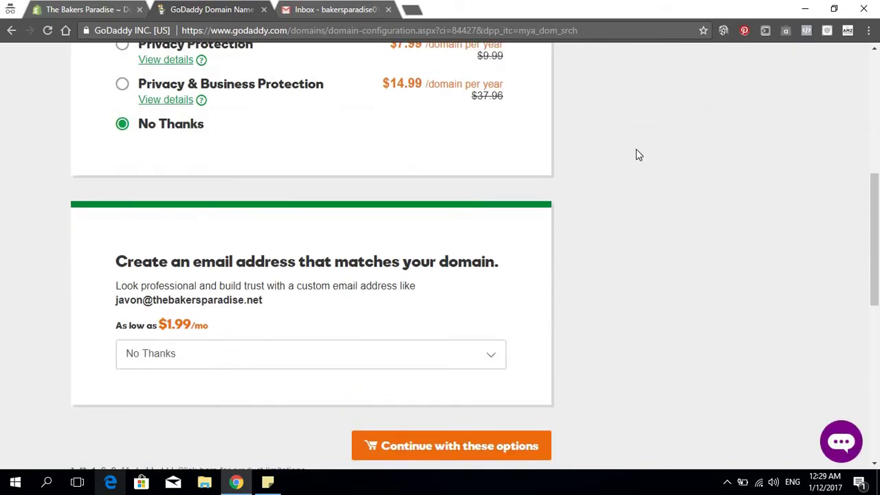
scroll(637, 155, "down", 2)
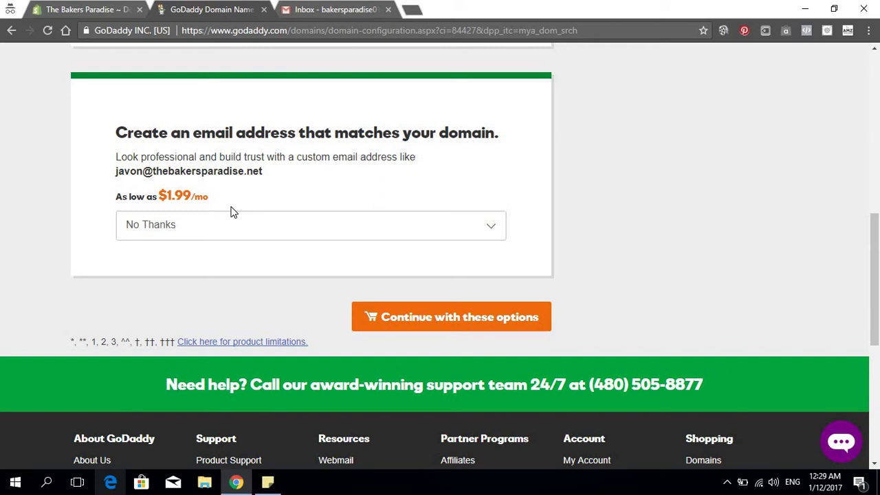
scroll(385, 222, "down", 2)
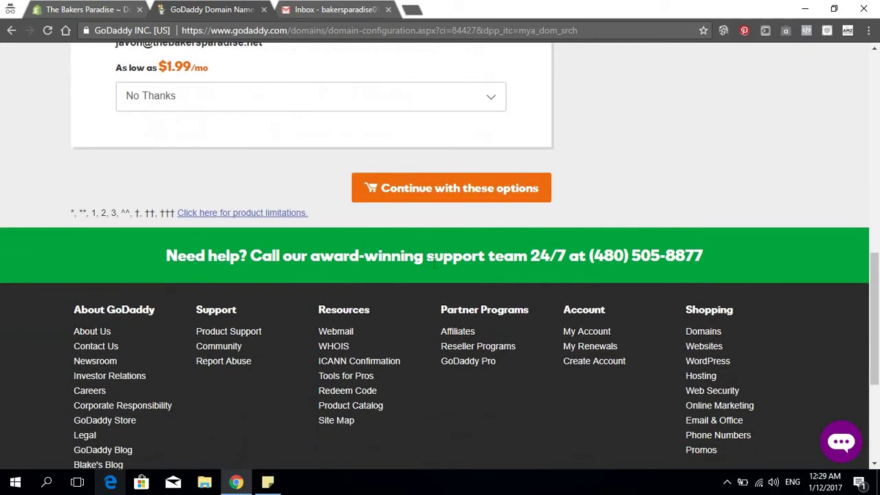
scroll(522, 251, "up", 2)
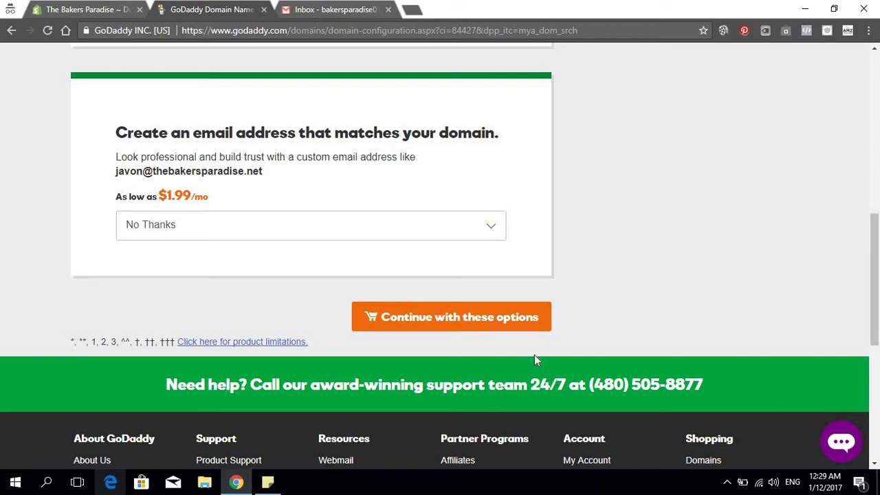
left_click(469, 315)
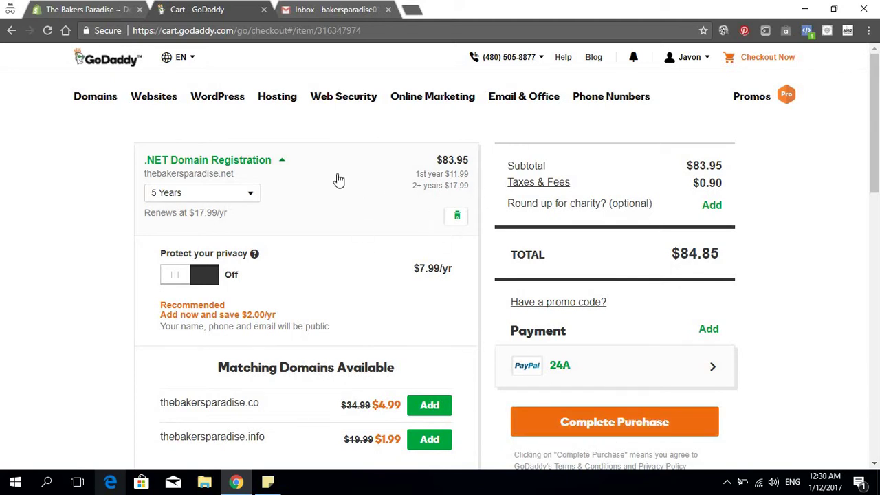
Change the thebakersparadise.net registration length from 5 Years to 1 Year
left_click(238, 196)
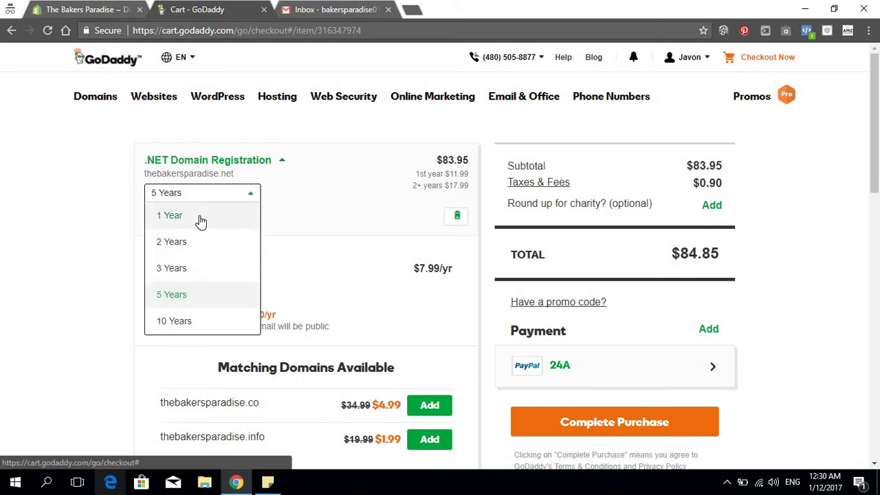
left_click(200, 218)
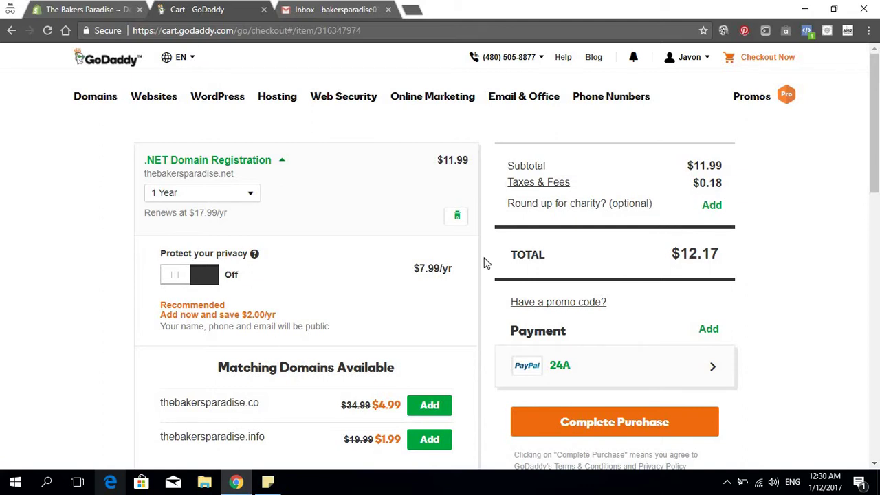
scroll(405, 259, "down", 3)
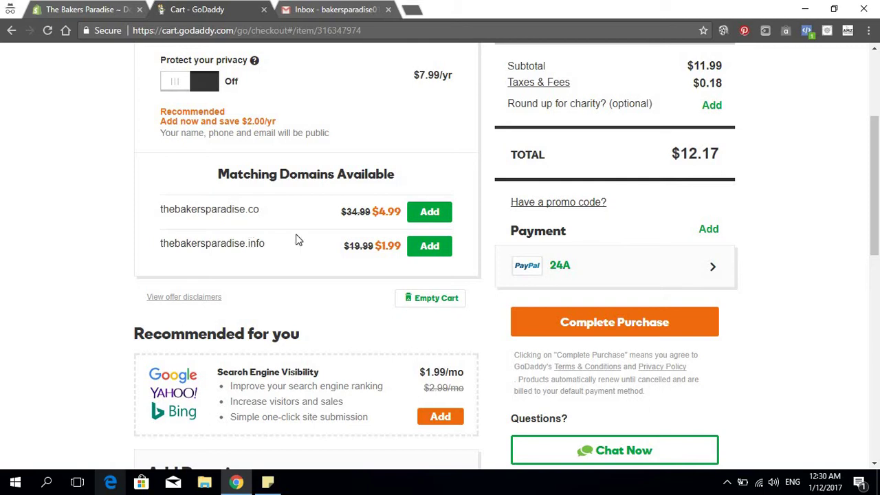
scroll(307, 236, "down", 1)
scroll(313, 232, "down", 3)
scroll(324, 237, "up", 4)
Review the $12.17 order total and complete the purchase
scroll(332, 246, "down", 2)
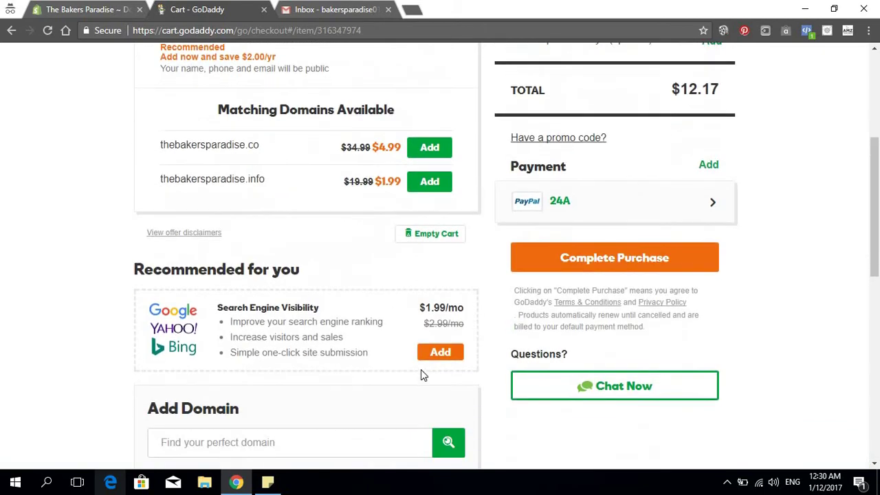
scroll(440, 293, "down", 3)
scroll(434, 305, "up", 2)
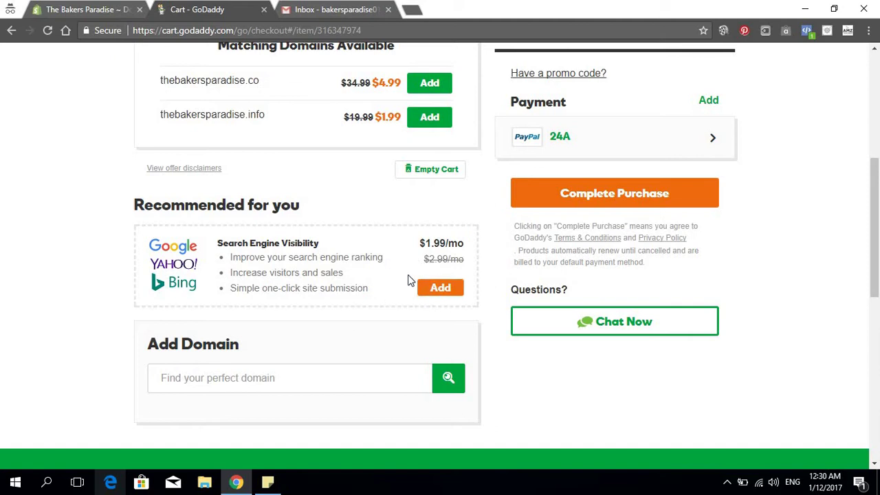
scroll(507, 330, "up", 2)
scroll(573, 311, "down", 2)
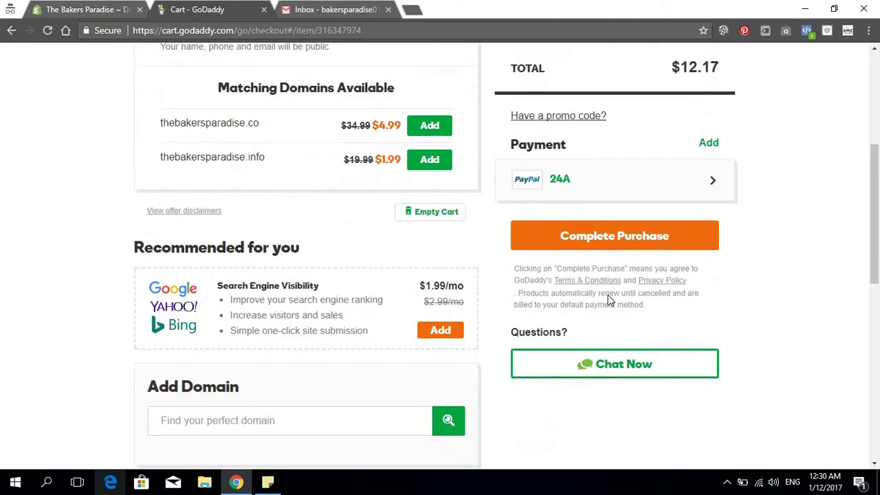
left_click(590, 191)
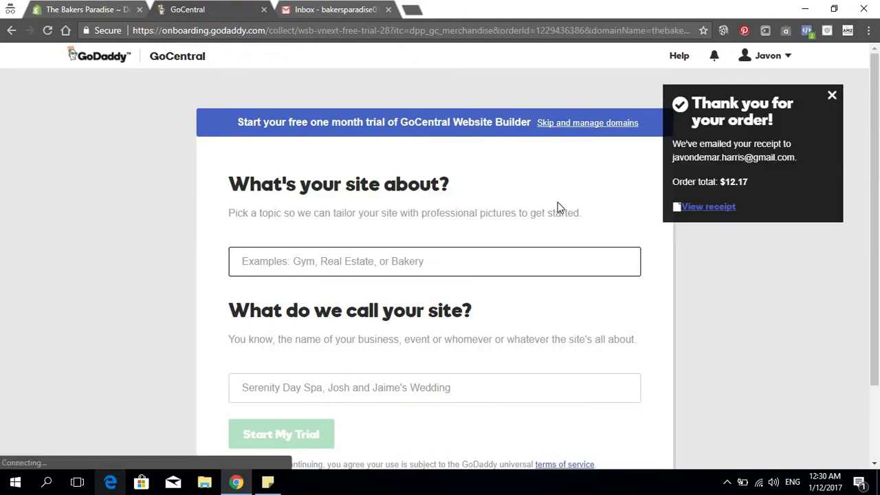
Dismiss the order confirmation and choose 'Skip and manage domains' instead of the GoCentral trial
scroll(453, 289, "down", 3)
scroll(538, 295, "up", 3)
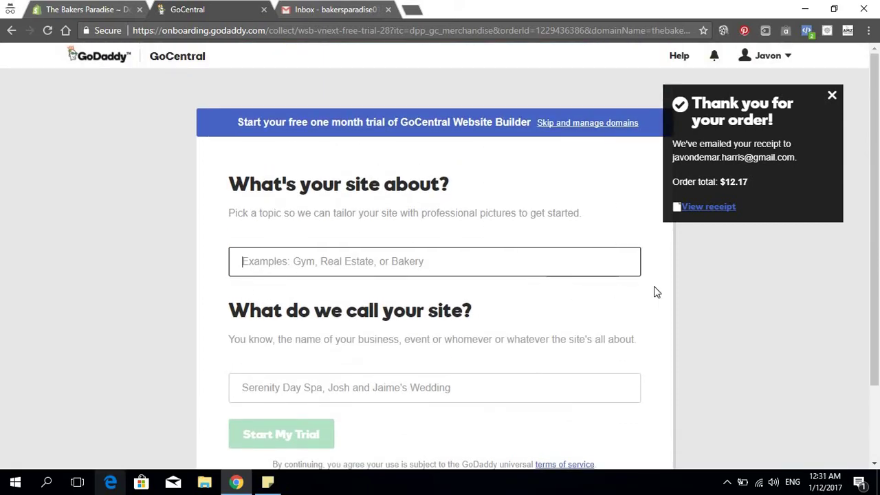
left_click(832, 95)
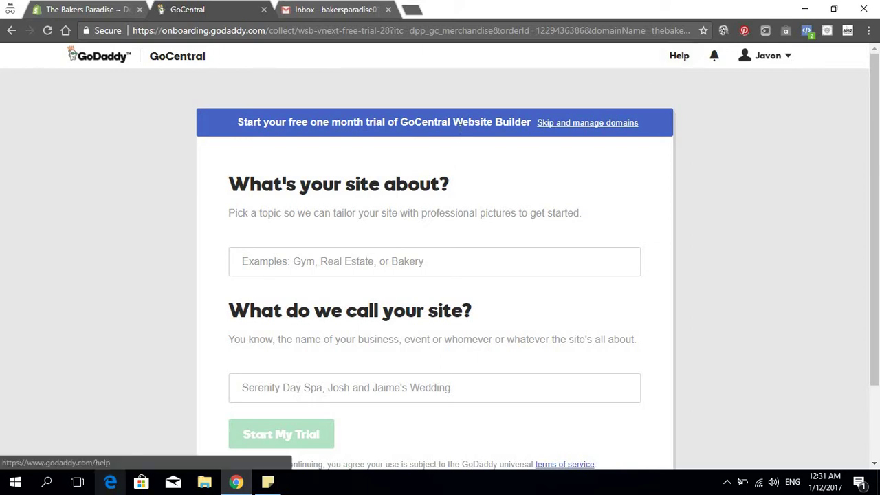
scroll(307, 220, "down", 3)
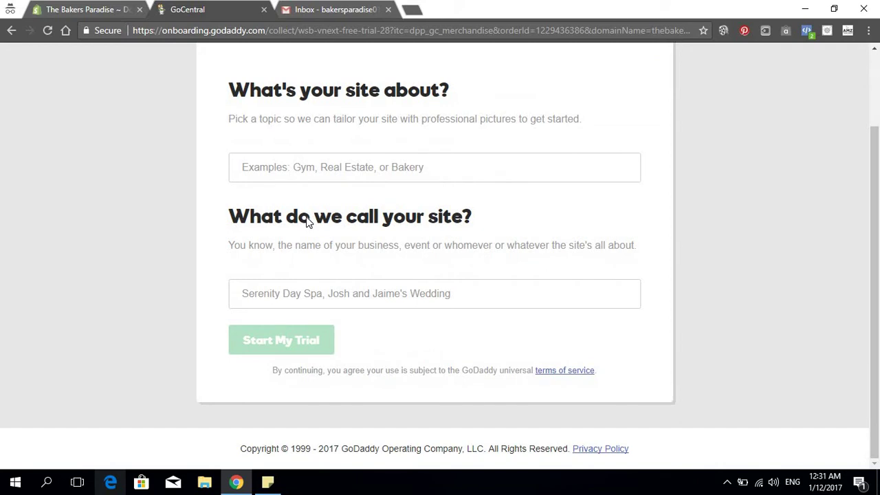
scroll(307, 220, "up", 3)
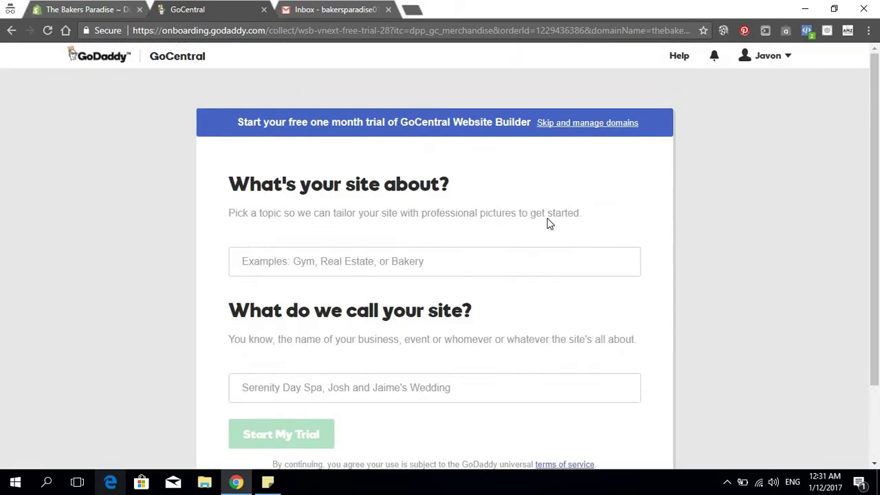
left_click(587, 124)
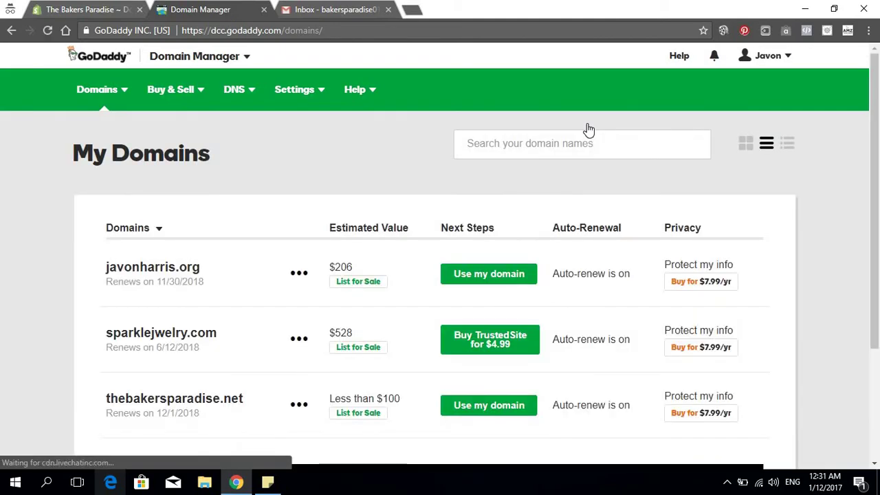
scroll(590, 190, "down", 1)
scroll(593, 191, "up", 1)
scroll(591, 191, "down", 3)
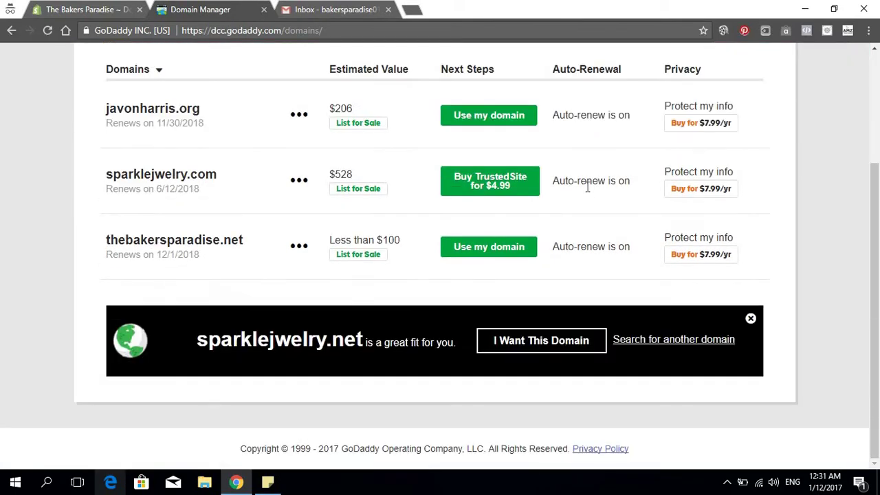
scroll(588, 191, "up", 3)
scroll(587, 186, "down", 3)
scroll(586, 186, "up", 3)
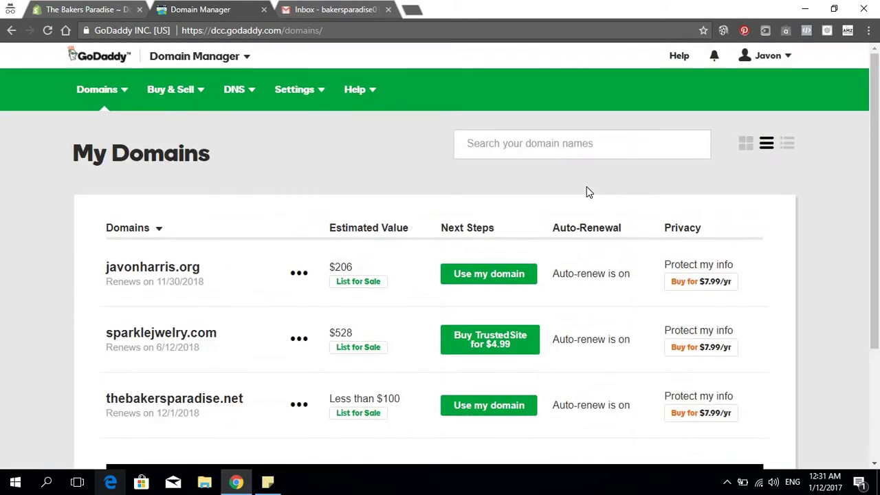
scroll(586, 186, "down", 3)
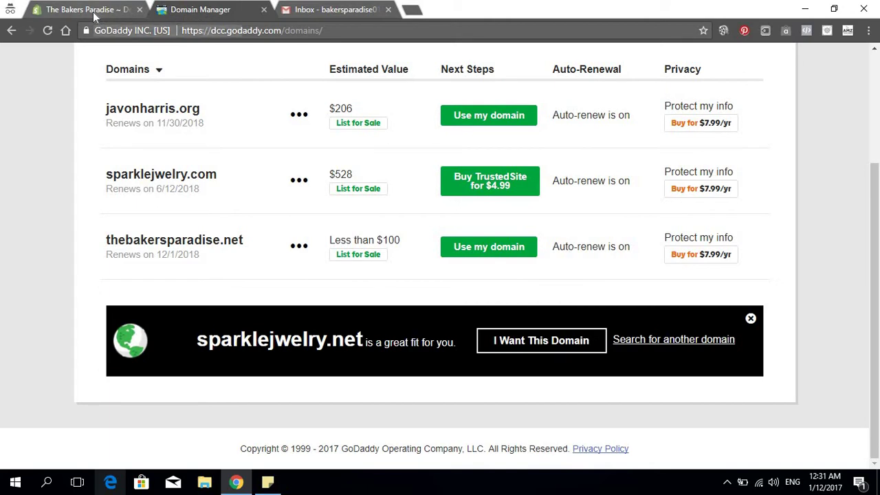
Back on Shopify's Domains page, start connecting an existing domain
left_click(93, 15)
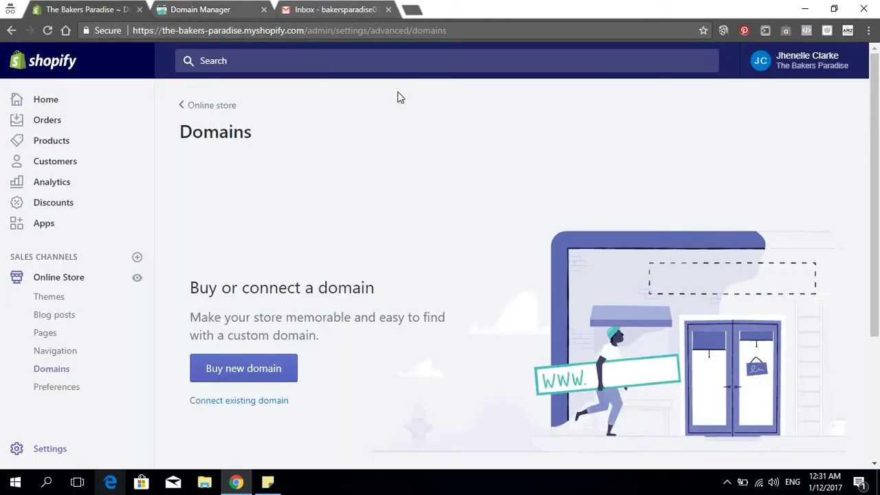
scroll(382, 324, "down", 2)
scroll(236, 294, "up", 1)
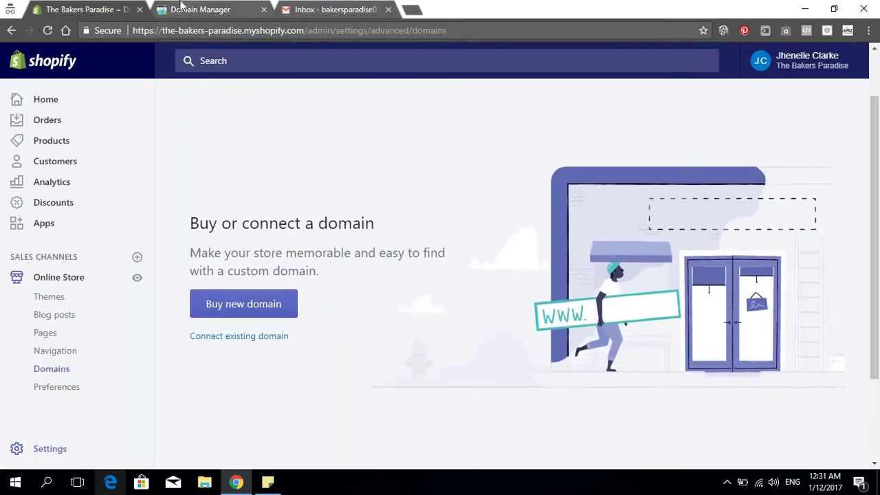
left_click(193, 9)
left_click(87, 8)
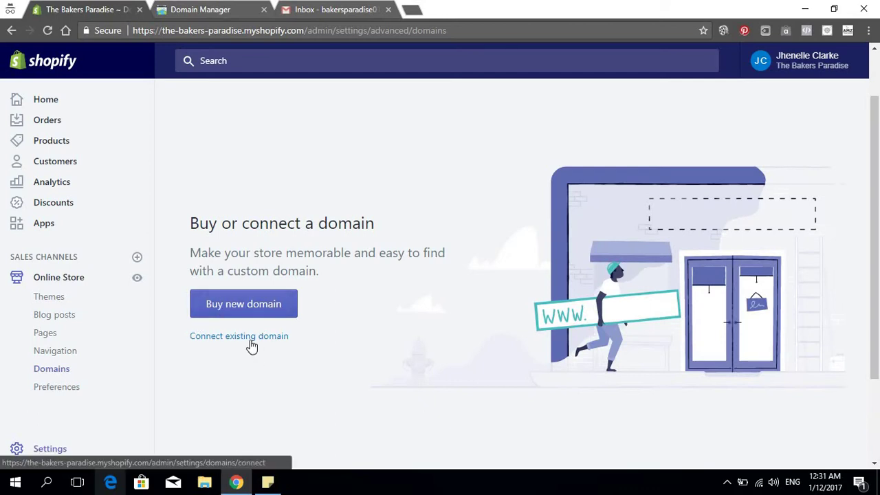
left_click(250, 335)
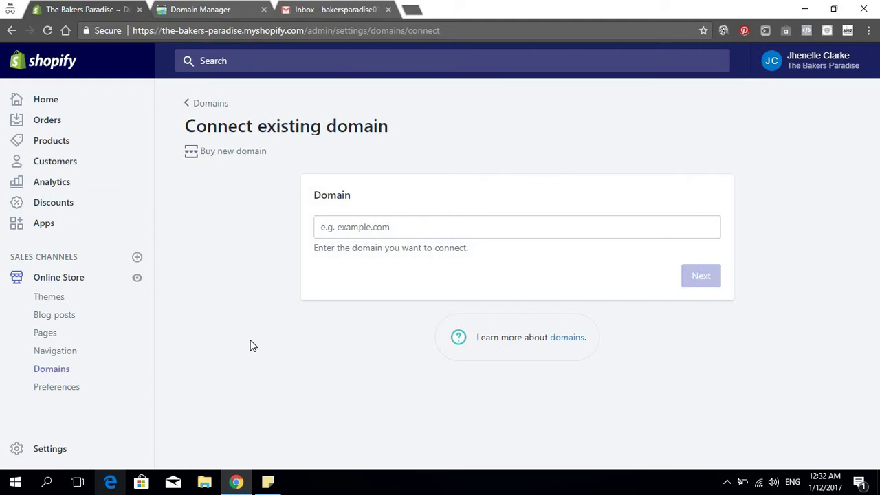
Enter thebakersparadise.net in the Domain field, checking the exact name in GoDaddy
left_click(368, 234)
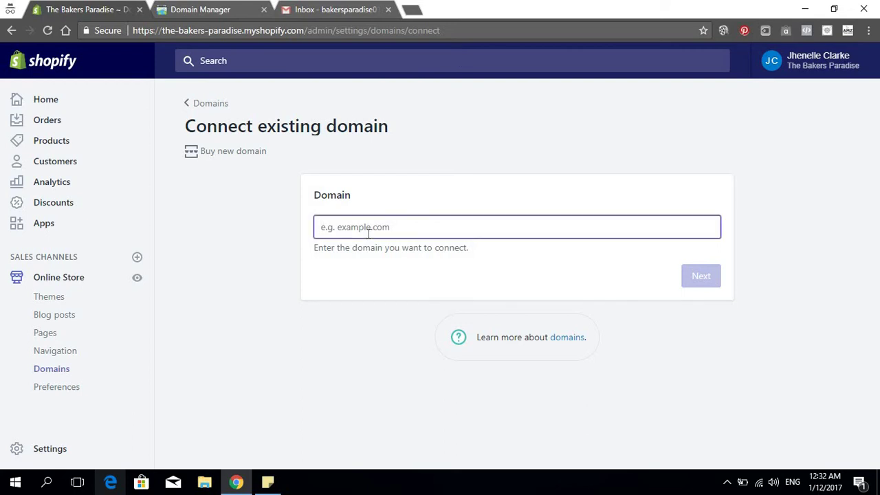
type("theba")
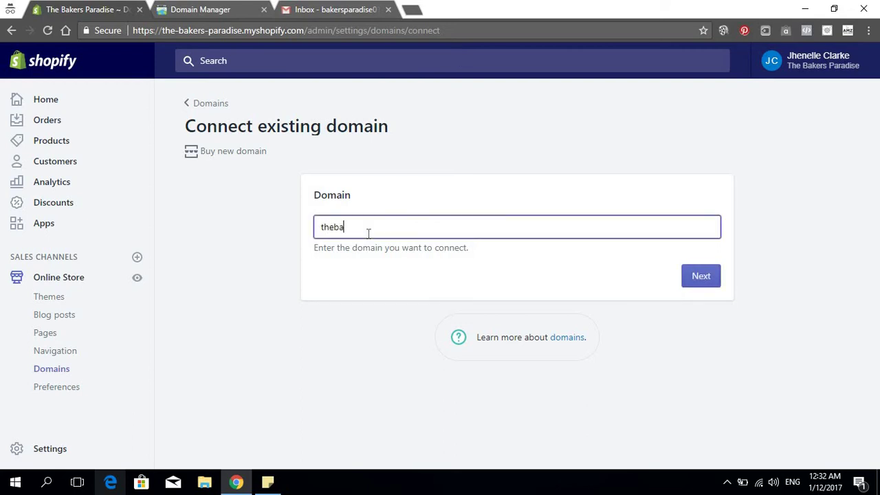
type("kersparadise.net")
left_click(351, 8)
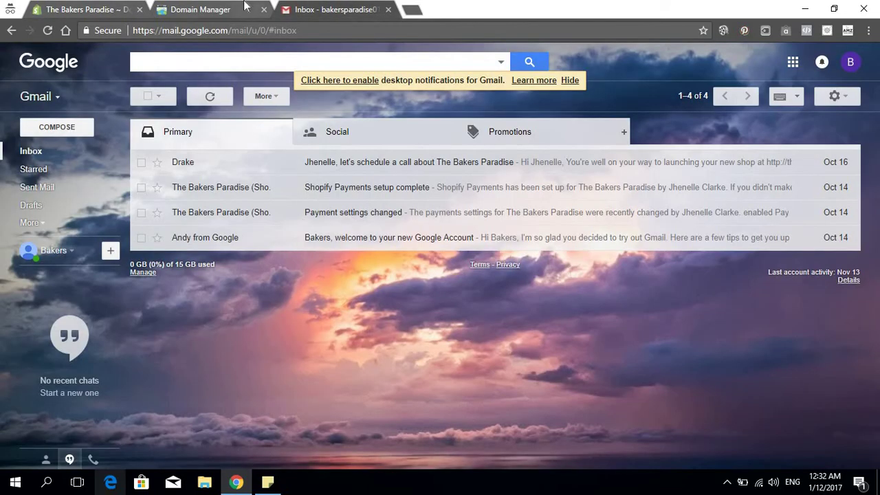
left_click(245, 6)
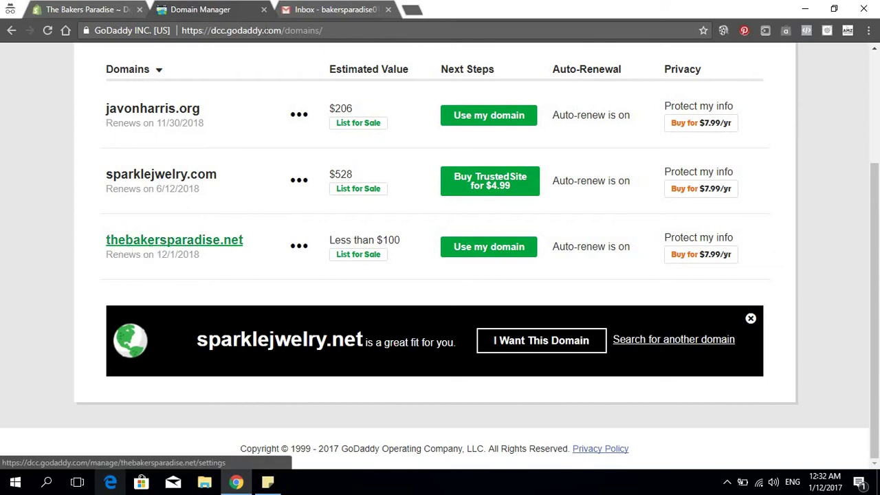
left_click(75, 9)
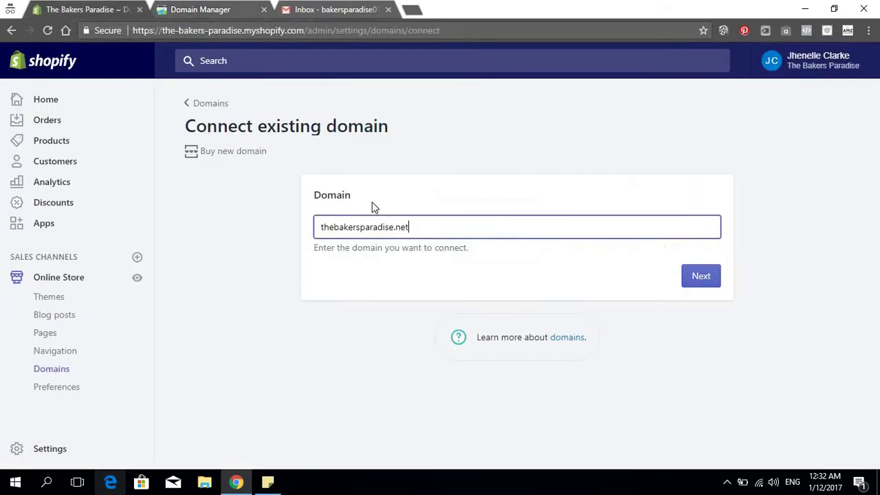
Submit thebakersparadise.net and approve GoDaddy's automatic connection to Shopify
left_click(699, 277)
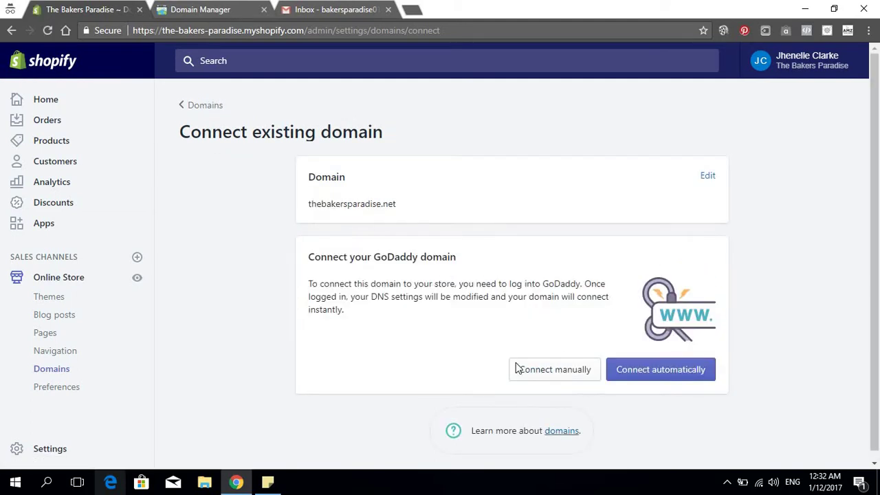
left_click(656, 378)
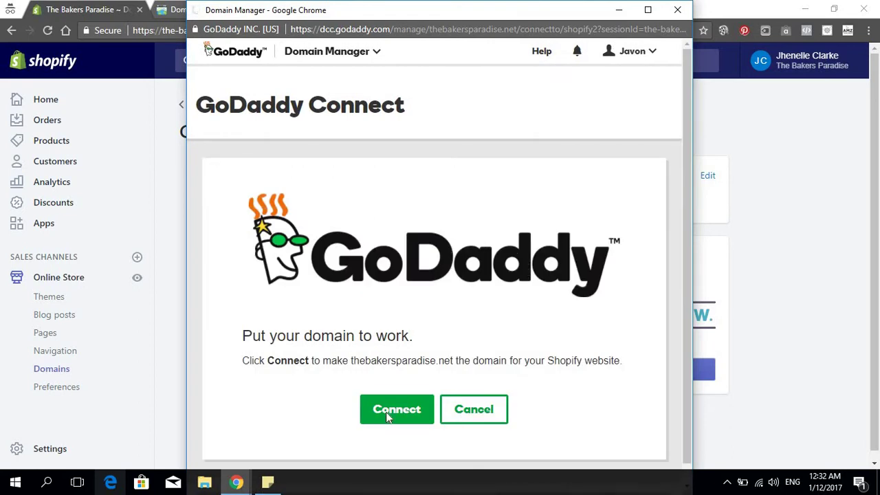
scroll(390, 403, "down", 1)
left_click(393, 399)
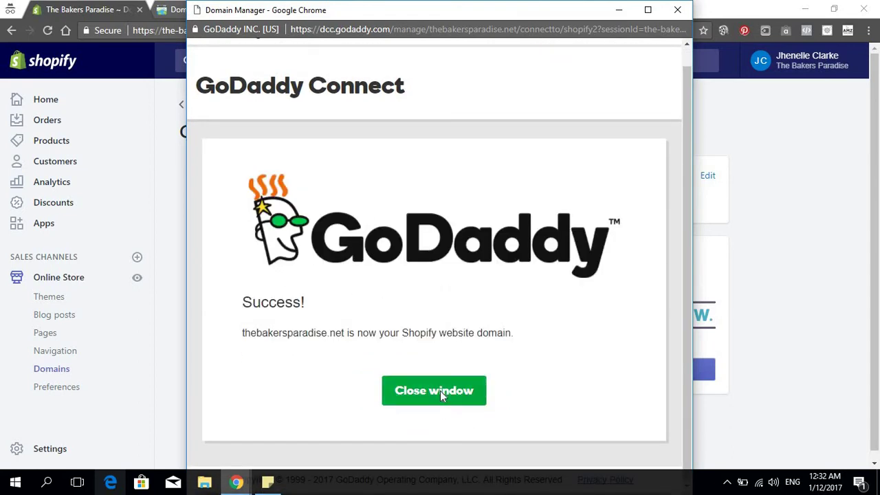
left_click(441, 398)
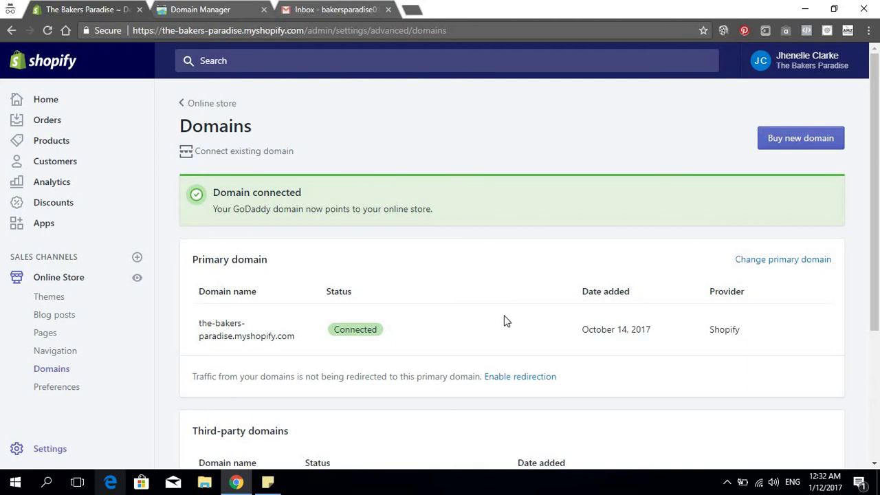
scroll(506, 317, "down", 3)
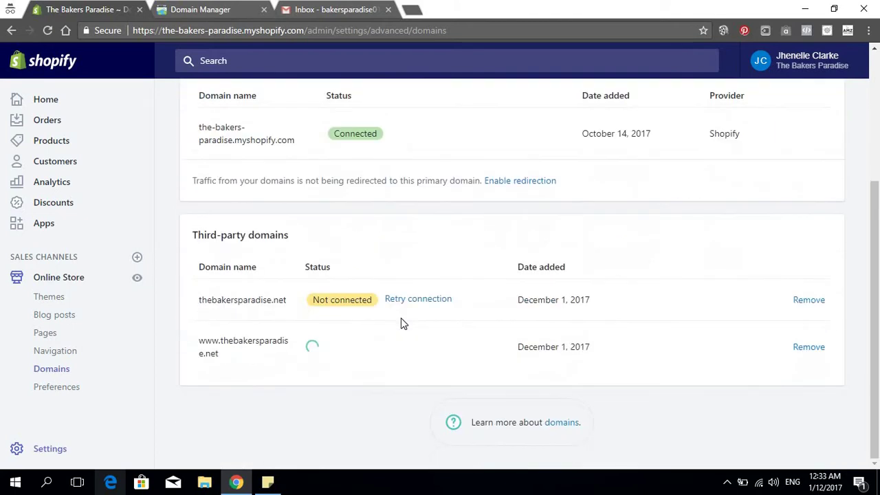
Retry the connection, approving GoDaddy's automatic connect again for thebakersparadise.net and its www version
left_click(411, 301)
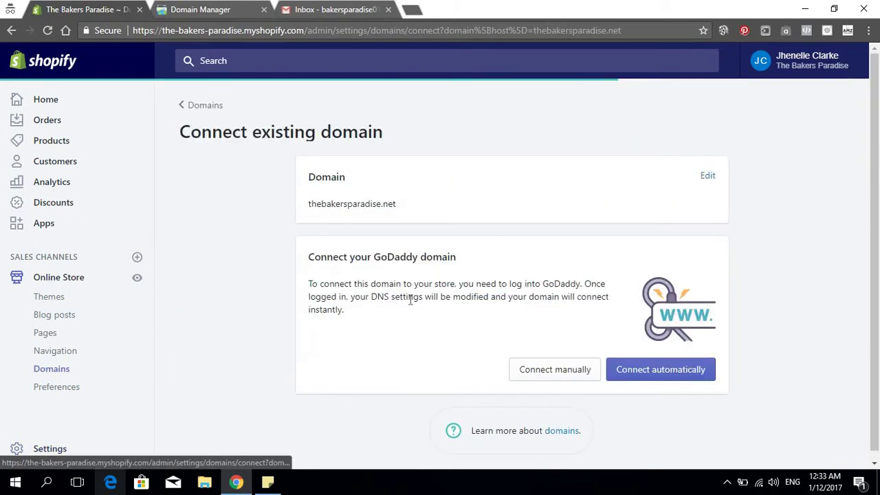
scroll(505, 332, "down", 1)
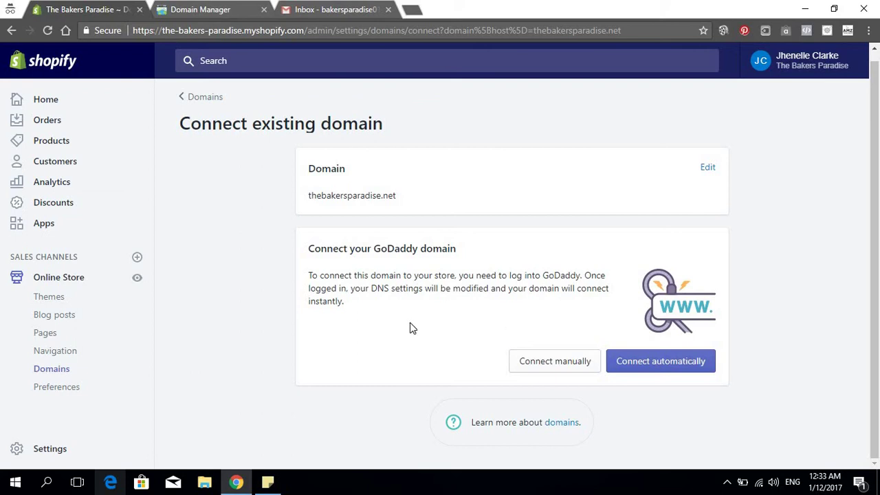
left_click(631, 362)
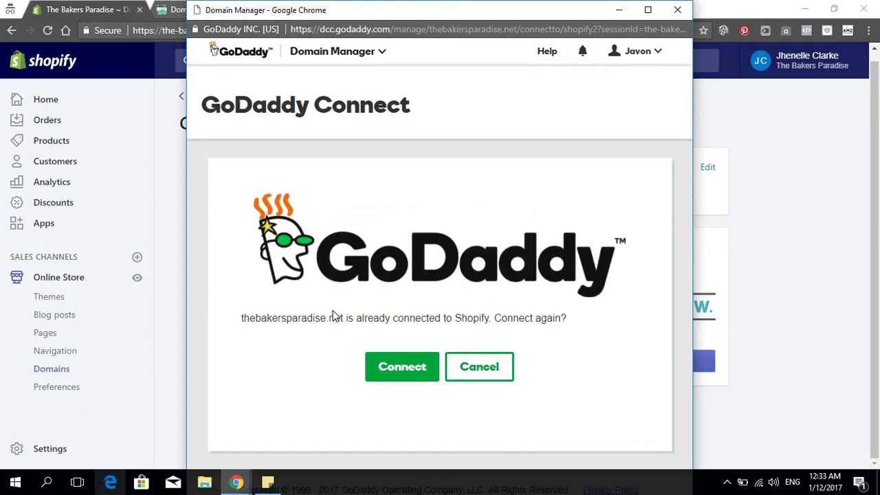
left_click(388, 374)
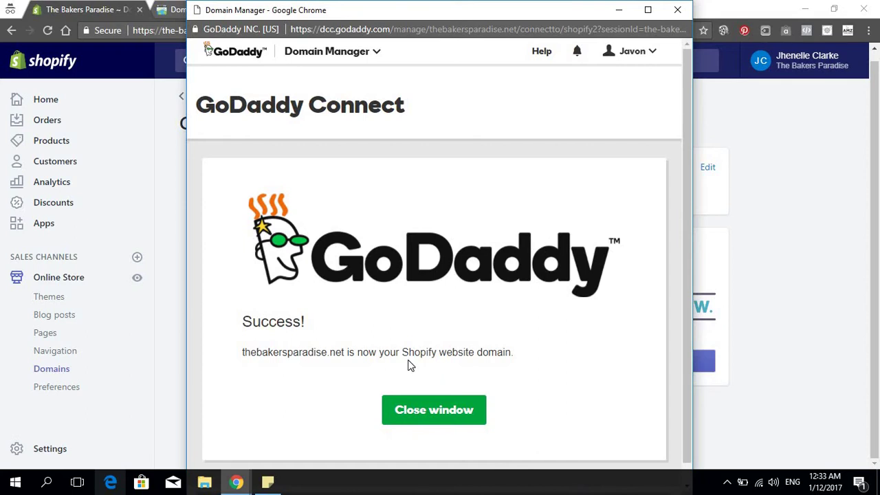
scroll(410, 365, "down", 1)
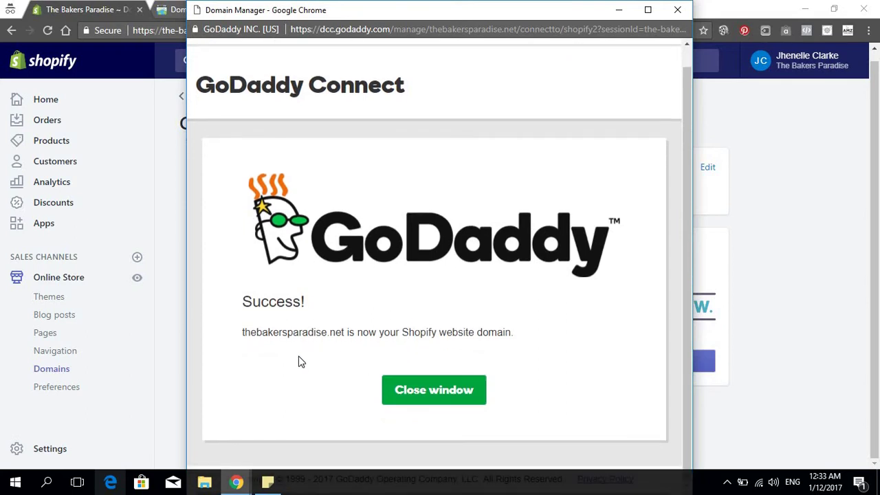
left_click(427, 391)
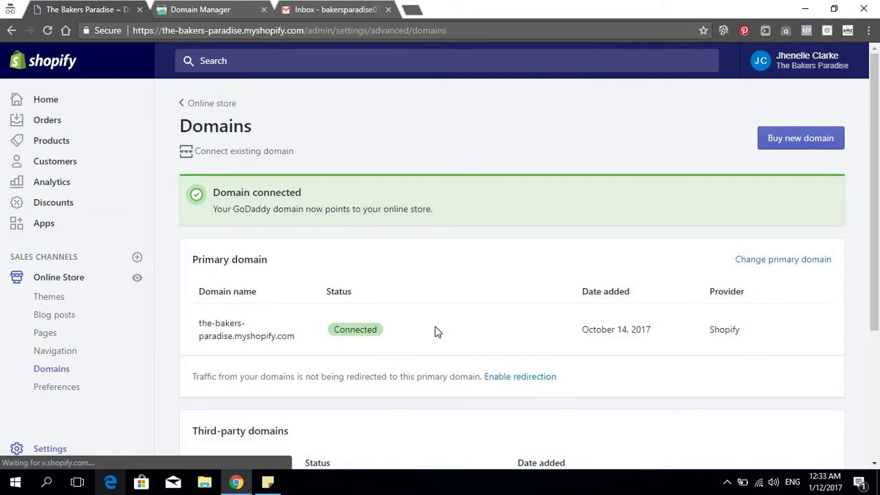
scroll(435, 331, "down", 3)
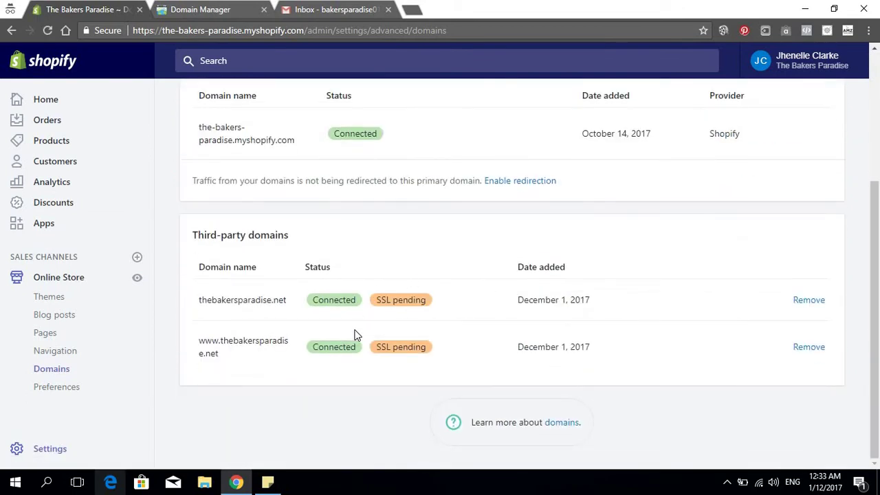
scroll(437, 346, "up", 3)
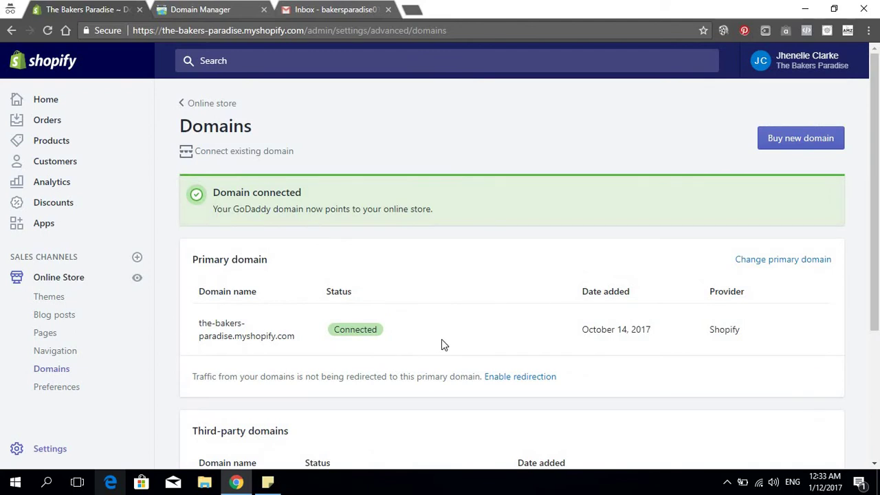
scroll(365, 283, "down", 1)
scroll(786, 273, "up", 1)
left_click(784, 259)
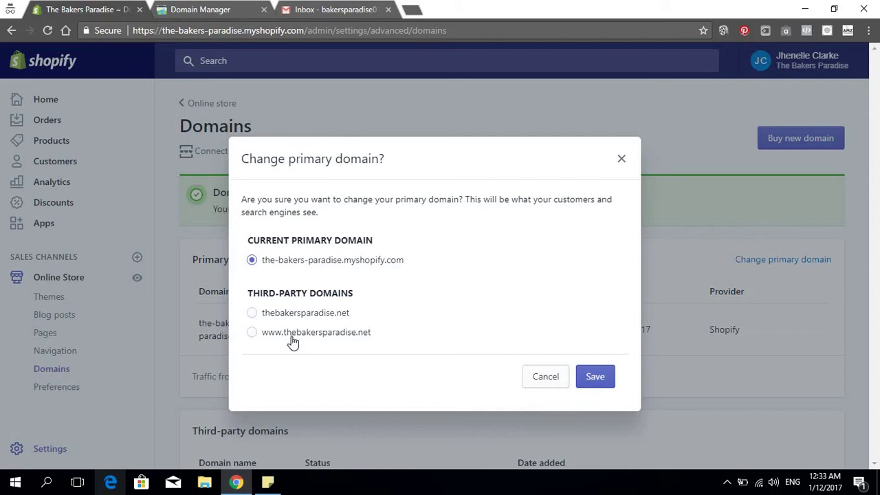
left_click(252, 333)
left_click(598, 377)
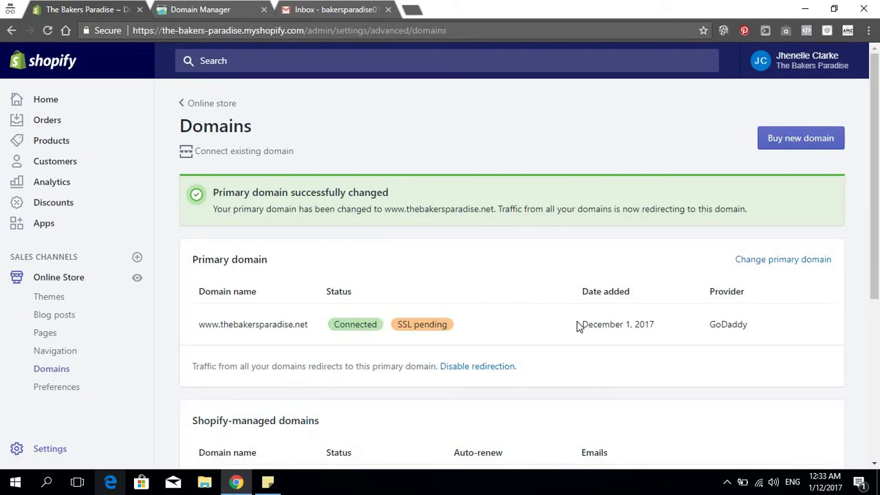
scroll(354, 193, "down", 3)
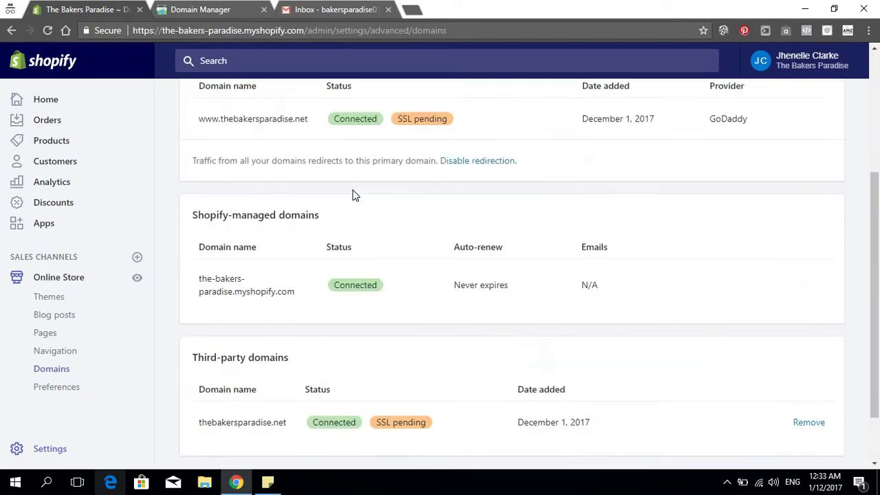
scroll(354, 195, "up", 3)
scroll(354, 195, "down", 3)
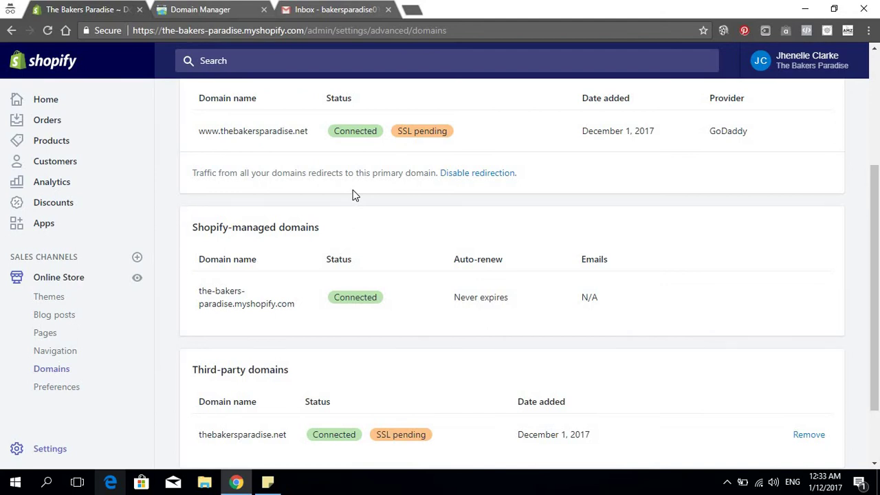
Go to GoDaddy's My Products page from the account menu
left_click(206, 5)
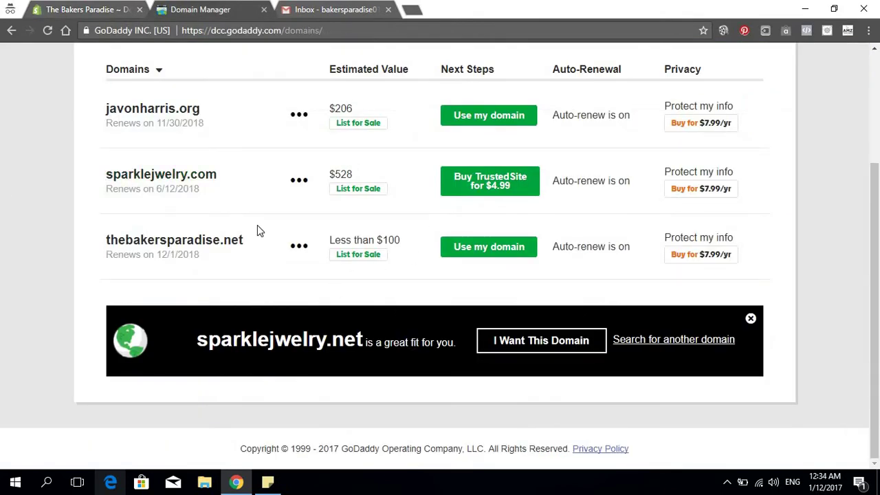
scroll(561, 311, "up", 3)
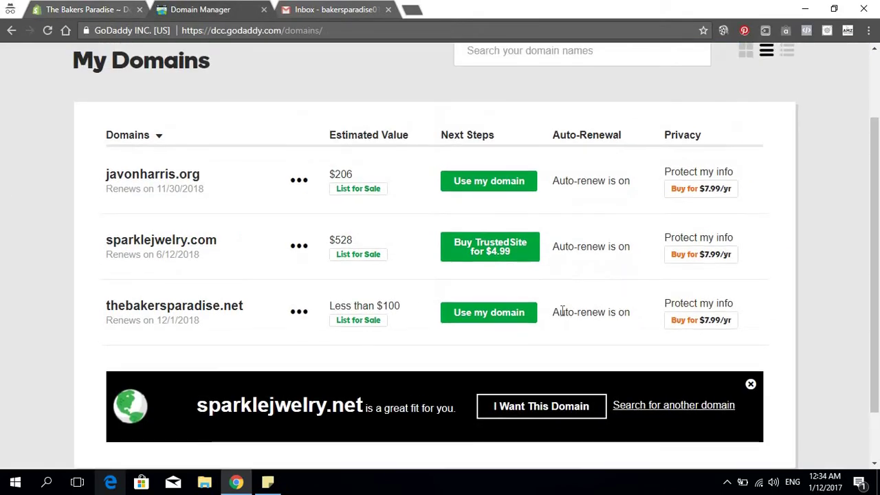
scroll(269, 305, "down", 3)
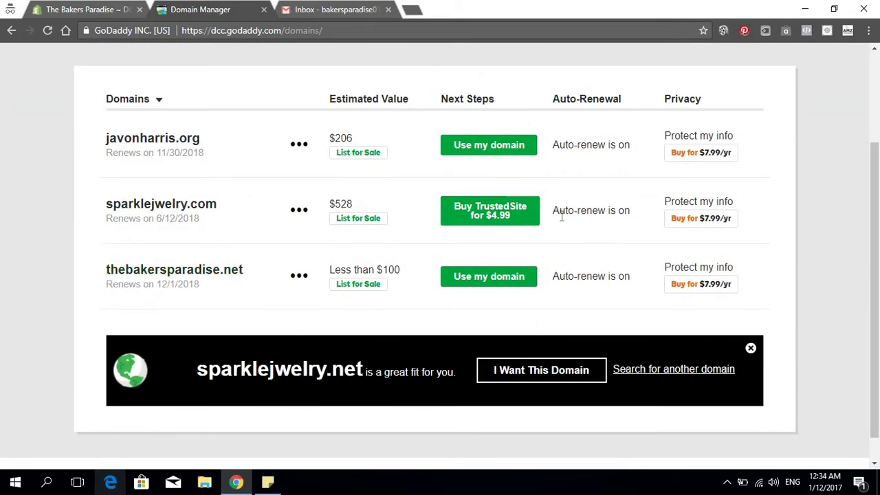
scroll(482, 179, "up", 2)
left_click(768, 57)
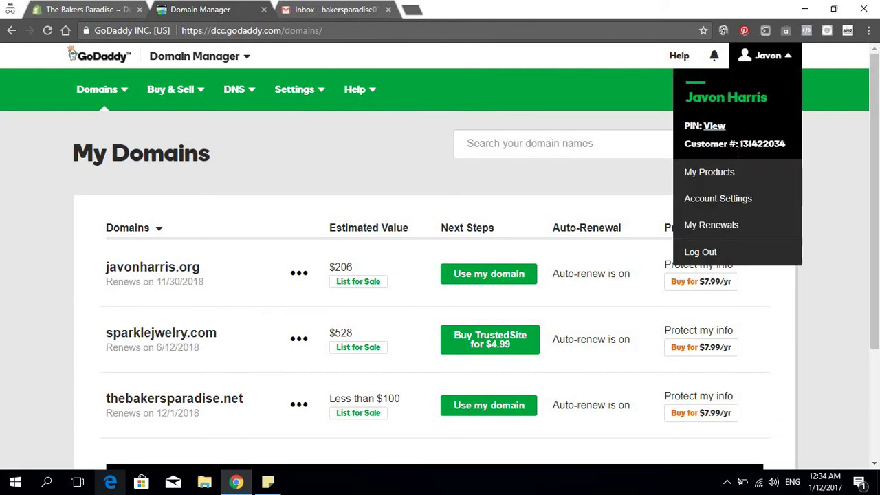
left_click(675, 174)
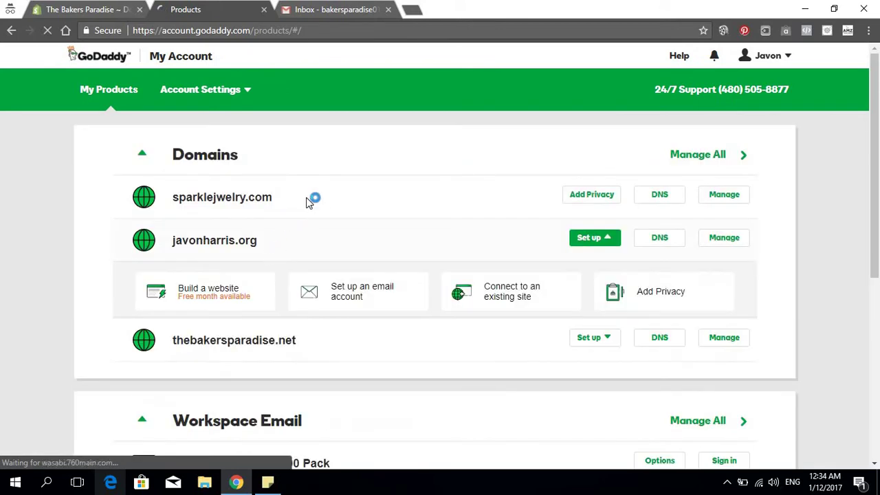
Expand and collapse the Additional Products and Workspace Email sections
scroll(313, 199, "down", 5)
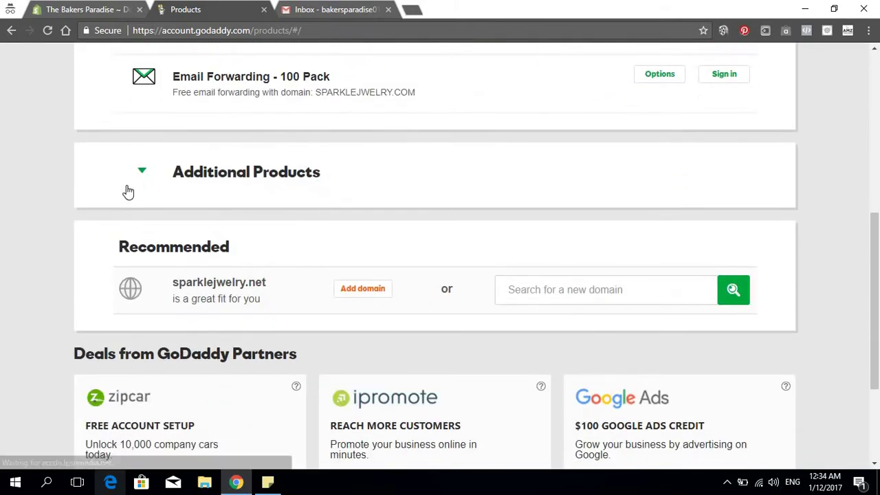
left_click(148, 178)
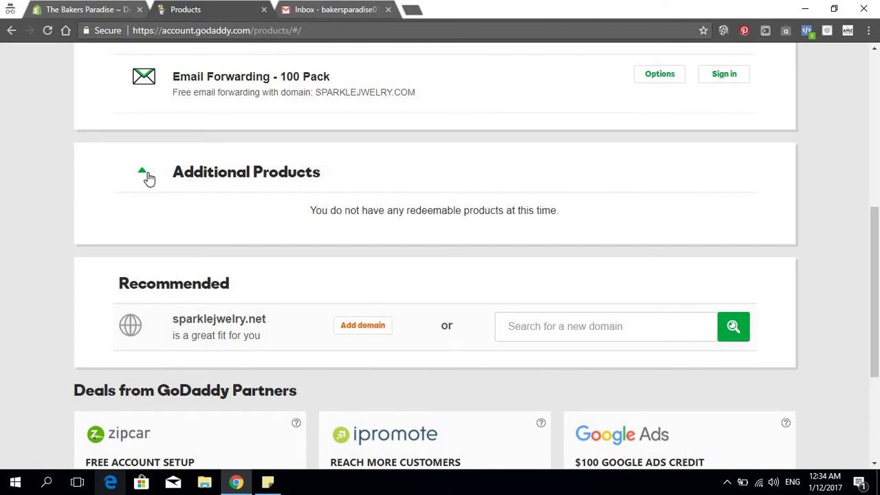
scroll(182, 184, "up", 4)
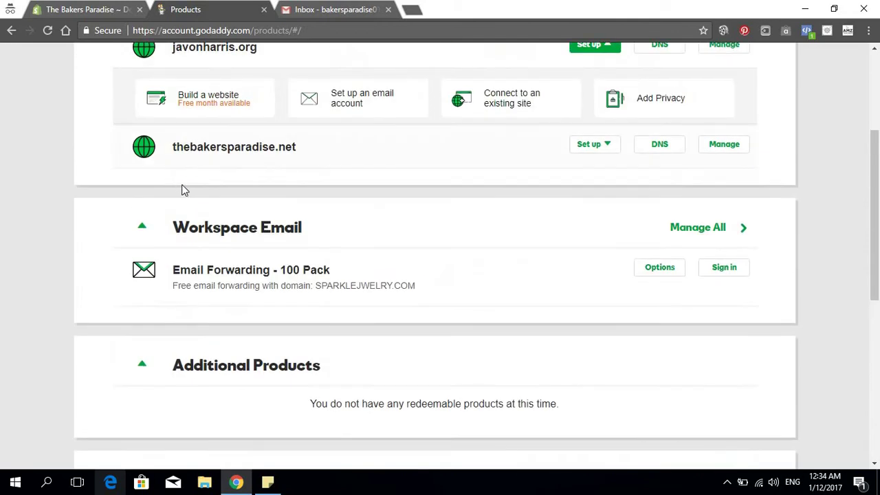
scroll(213, 202, "down", 3)
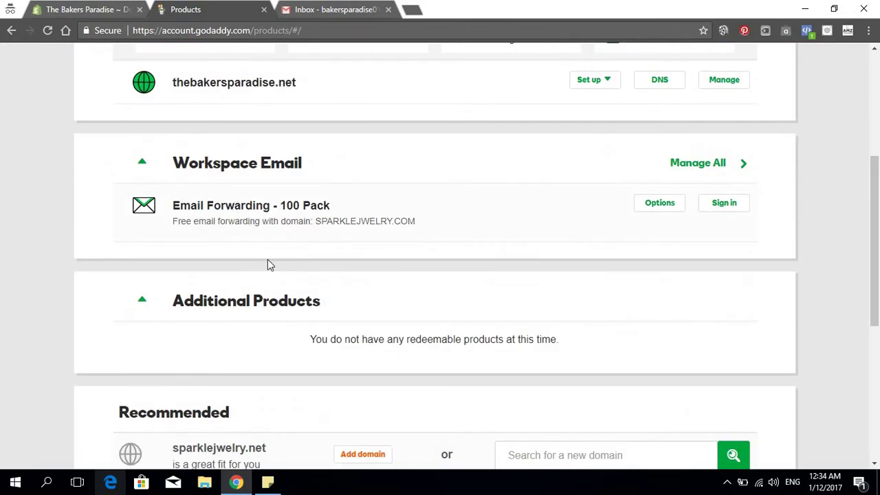
left_click(141, 163)
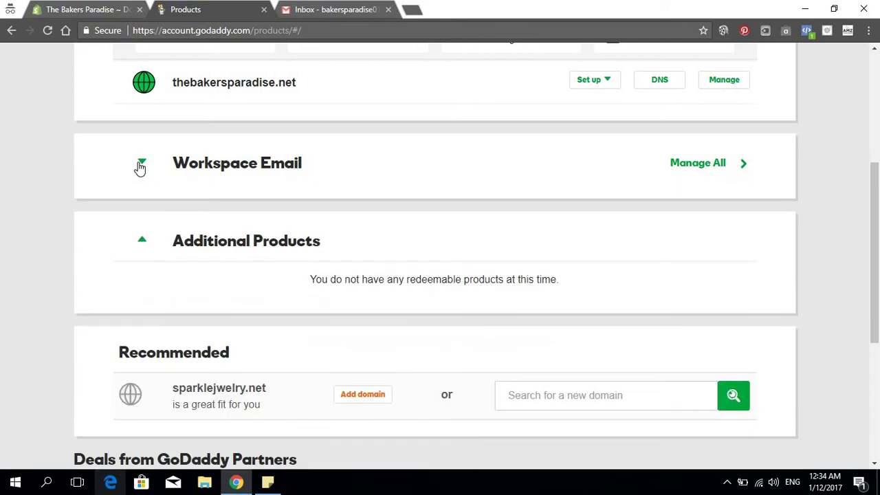
left_click(141, 165)
left_click(142, 304)
left_click(142, 304)
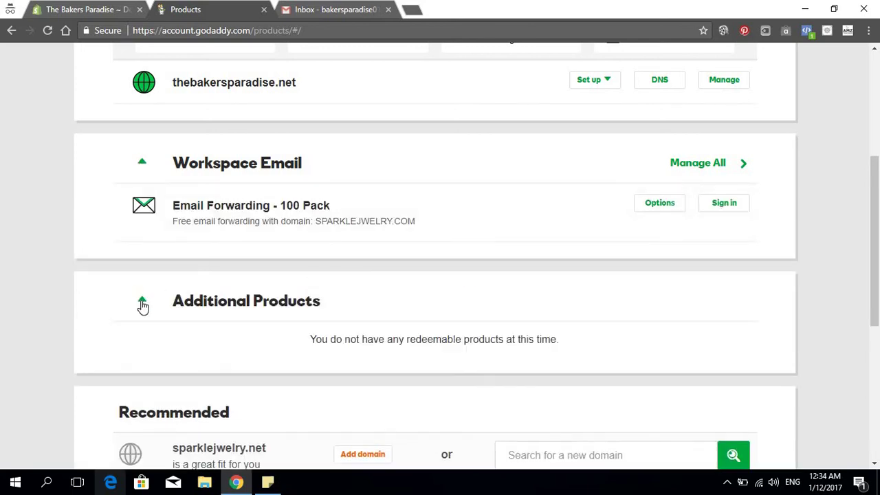
left_click(142, 304)
scroll(311, 255, "down", 3)
scroll(314, 256, "up", 7)
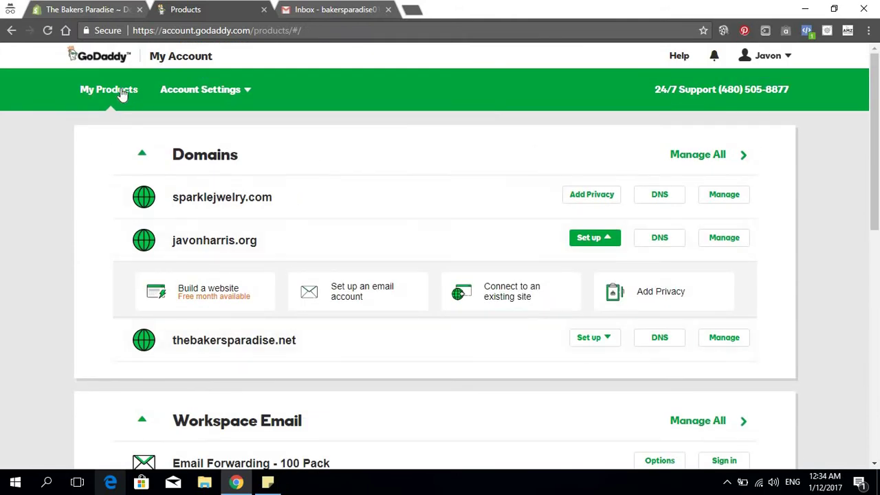
Reload My Products and expand Additional Products to show the Email Forwarding credits
left_click(48, 31)
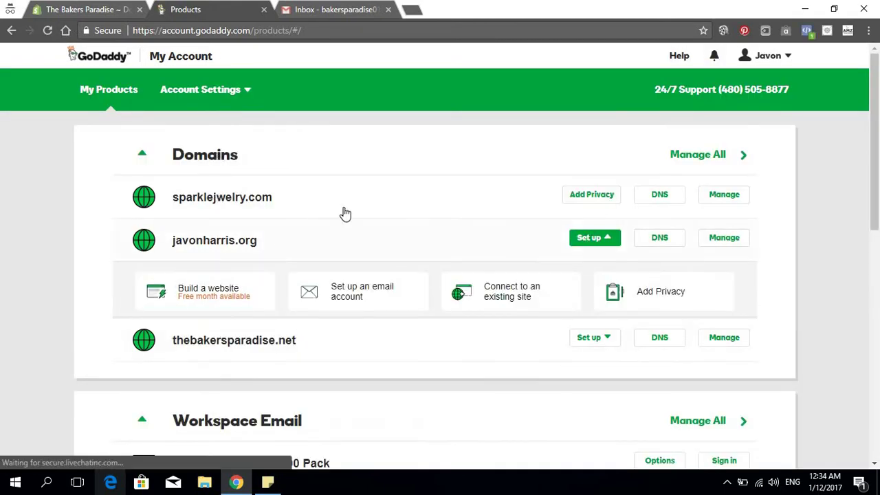
scroll(344, 213, "down", 3)
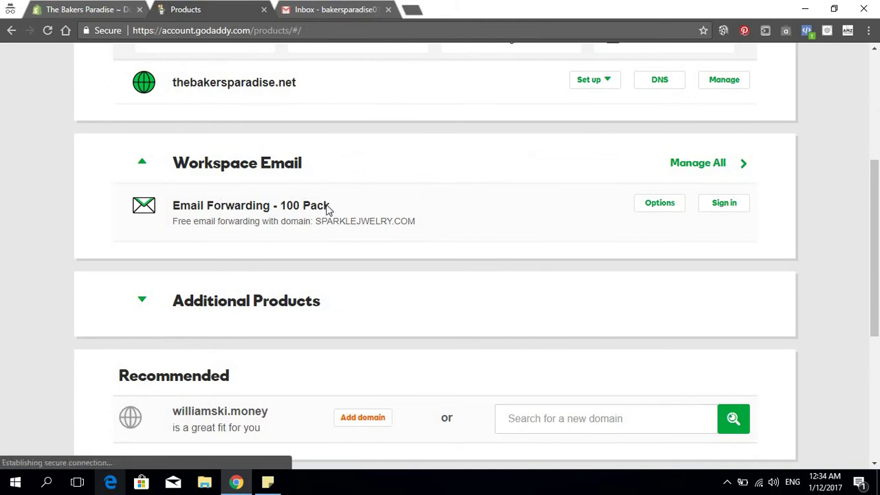
scroll(221, 255, "down", 1)
scroll(145, 198, "down", 1)
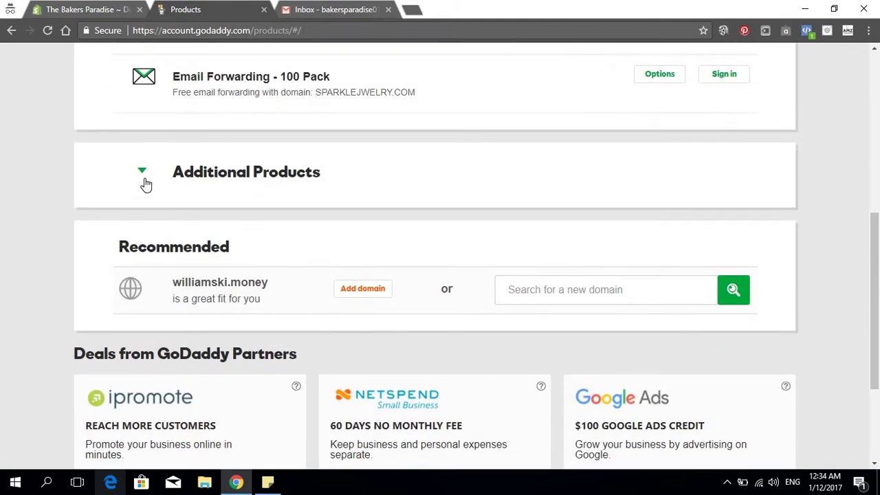
left_click(143, 175)
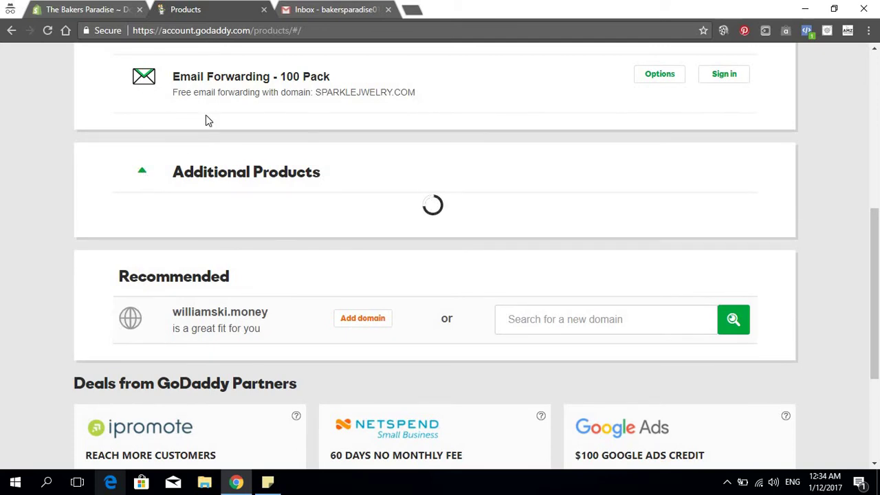
scroll(320, 162, "up", 1)
scroll(211, 190, "down", 2)
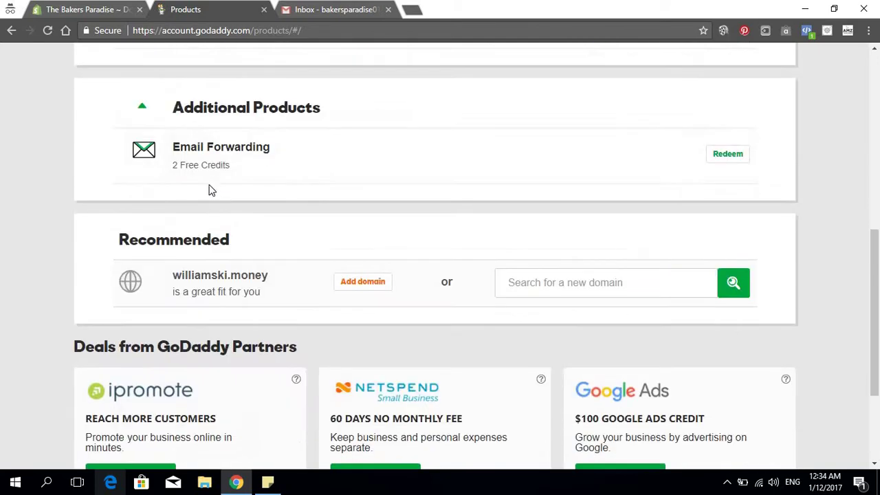
scroll(241, 187, "up", 2)
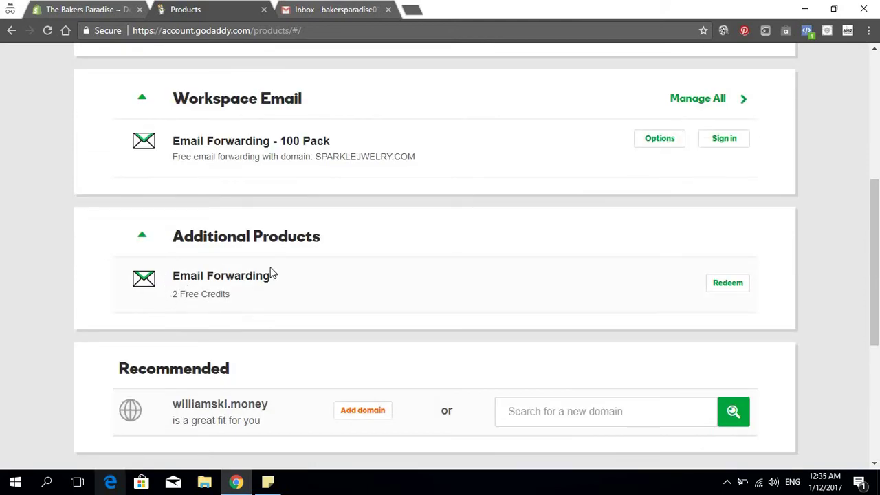
Redeem an Email Forwarding - 100 Pack credit for THEBAKERSPARADISE.NET
left_click(728, 290)
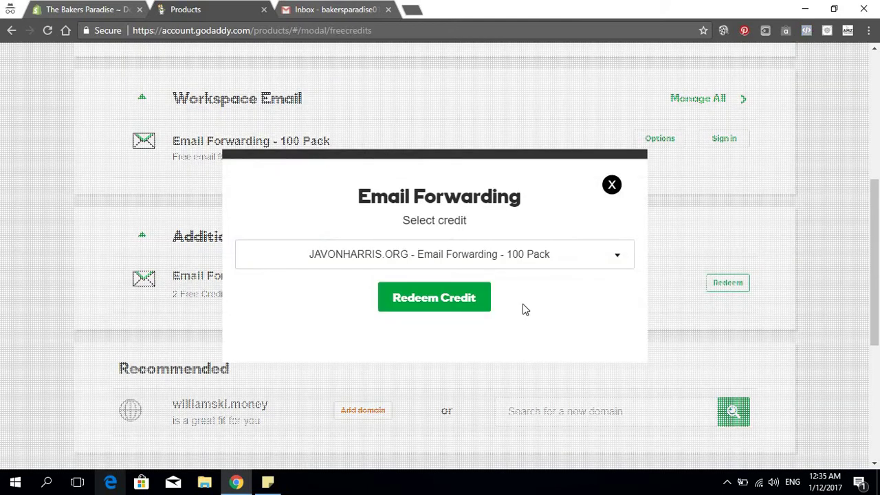
left_click(552, 257)
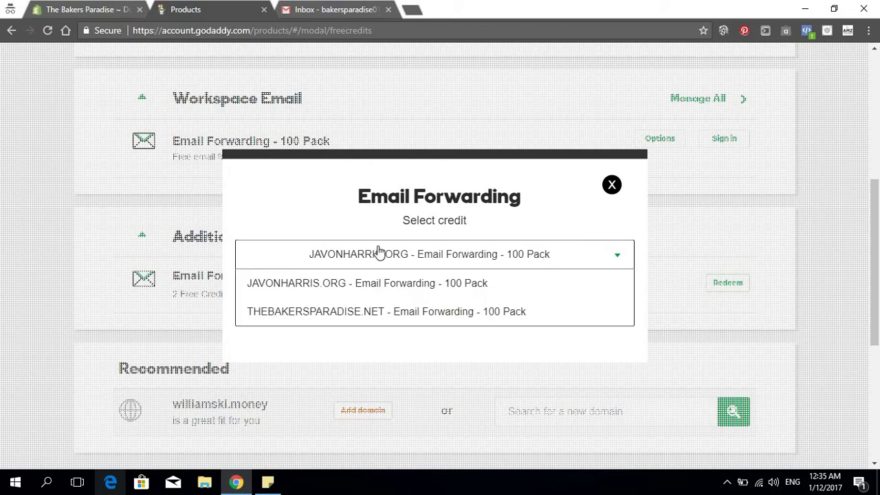
left_click(357, 314)
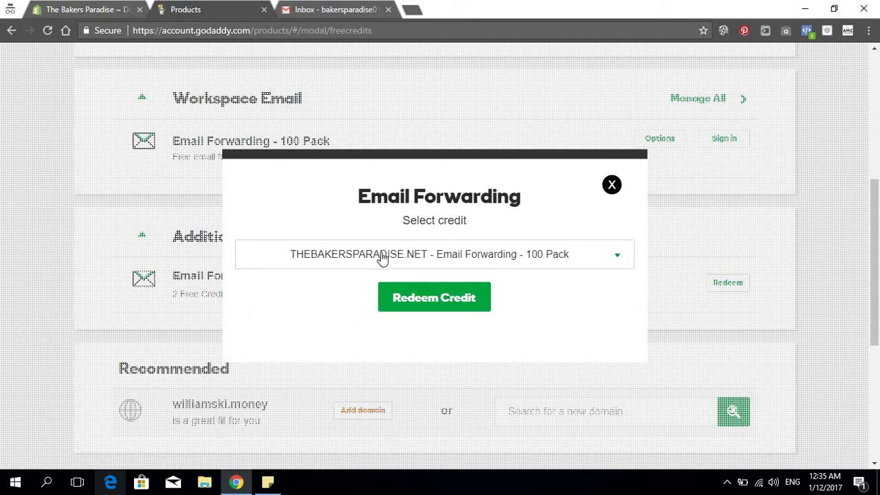
left_click(438, 299)
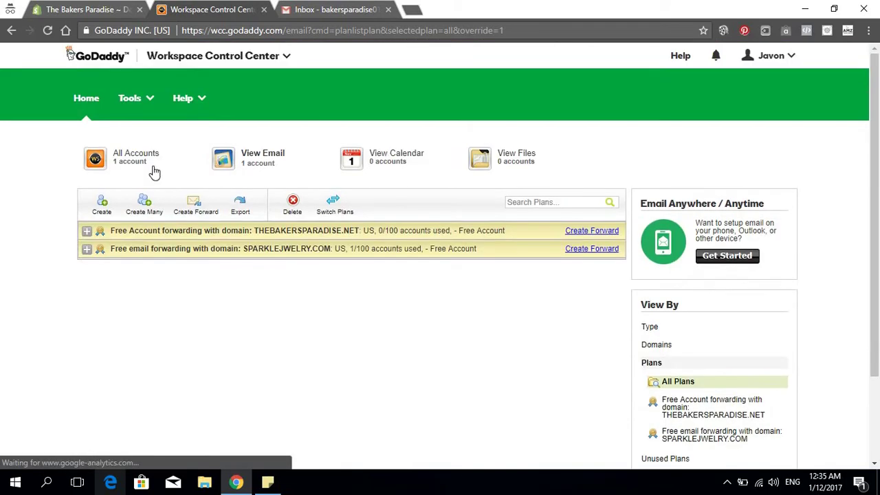
left_click(194, 203)
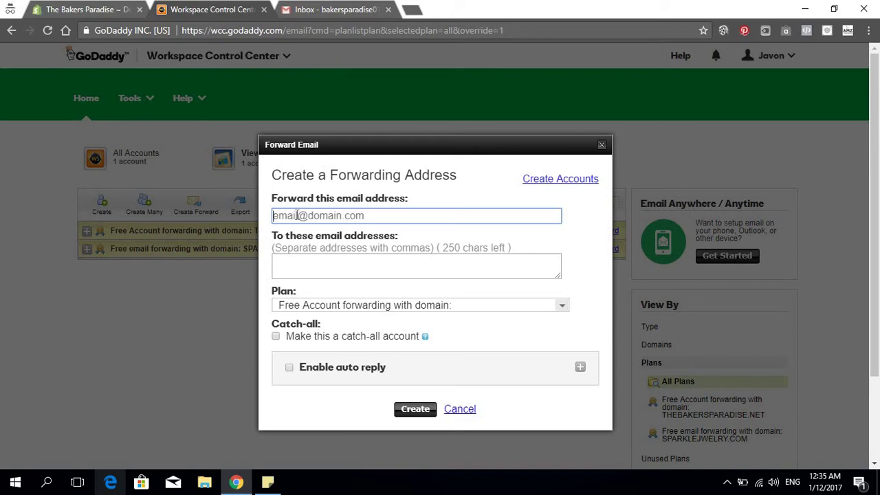
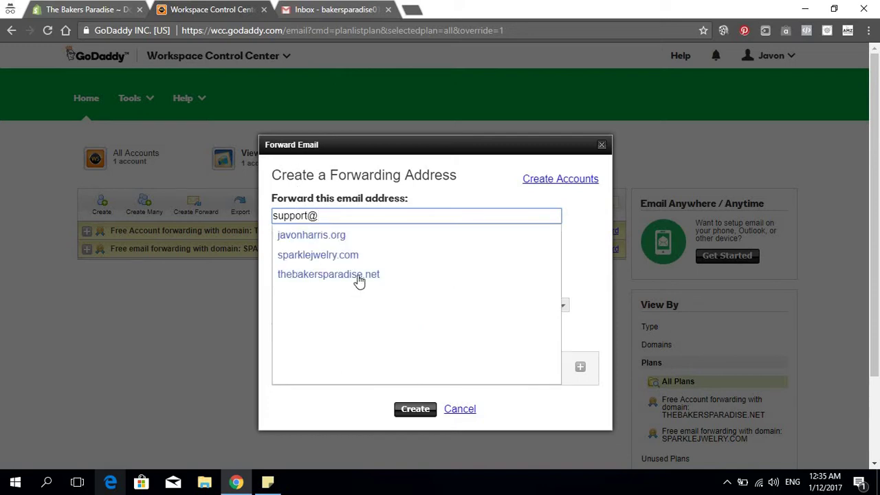
Complete the forward address with the thebakersparadise.net domain and copy the Gmail account's e-mail address
left_click(352, 276)
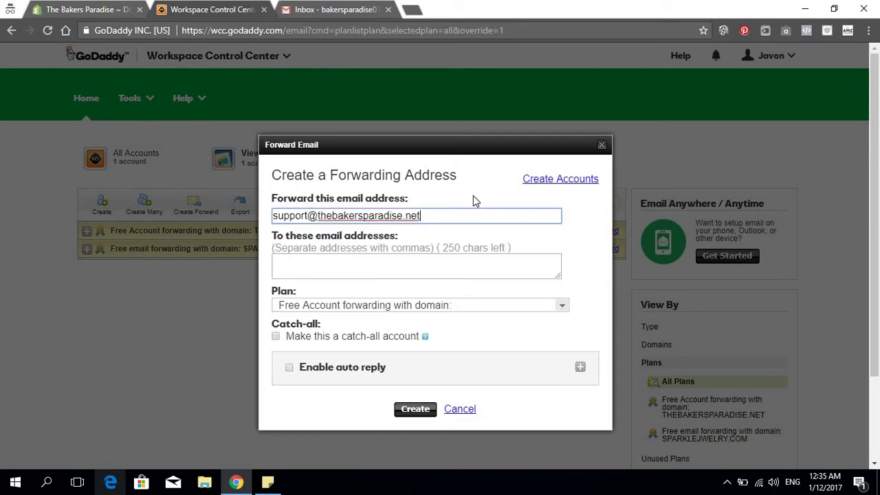
left_click(365, 261)
left_click(320, 8)
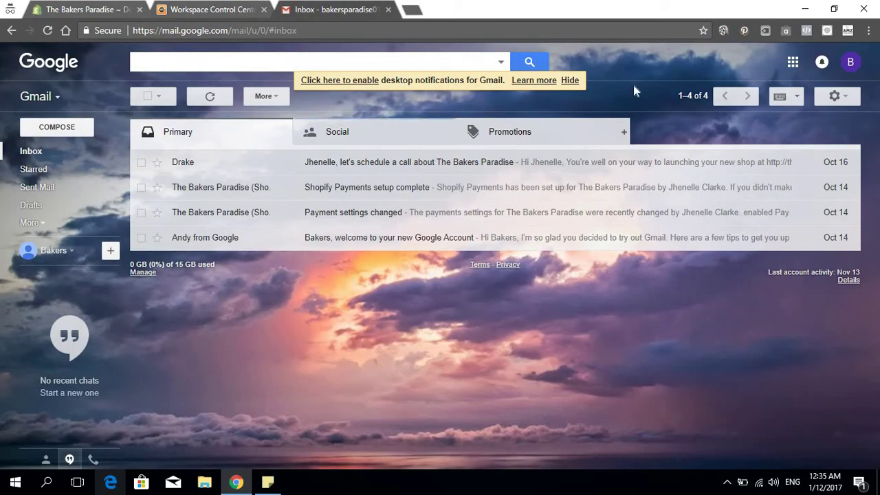
left_click(853, 64)
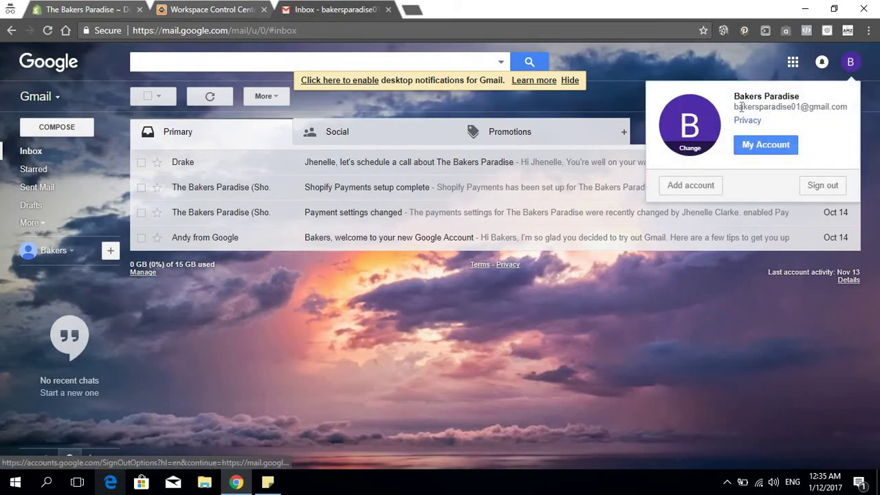
left_click_drag(735, 107, 847, 103)
key("ctrl+c")
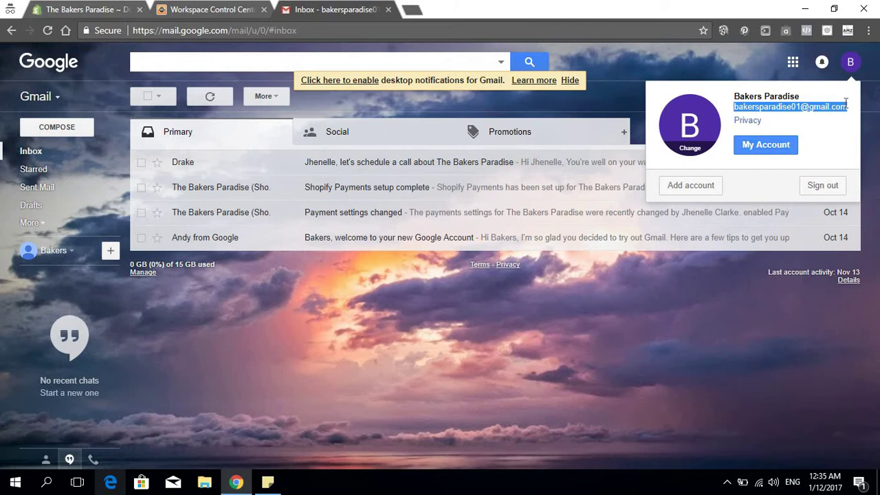
right_click(845, 103)
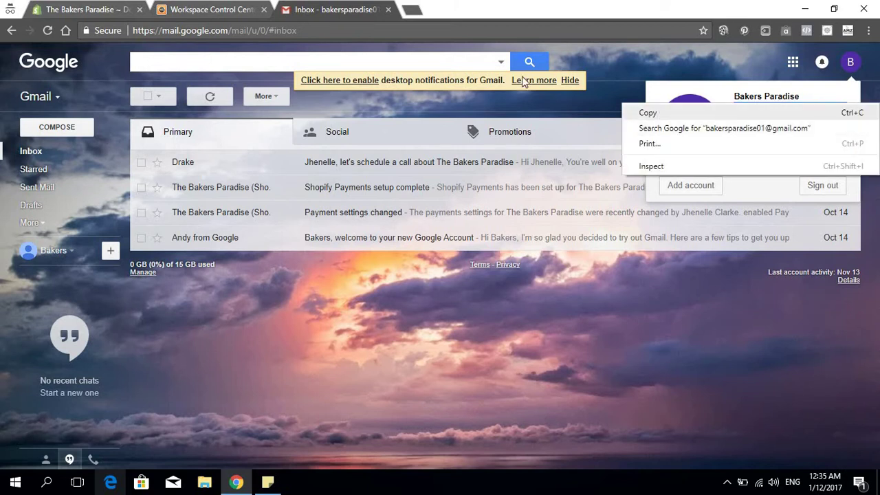
left_click(688, 114)
Paste the Gmail address as the forwarding destination and make it a catch-all account
left_click(202, 7)
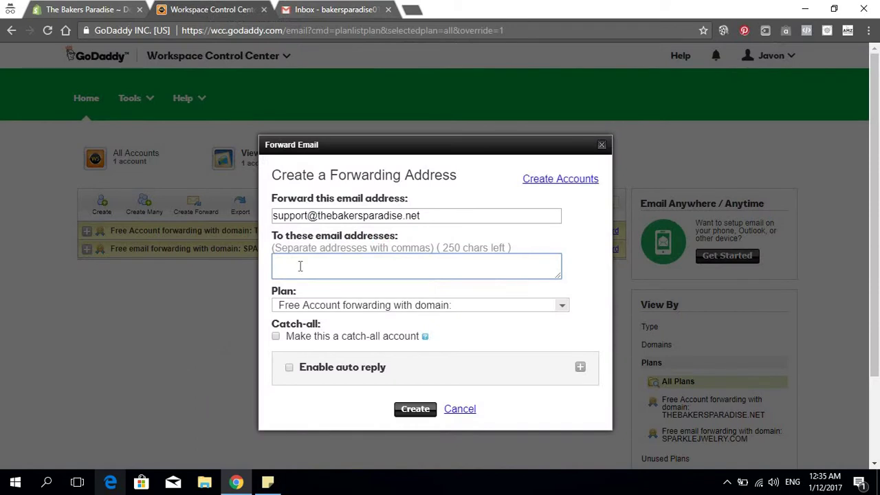
key("ctrl+v")
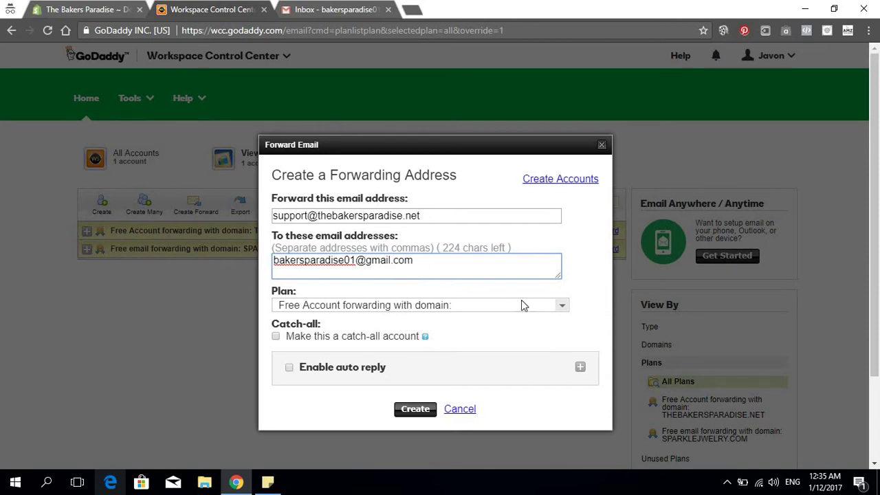
left_click(276, 336)
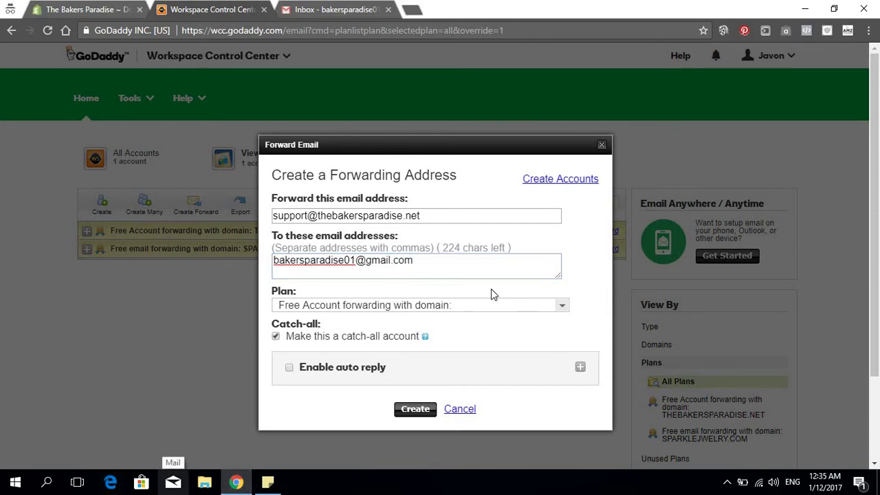
scroll(491, 294, "down", 3)
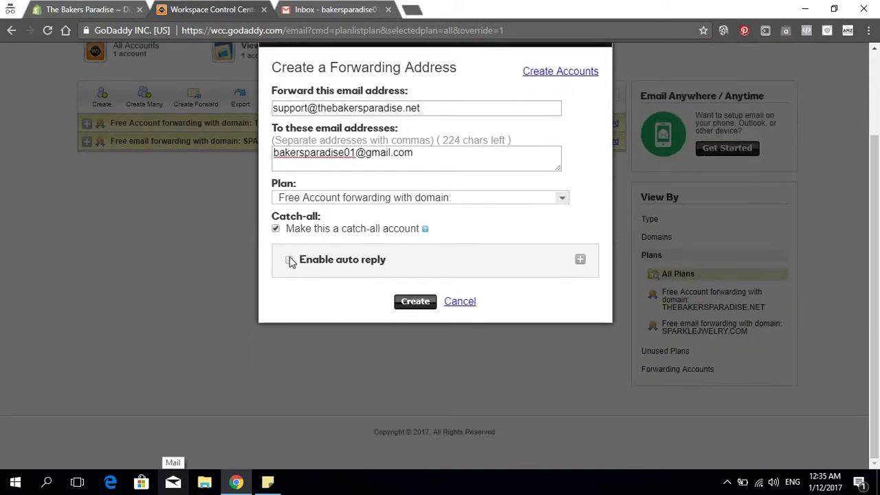
Enable auto reply once per sender with the 'Auto-Reply [original subject]' reply subject
left_click(290, 260)
scroll(398, 276, "down", 3)
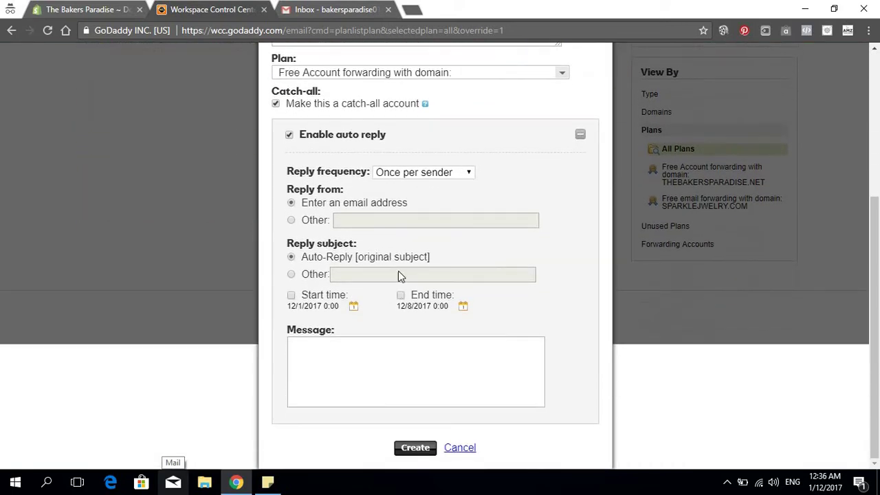
left_click(456, 174)
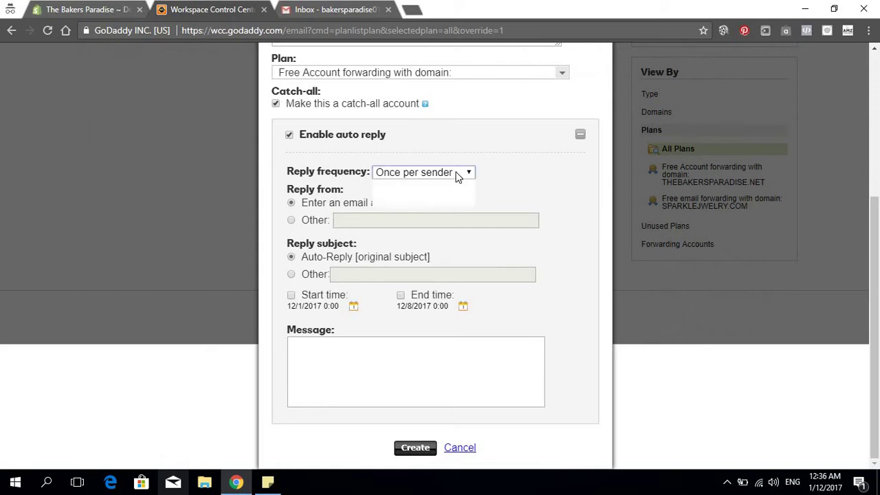
left_click(456, 174)
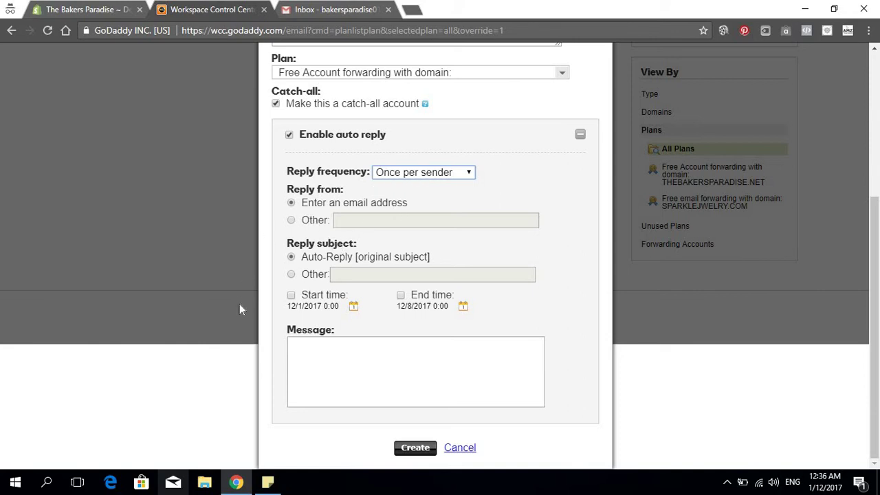
left_click(292, 275)
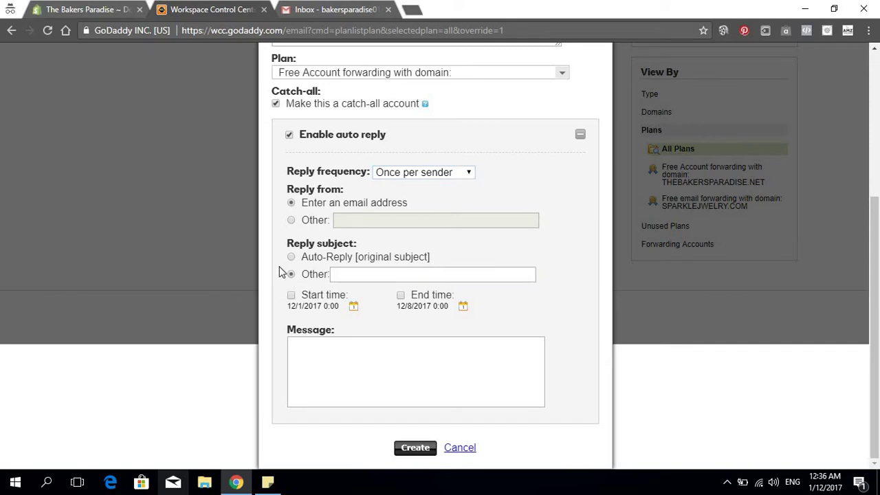
left_click(290, 258)
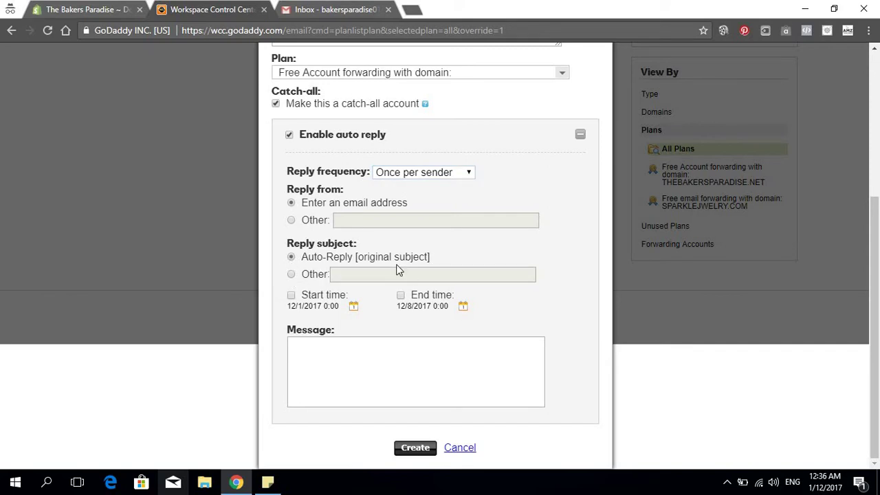
left_click(347, 374)
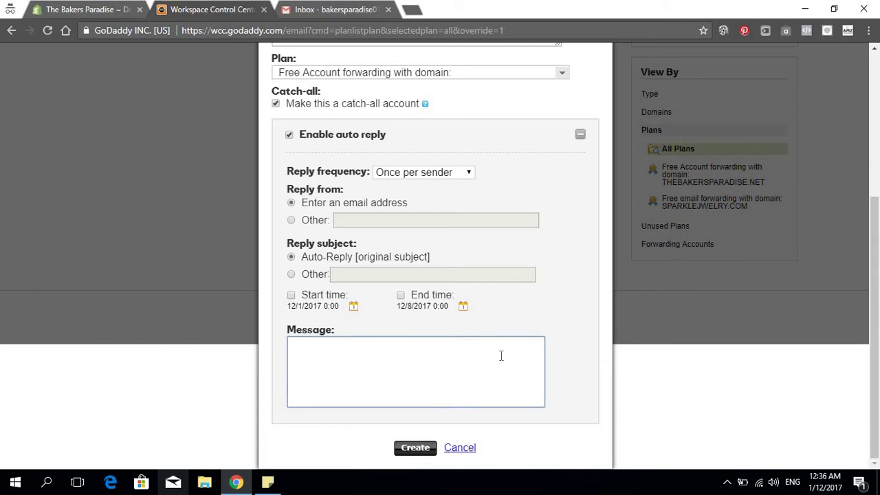
Write the auto-reply promising a response within 24 - 48 hours, correcting 'received' and 'receipt'
type("H")
type("i,  We have ")
type("recieved ")
type("your q")
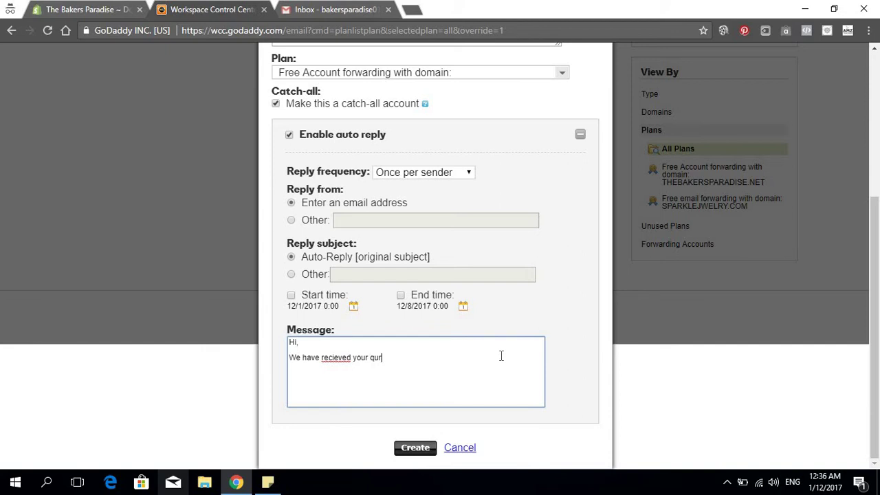
type("uery and will respond to you wit")
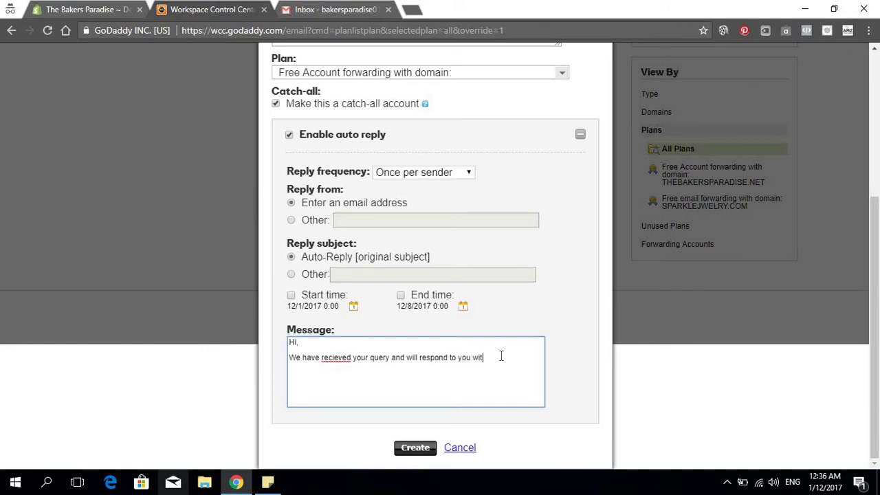
type("hin 24 - 48 hours, this is to se")
key("BackSpace")
type("message is to ser")
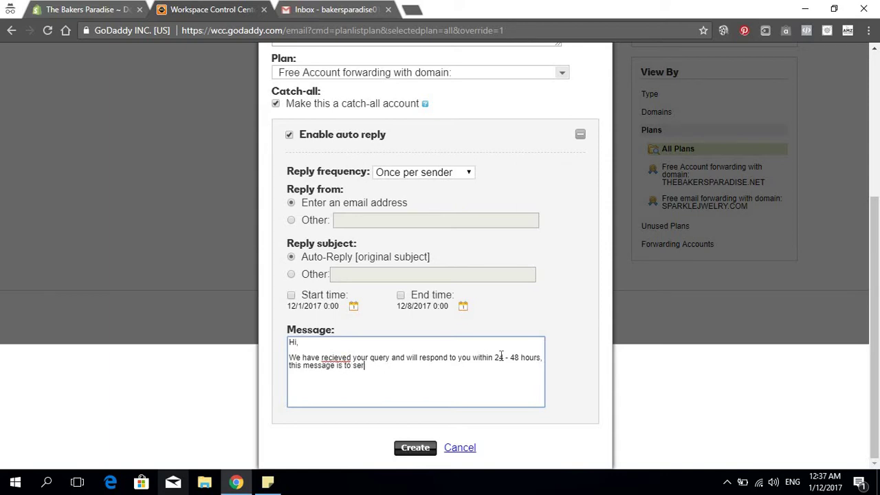
type("ve as proof of recipt")
key("BackSpace")
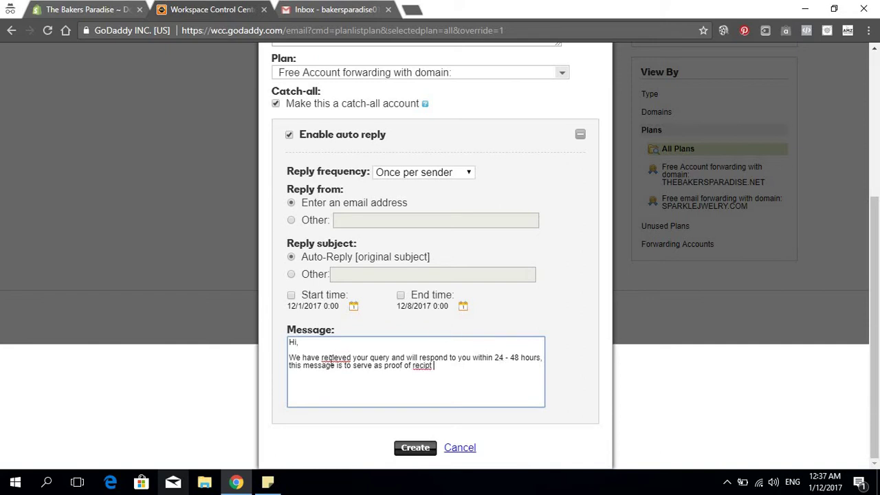
right_click(332, 359)
left_click(406, 172)
right_click(423, 365)
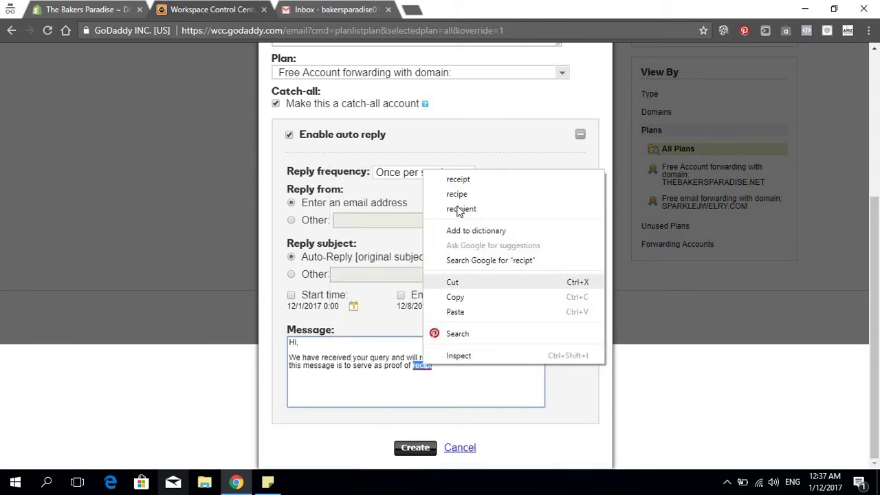
left_click(461, 180)
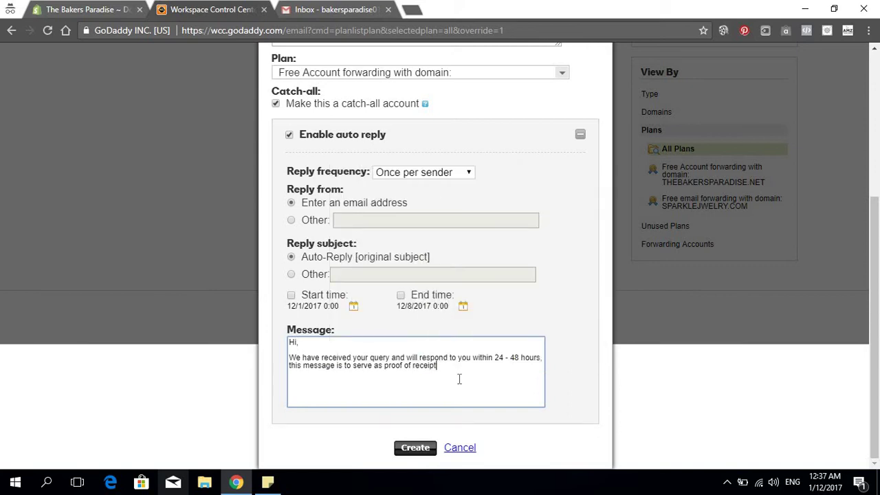
Sign the message 'Best Regards, The Bakers Paradise' and create the forward
type("Best ")
type("Regard")
type("he Bakers Par")
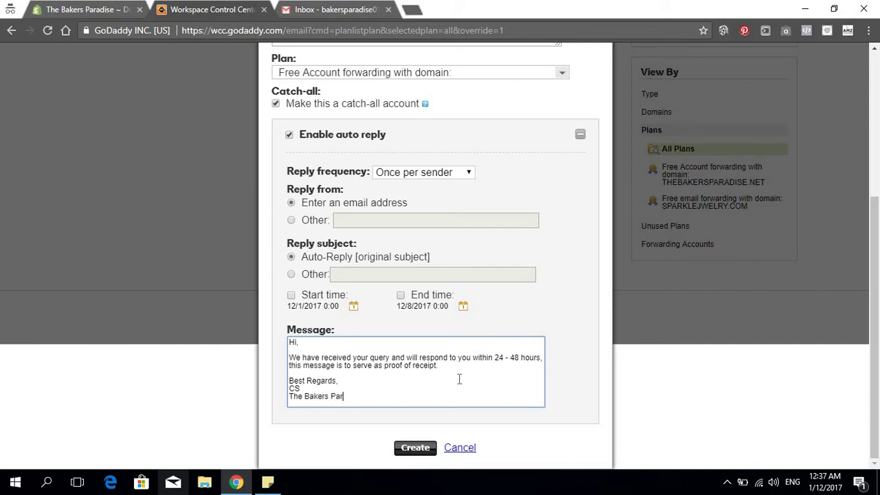
type("adise")
left_click(409, 454)
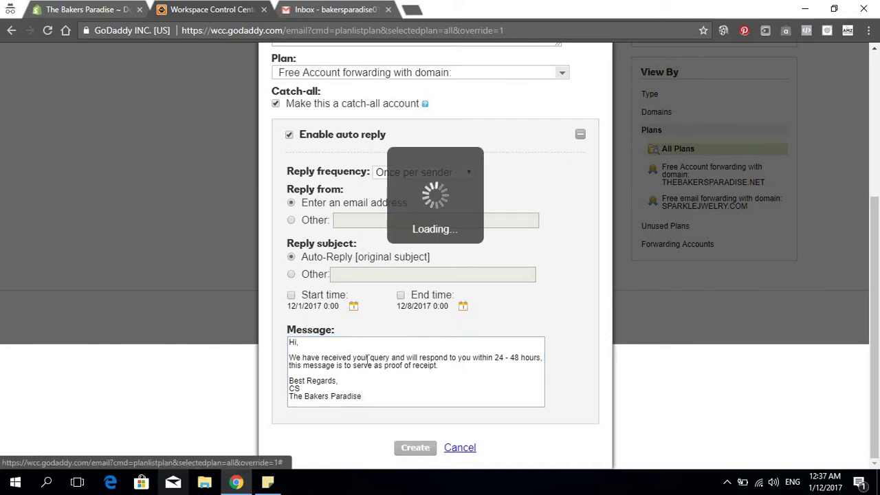
Check the Success notice, then return to Gmail and start a blank new message
scroll(275, 243, "down", 1)
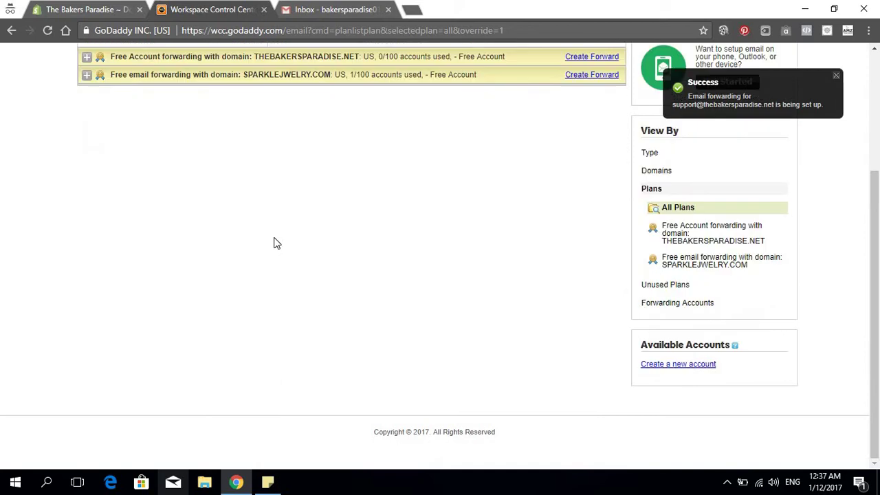
scroll(231, 230, "up", 3)
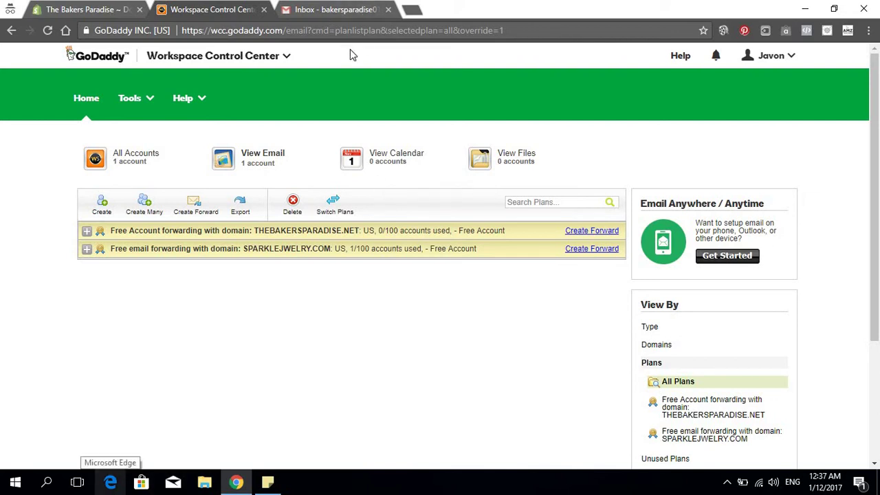
left_click(121, 10)
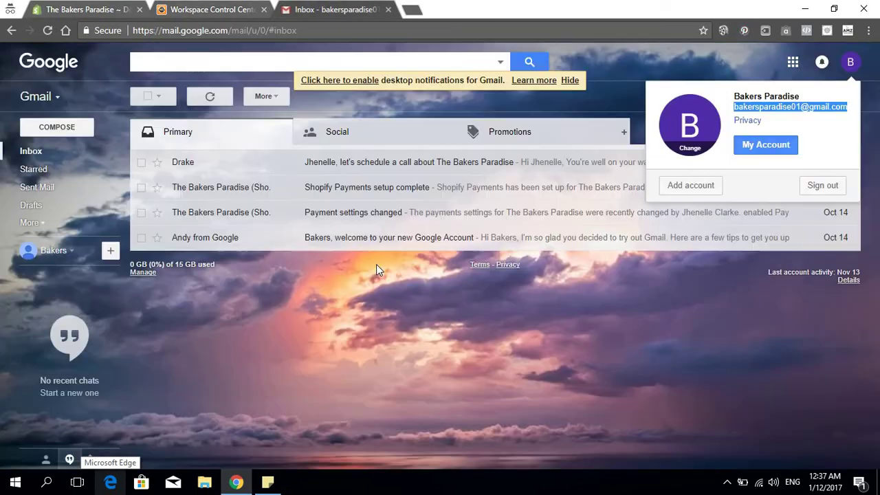
left_click(323, 9)
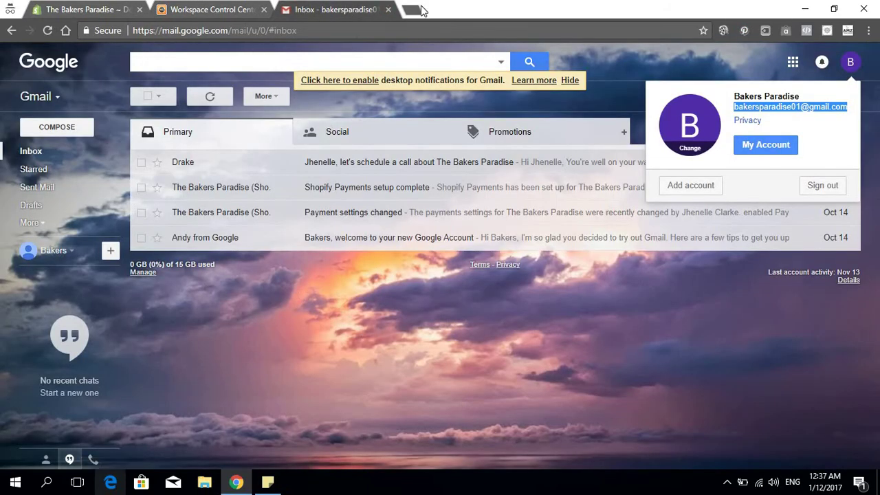
left_click(65, 129)
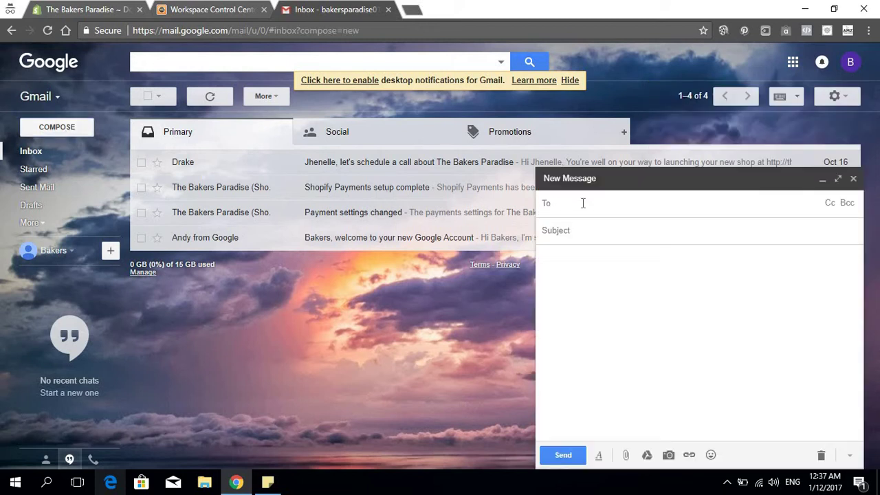
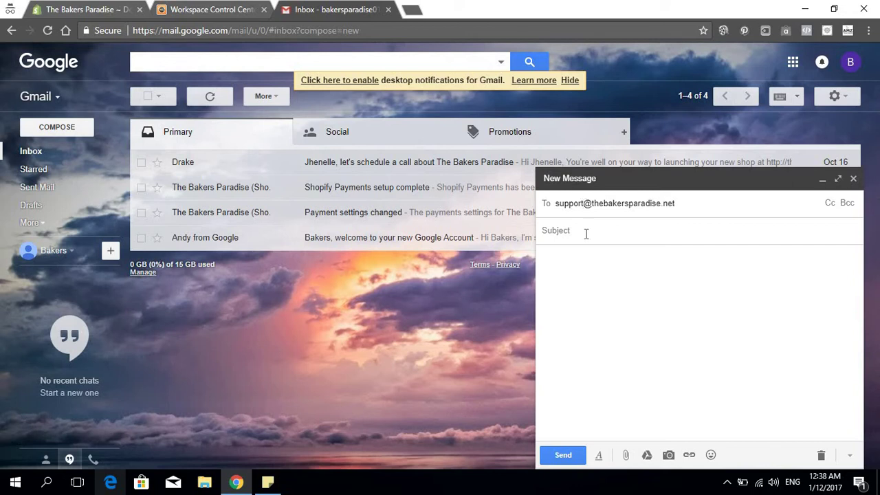
Send an email with subject and body 'test' to the store's support address
left_click(588, 232)
type("test")
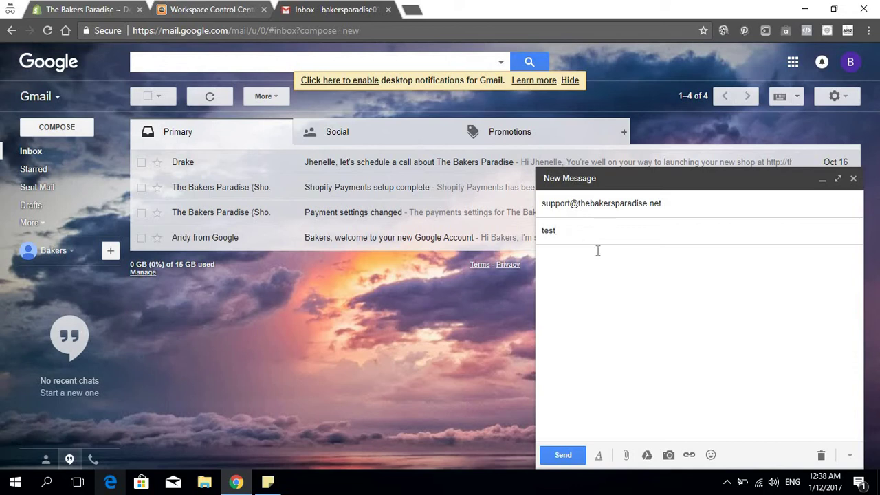
left_click(604, 316)
type("test")
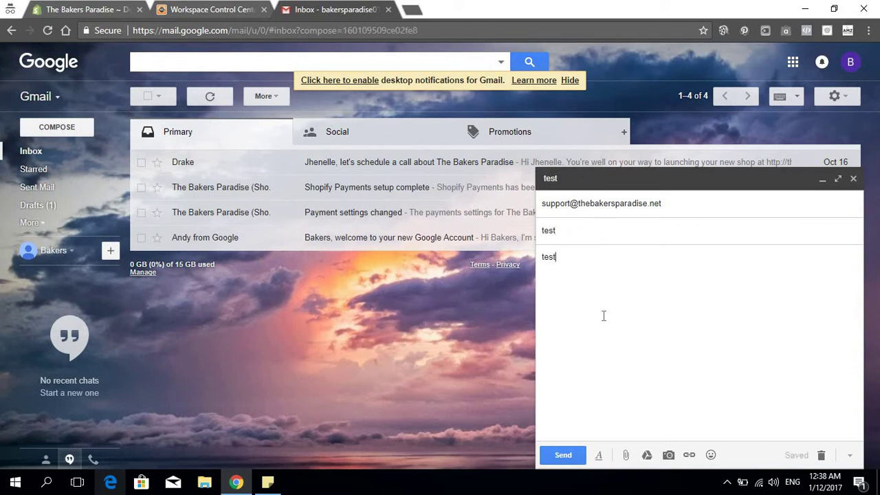
left_click(555, 454)
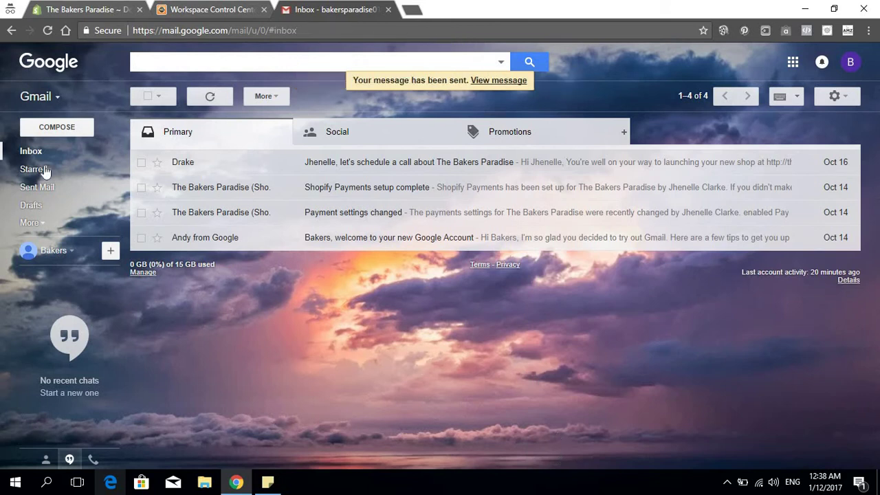
Repeatedly refresh the inbox, checking Social and Promotions, until Shopify's settings-changed email arrives
left_click(31, 151)
left_click(31, 151)
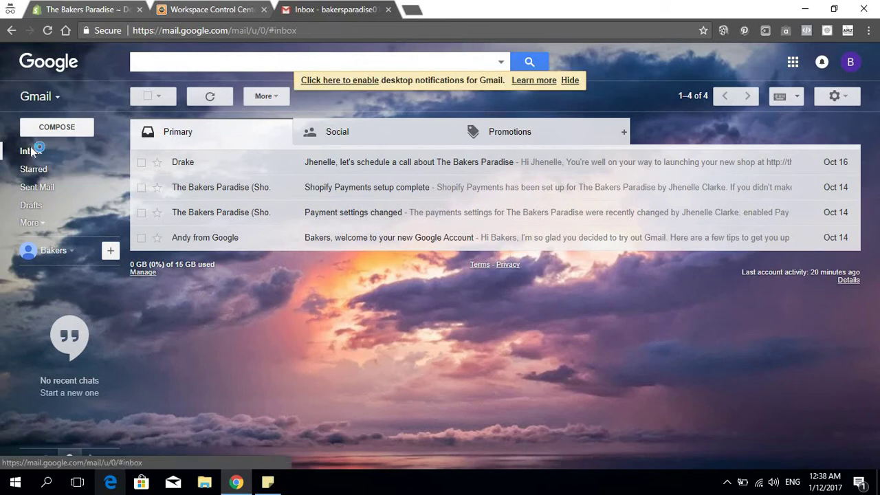
left_click(31, 152)
left_click(31, 152)
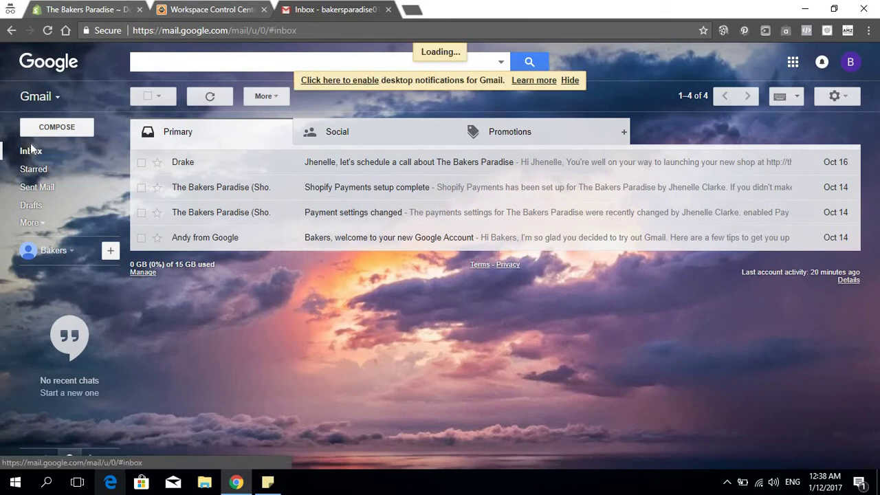
left_click(46, 30)
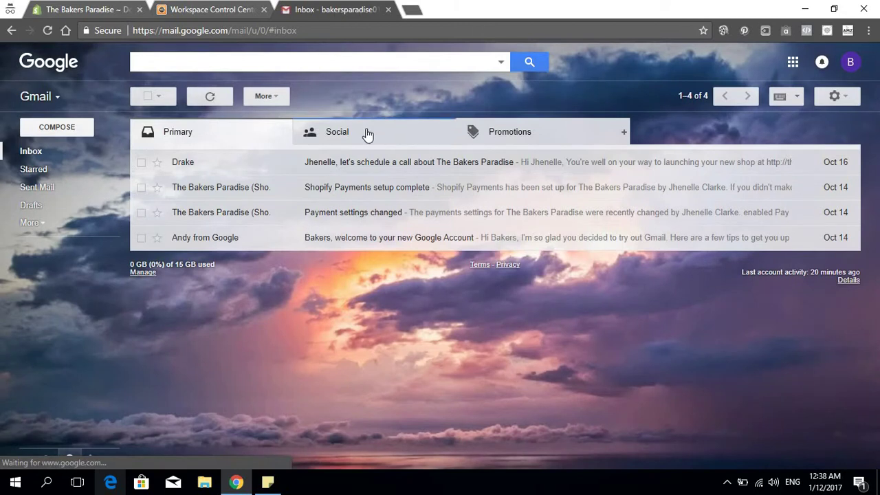
left_click(365, 134)
left_click(458, 138)
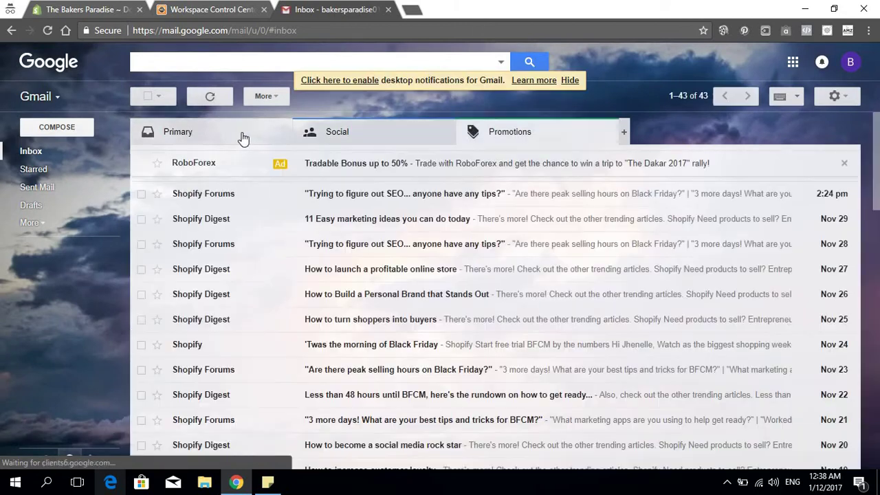
left_click(234, 138)
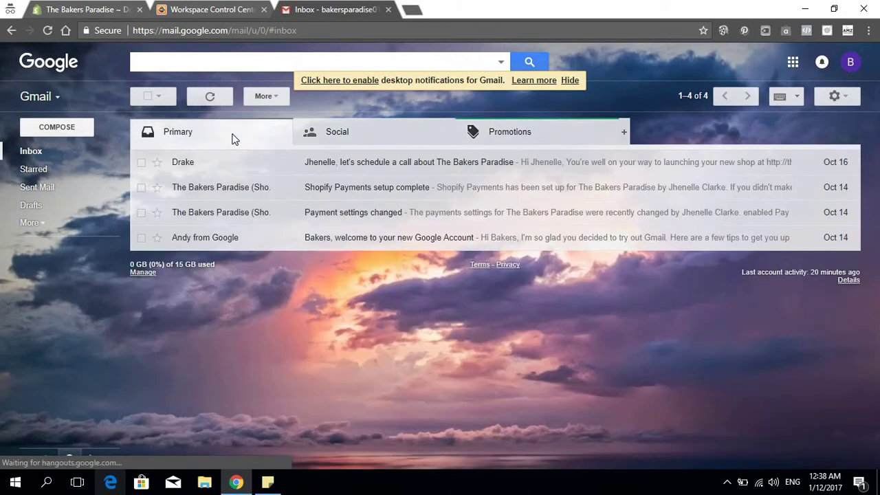
left_click(47, 152)
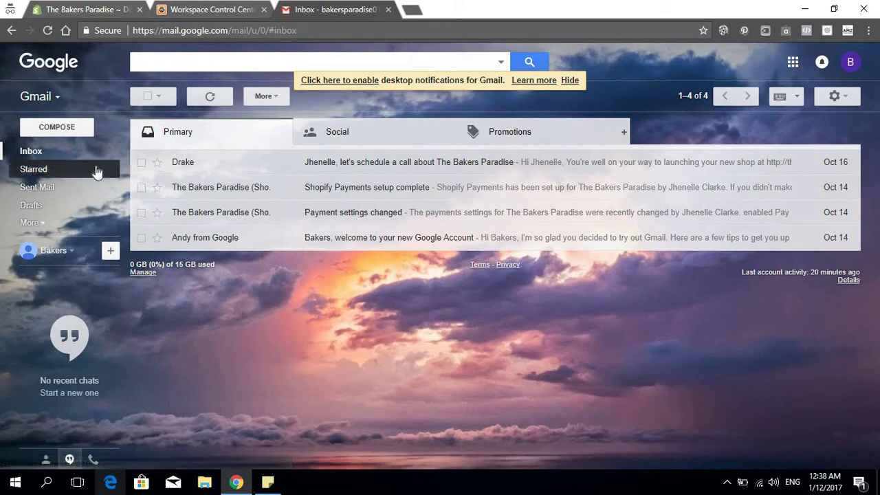
left_click(34, 222)
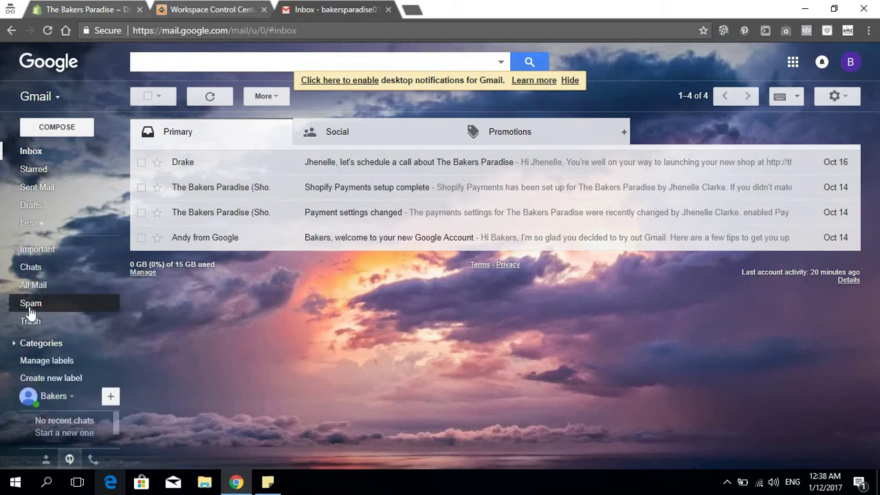
left_click(31, 222)
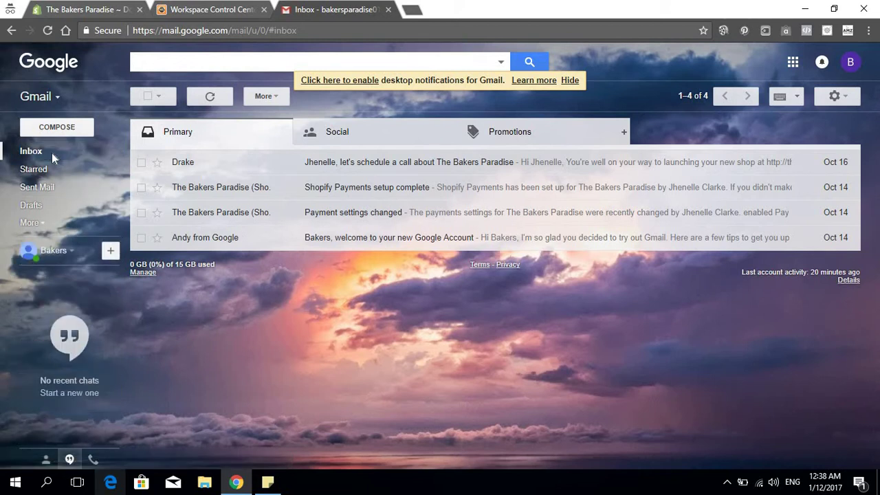
left_click(200, 8)
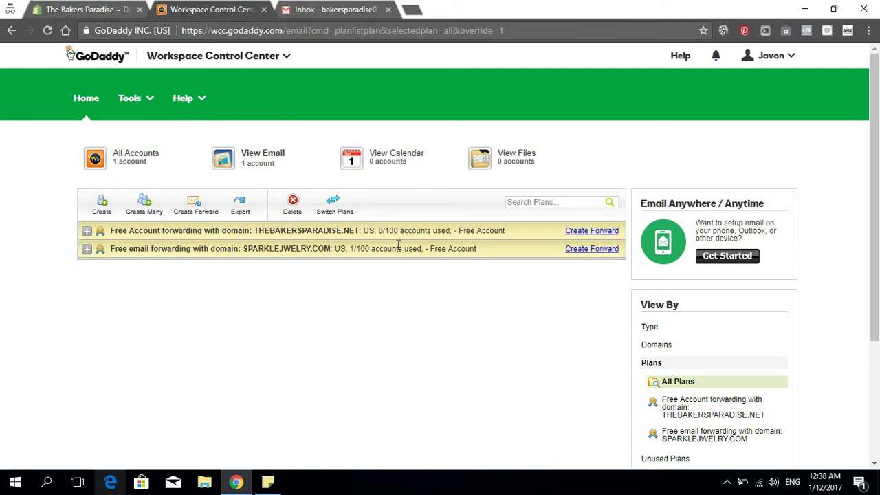
left_click(319, 8)
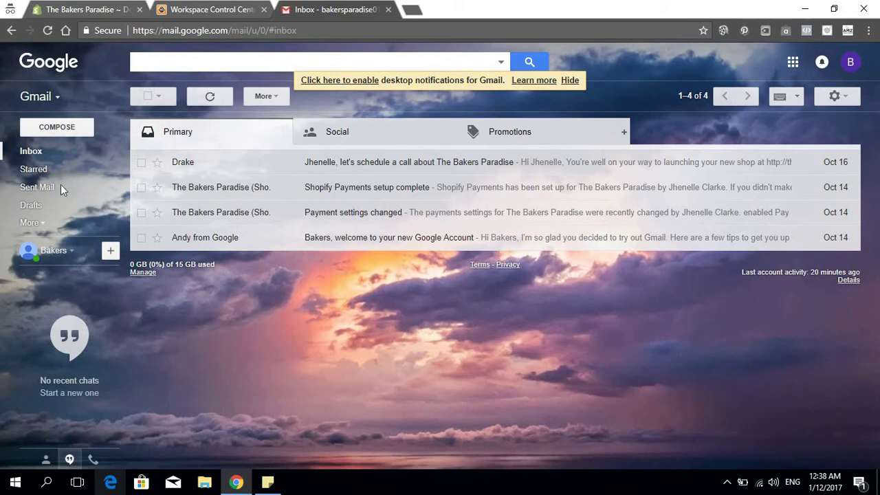
left_click(34, 151)
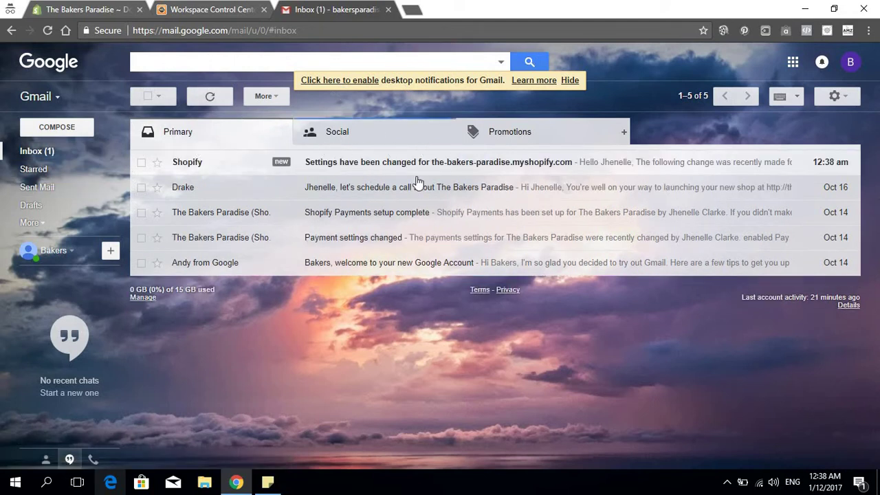
left_click(31, 154)
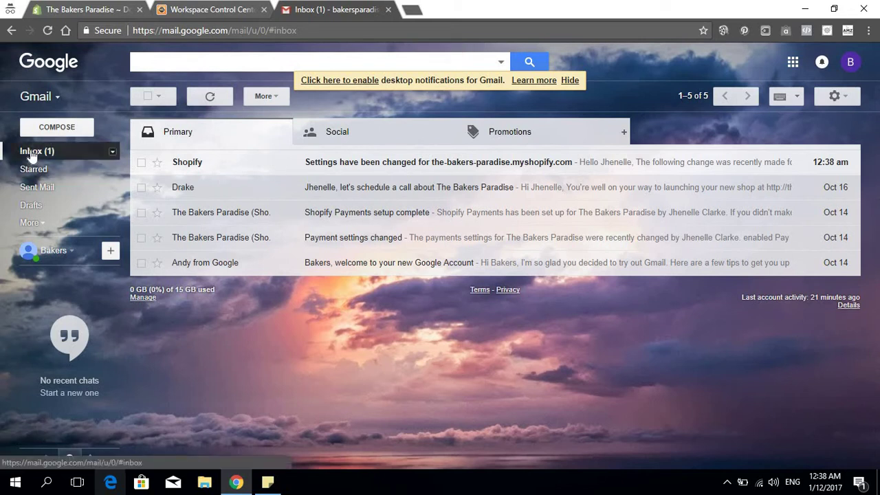
left_click(32, 155)
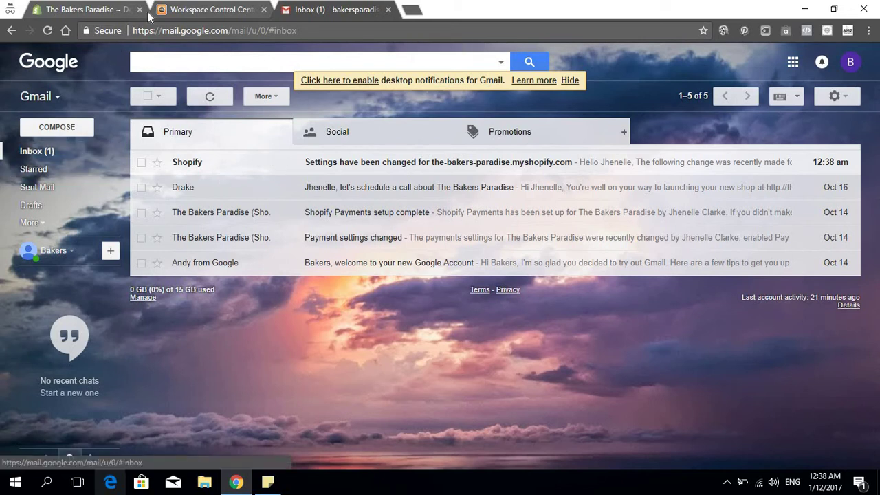
Reload the Domains page to confirm both thebakersparadise.net domains show Connected without SSL pending
left_click(219, 9)
left_click(102, 14)
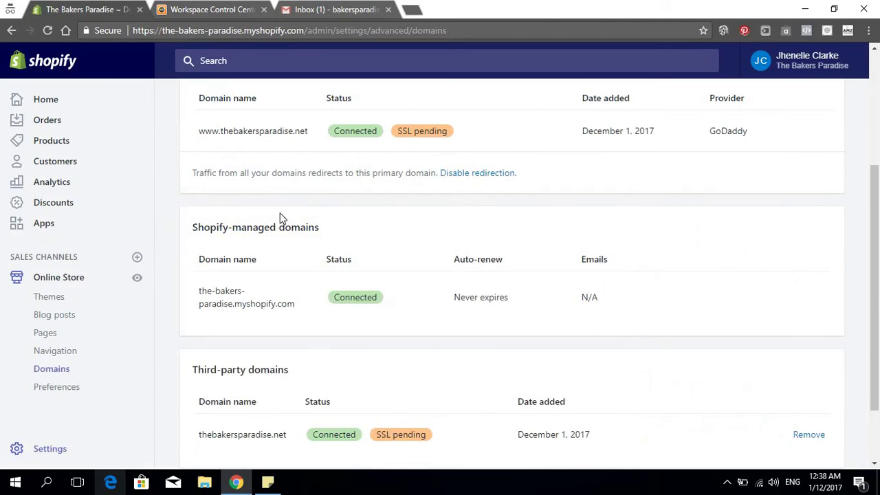
left_click(48, 31)
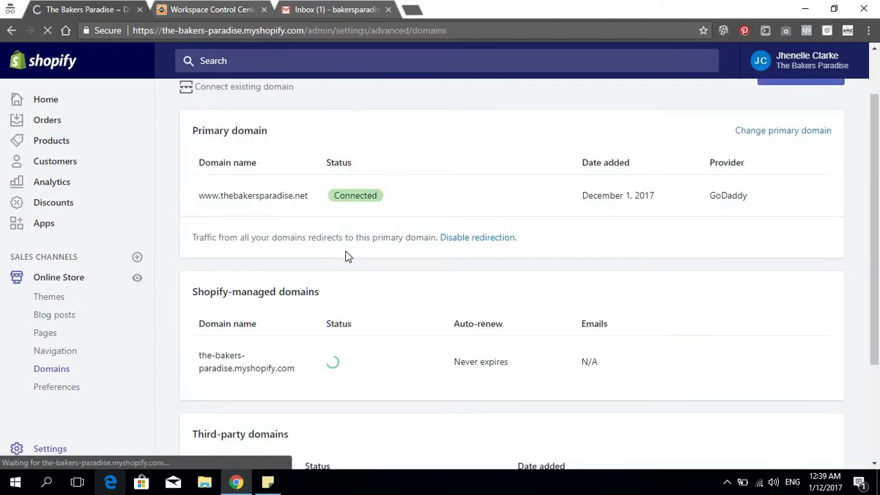
scroll(420, 218, "down", 2)
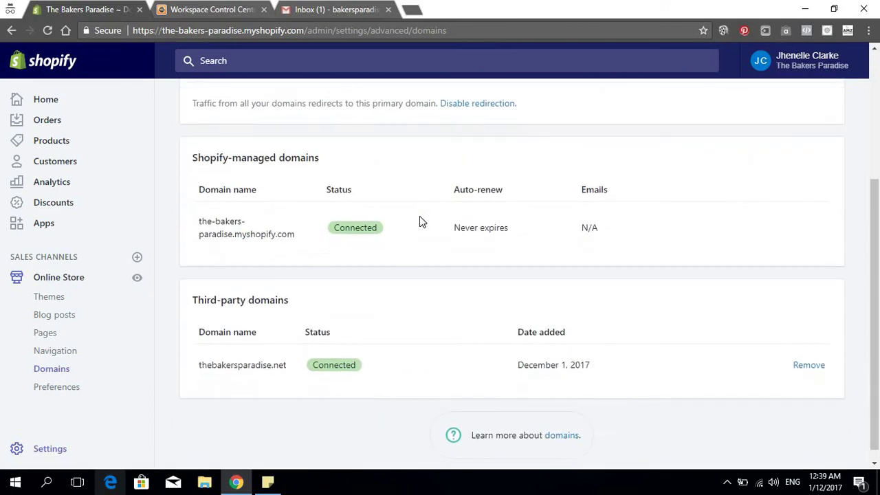
scroll(419, 218, "up", 3)
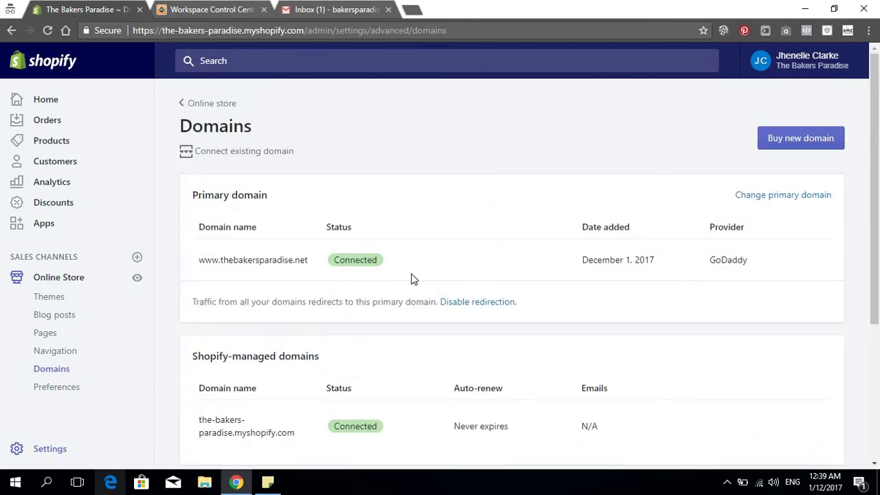
scroll(357, 301, "down", 1)
scroll(372, 289, "up", 1)
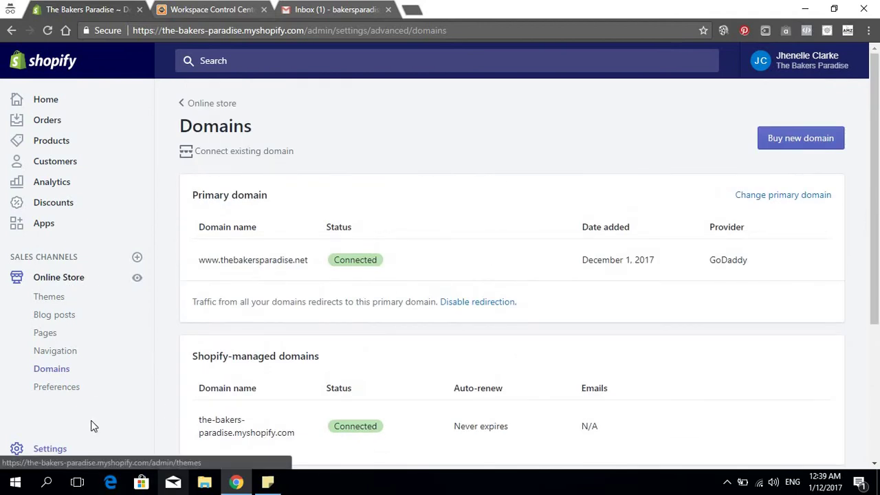
Open Online Store Preferences and scroll down to the password page and homepage title settings
left_click(53, 389)
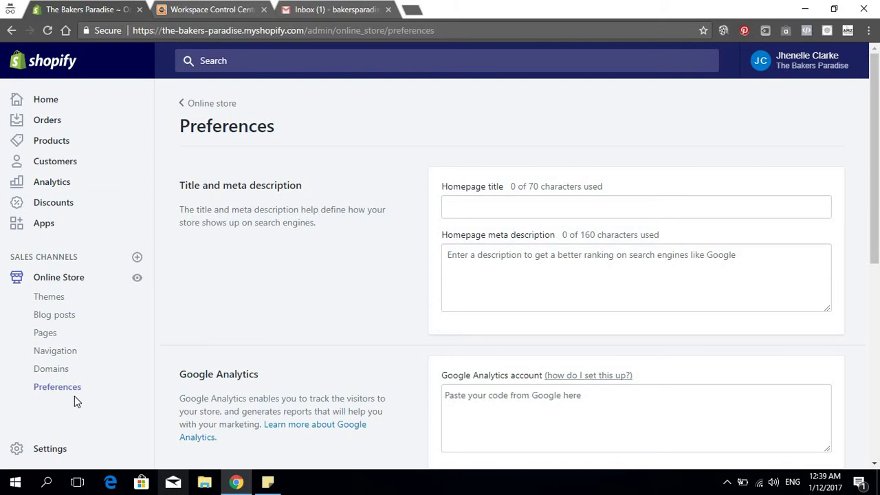
scroll(552, 222, "down", 2)
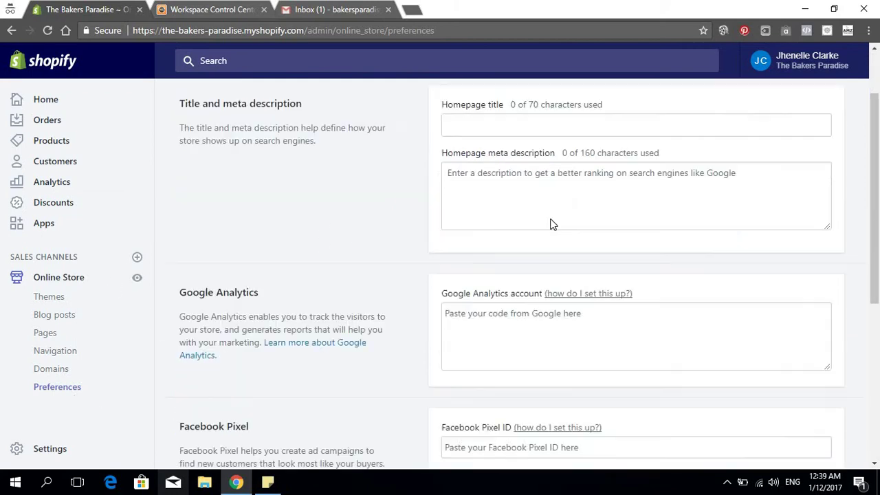
scroll(610, 267, "down", 3)
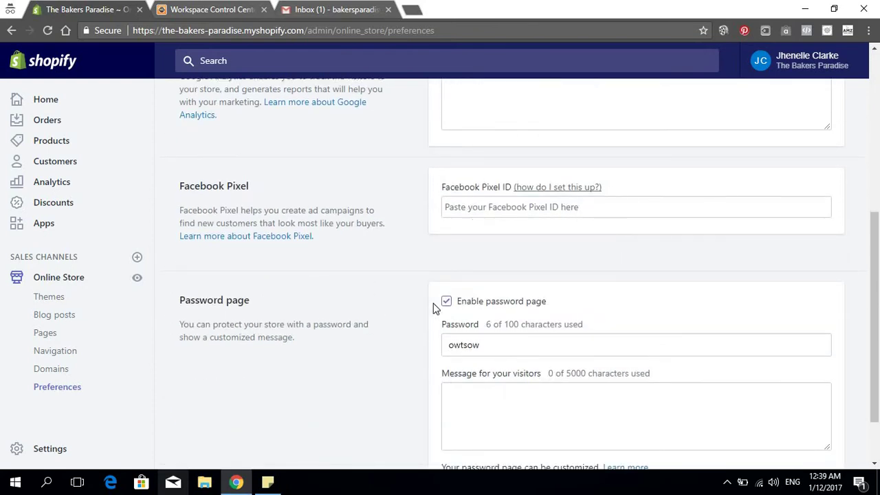
scroll(569, 265, "down", 1)
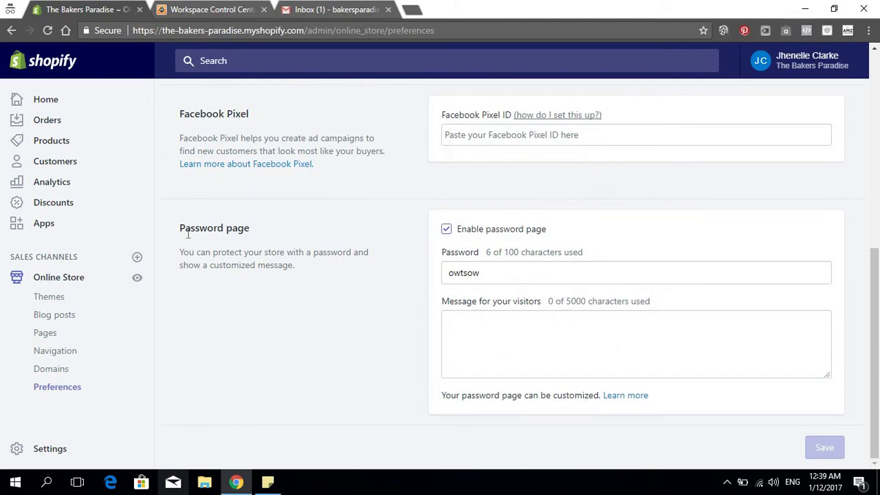
Load thebakersparadise.net in a new incognito tab
left_click(415, 9)
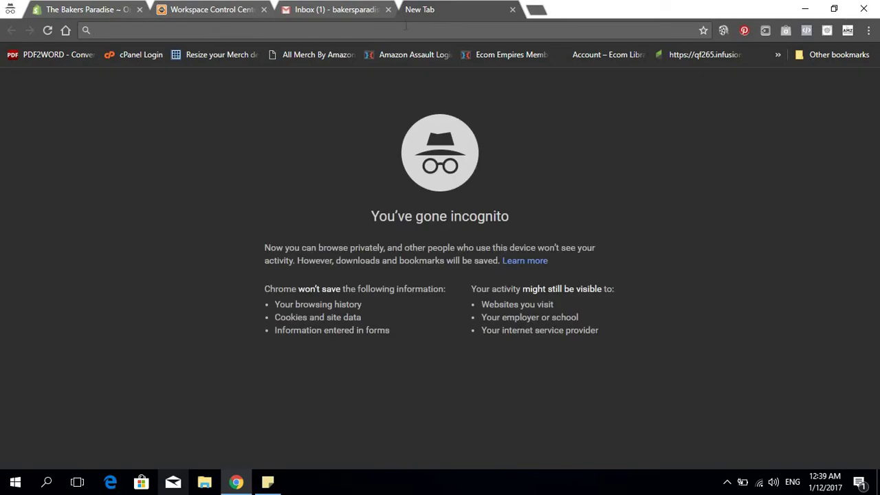
type("the")
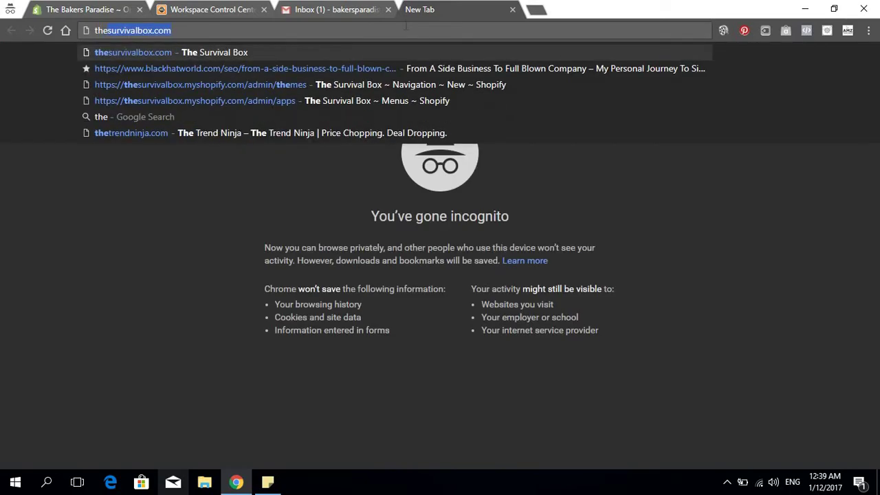
type("bakersp")
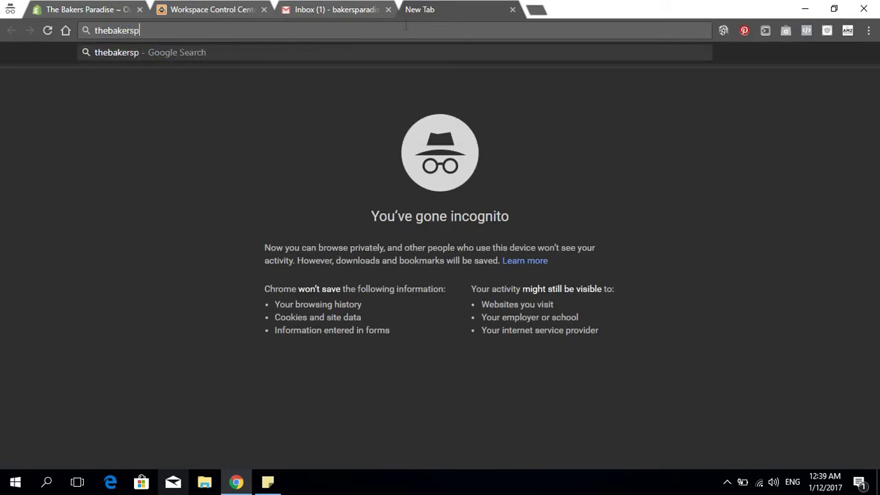
type("aradise")
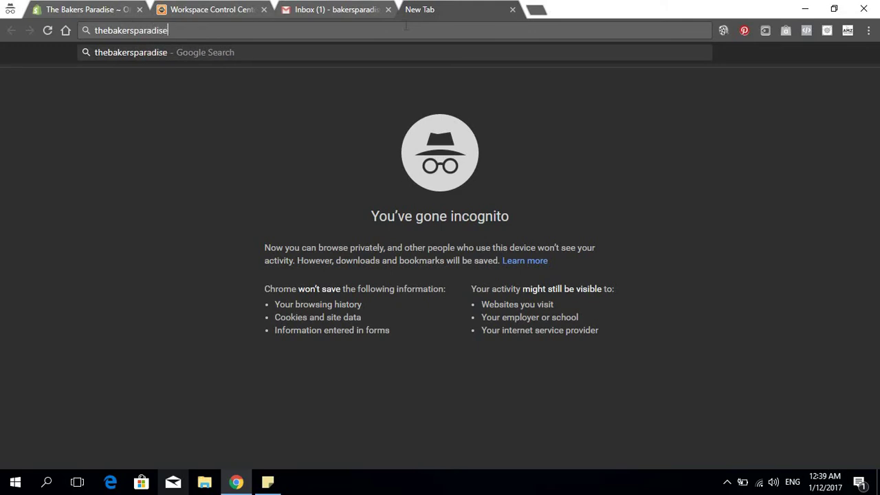
type(".net")
key("Return")
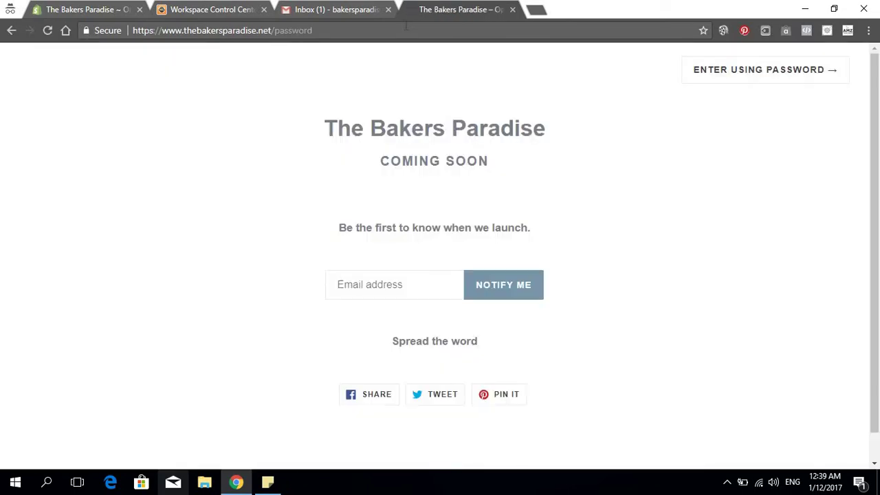
left_click(345, 8)
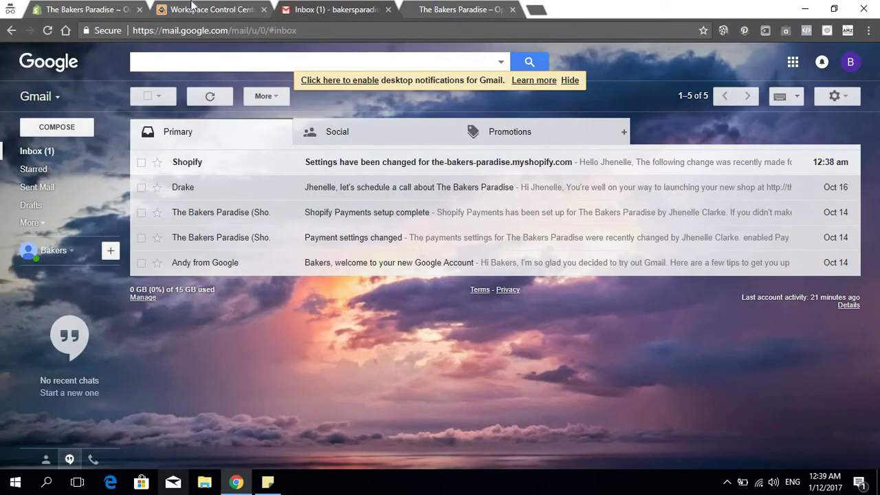
Turn off the store's password protection in Preferences and save
left_click(193, 8)
left_click(93, 8)
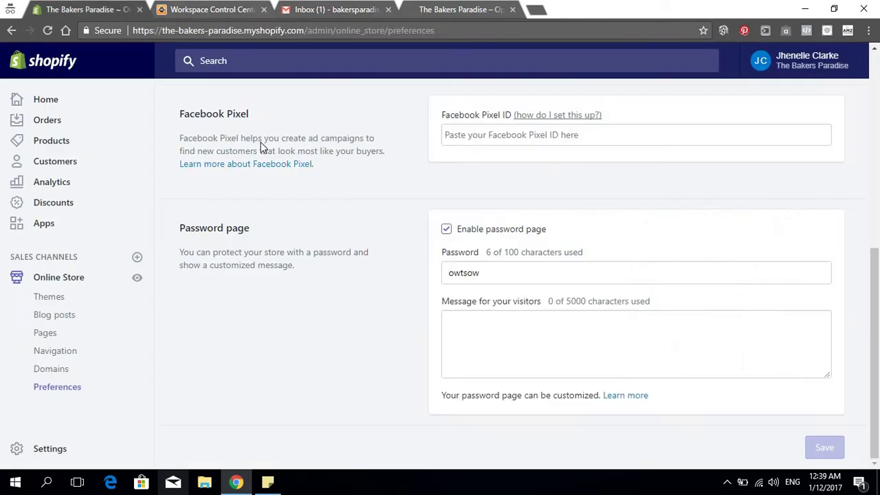
left_click(447, 231)
left_click(828, 447)
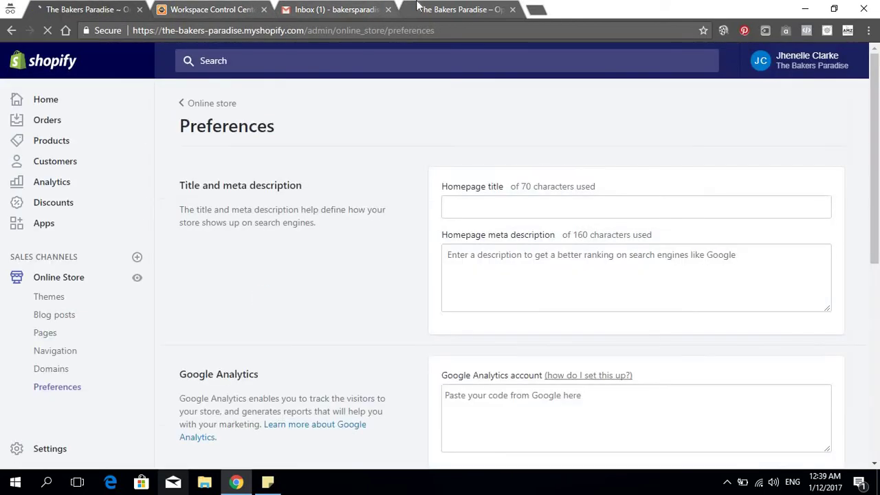
Reload the live storefront to confirm it opens with its placeholder theme sections
left_click(421, 8)
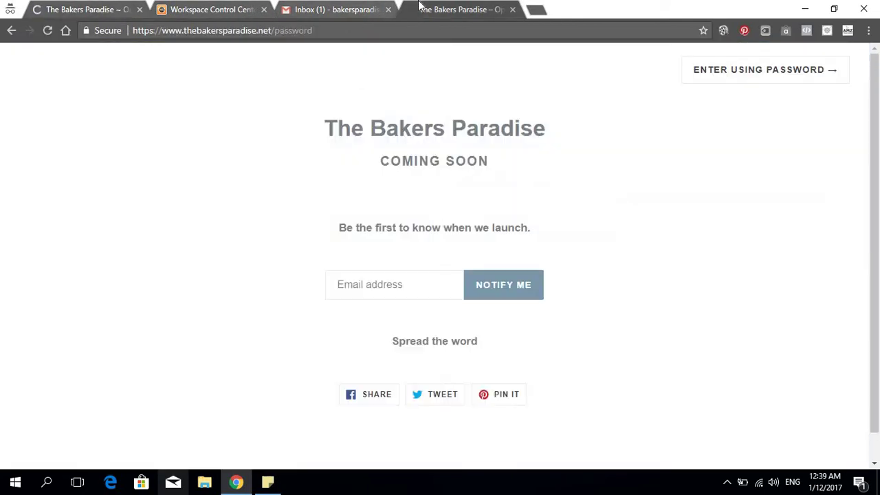
left_click(48, 30)
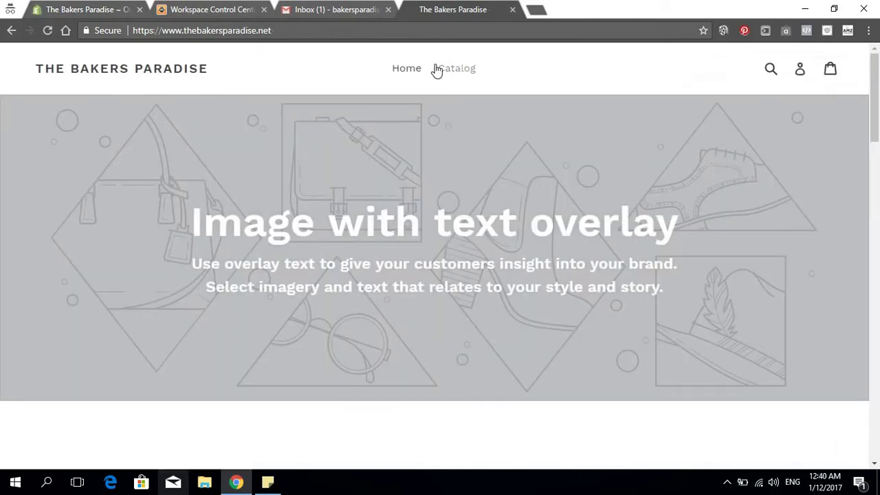
scroll(649, 244, "down", 15)
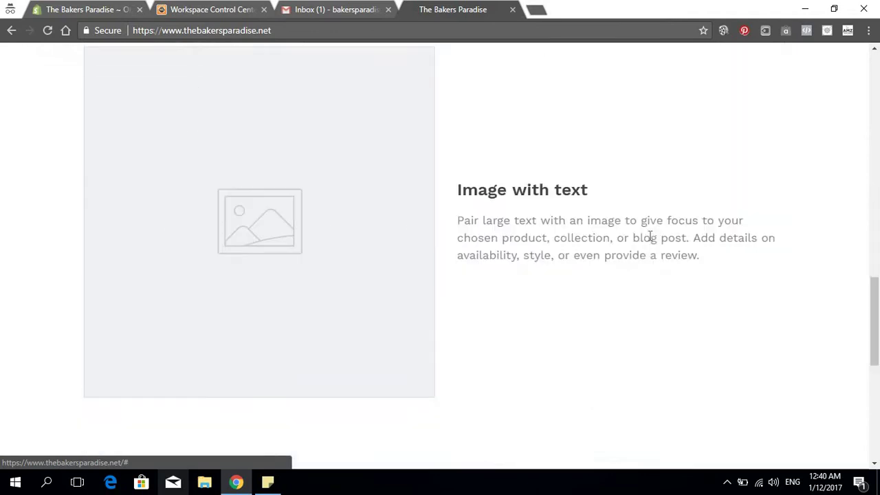
scroll(650, 236, "down", 8)
scroll(648, 237, "up", 20)
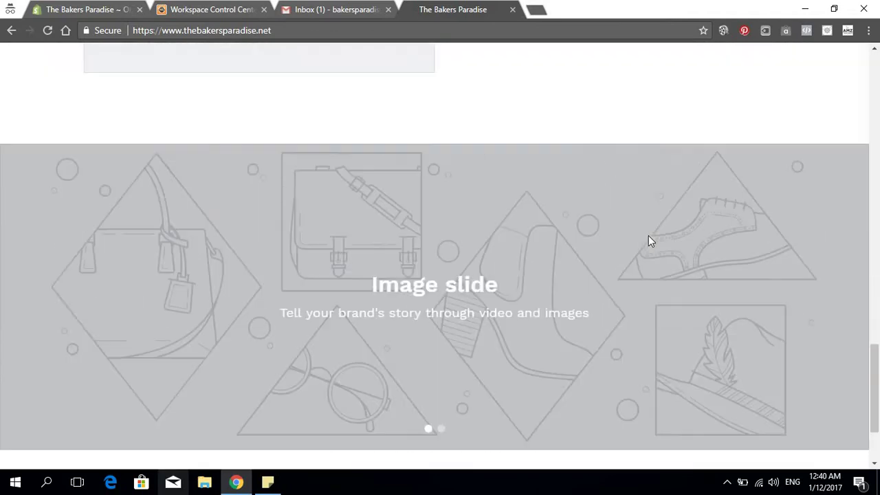
scroll(487, 69, "up", 4)
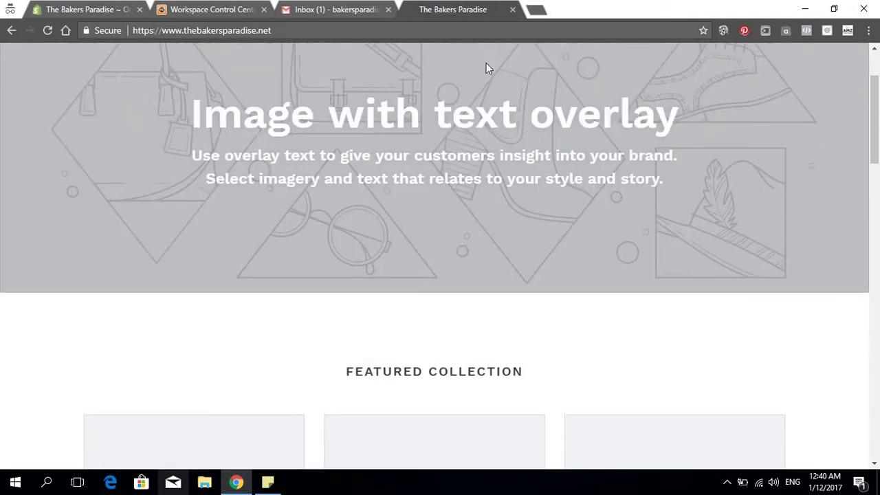
left_click(279, 30)
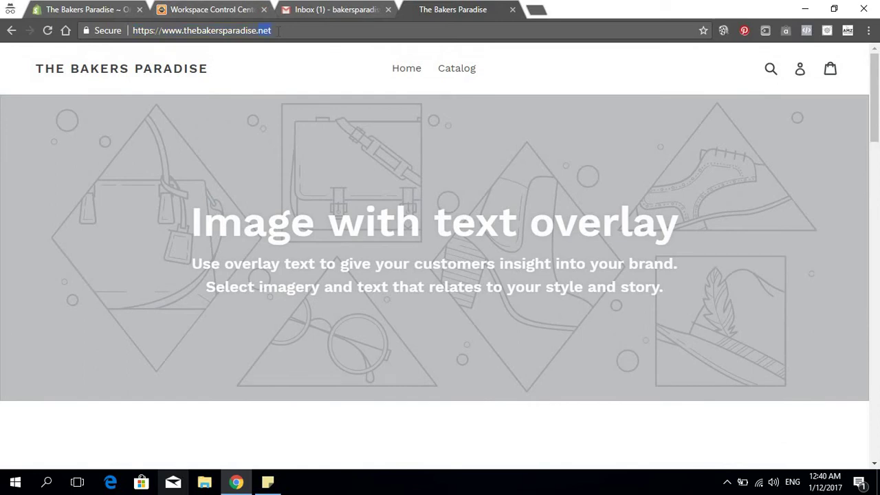
scroll(365, 55, "down", 20)
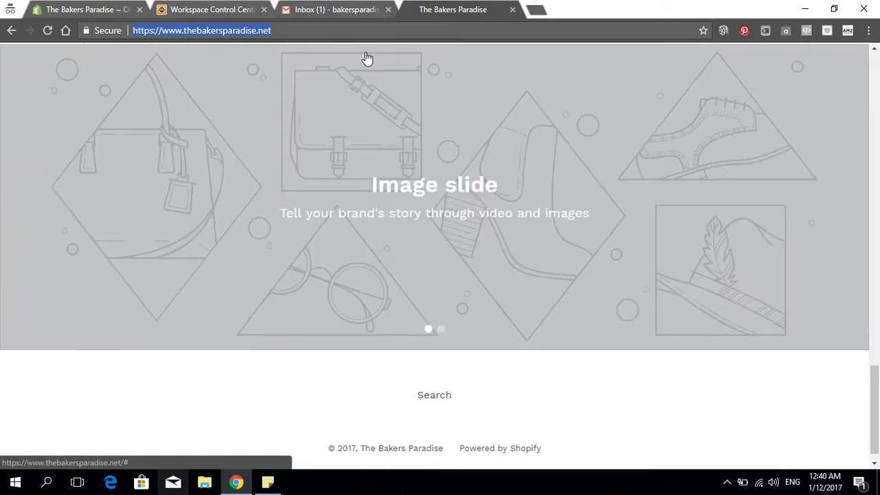
scroll(365, 59, "up", 6)
scroll(439, 61, "up", 8)
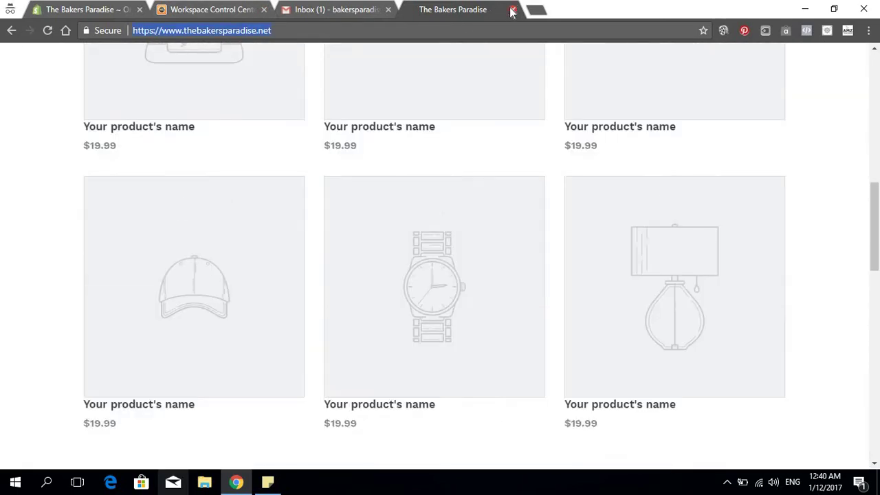
Close the Workspace Control Center tab
left_click(338, 8)
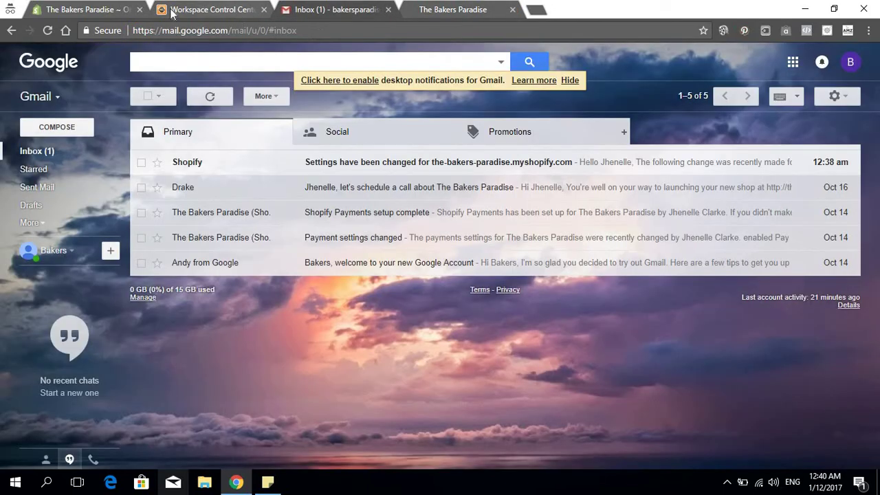
left_click(171, 14)
left_click(264, 10)
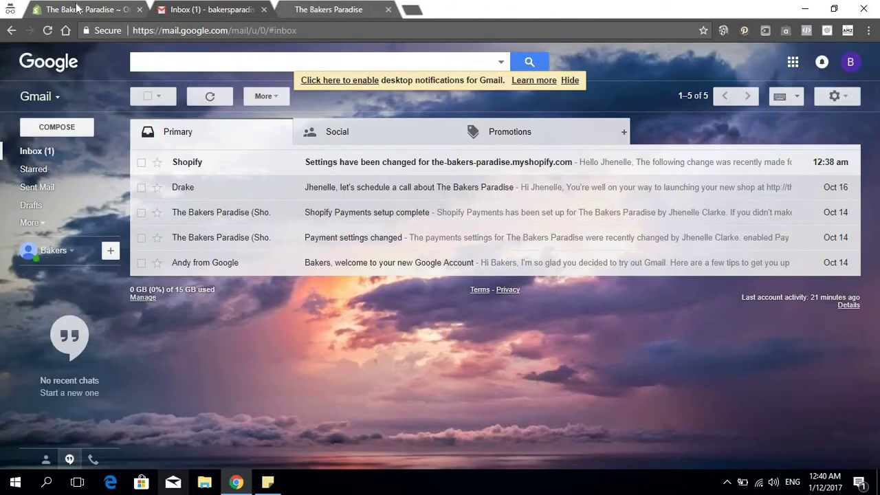
Enter 'The Bakers Paradise Buy All Your Baking Goods Here' as the homepage title in Shopify Preferences
left_click(79, 9)
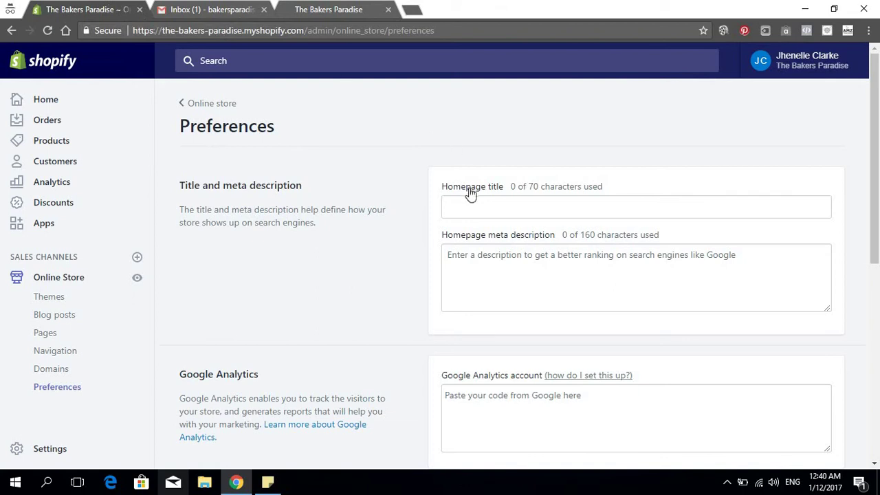
left_click(471, 202)
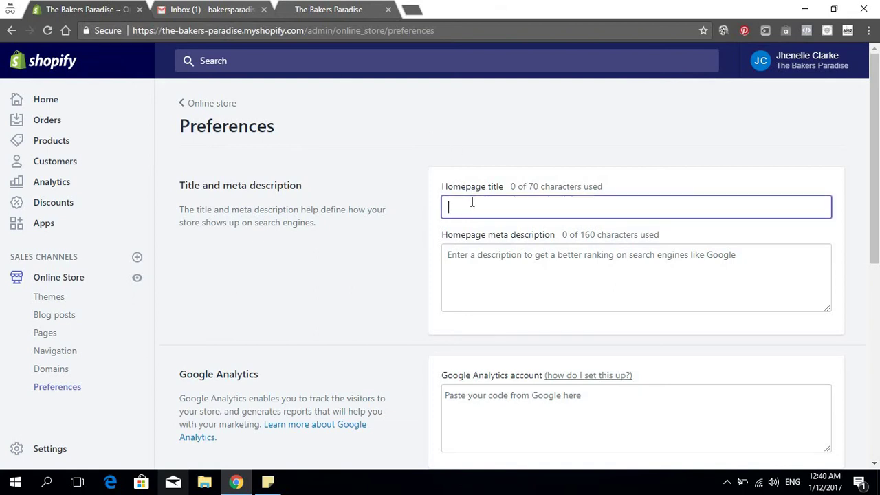
type("The Ba")
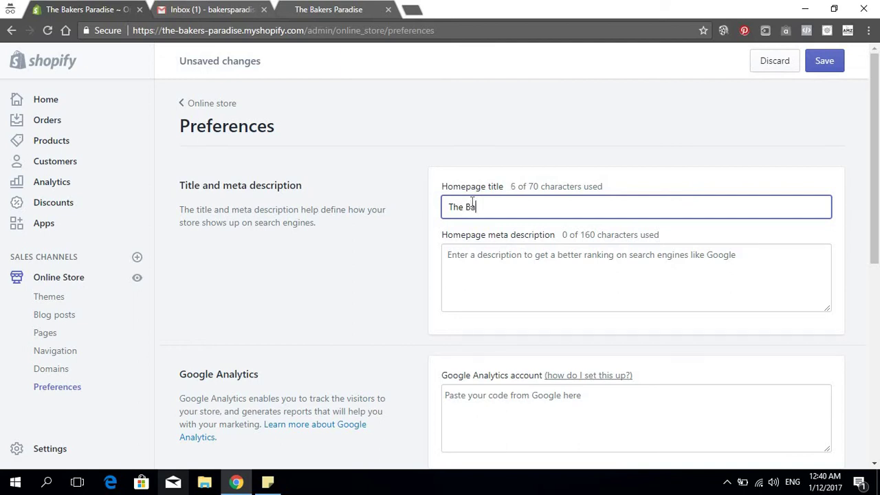
type("kers Par")
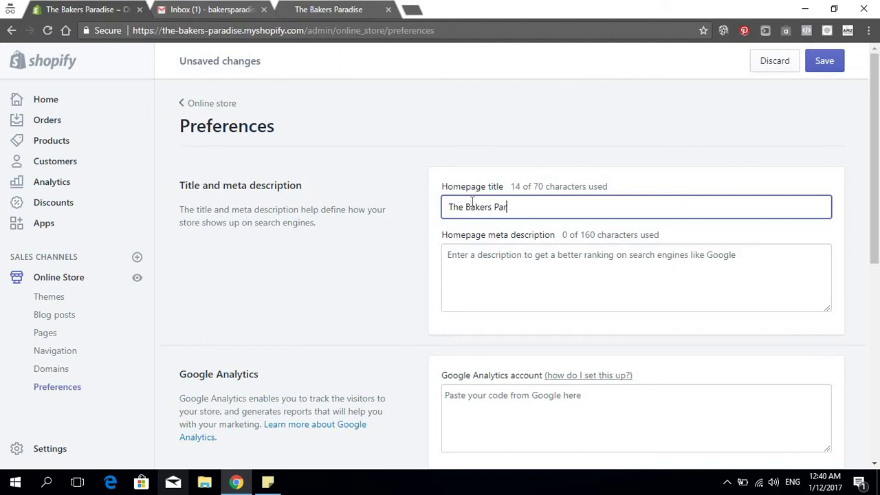
type("adise Buy All Your B")
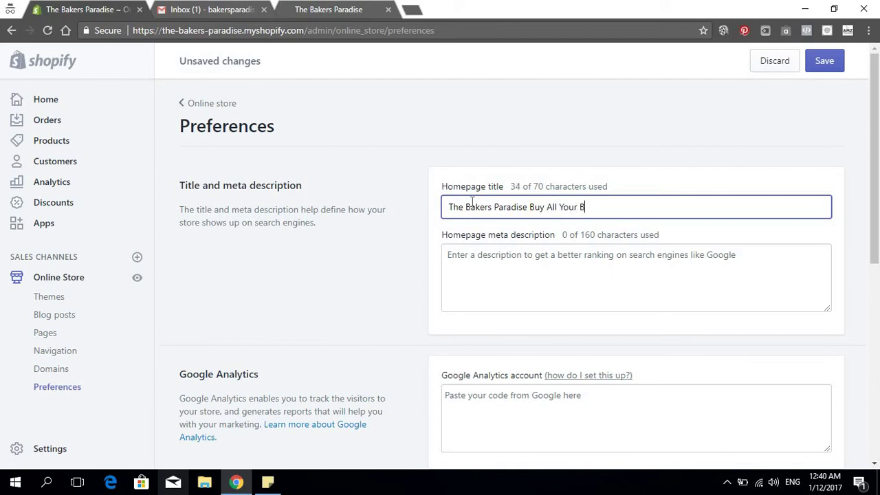
type("aking Goods Here")
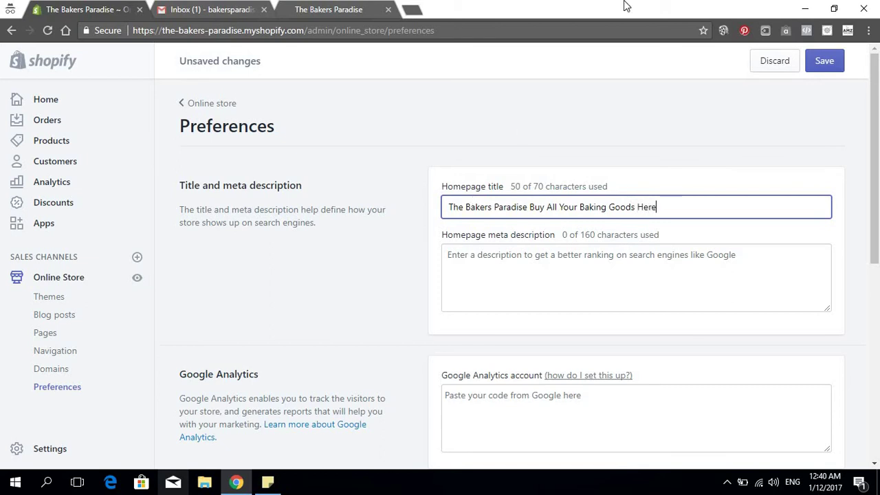
left_click(562, 269)
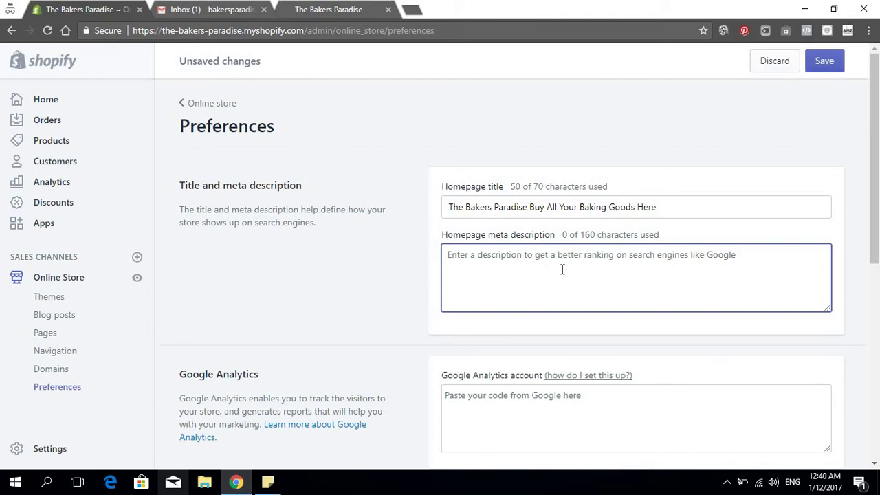
Type the meta description 'Buy cake molds, cupcake molds, buy baking treys, buy silicone cutouts', correcting typos
type("Buy")
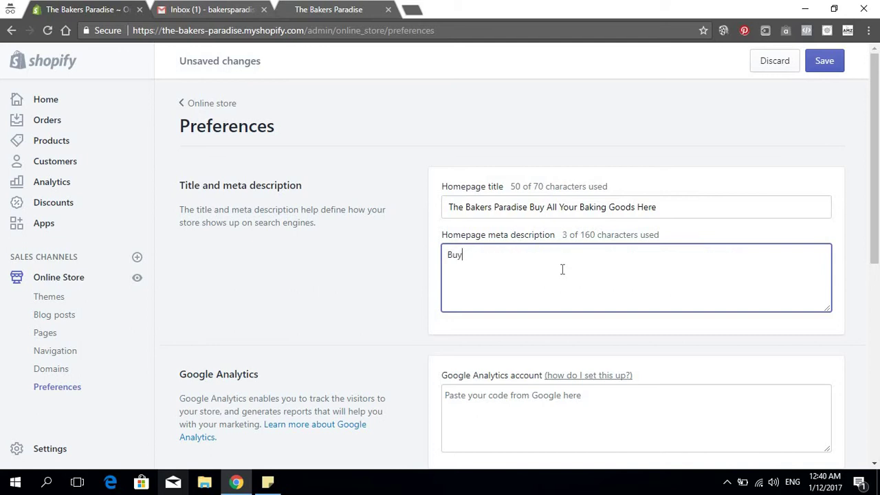
type(" cake molds, ")
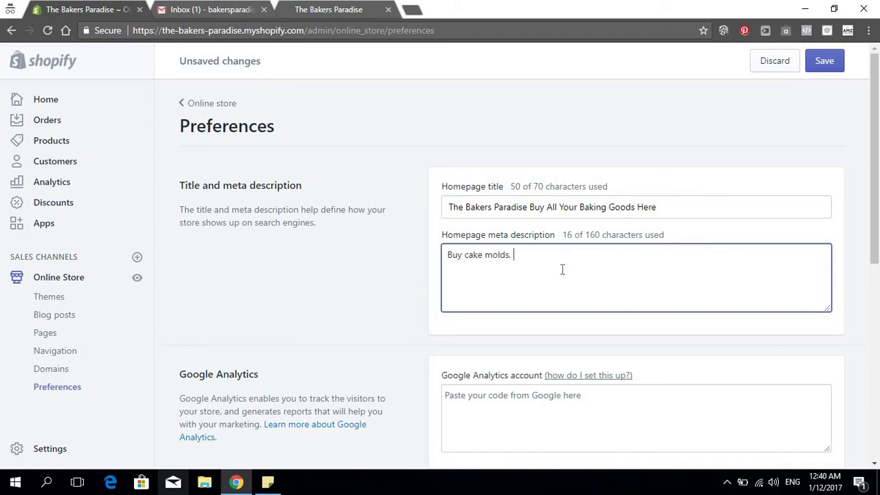
type("cucp")
key("BackSpace")
type("pcake molds, buy baking tra")
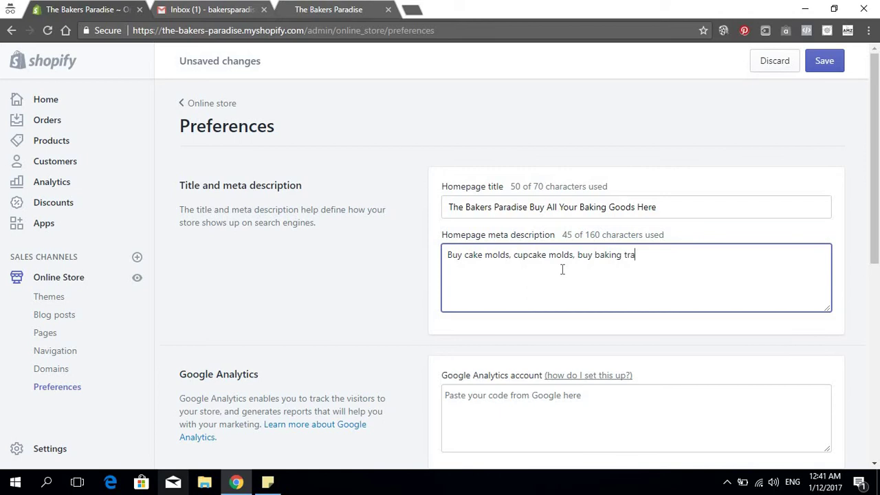
type("ys")
key("BackSpace")
type("e")
type("buy silicone cutouts, ")
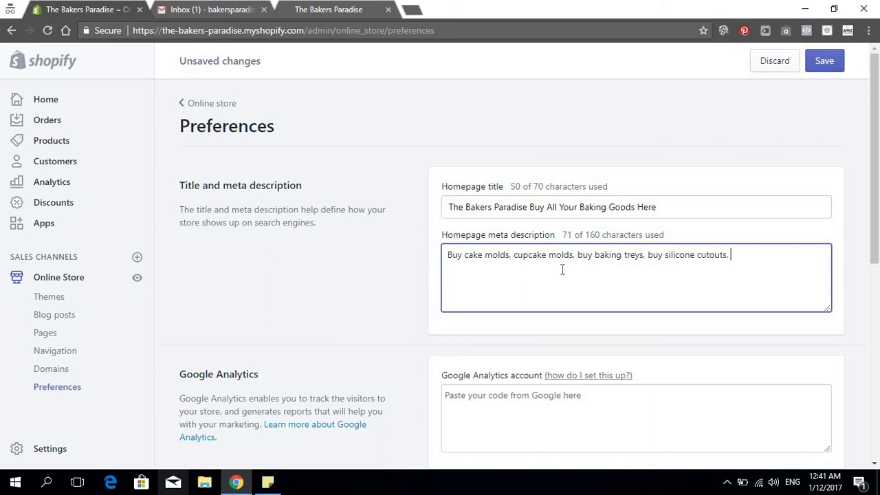
type("b")
key("BackSpace")
key("BackSpace")
scroll(656, 206, "down", 2)
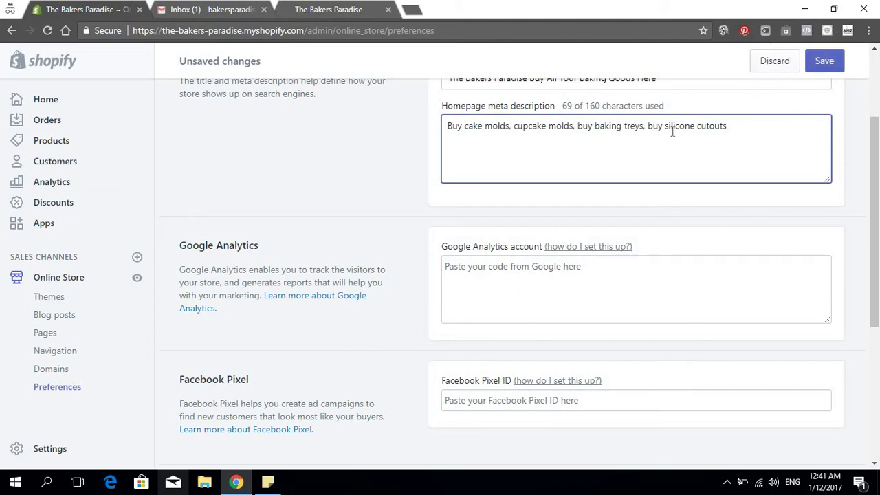
scroll(512, 200, "down", 1)
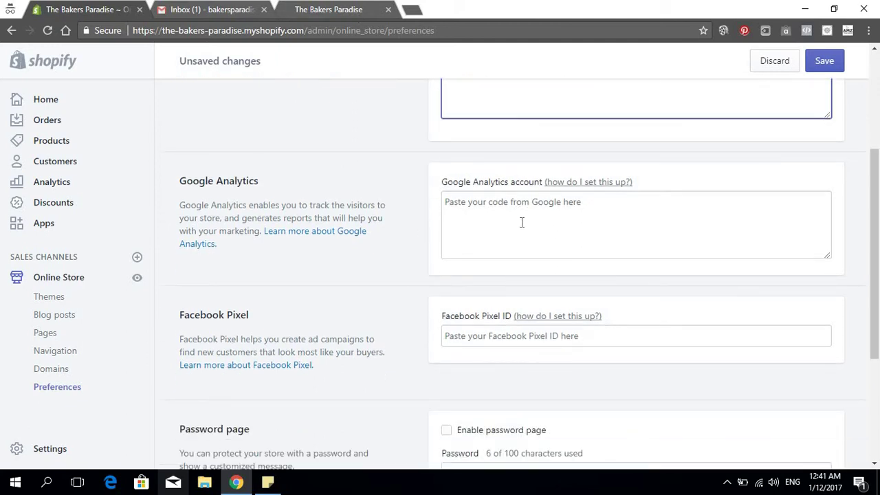
scroll(528, 217, "down", 3)
scroll(527, 223, "up", 3)
Search Google for 'google analytics' in a new Chrome tab
left_click(411, 10)
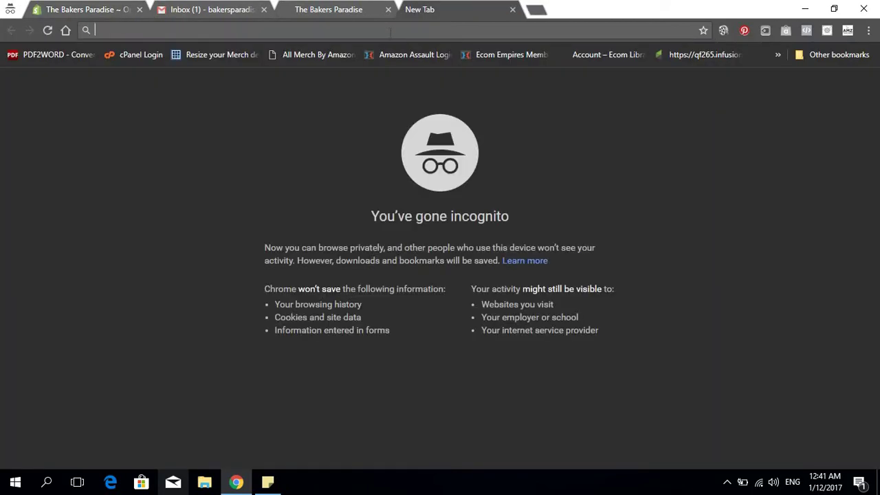
type("googl")
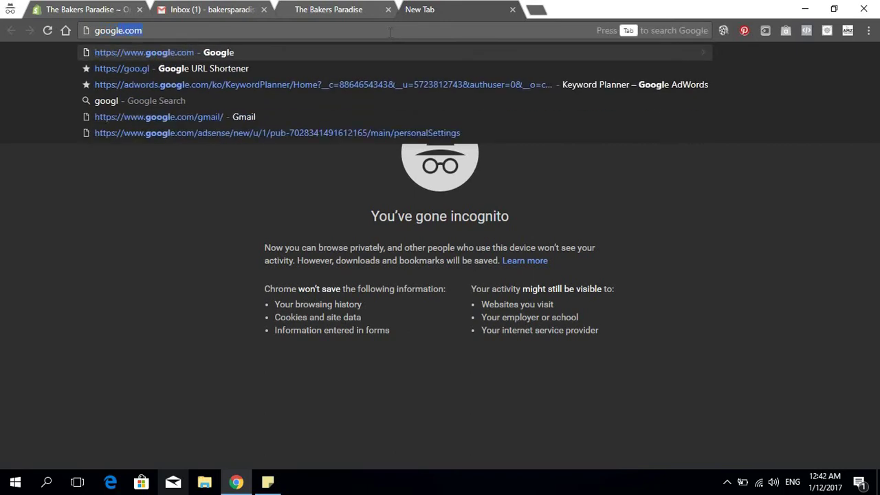
type("e anal")
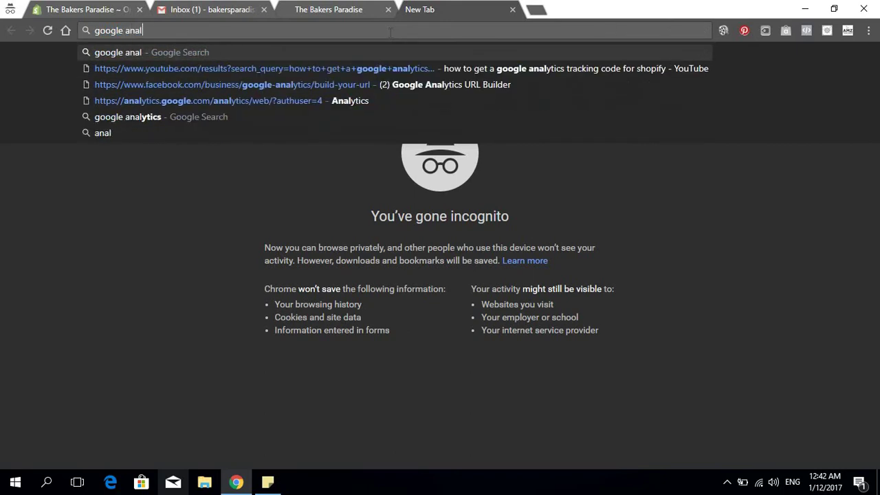
type("yticl")
key("BackSpace")
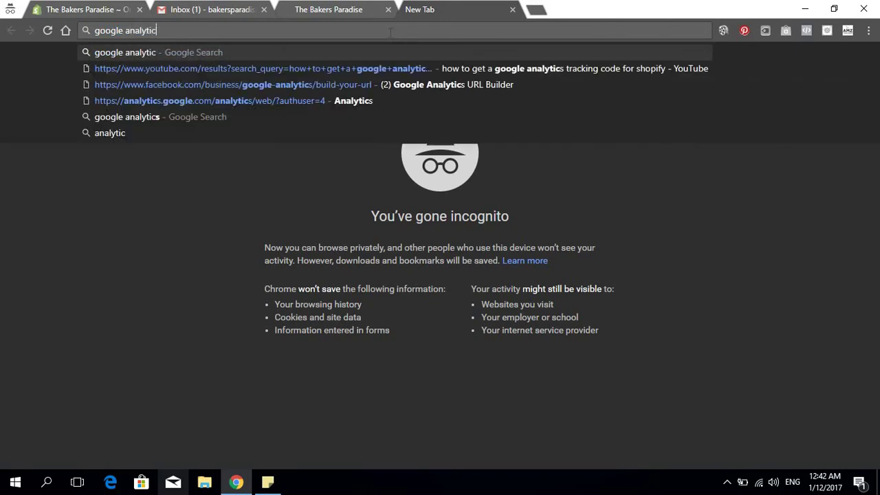
type("s")
key("Return")
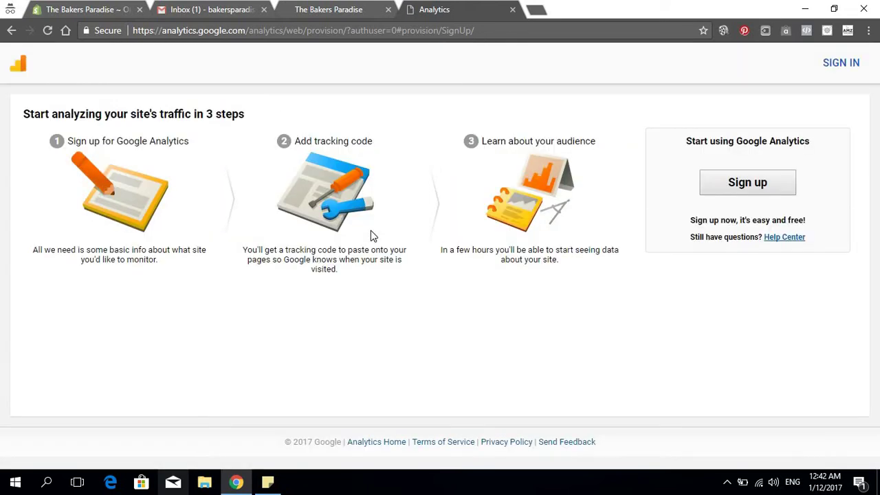
Start the Google Analytics sign-up and enter the account name, reusing it as the website name
left_click(754, 186)
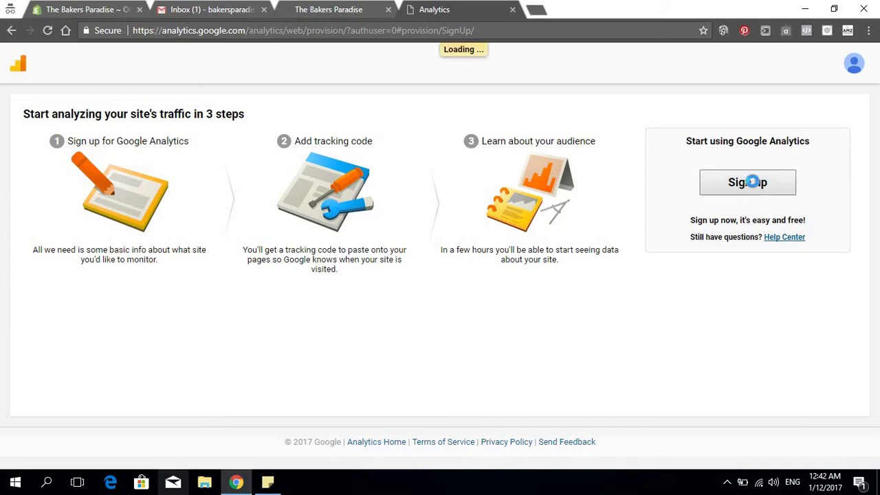
scroll(103, 210, "down", 1)
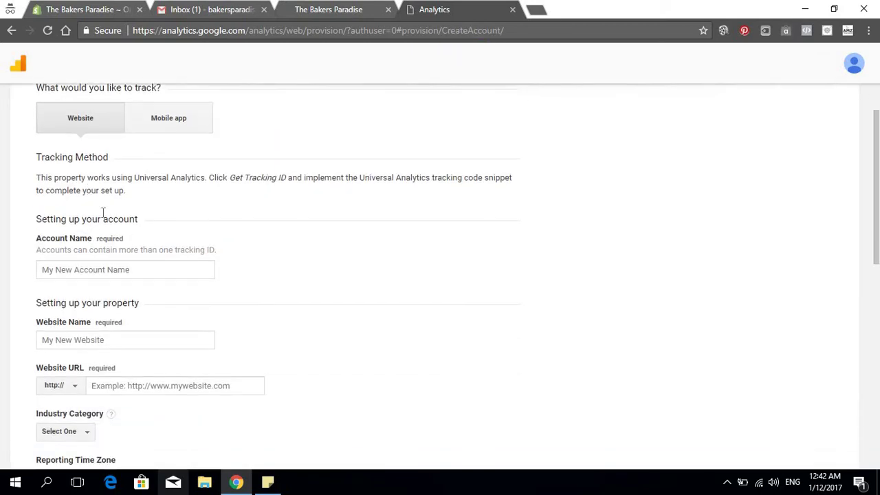
scroll(139, 261, "down", 1)
left_click(135, 269)
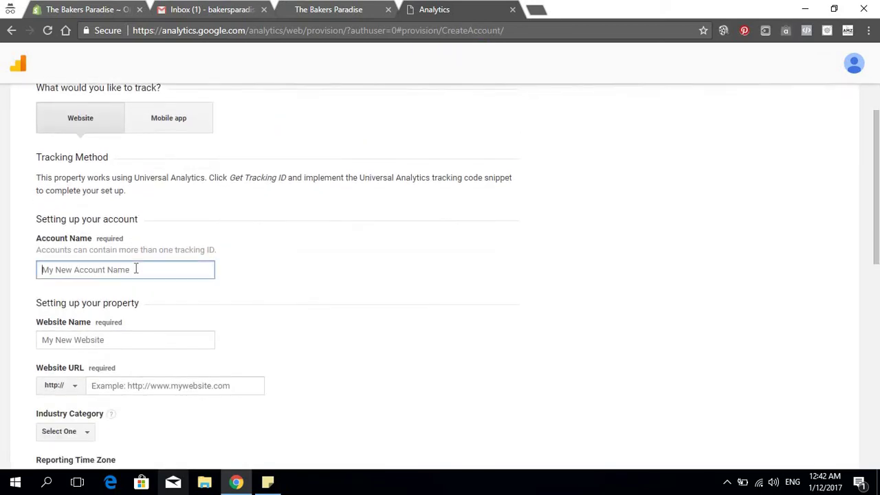
type("The Bakers Paradise")
scroll(138, 305, "down", 1)
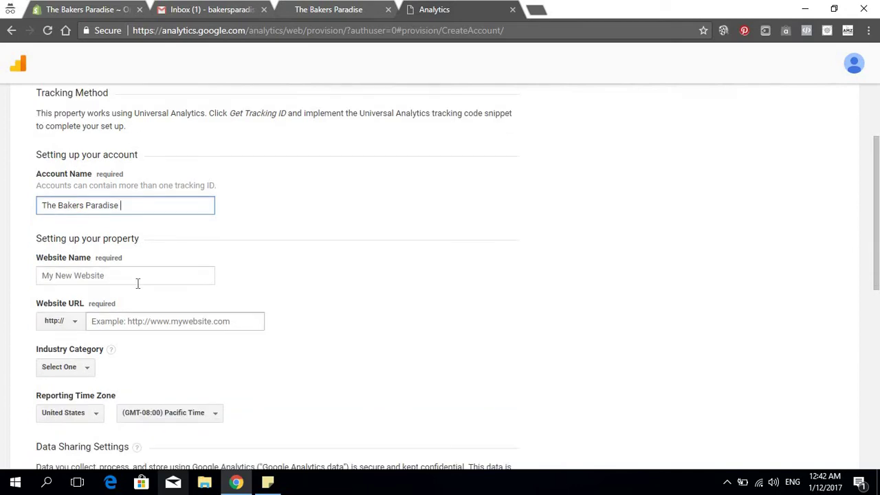
key("Tab")
triple_click(79, 203)
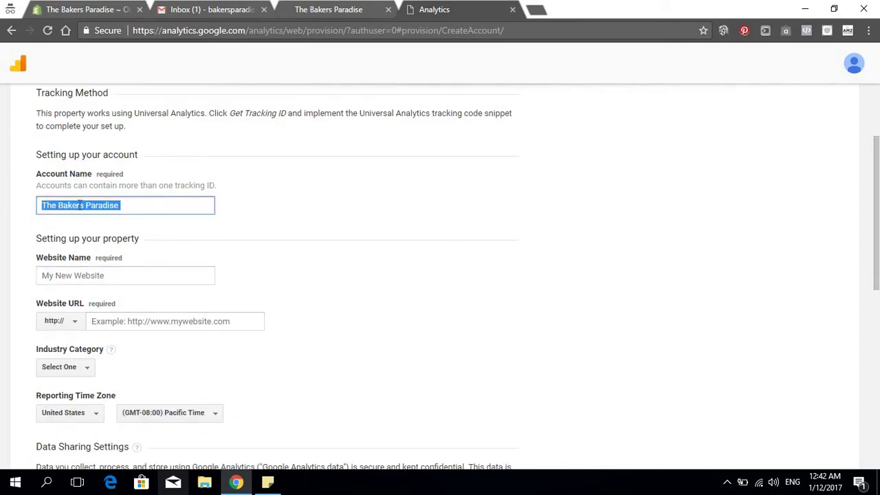
key("ctrl+c")
left_click(91, 275)
key("ctrl+v")
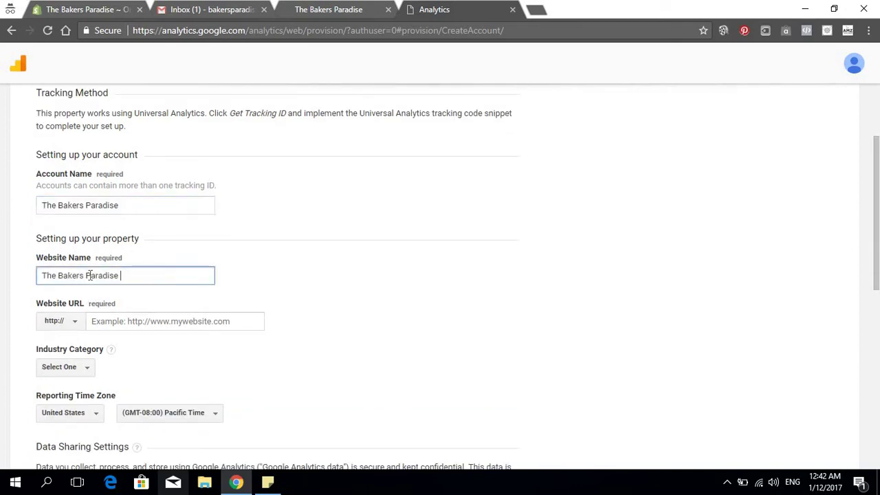
scroll(175, 244, "down", 1)
Choose https for the website URL and copy the store's address from the live storefront
left_click(173, 256)
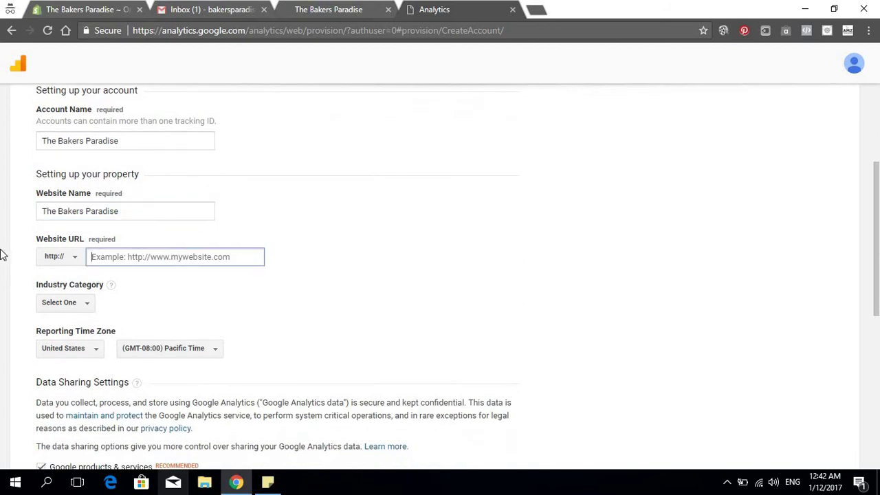
left_click(61, 257)
left_click(57, 298)
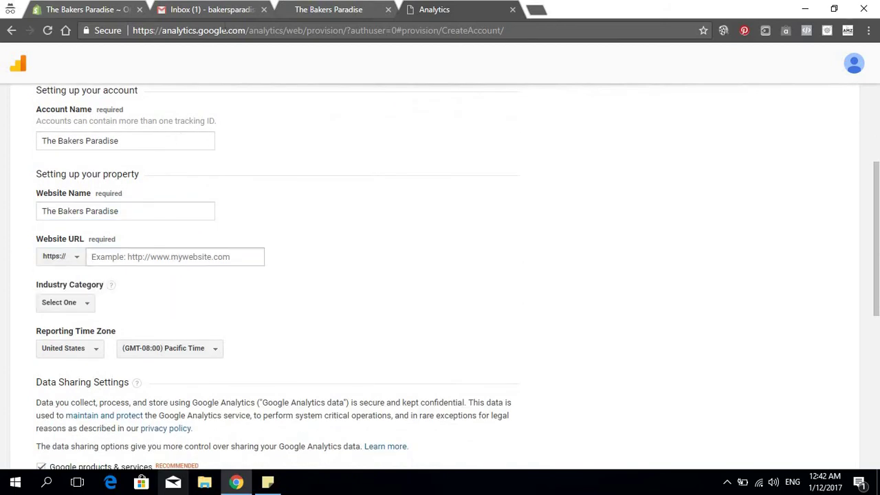
left_click(76, 10)
left_click(354, 10)
left_click(225, 34)
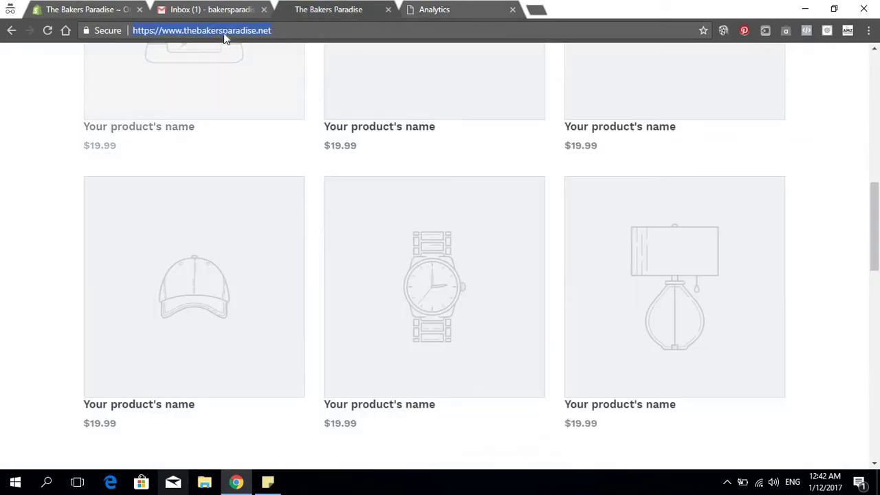
right_click(223, 32)
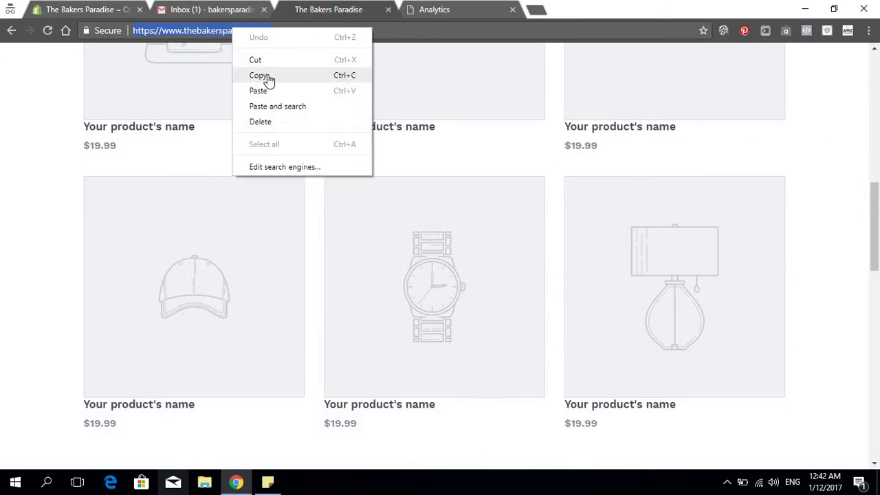
left_click(268, 75)
left_click(93, 8)
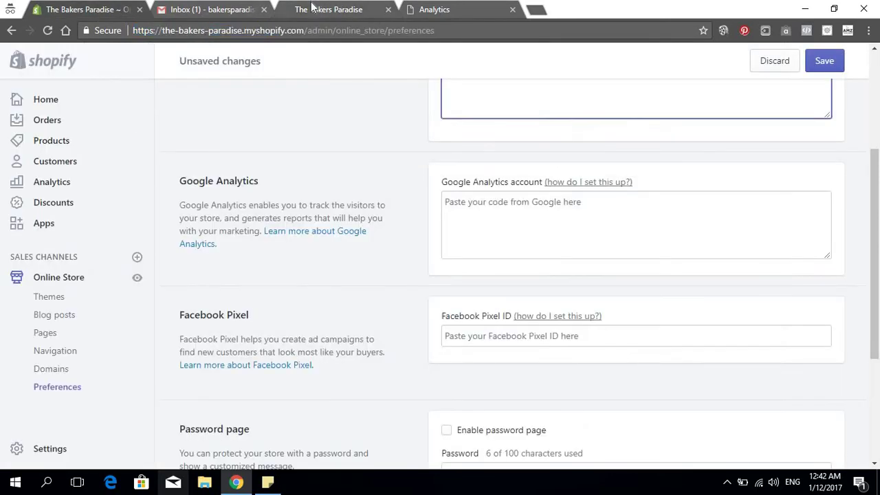
left_click(311, 8)
left_click(430, 8)
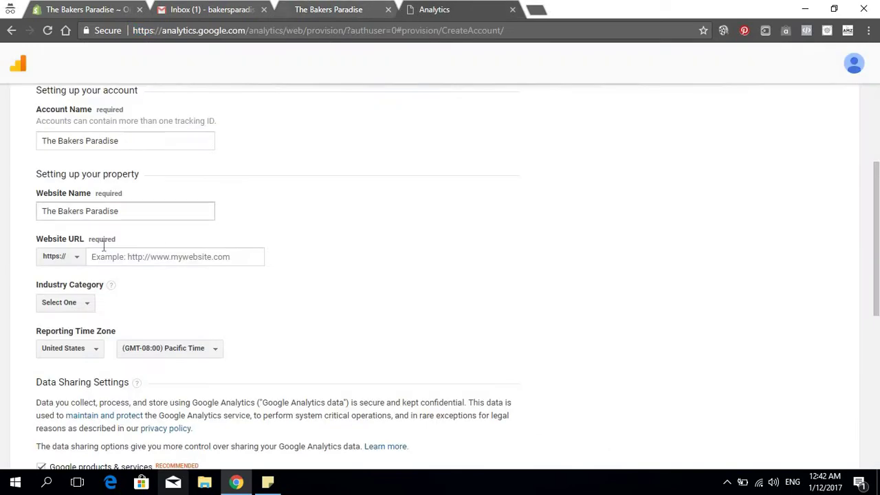
left_click(128, 260)
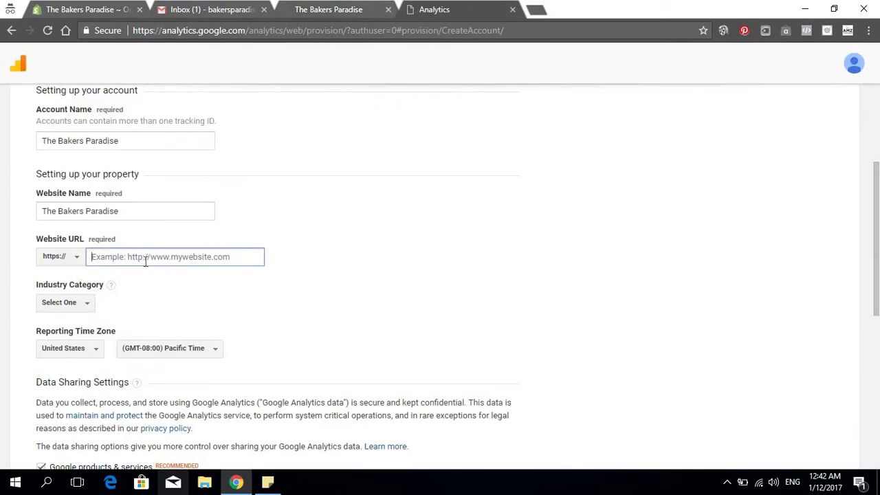
key("ctrl+v")
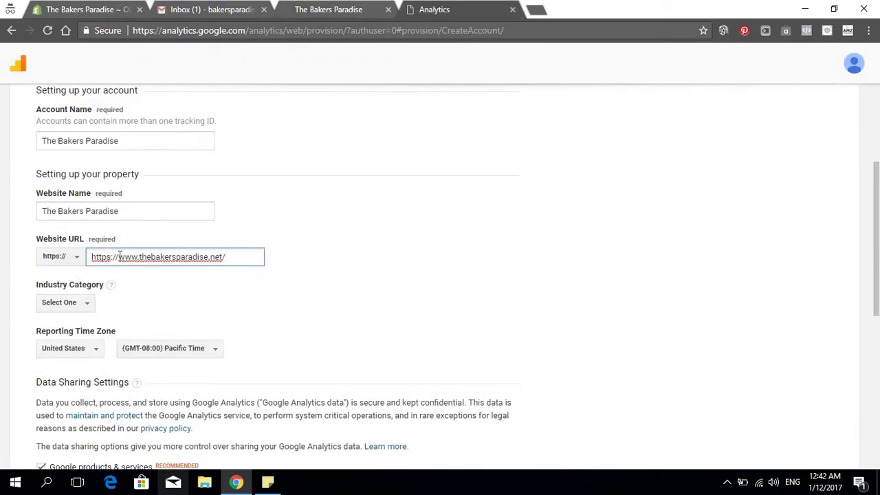
key("shift+Home")
key("BackSpace")
Set the industry category to Home and Garden and request the tracking ID
left_click(106, 330)
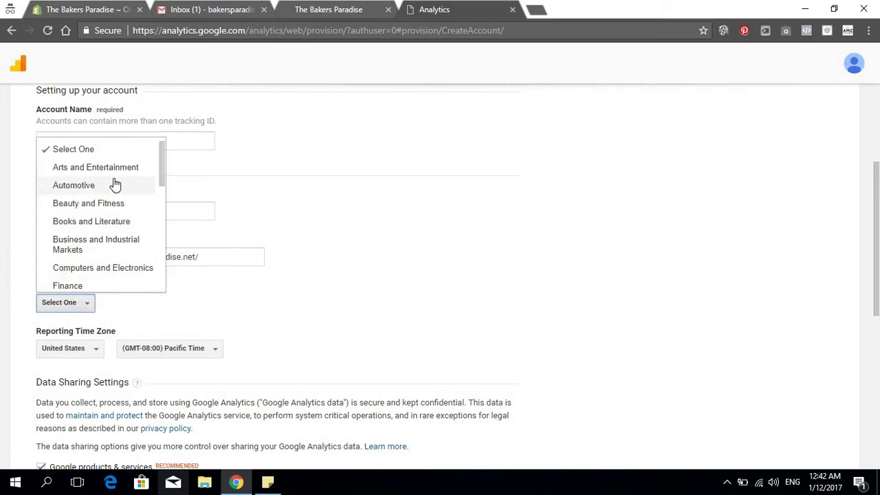
scroll(114, 194, "down", 1)
scroll(99, 244, "down", 2)
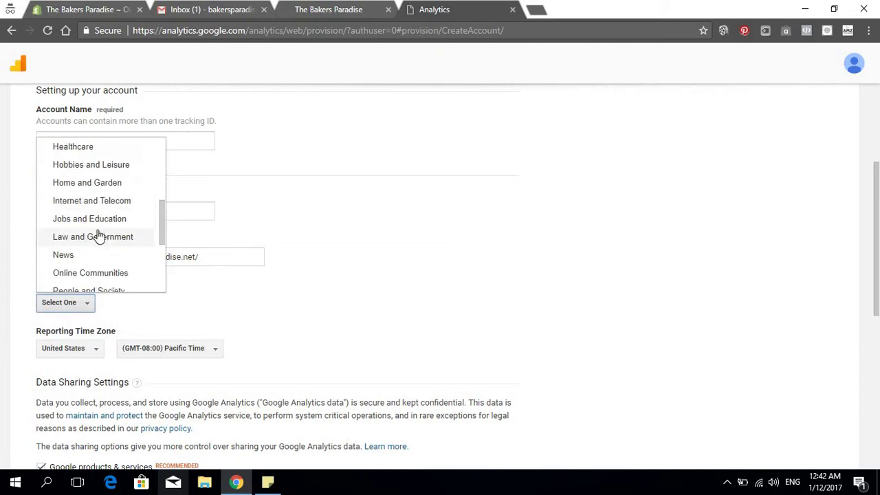
left_click(95, 185)
scroll(110, 247, "down", 2)
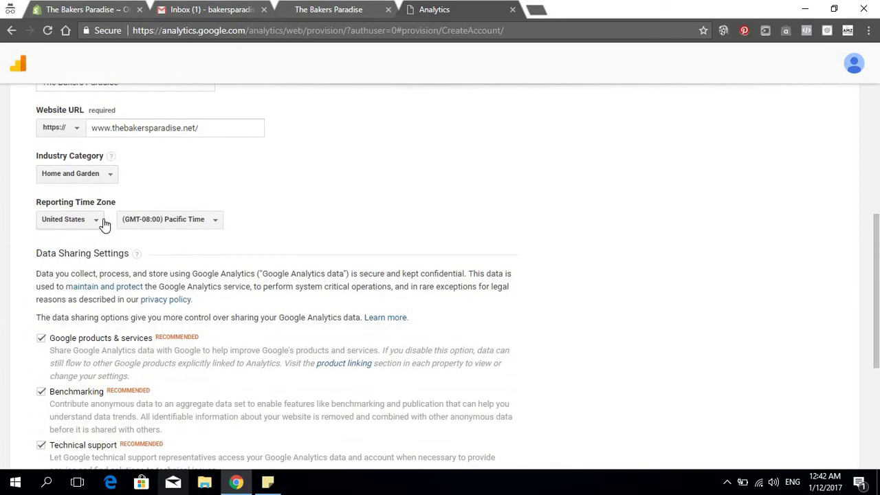
scroll(103, 247, "down", 4)
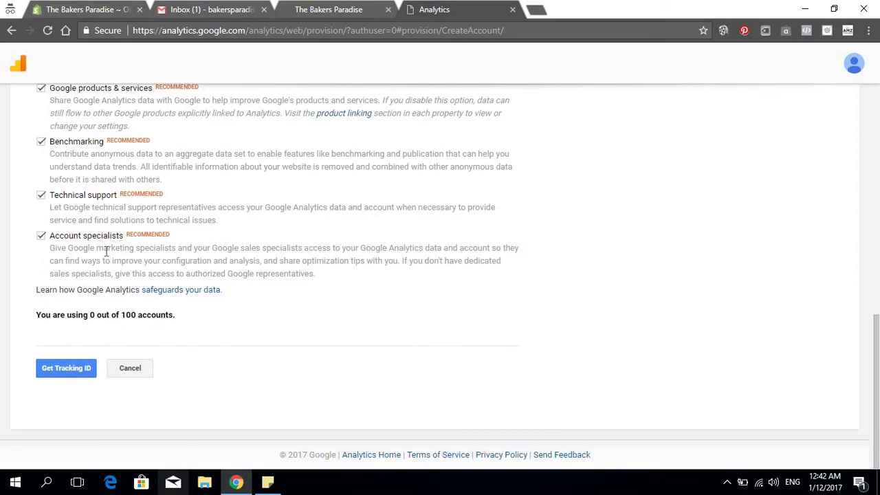
scroll(107, 251, "up", 4)
scroll(73, 307, "down", 4)
left_click(71, 370)
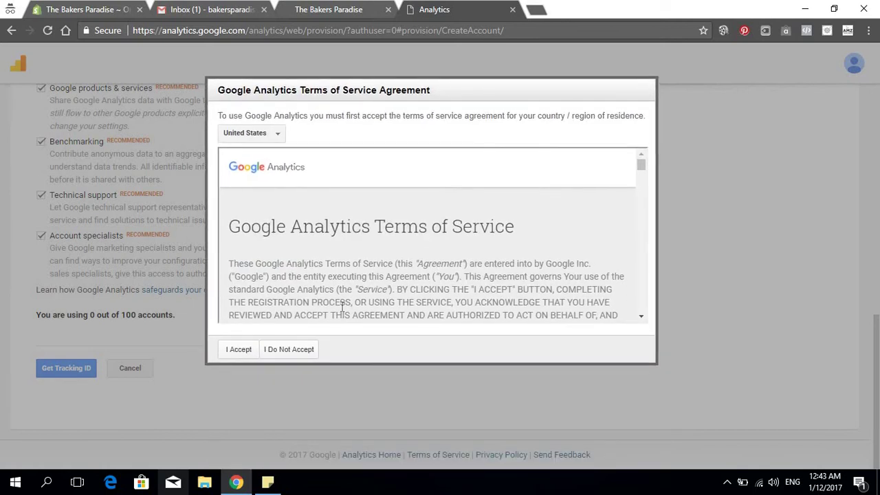
Accept the Google Analytics terms and dismiss the tip, education panel and error popups
left_click(242, 352)
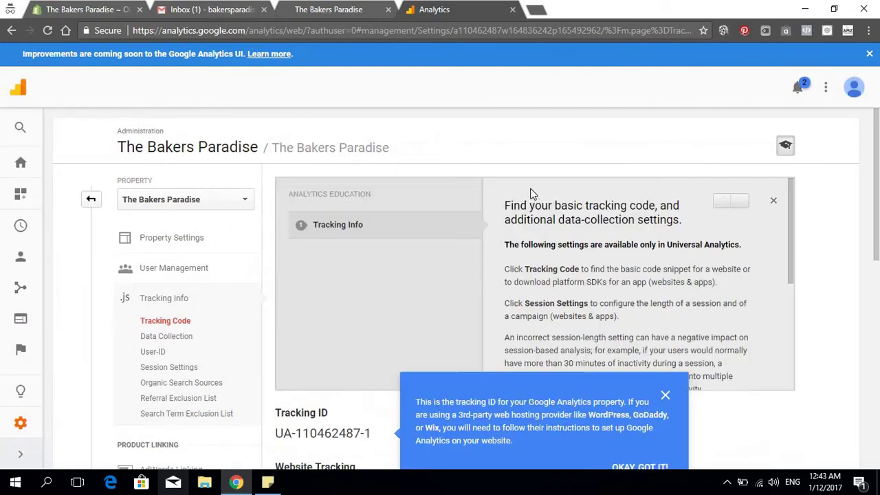
left_click(666, 395)
scroll(638, 232, "down", 1)
scroll(638, 233, "down", 3)
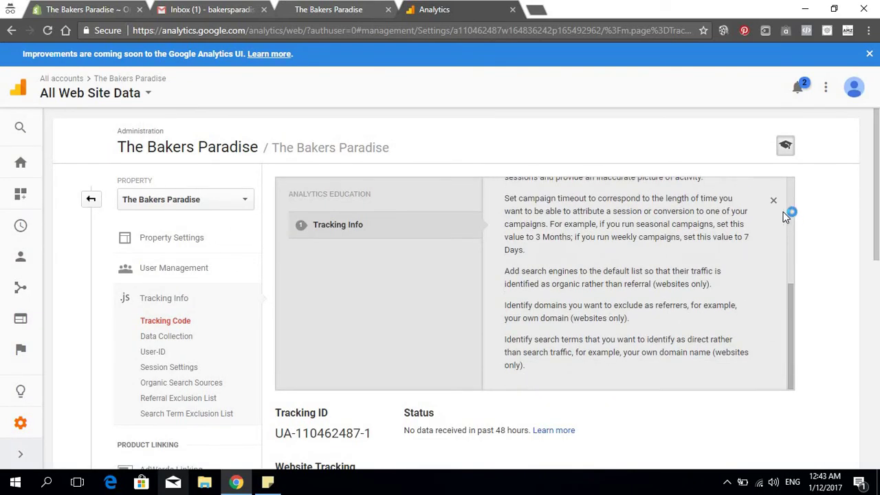
left_click(775, 202)
scroll(774, 216, "down", 2)
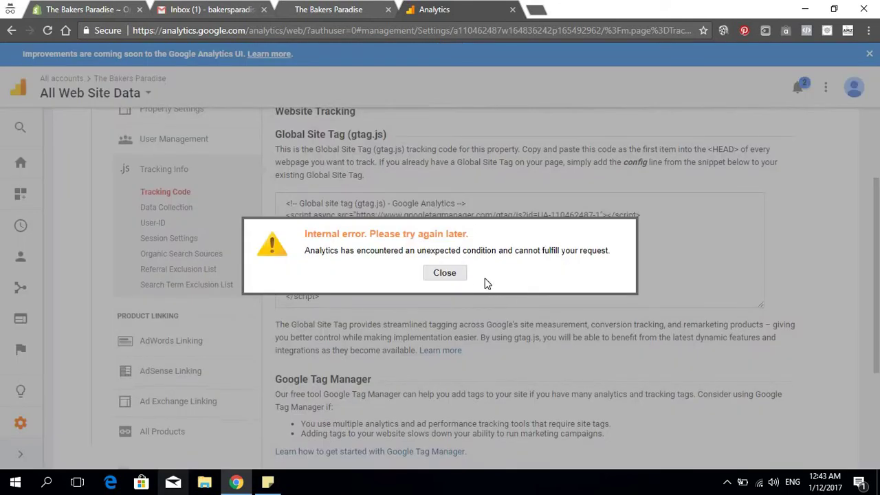
left_click(451, 279)
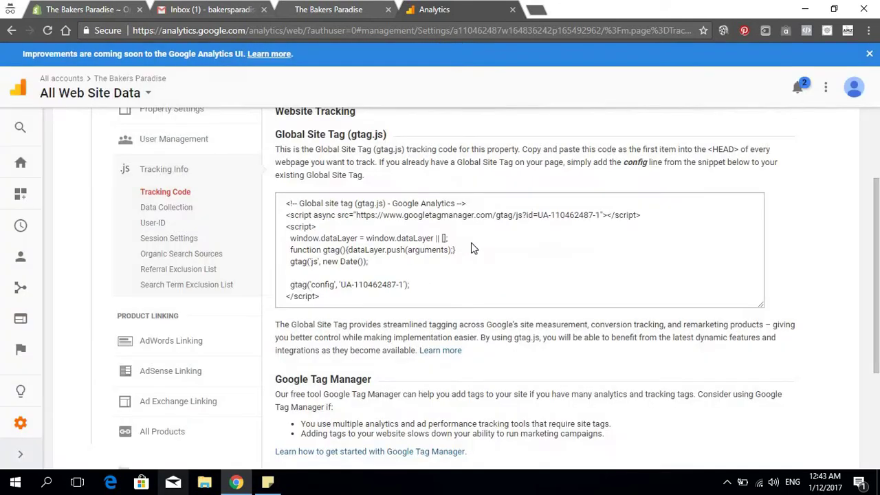
Select the whole gtag.js Global Site Tag snippet on the Tracking Code page
scroll(470, 246, "down", 1)
scroll(426, 282, "up", 1)
left_click_drag(350, 302, 280, 192)
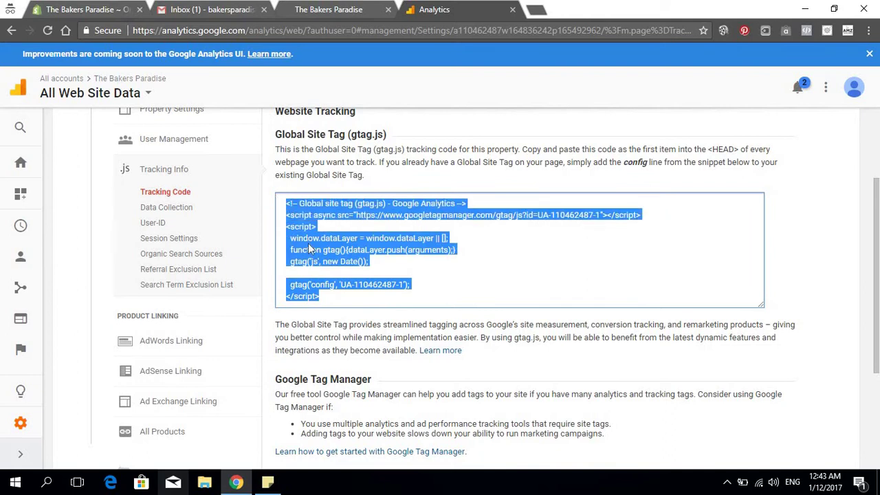
scroll(310, 249, "up", 2)
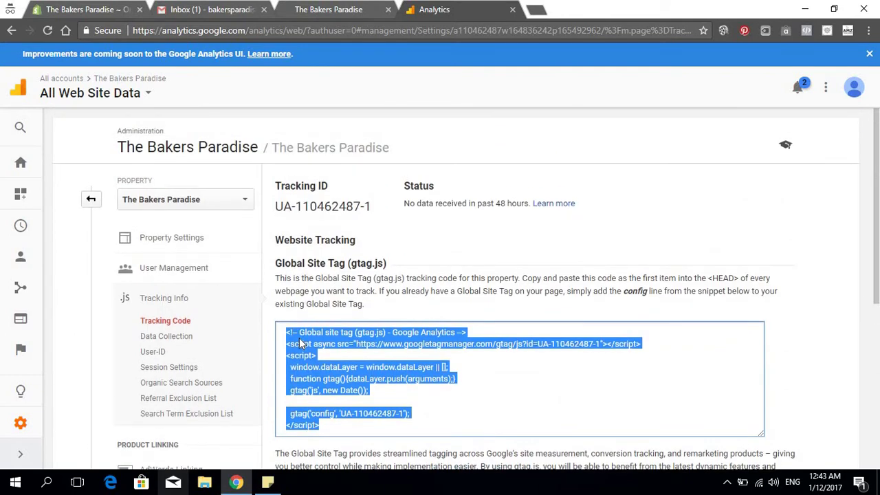
Paste the gtag.js tracking code into Shopify's Google Analytics field and save
left_click(99, 9)
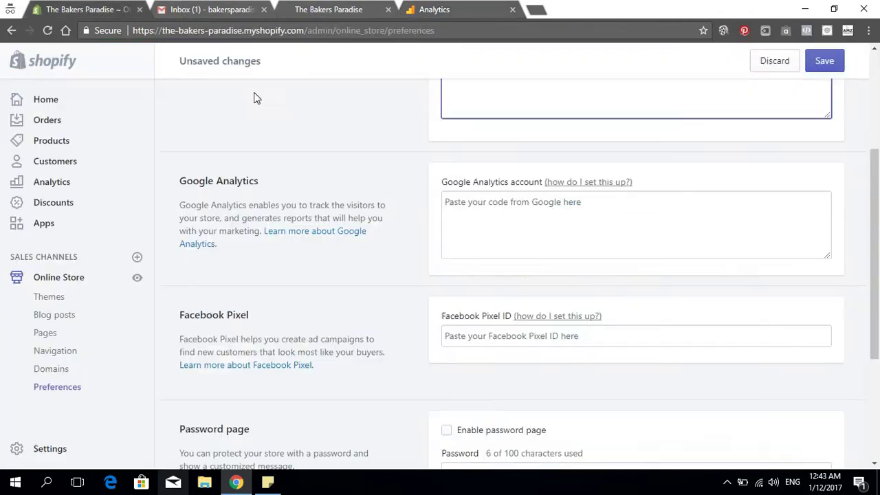
left_click(525, 218)
key("ctrl+v")
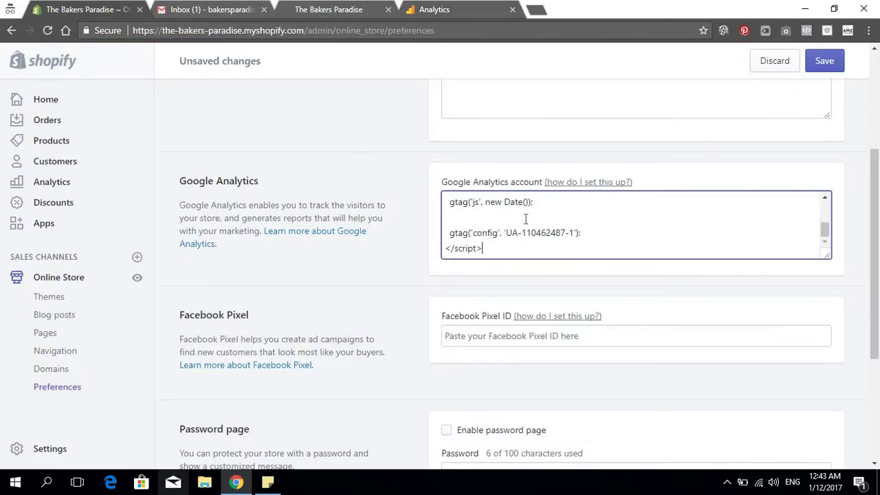
left_click(821, 66)
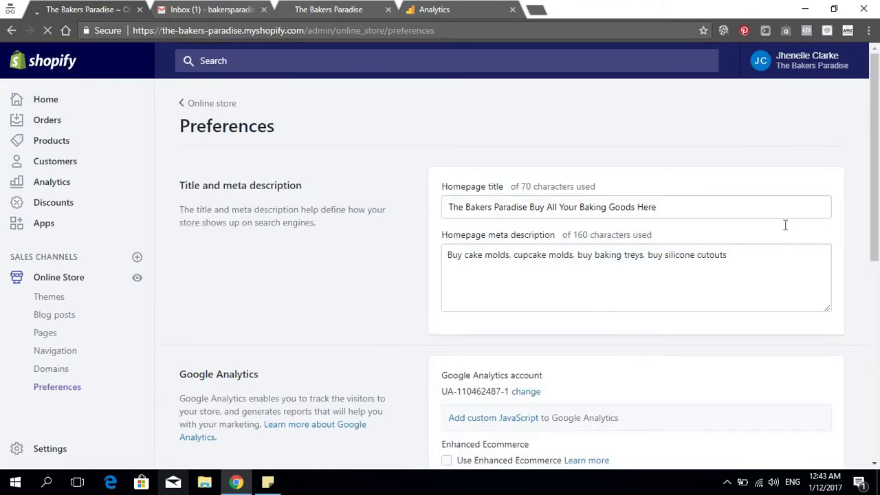
Enable Use Enhanced Ecommerce and save the preferences again
scroll(688, 350, "down", 4)
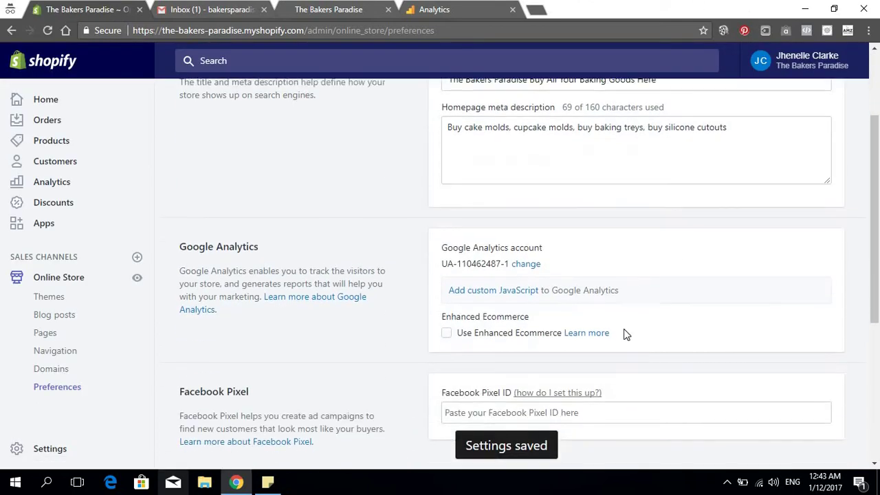
left_click(447, 203)
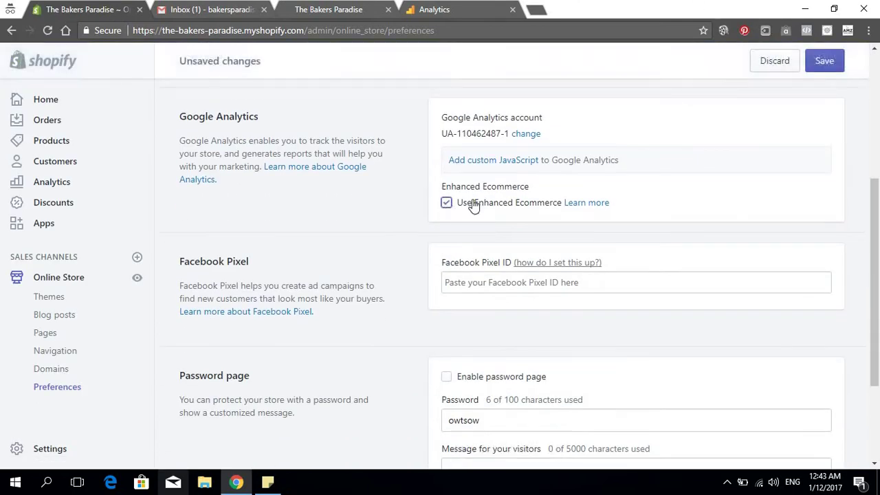
left_click(825, 63)
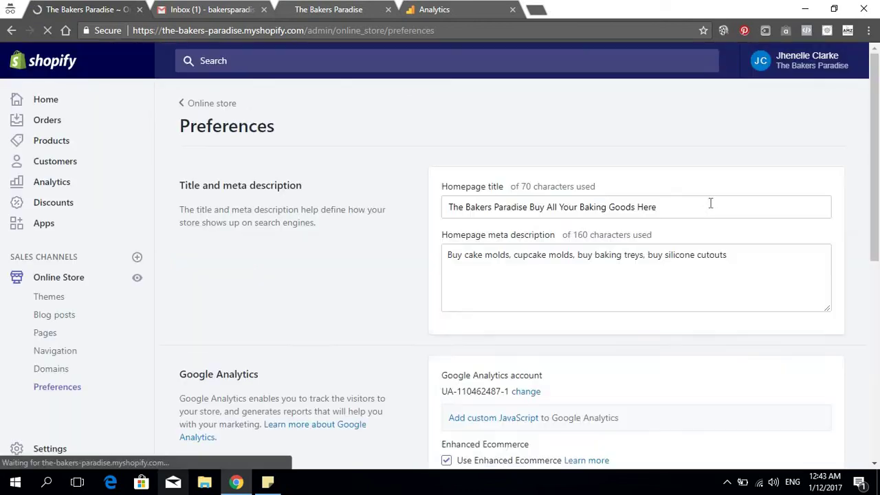
scroll(707, 202, "down", 5)
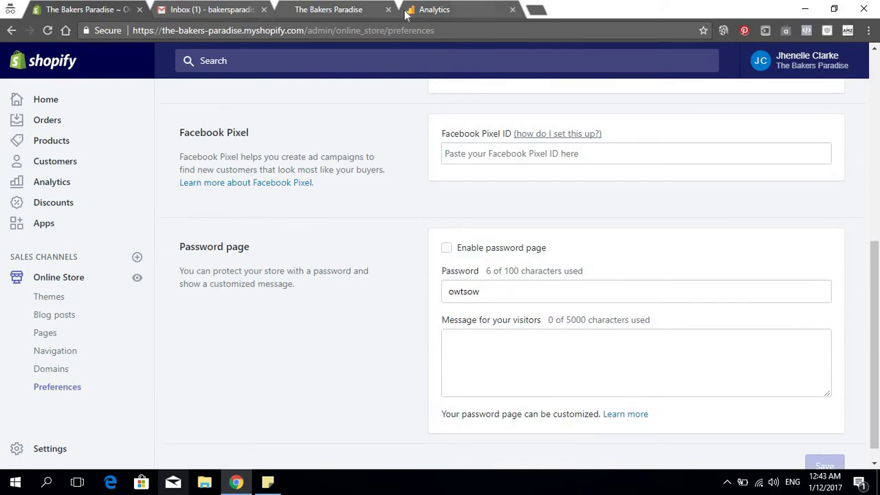
left_click(444, 9)
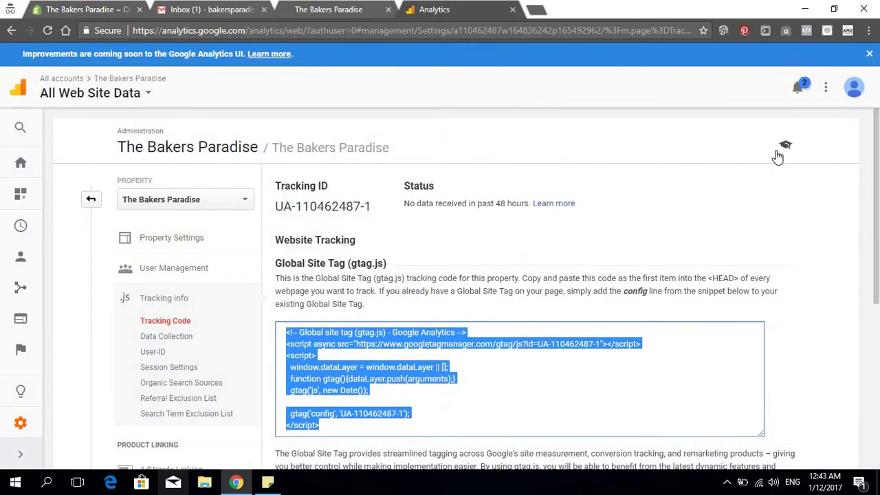
View The Bakers Paradise Home report showing 0 users, dismiss the Intelligence tip, and close the tab
scroll(660, 247, "down", 5)
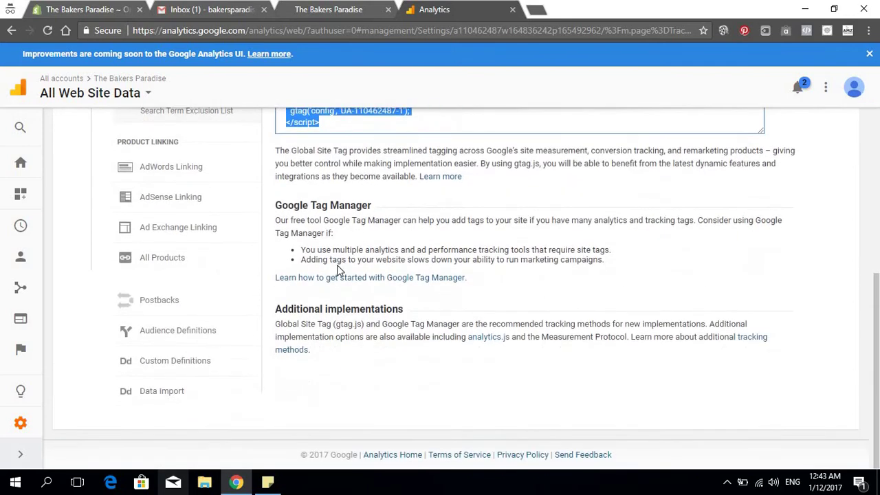
scroll(87, 137, "up", 4)
left_click(31, 164)
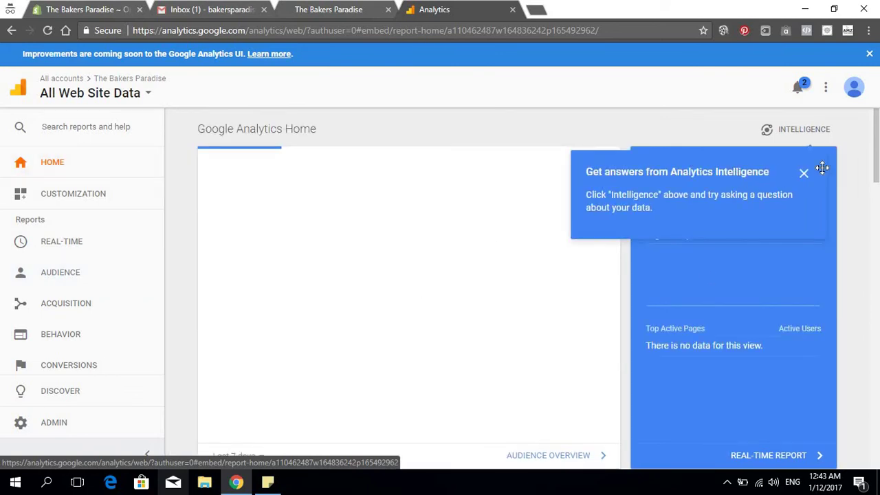
left_click(803, 174)
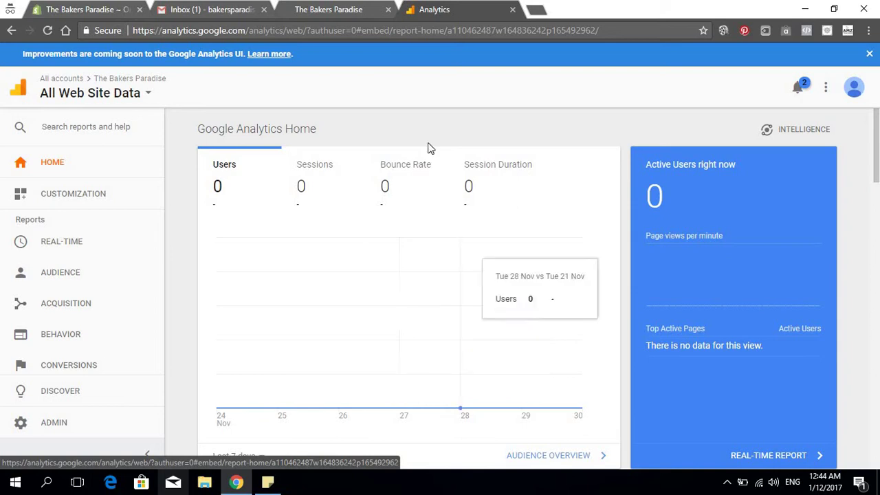
left_click(512, 9)
Return to Shopify Preferences and check the linked Analytics account and empty Facebook Pixel ID field
left_click(127, 9)
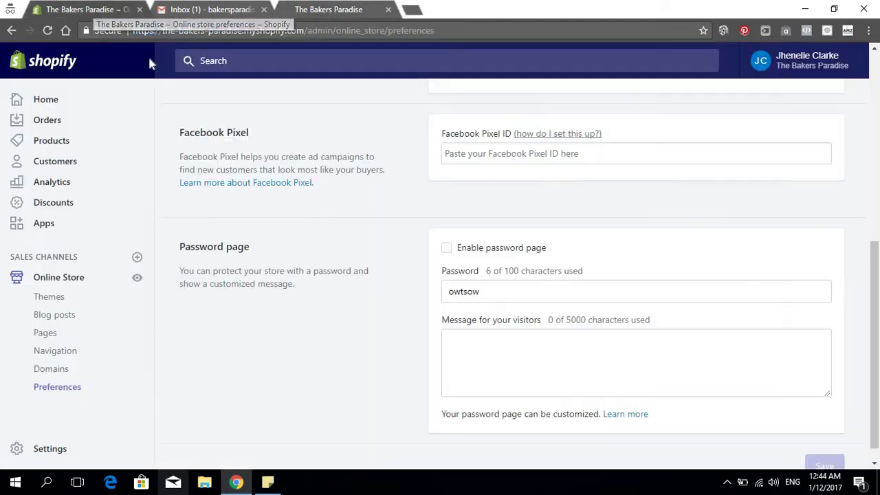
scroll(388, 261, "up", 2)
scroll(576, 204, "down", 1)
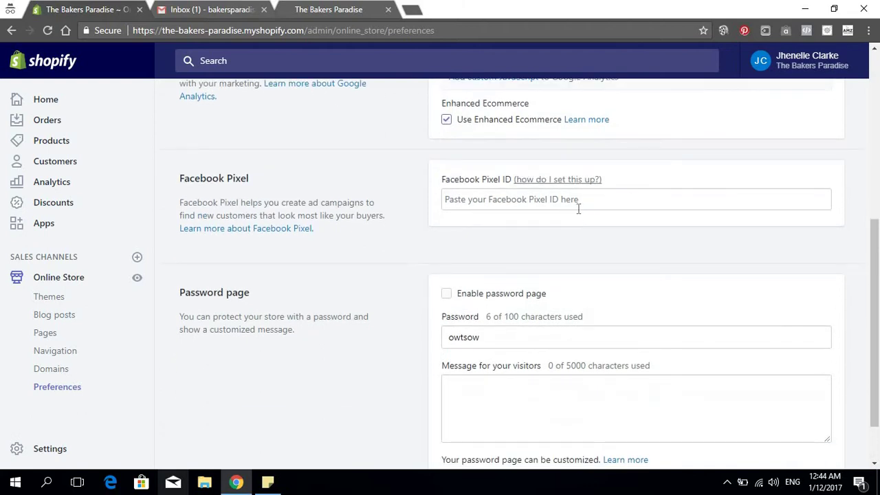
left_click(575, 201)
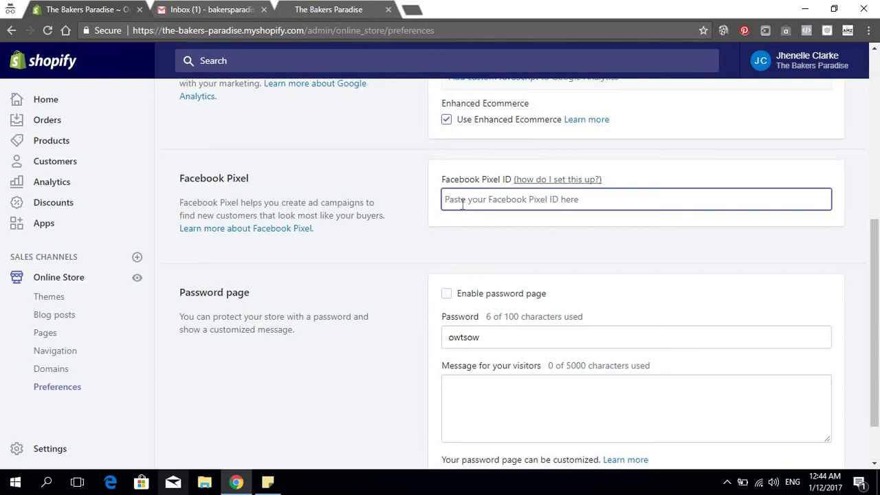
scroll(640, 227, "up", 5)
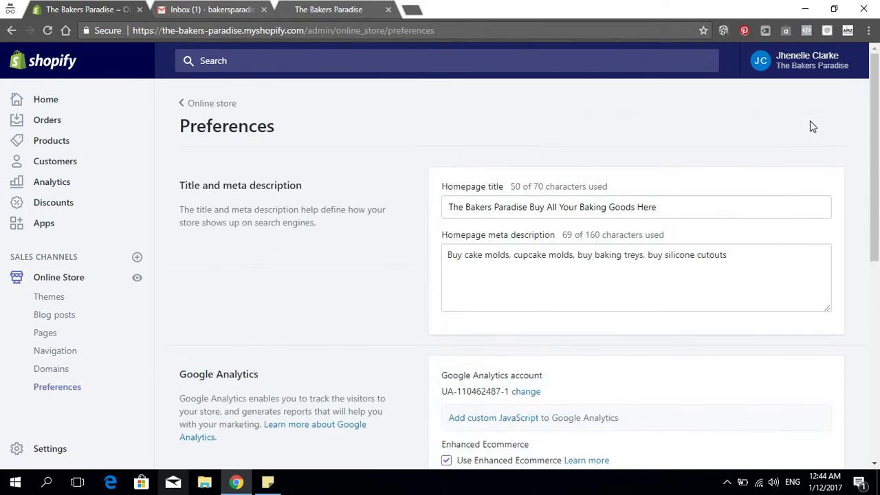
scroll(612, 225, "down", 5)
left_click(592, 145)
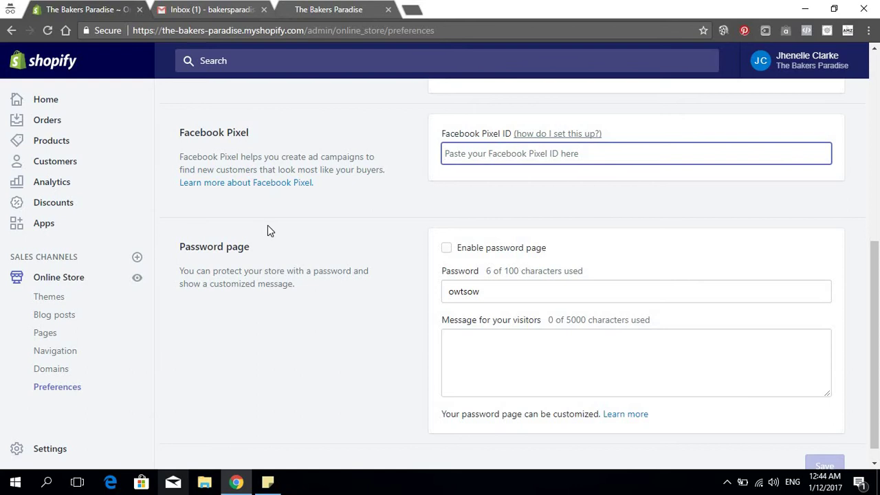
Leave Online Store Preferences for the Navigation page listing the Footer and Main menus
scroll(268, 224, "down", 1)
scroll(267, 224, "up", 6)
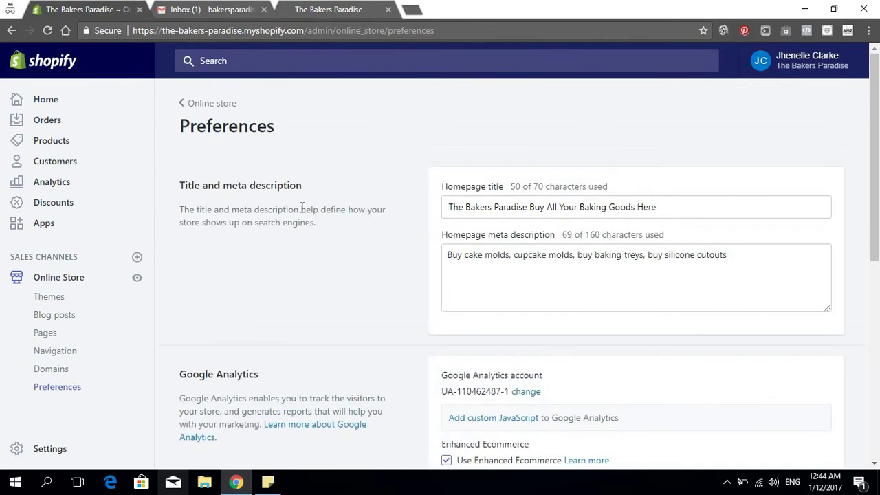
scroll(301, 207, "down", 6)
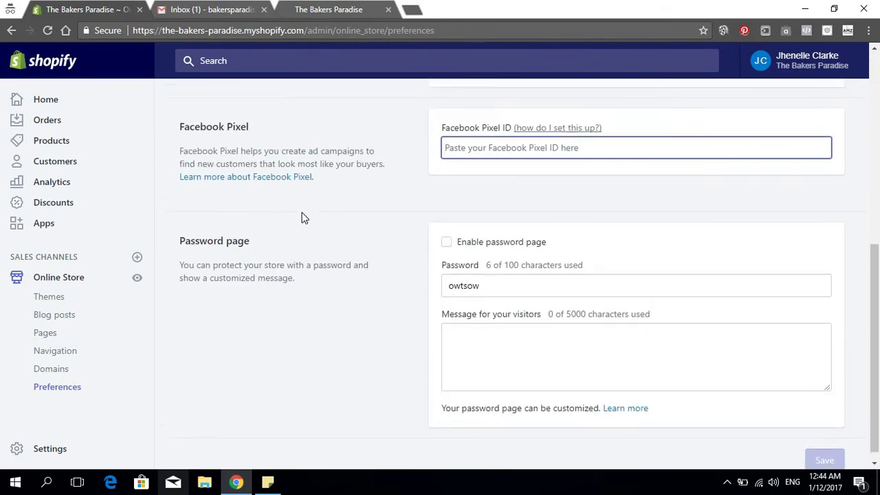
scroll(300, 216, "up", 6)
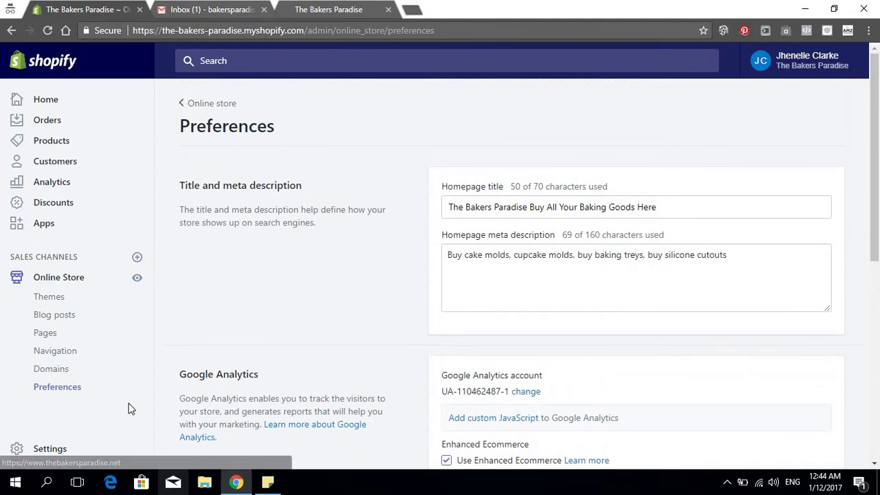
left_click(61, 353)
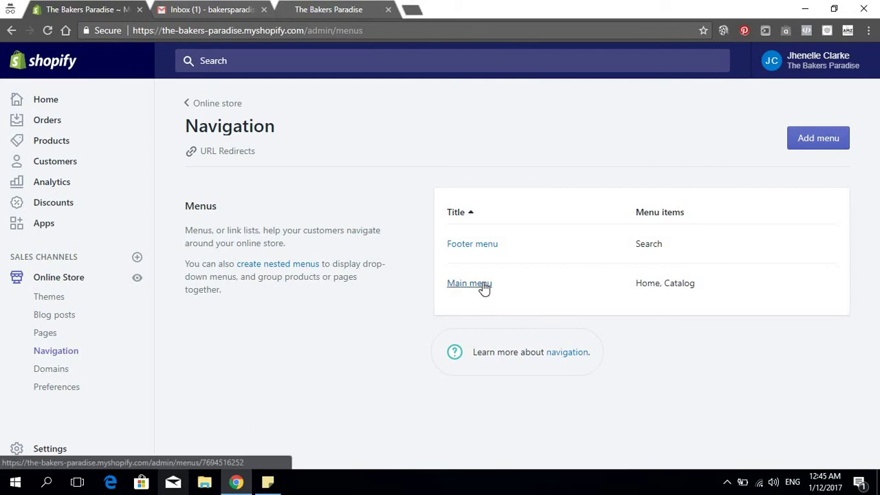
Open the Footer menu, which holds only Search, and begin adding a menu item
left_click(473, 244)
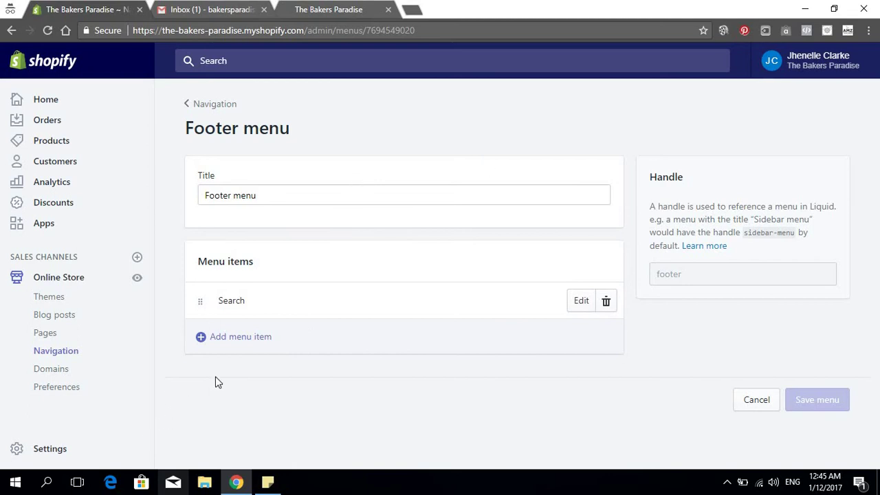
left_click(273, 338)
Add the Privacy Policy and Refund policy pages as Footer menu items
left_click(336, 263)
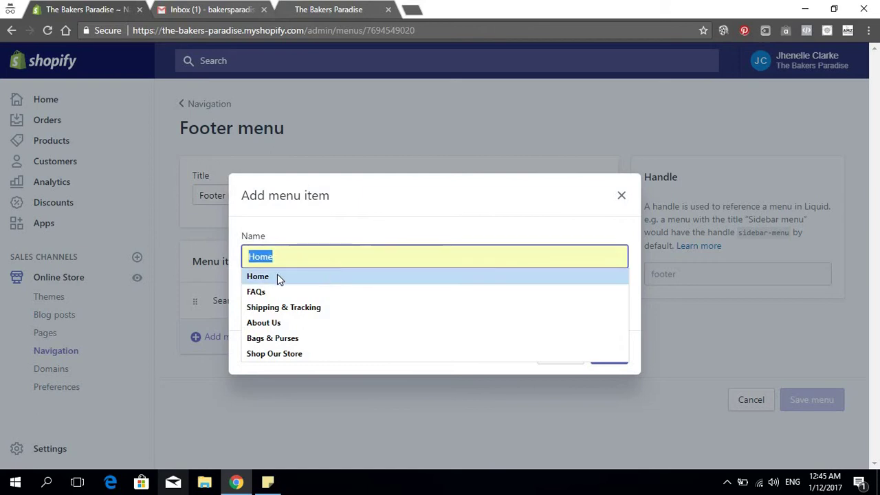
left_click(301, 309)
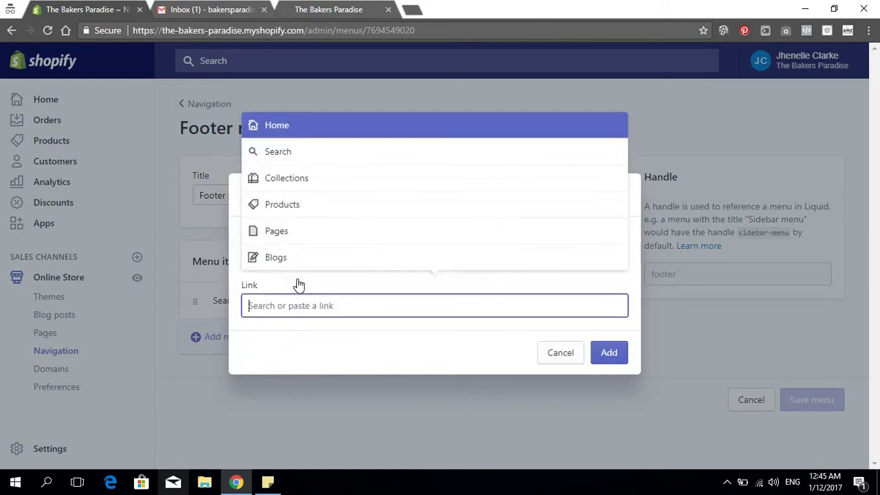
left_click(292, 236)
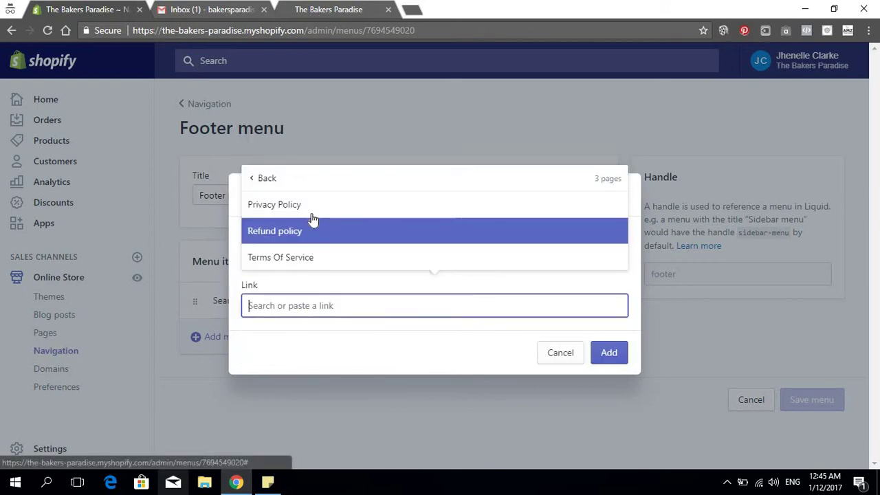
left_click(309, 203)
left_click(611, 355)
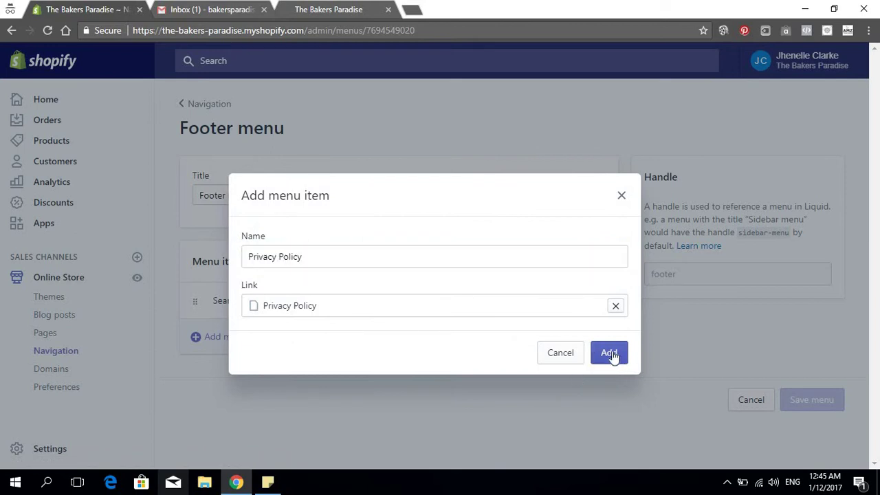
left_click(223, 371)
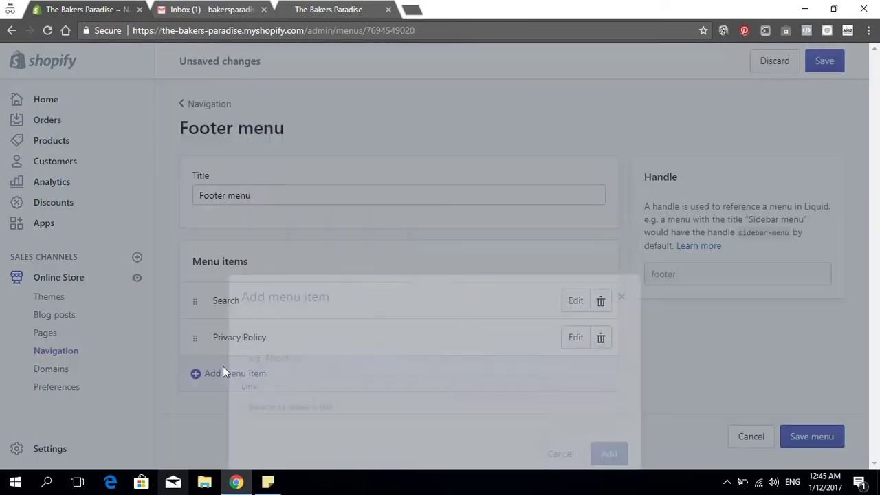
left_click(283, 308)
scroll(294, 426, "down", 1)
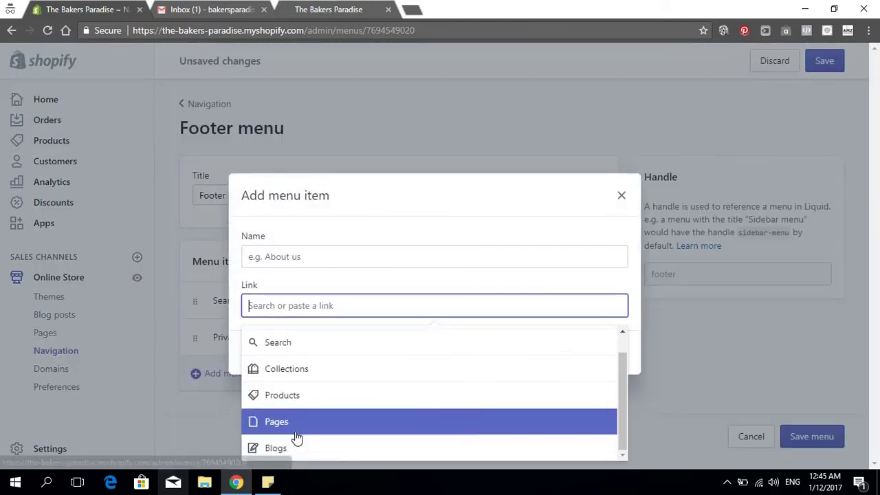
left_click(295, 424)
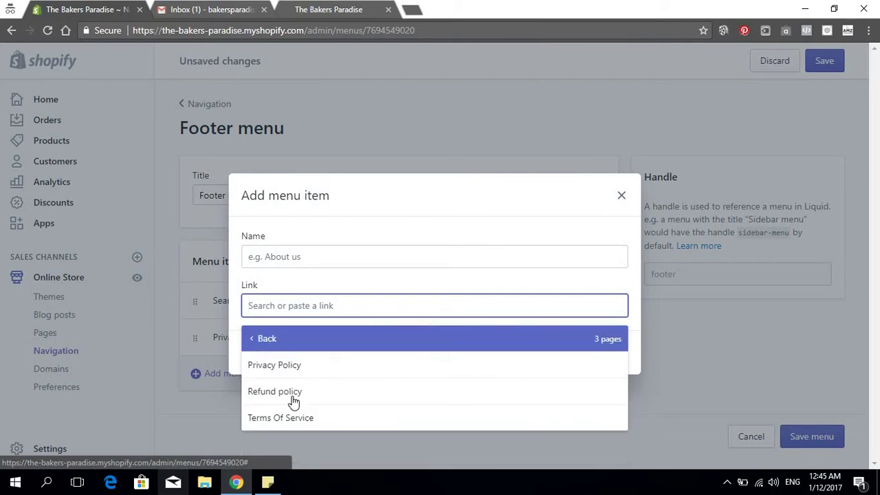
left_click(301, 405)
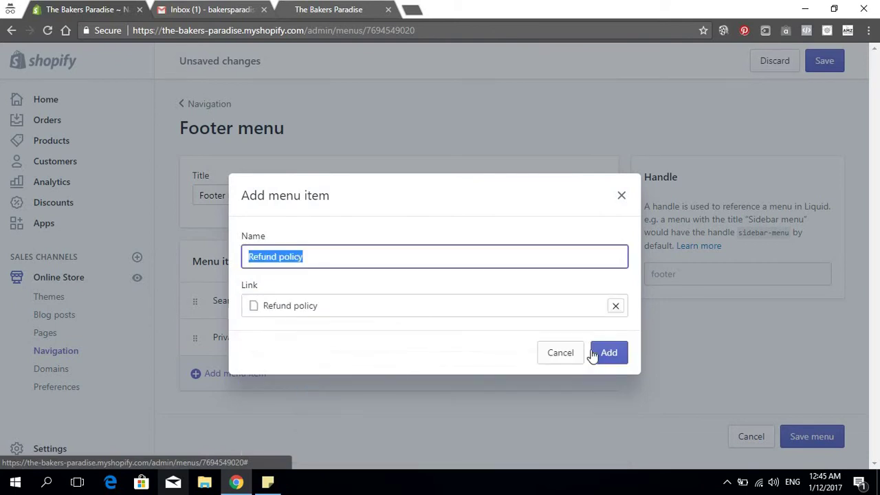
left_click(608, 353)
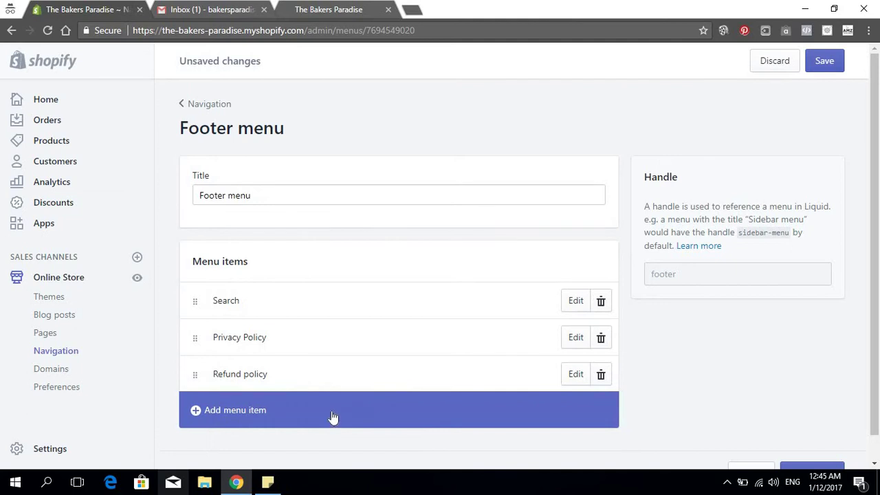
Add the Terms Of Service page as a third Footer menu item
left_click(330, 413)
left_click(331, 309)
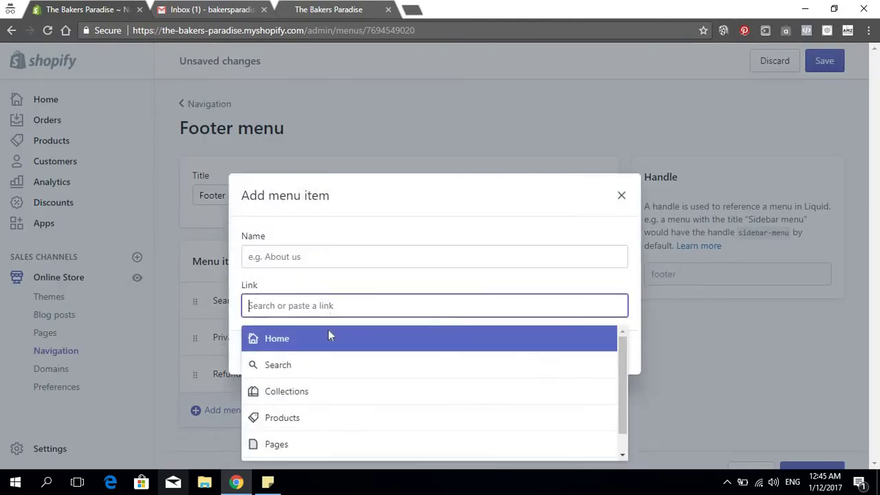
left_click(312, 440)
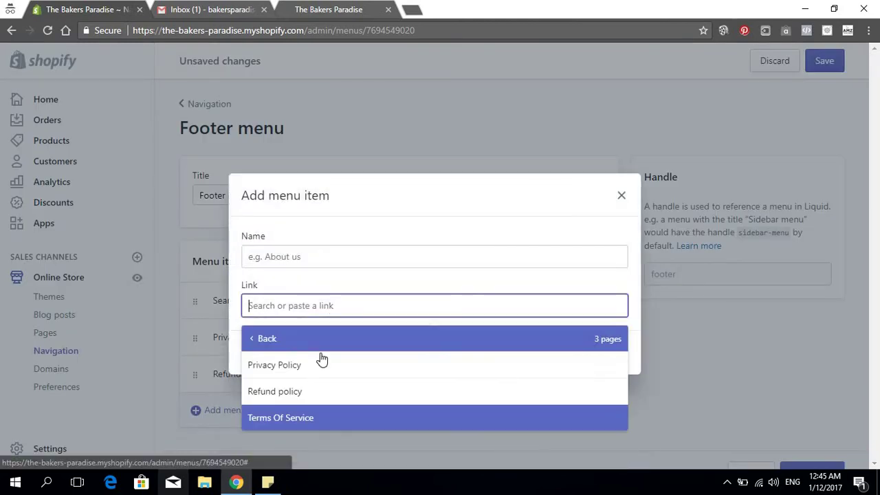
left_click(300, 421)
left_click(611, 352)
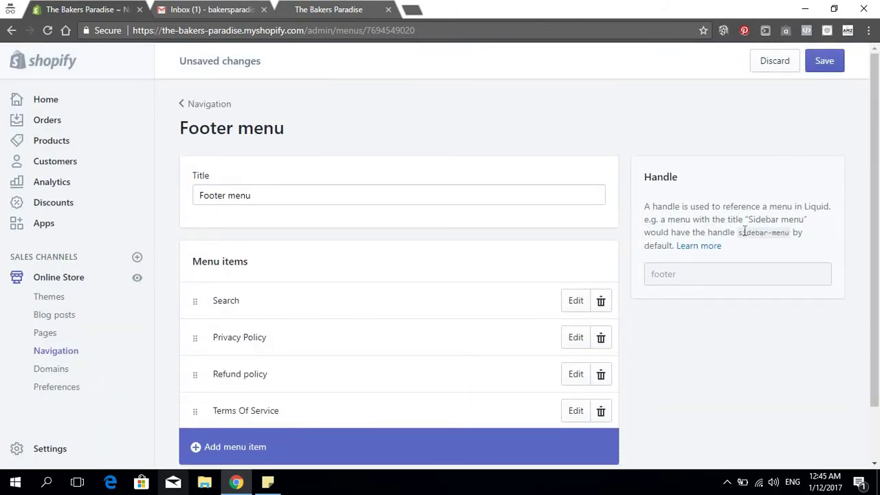
Save the Footer menu and open the Pages list in a new tab
left_click(822, 61)
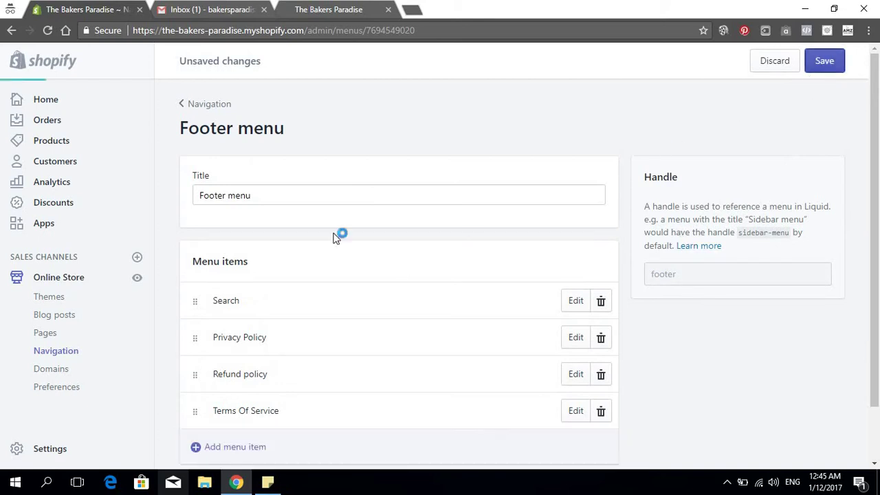
right_click(48, 333)
left_click(101, 336)
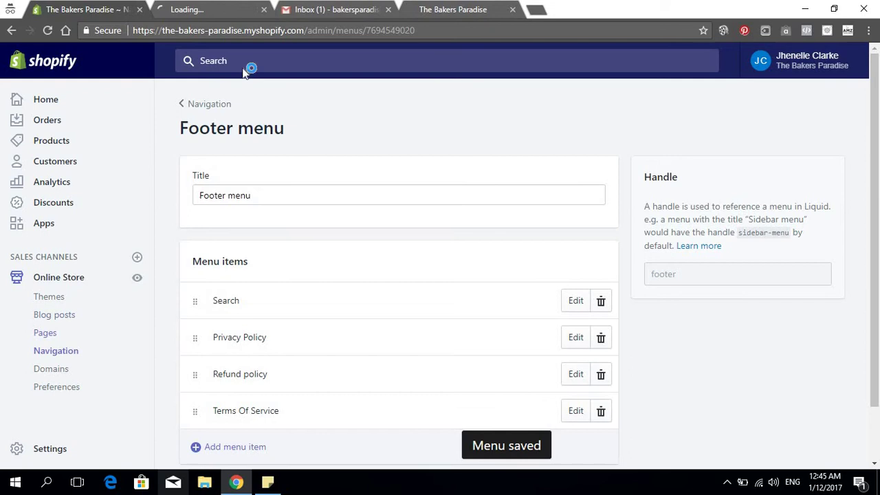
In the Pages tab, start a new page titled 'About Us' with empty content
left_click(207, 9)
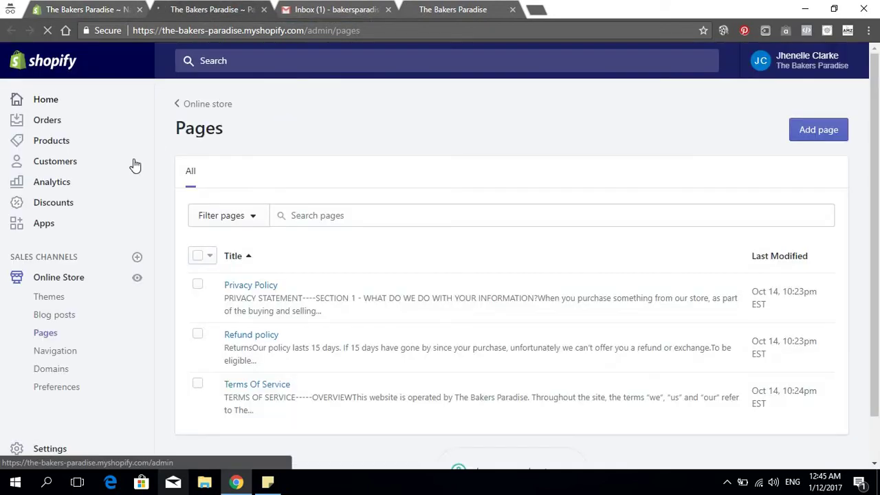
left_click(815, 133)
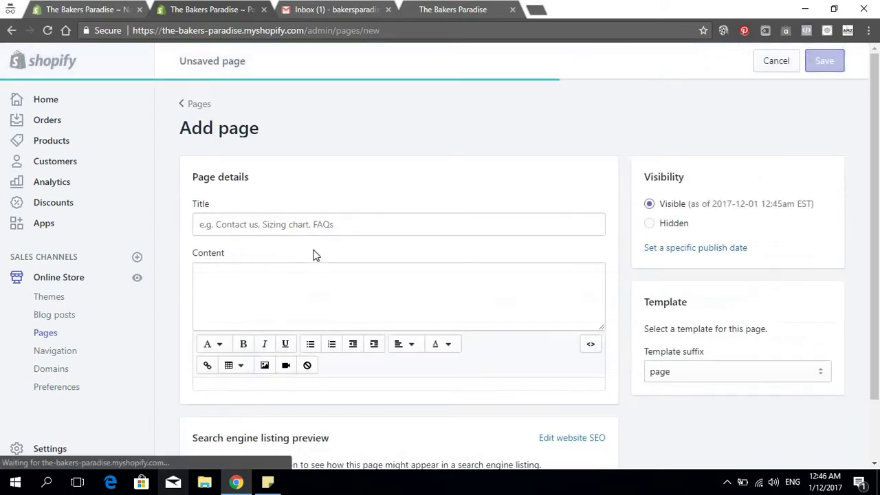
left_click(313, 233)
type("About Us")
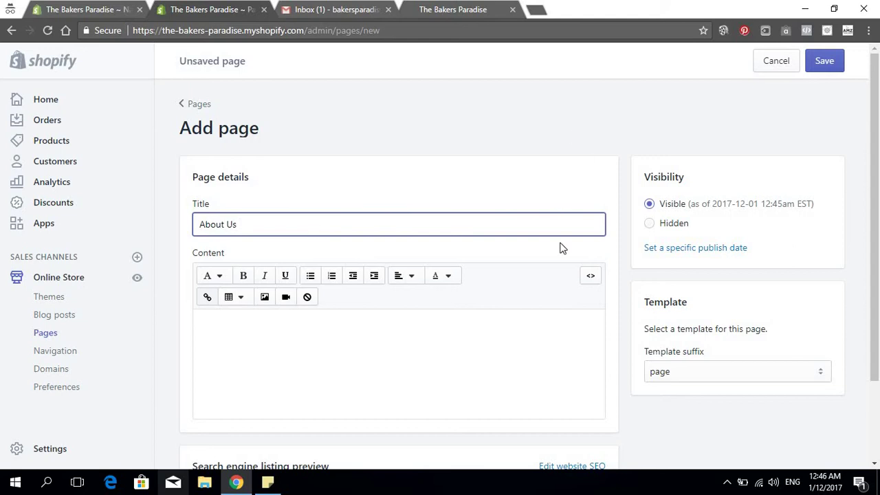
scroll(560, 244, "down", 2)
scroll(559, 243, "up", 2)
left_click(395, 376)
scroll(396, 379, "down", 2)
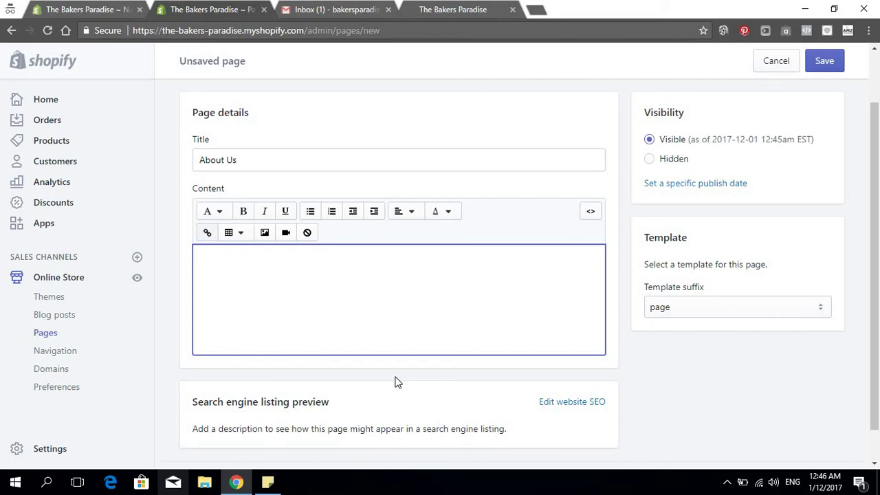
Write the welcome paragraph introducing The Bakers Paradise and its team of bakers
type("Welcome")
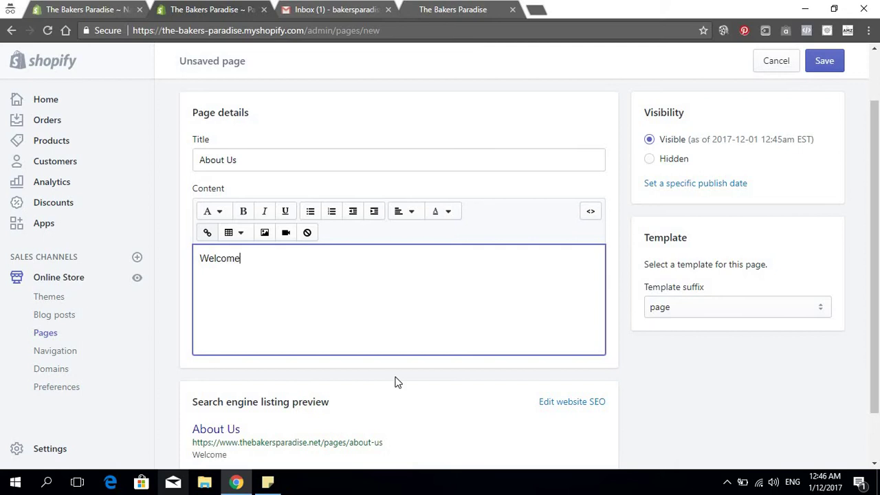
type(" to t")
key("BackSpace")
type("The Bakers ")
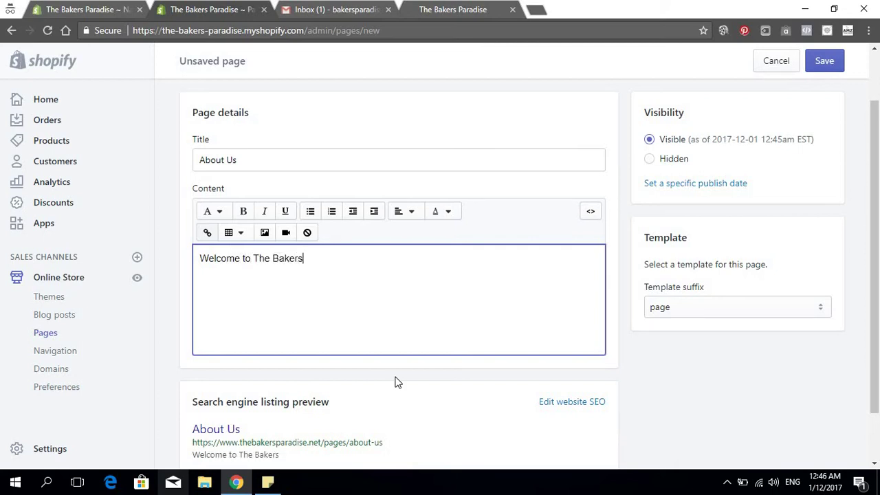
type("Paradise, w")
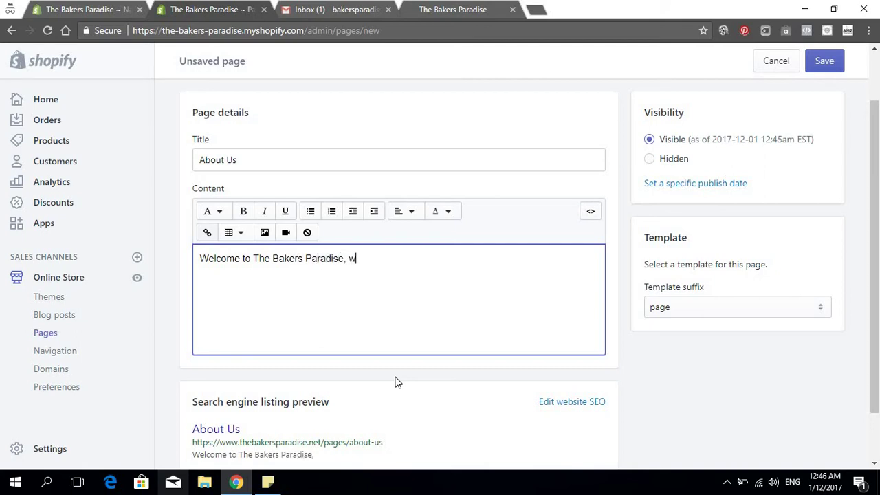
type("here all ba")
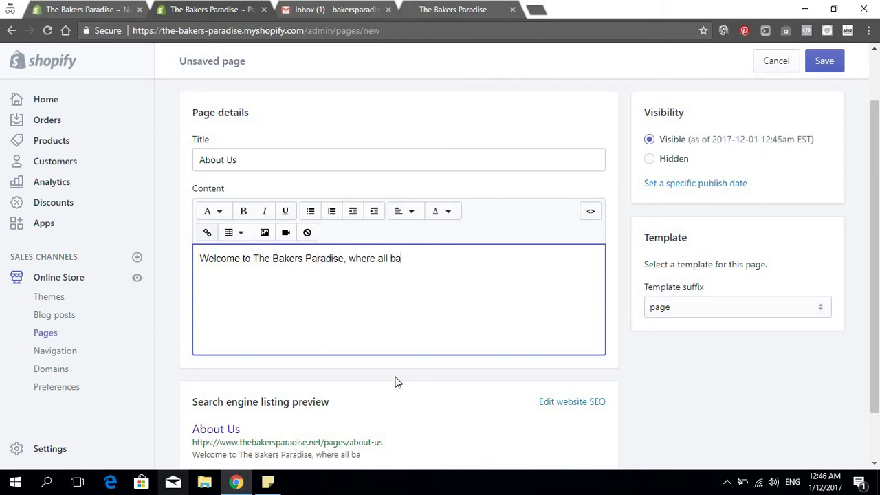
type("kers are wel")
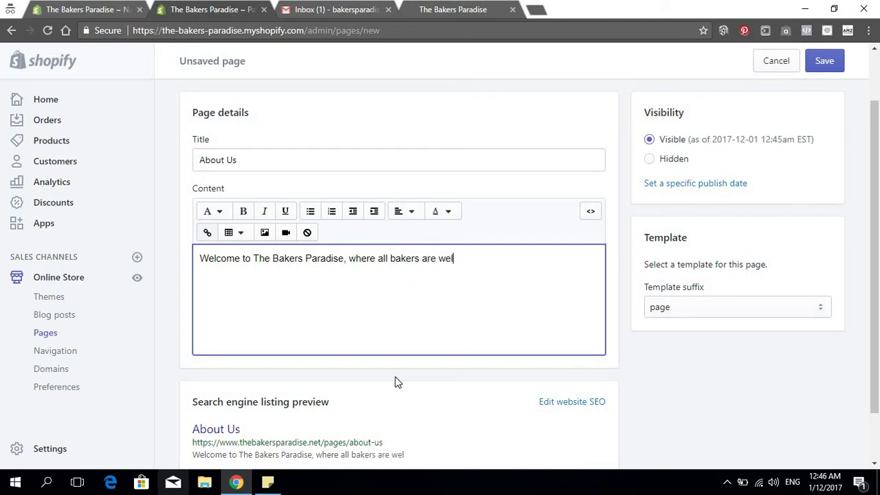
type("comed, we are")
key("BackSpace")
key("BackSpace")
key("BackSpace")
key("BackSpace")
key("BackSpace")
key("BackSpace")
key("BackSpace")
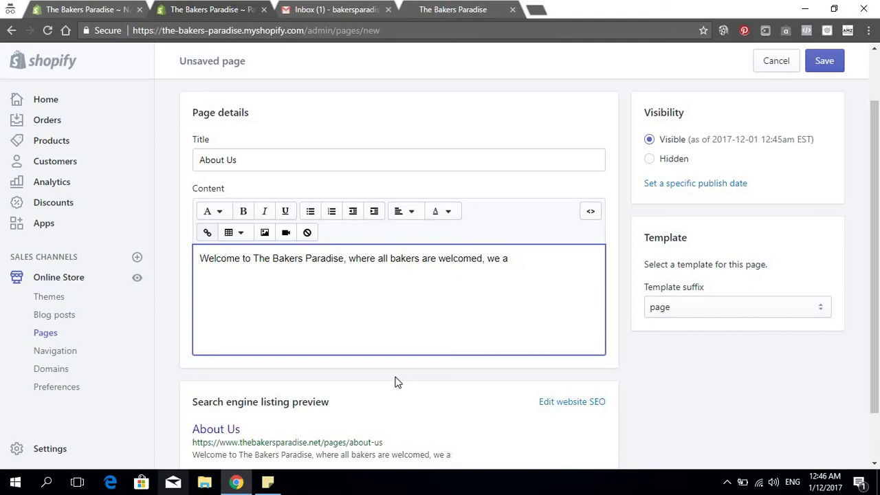
key("BackSpace")
key("BackSpace")
type(". We are a team of ")
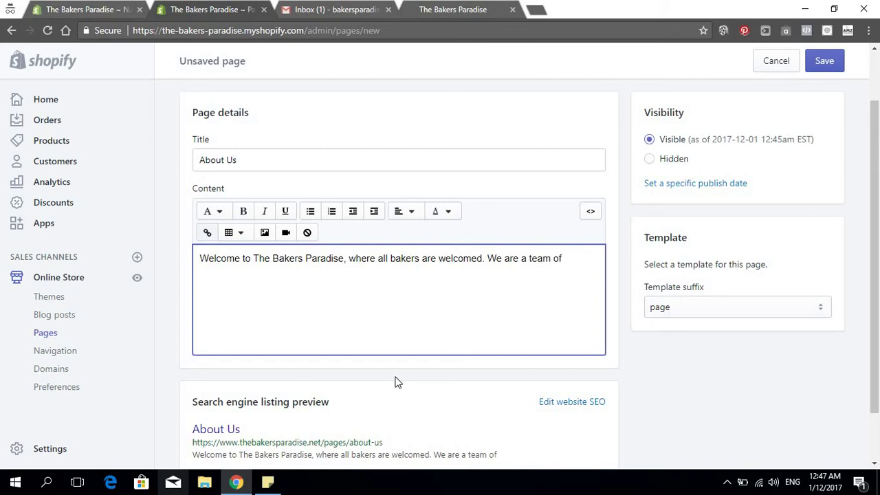
type("bakers just like yoursewl")
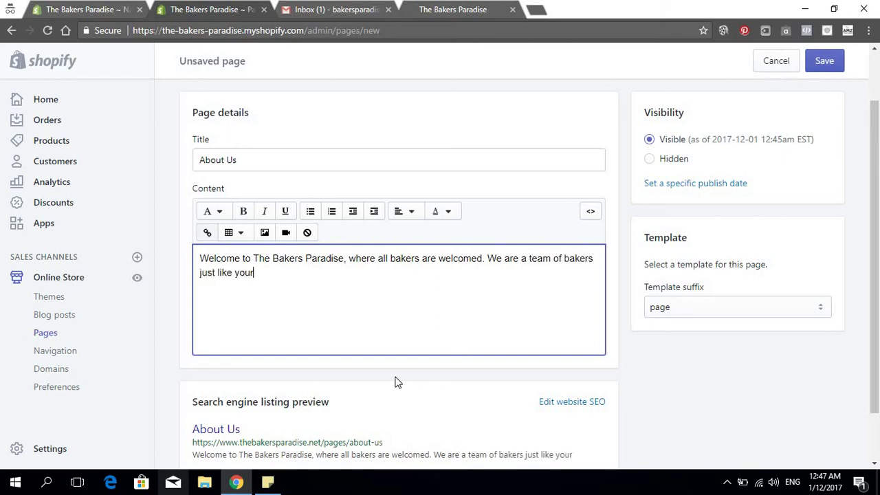
key("BackSpace")
key("BackSpace")
type("lf ")
type(", who")
type(" co")
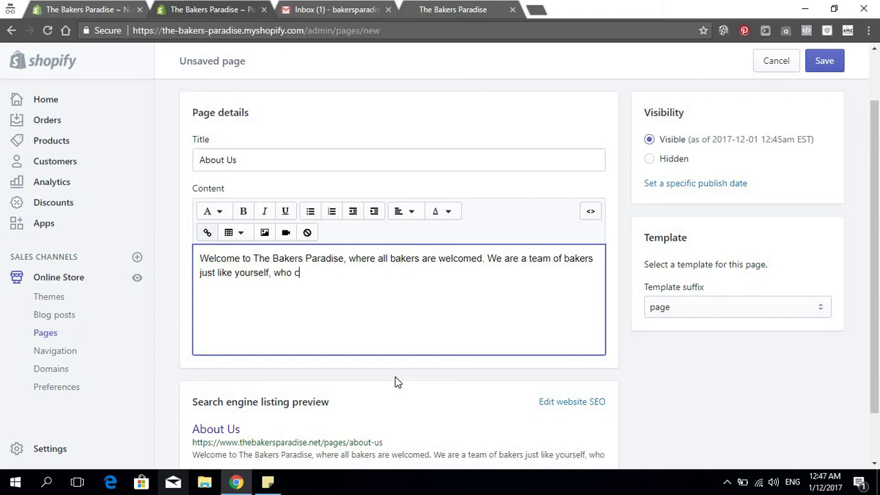
key("BackSpace")
key("BackSpace")
type("did a lot of res")
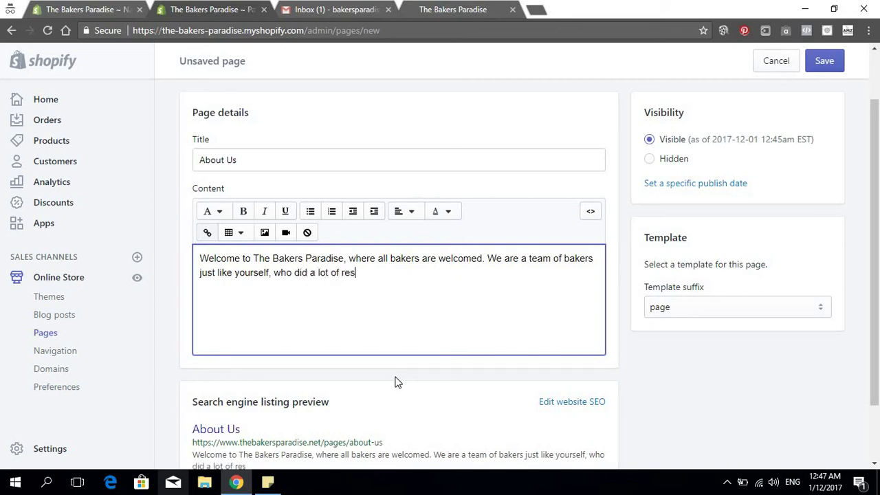
type("earch into th")
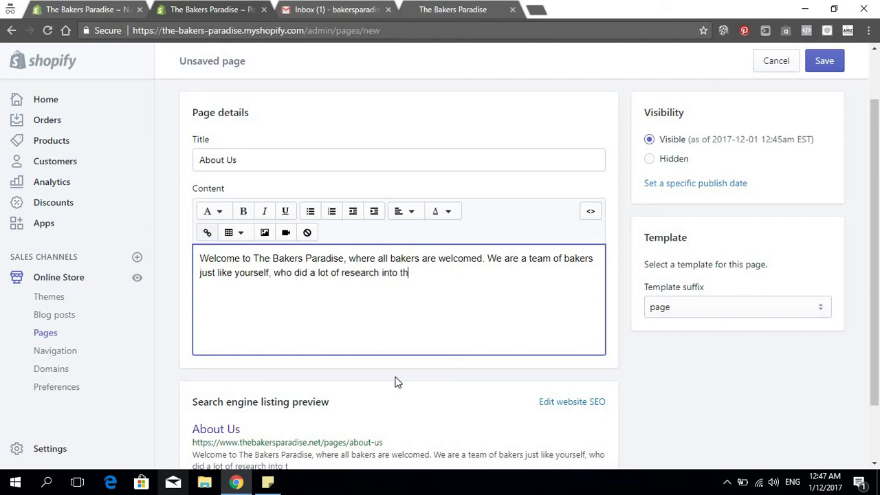
type("e best and")
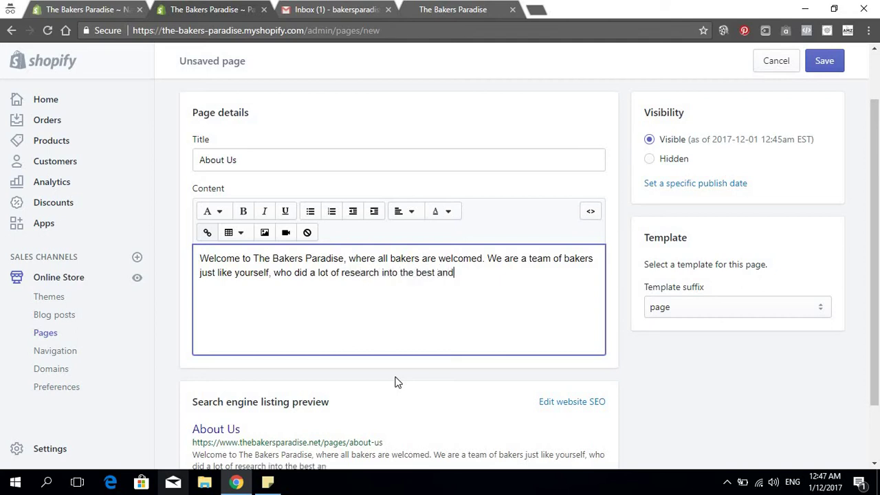
type(" most convienient ")
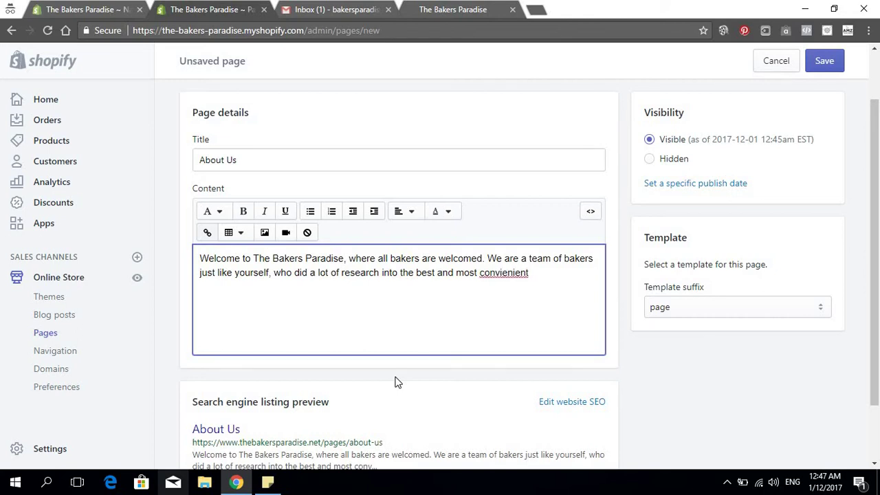
type("items to have when baki")
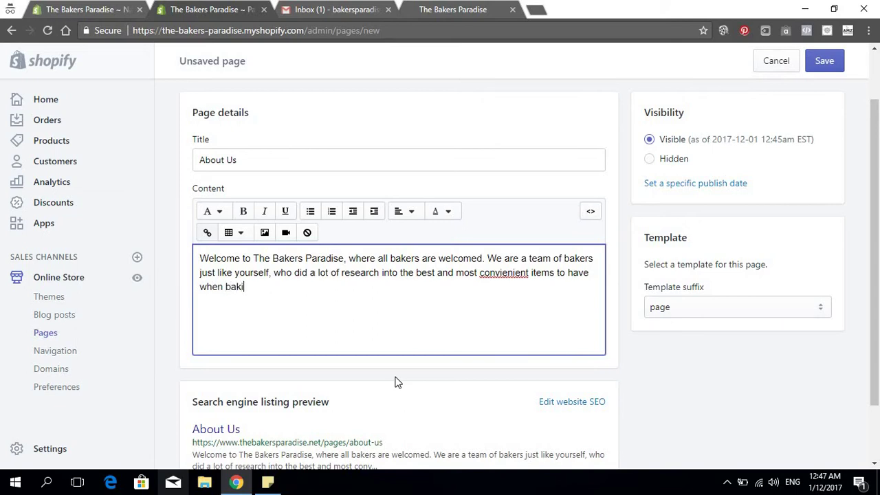
type("ng, we then placed them here at")
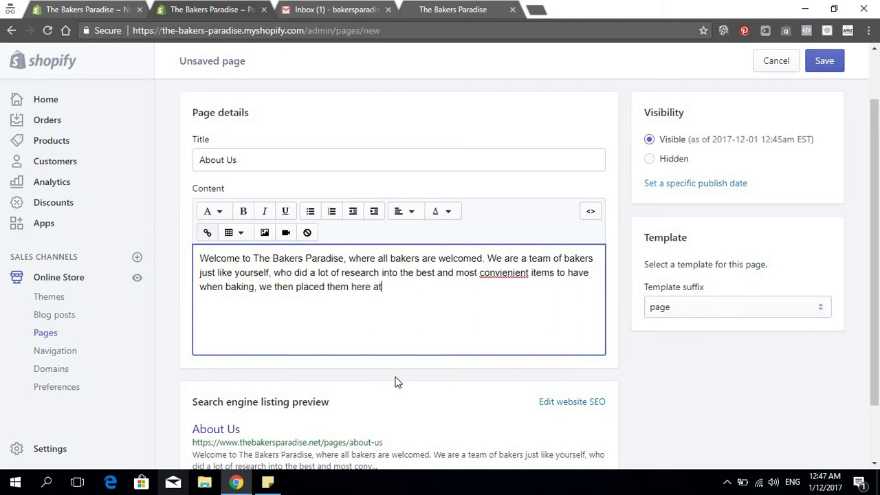
type(" the most reasonable prices")
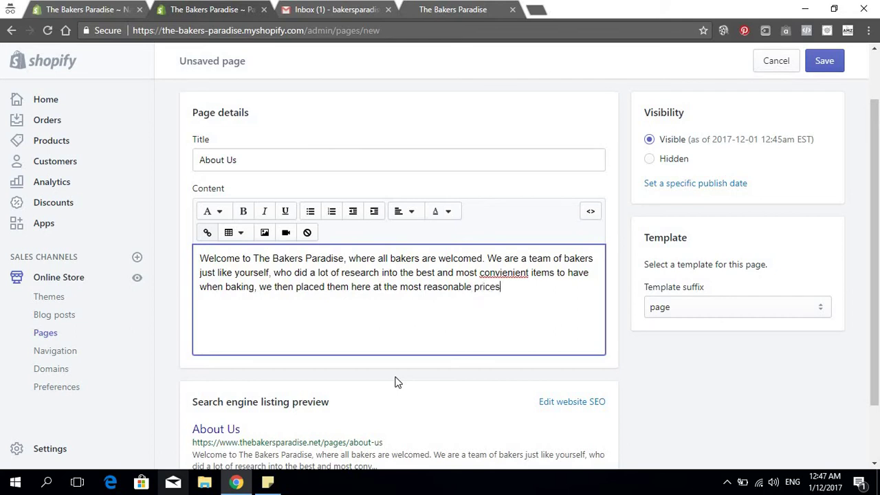
type("! So If you love baking (and we")
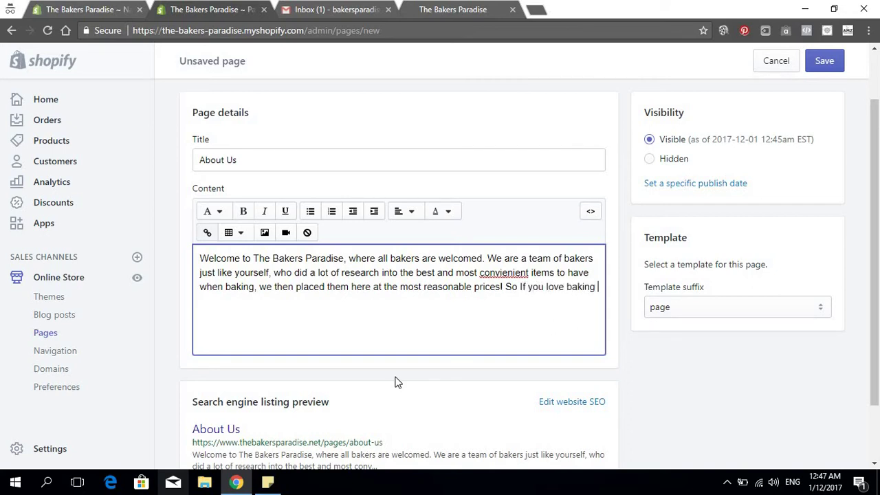
type(" know you do)")
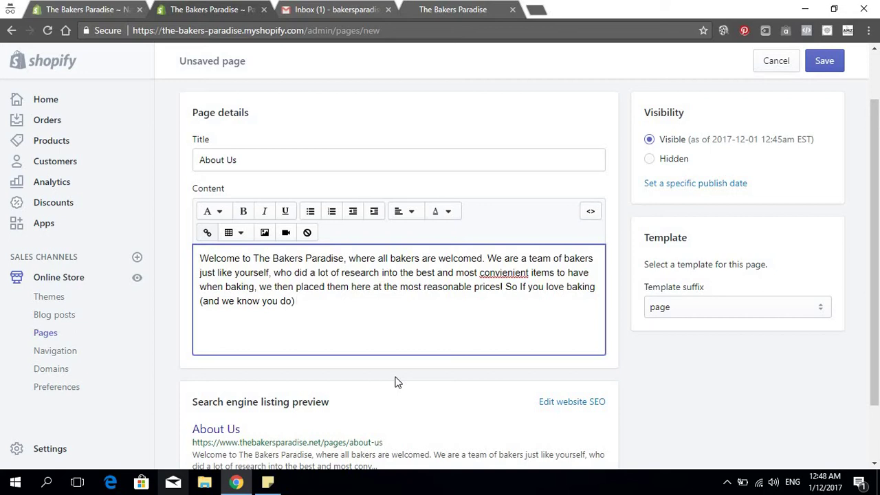
type(" you will love us!")
Add a second paragraph listing the contact us page, chat window, and support e-mail
key("Return")
key("Return")
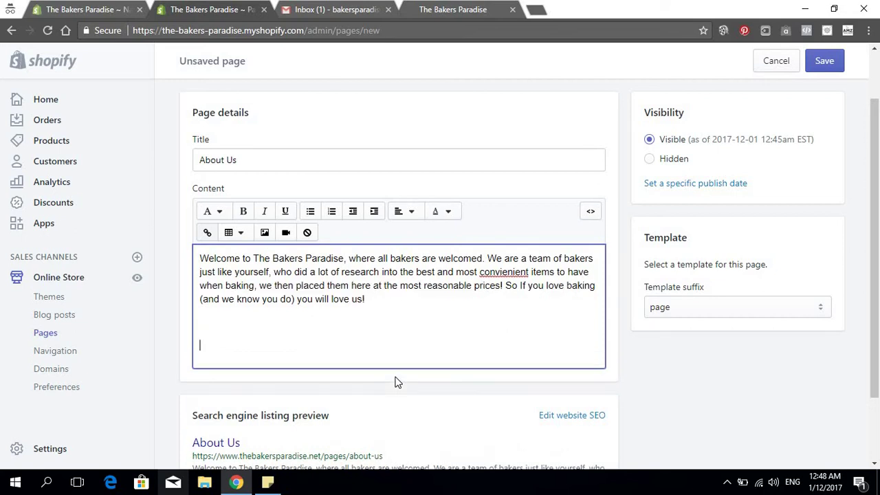
key("BackSpace")
type("N")
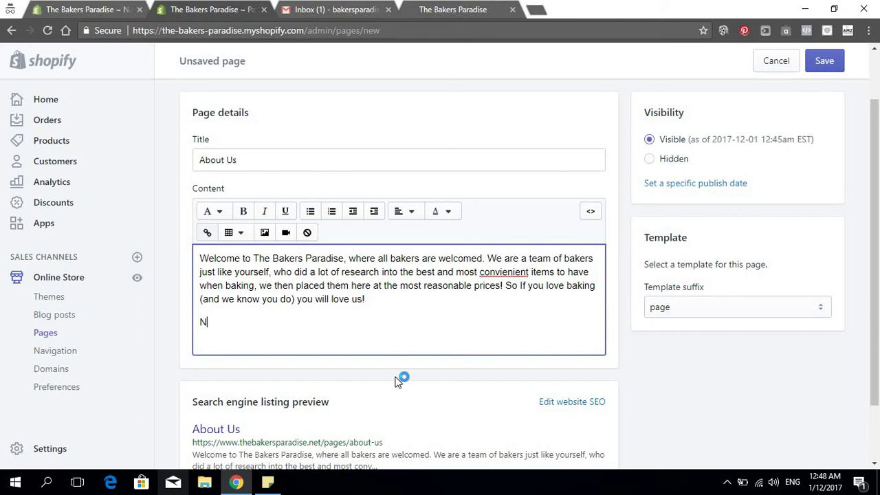
type("eed to")
key("BackSpace")
key("BackSpace")
key("BackSpace")
key("BackSpace")
key("BackSpace")
key("BackSpace")
key("BackSpace")
type("If you ever need to talk to ")
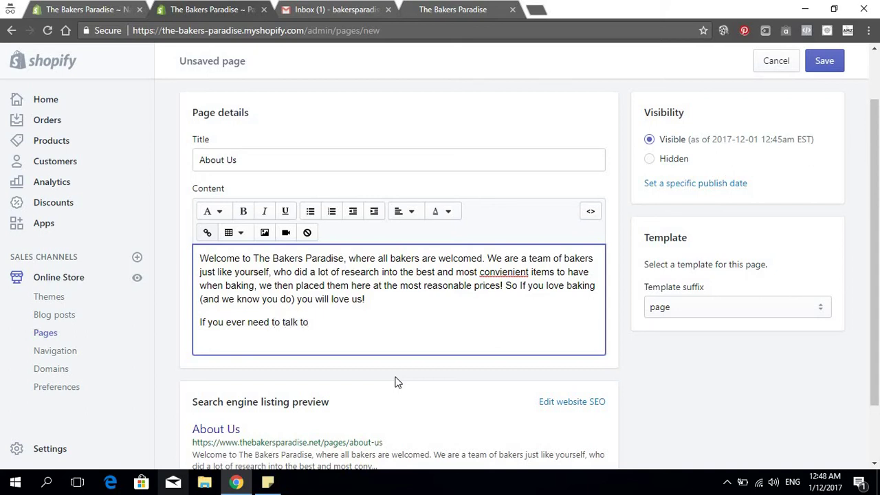
type("us, you can get in contact bu")
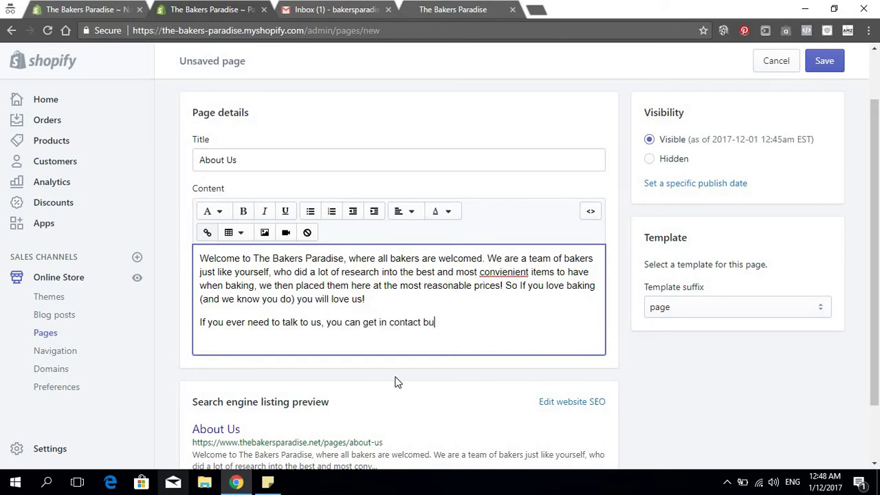
key("BackSpace")
type("y using the conta")
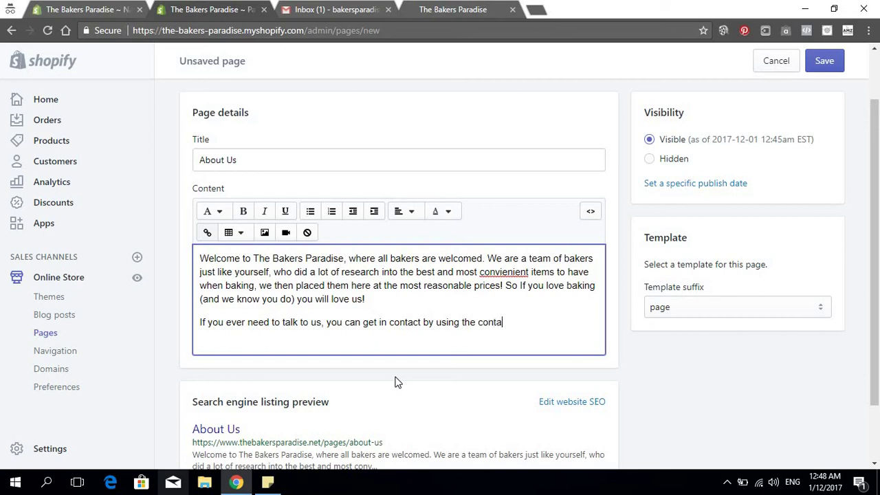
type("ct us page, the chat chat win")
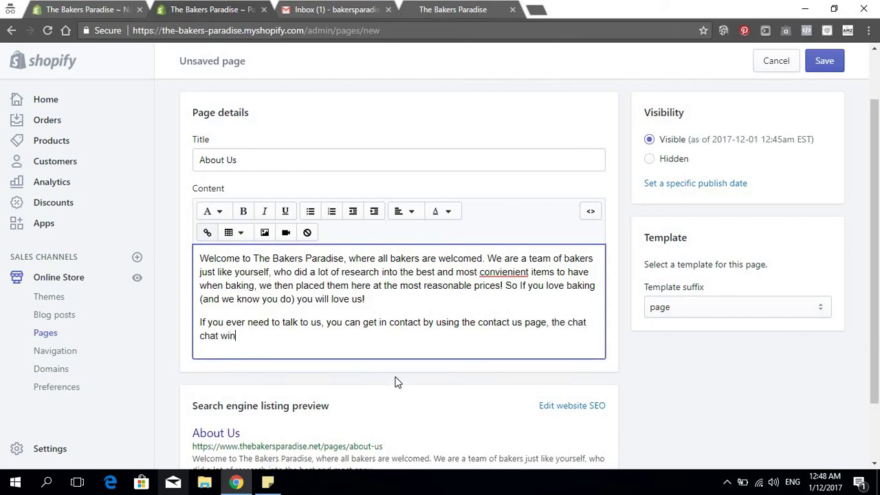
type("dow below, or by sending a mes")
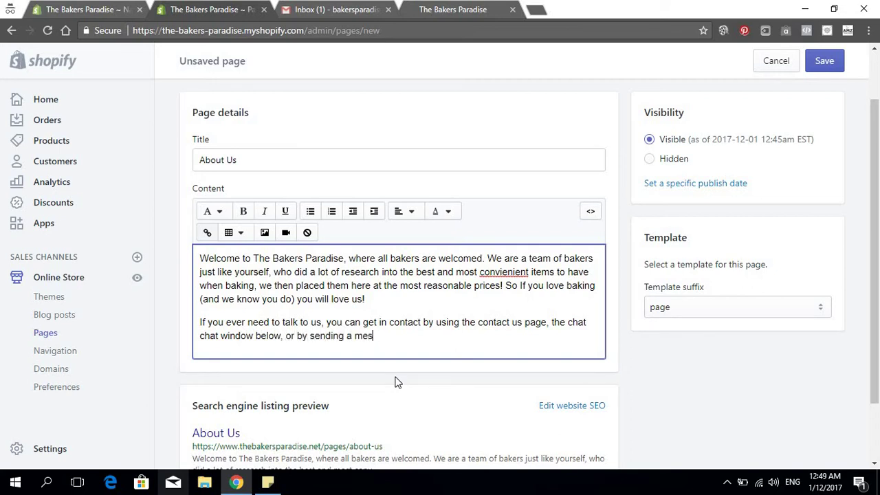
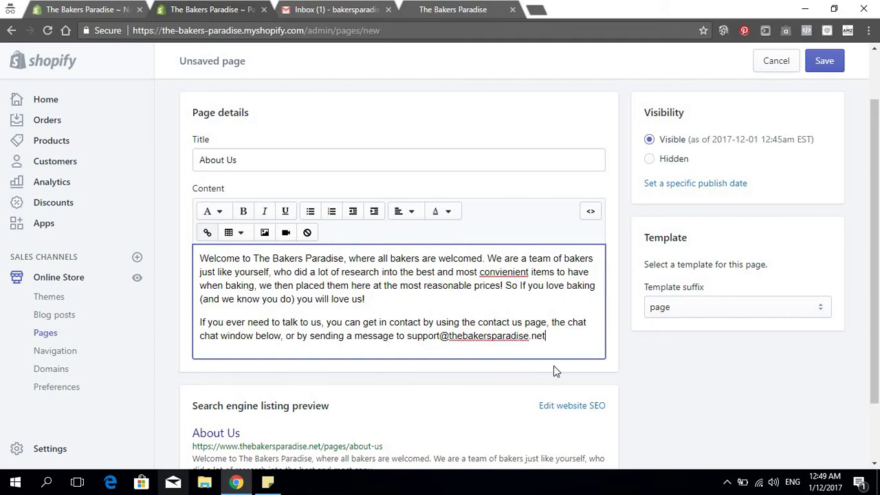
Correct 'convienient' to 'convenient' and save the About Us page
right_click(507, 274)
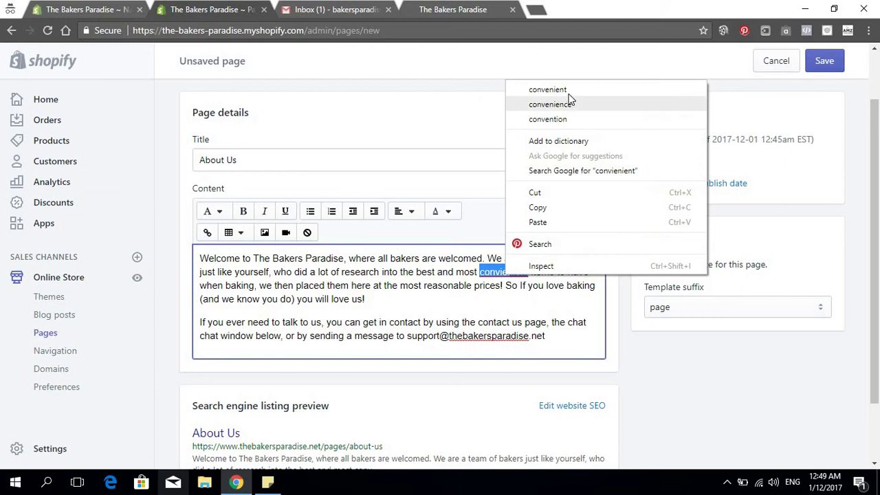
left_click(550, 89)
left_click(550, 335)
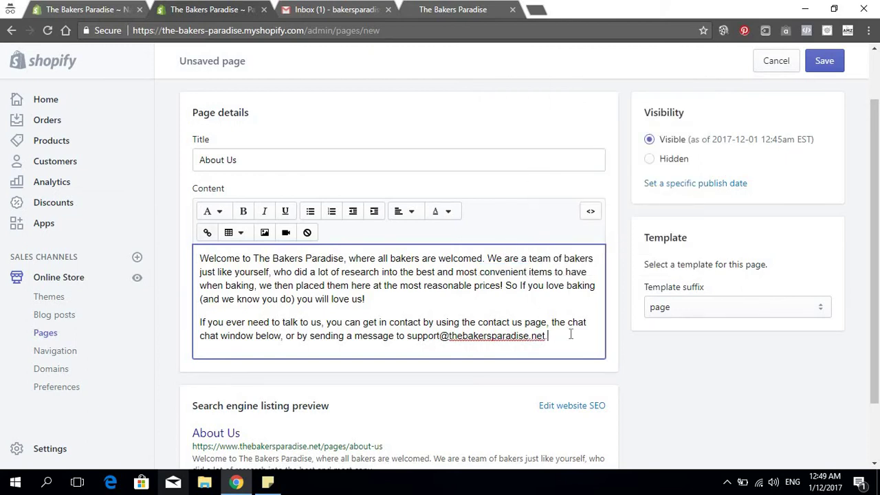
left_click(832, 75)
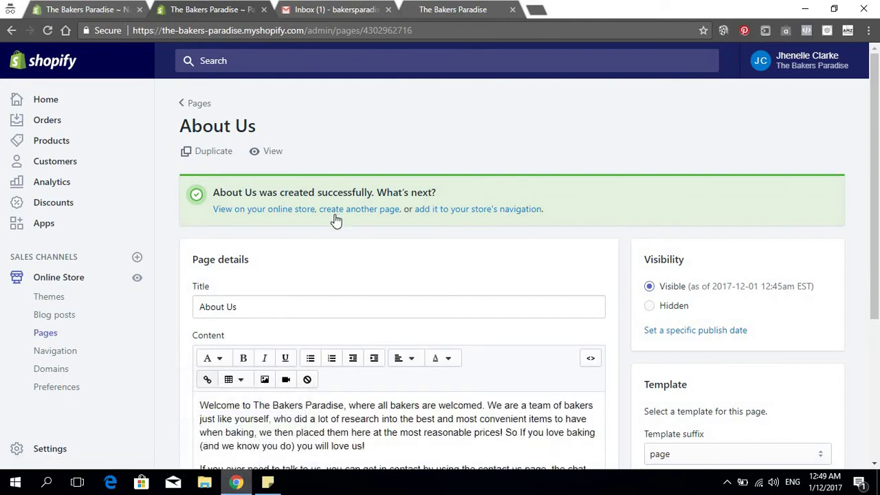
scroll(330, 278, "down", 3)
scroll(334, 171, "up", 3)
scroll(288, 311, "down", 2)
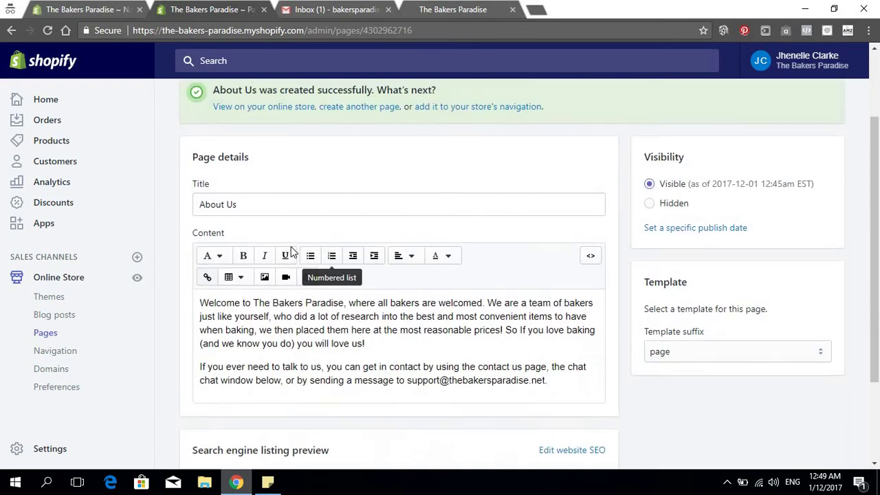
scroll(241, 234, "up", 2)
Start another new page titled 'Contact Us'
left_click(348, 215)
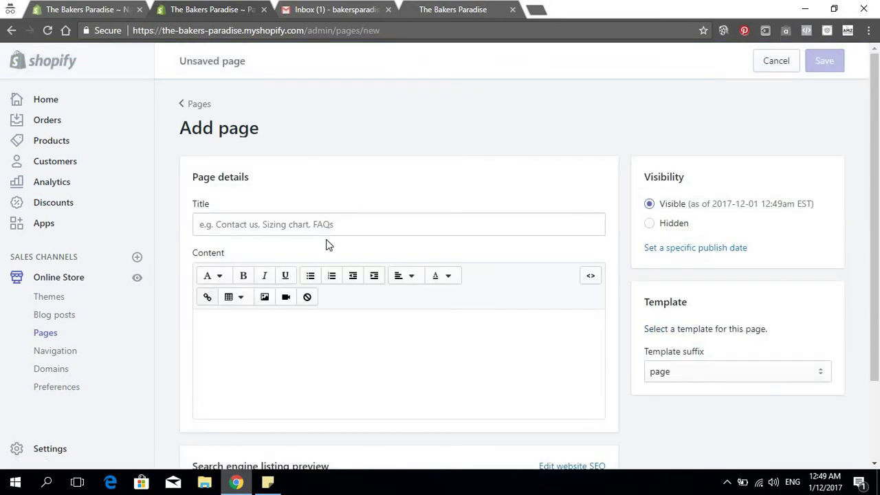
left_click(327, 225)
type("Cano")
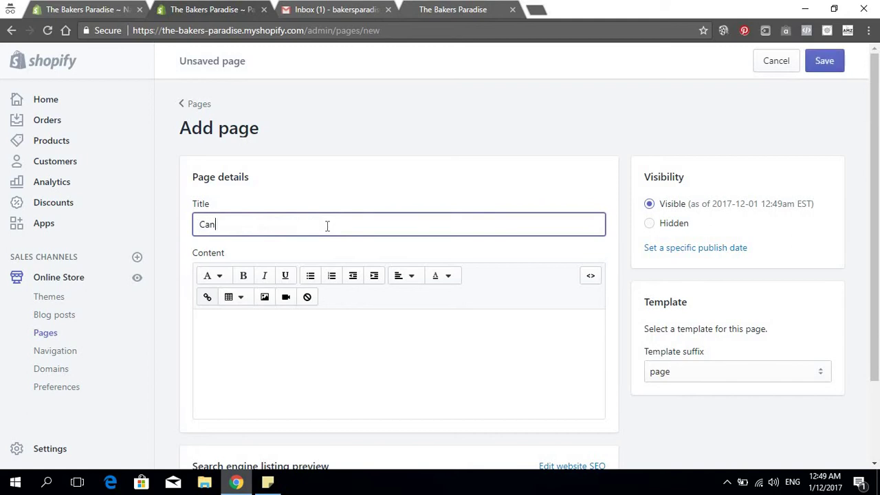
type("tact")
key("BackSpace")
key("BackSpace")
key("BackSpace")
key("BackSpace")
key("BackSpace")
key("BackSpace")
type("O")
key("BackSpace")
type("ontact Us")
scroll(410, 289, "down", 2)
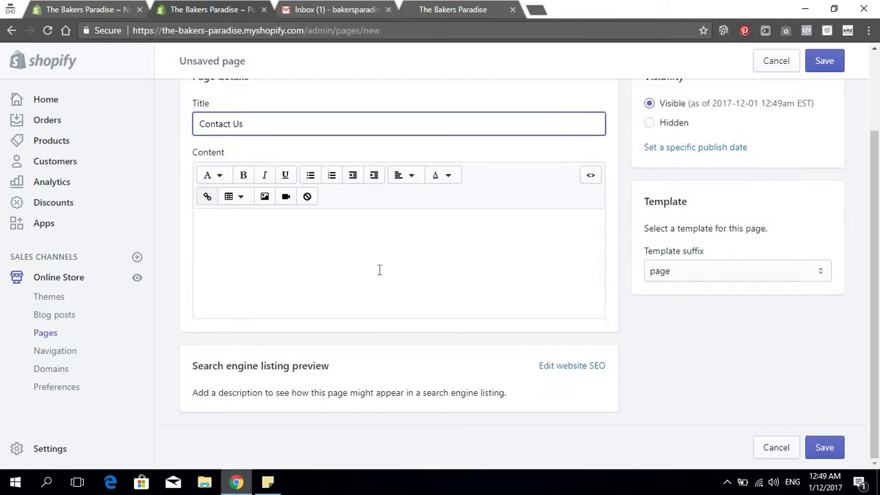
left_click(379, 270)
Write the Contact Us body: use the form, chat 9 AM - 4 PM EST, or e-mail support
type("N")
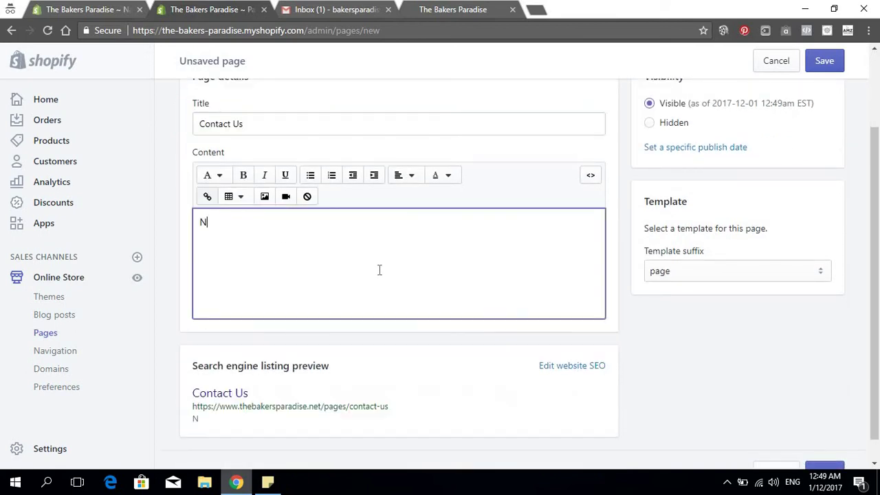
type("eed to talk to us")
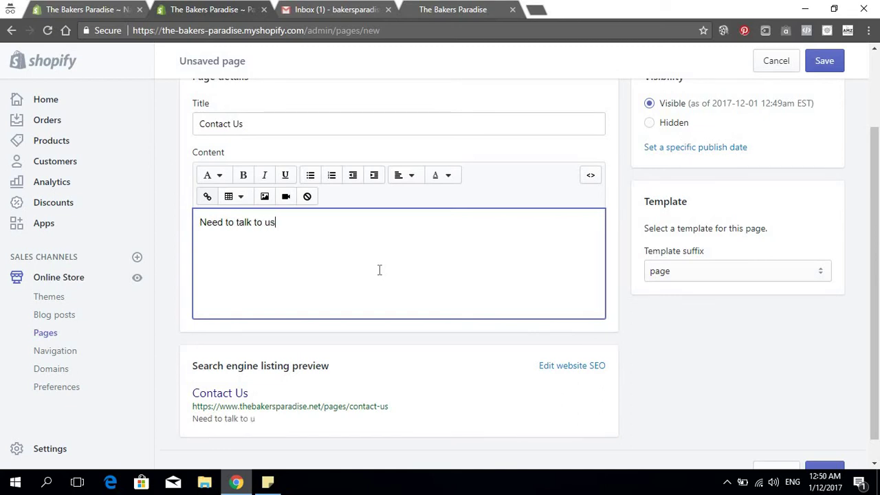
type("? You can do so by ")
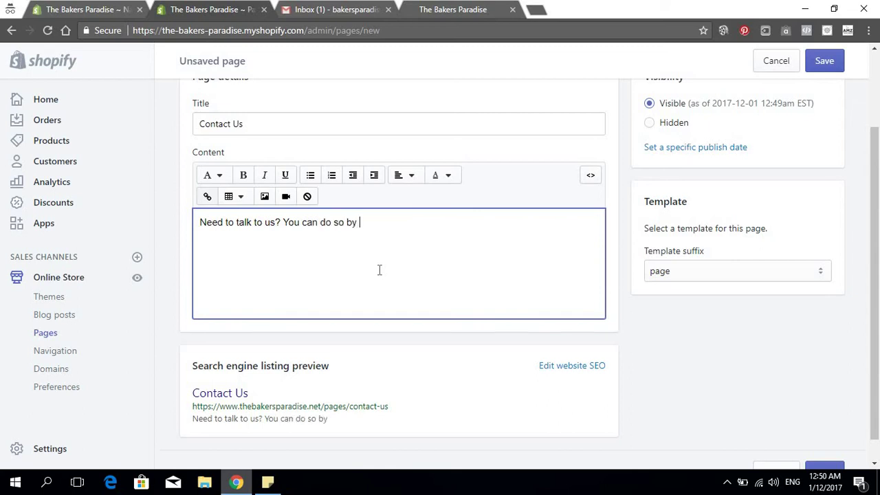
type("using the form ")
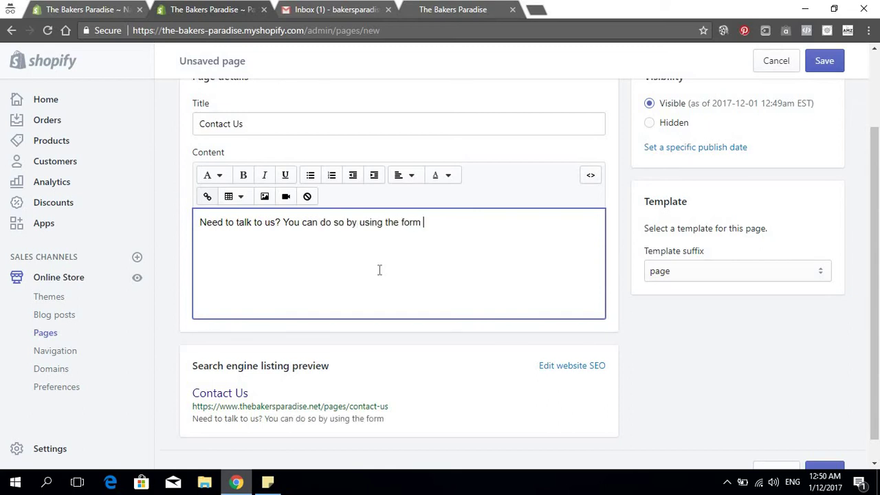
type("below,")
key("BackSpace")
type("usi")
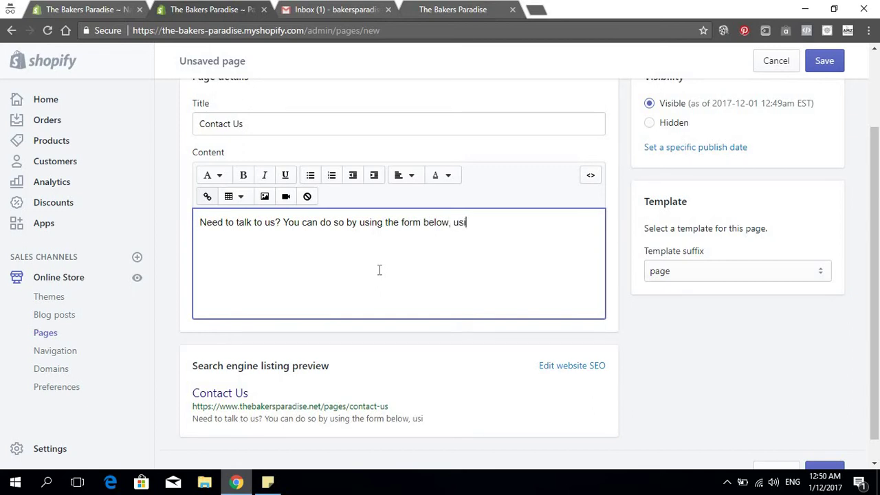
type("ng the chat window ")
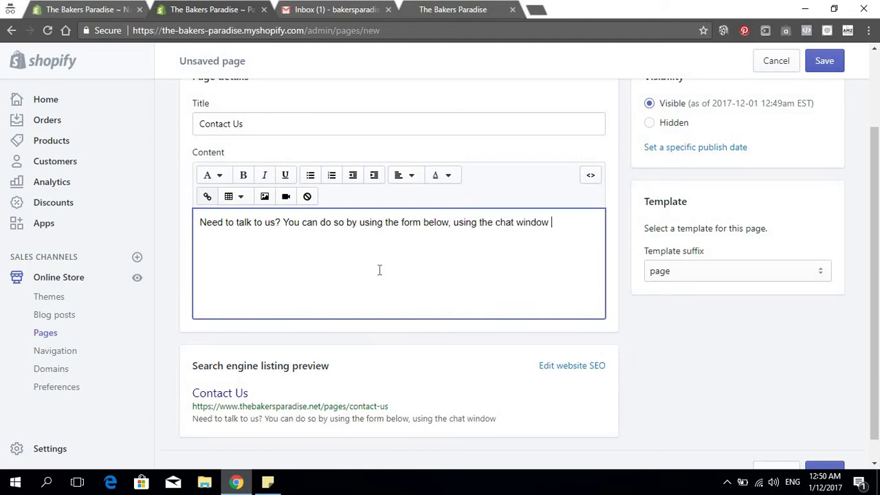
type("between the h")
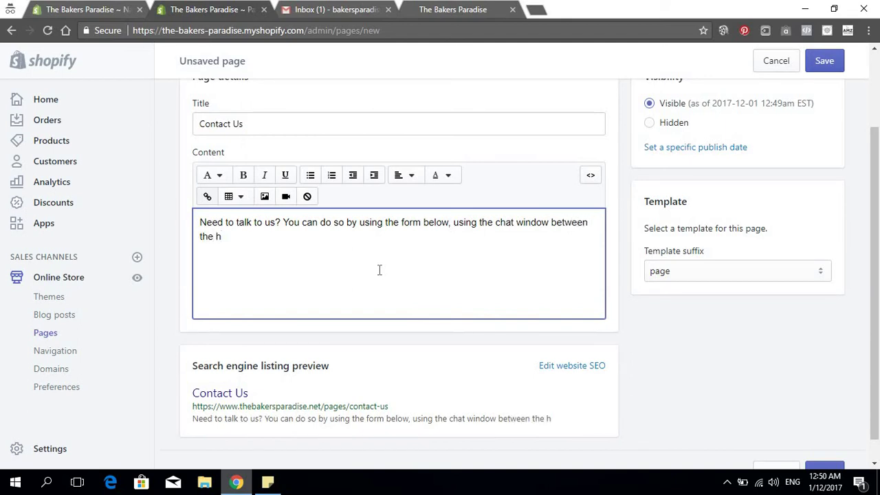
type("ours of")
type("9 am")
key("BackSpace")
key("BackSpace")
key("BackSpace")
type("AM")
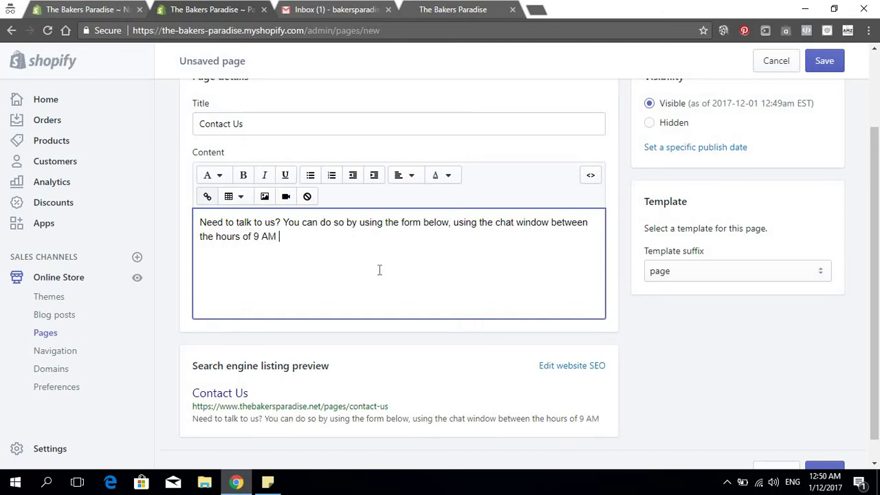
type(" - 4 PM ")
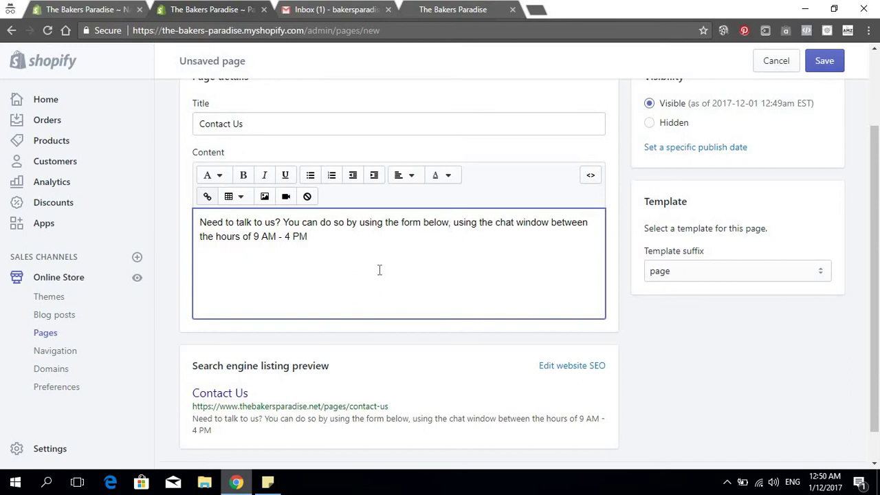
type("EST or by sending ")
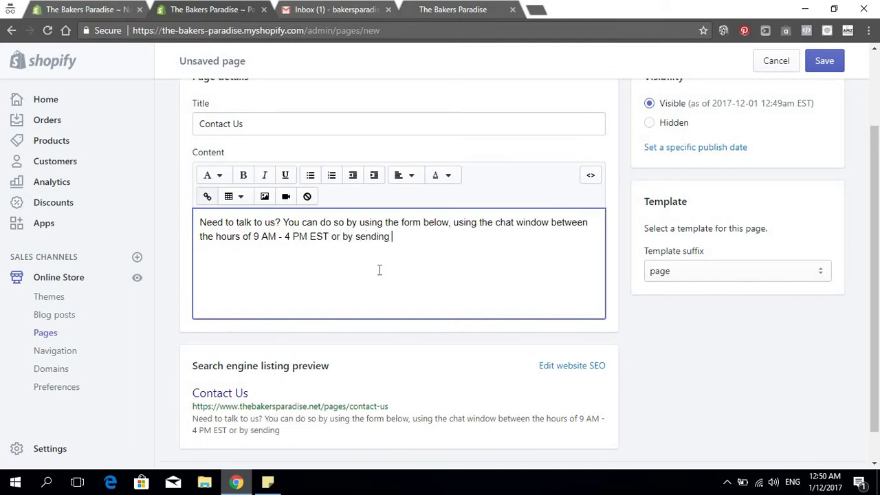
type("an email to ")
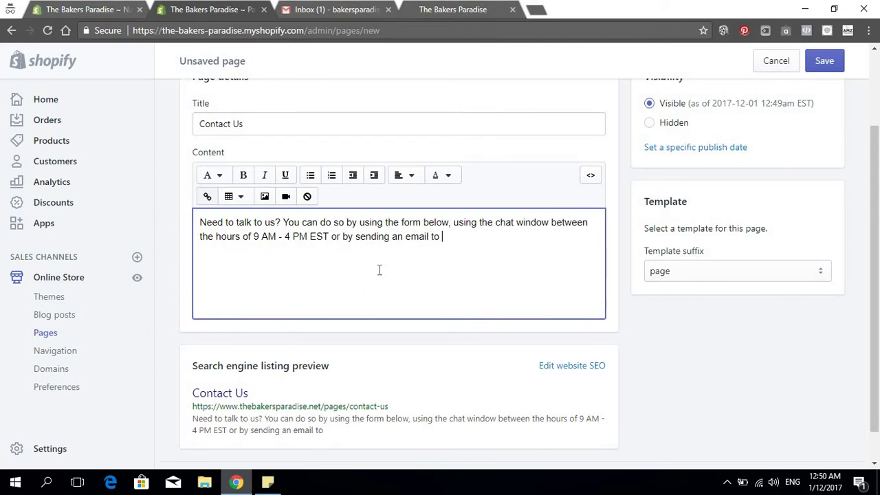
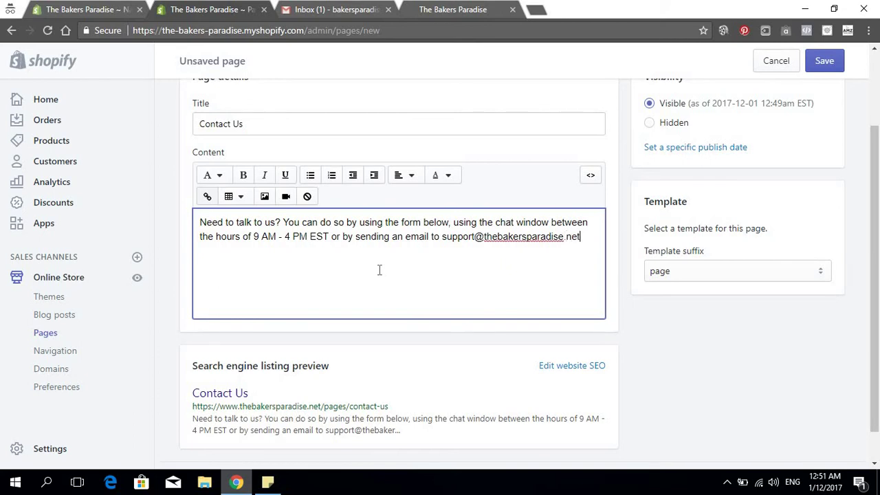
type(".")
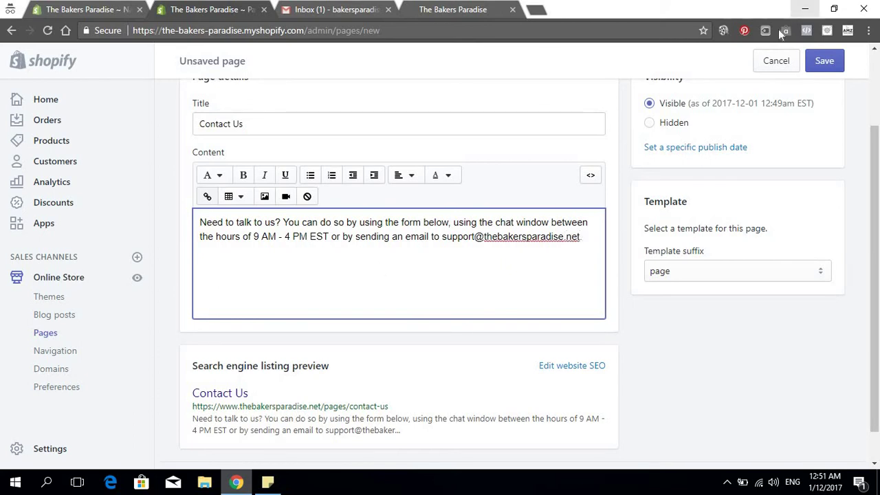
scroll(713, 193, "down", 1)
scroll(713, 192, "down", 1)
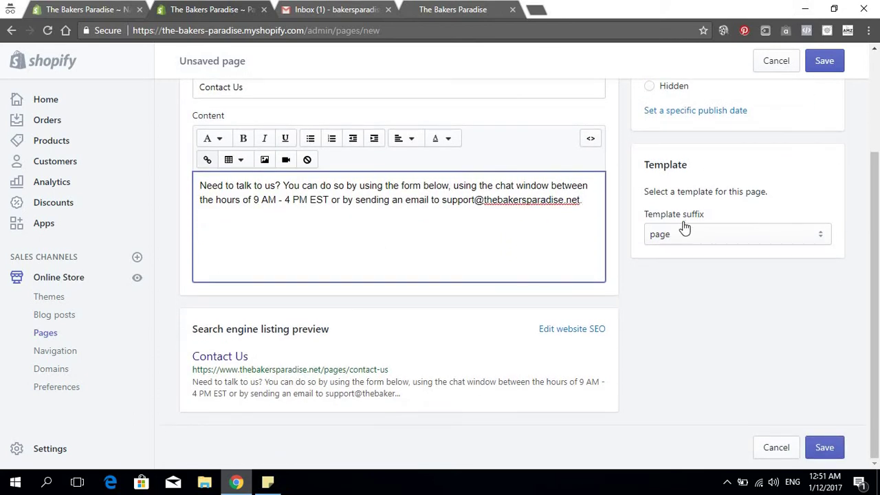
Assign the page.contact template and save the Contact Us page
left_click(684, 237)
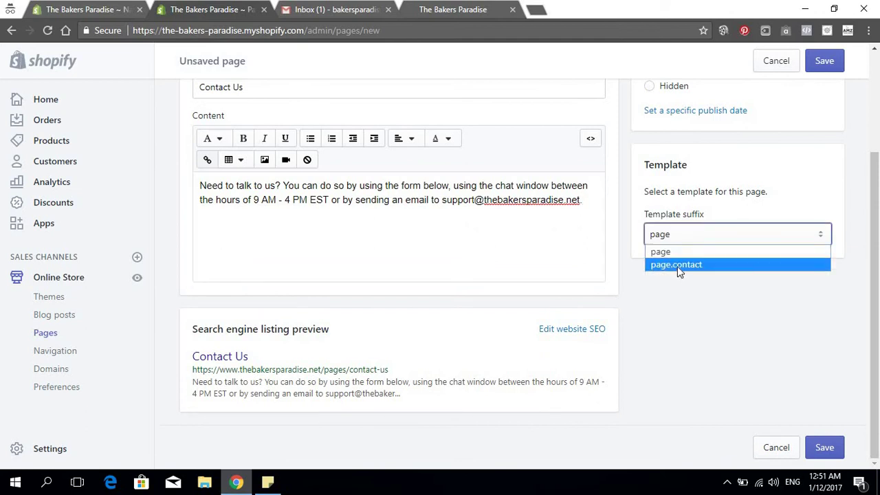
left_click(677, 266)
left_click(810, 65)
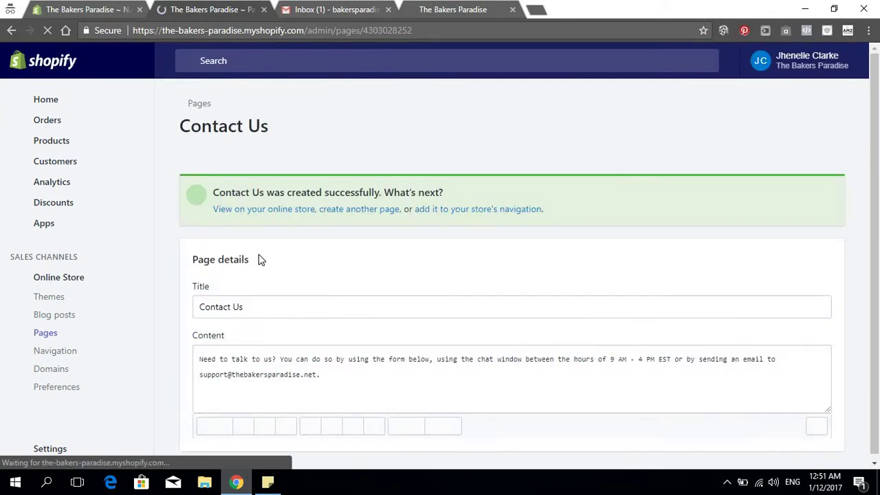
scroll(260, 254, "down", 2)
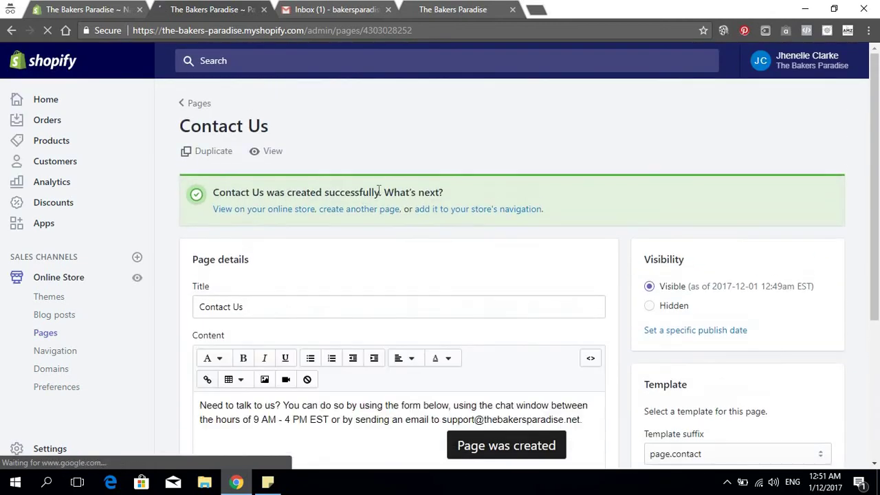
scroll(360, 214, "down", 3)
scroll(284, 215, "up", 3)
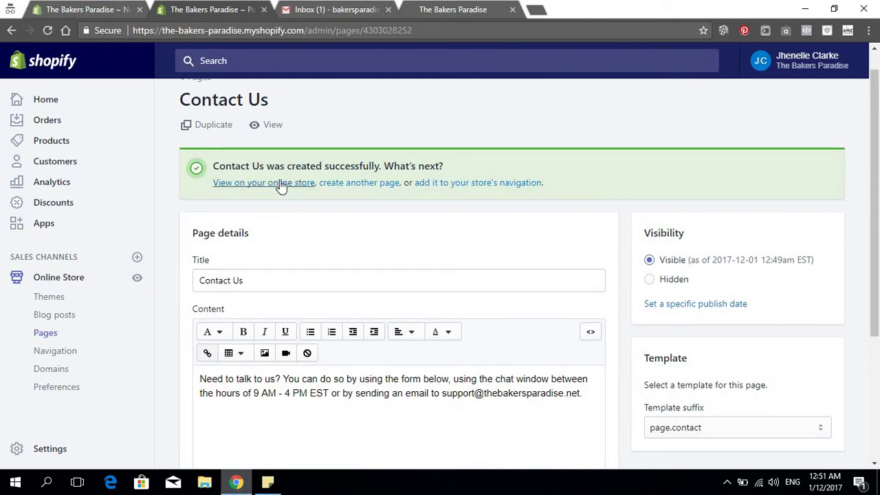
Open the live Contact Us page on the online store in a new tab
right_click(281, 180)
right_click(283, 181)
left_click(318, 192)
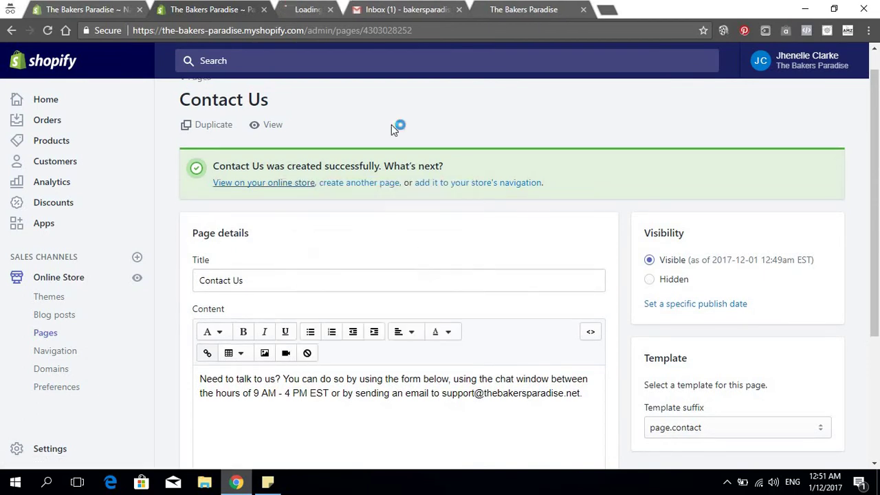
left_click(334, 9)
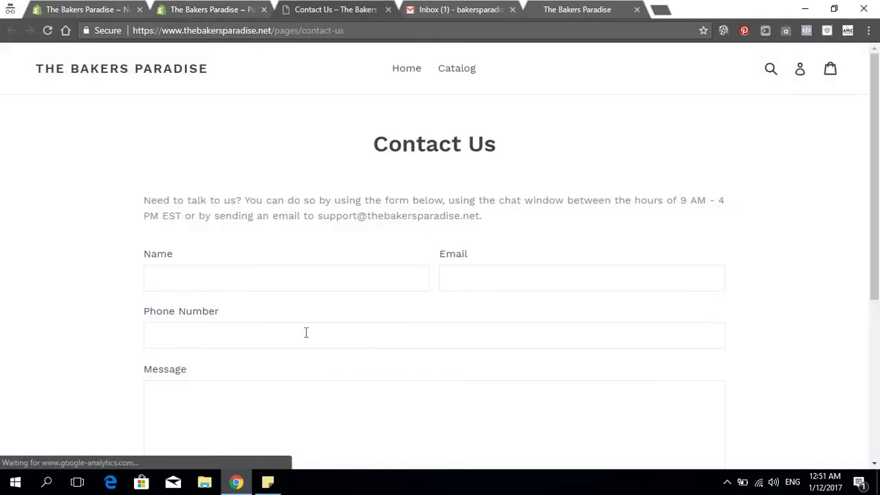
Test the storefront contact form's Name, Email, Phone Number and Message fields
scroll(414, 247, "down", 4)
scroll(393, 210, "up", 2)
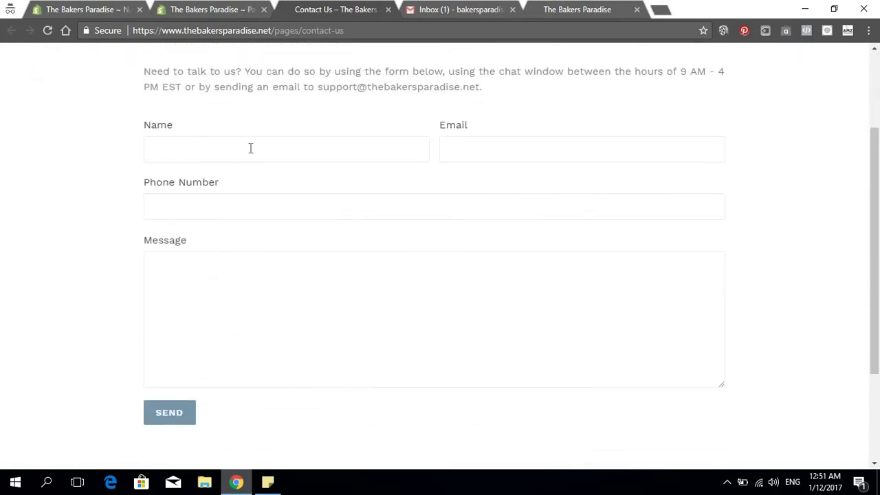
left_click(288, 150)
left_click(482, 146)
left_click(345, 211)
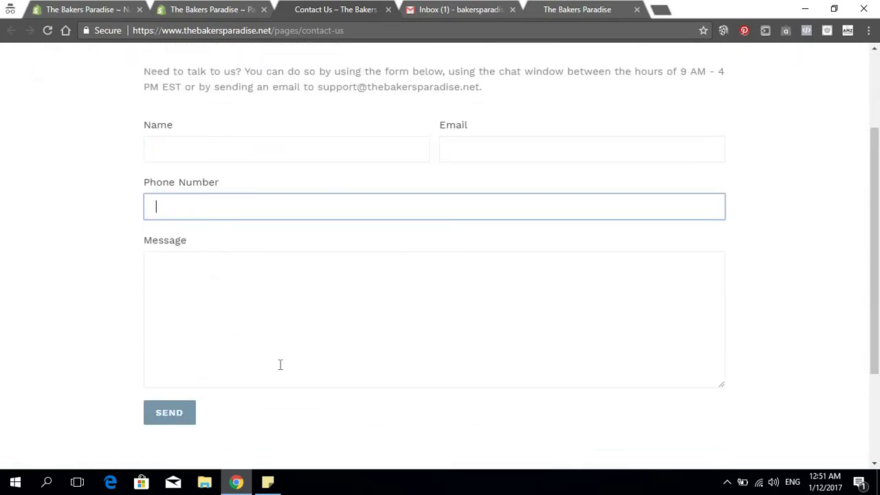
left_click(283, 357)
left_click(293, 150)
left_click(513, 150)
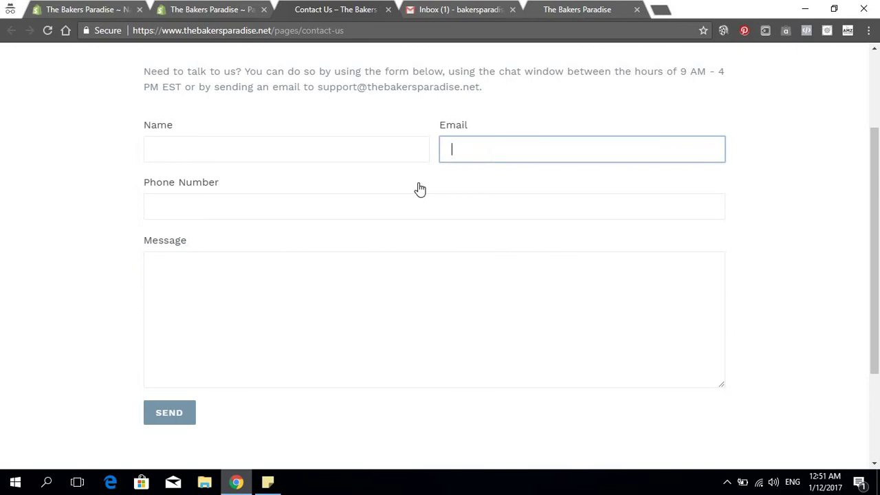
left_click(321, 207)
left_click(335, 326)
scroll(468, 303, "down", 3)
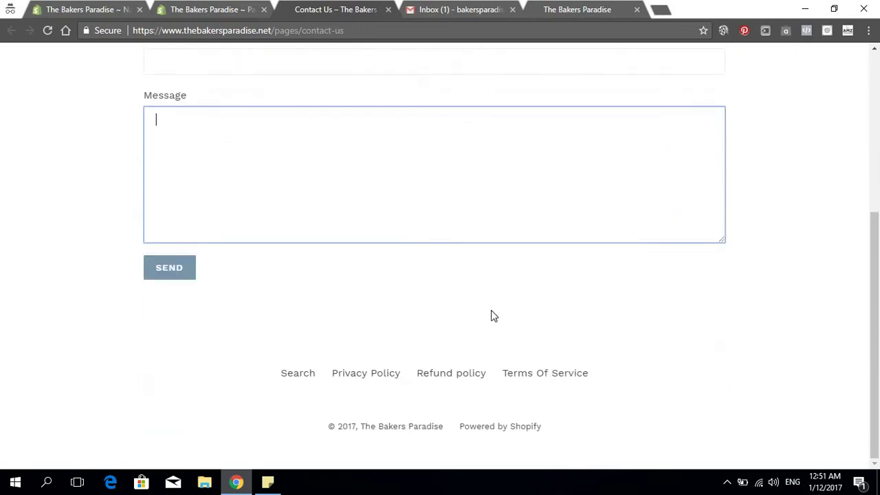
scroll(491, 315, "up", 6)
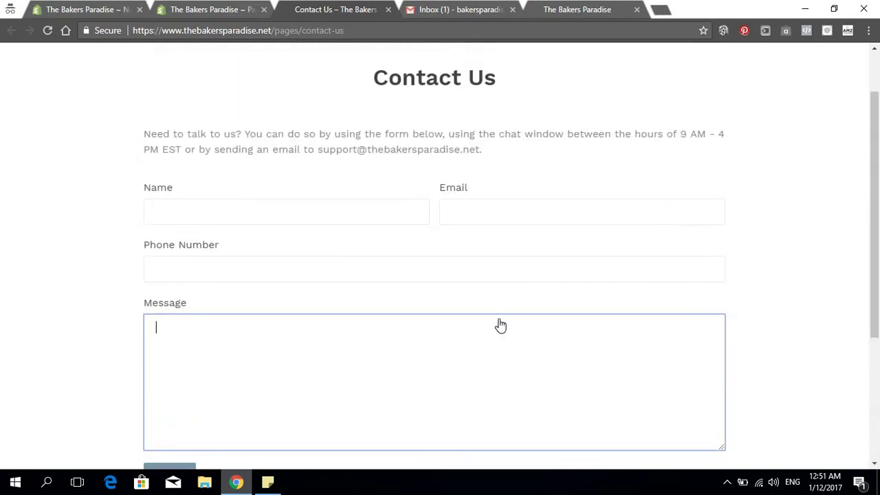
Check and refresh the Gmail inbox, then close the Contact Us preview tab
left_click(450, 8)
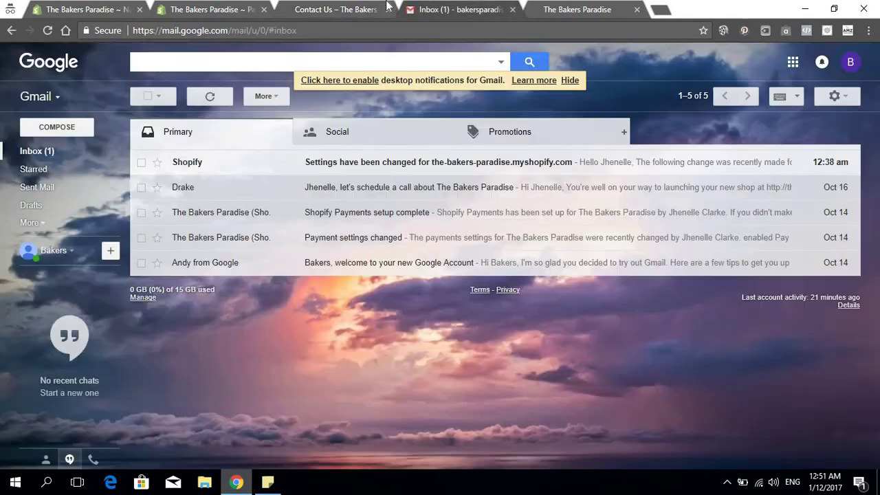
left_click(336, 8)
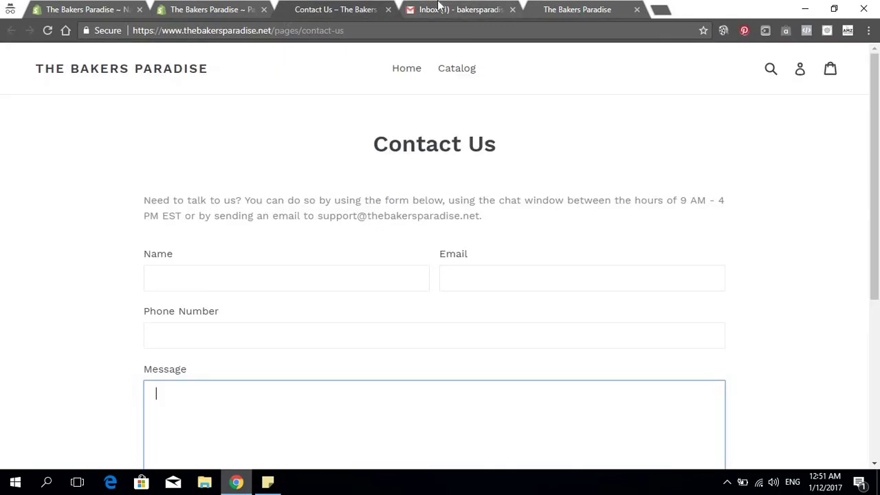
left_click(440, 8)
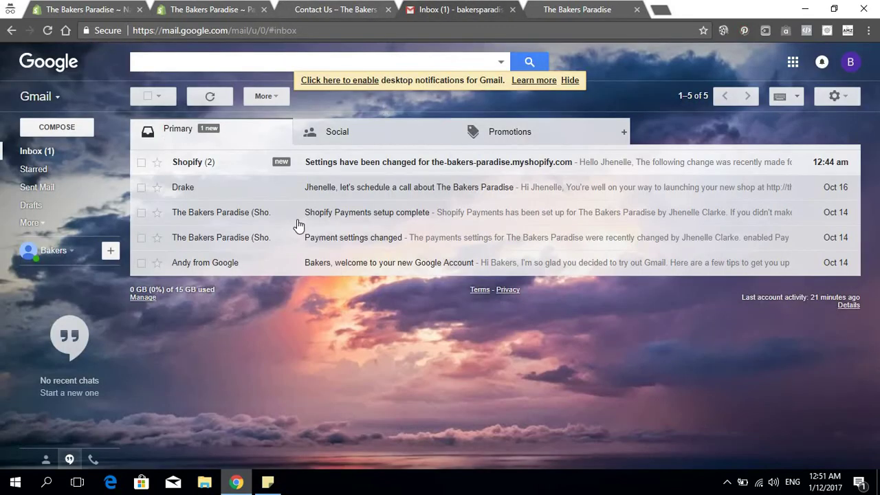
left_click(60, 152)
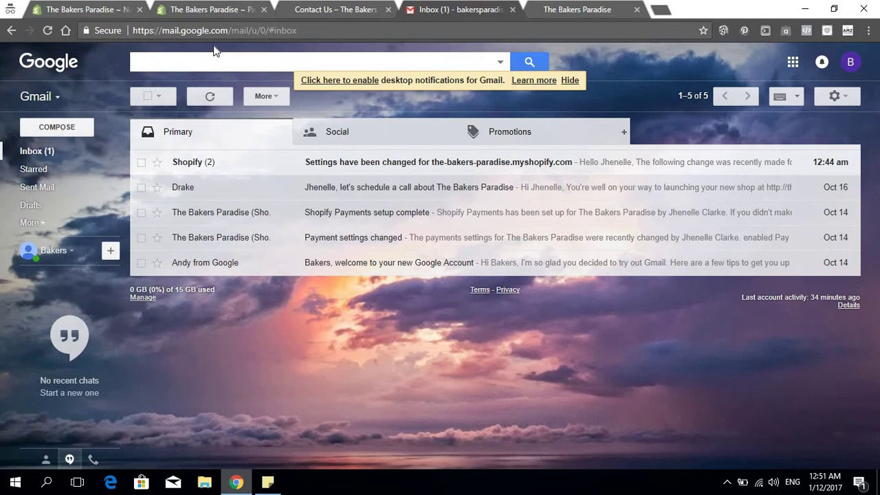
left_click(327, 6)
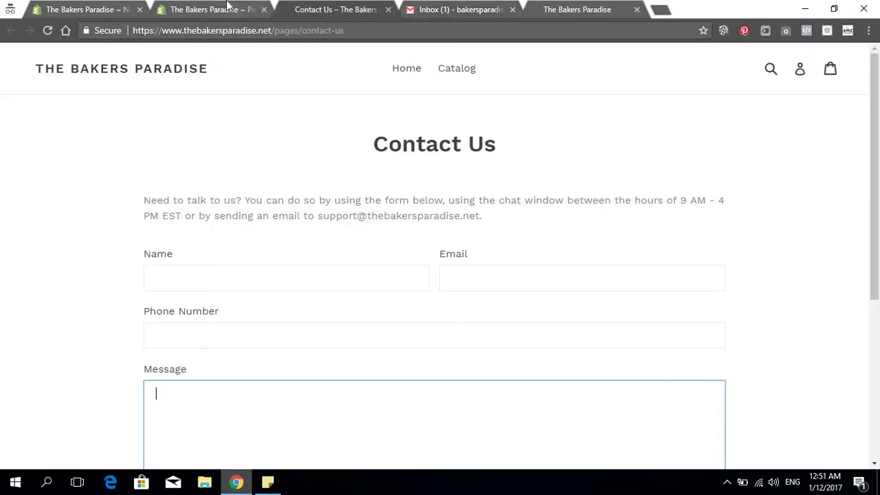
left_click(387, 10)
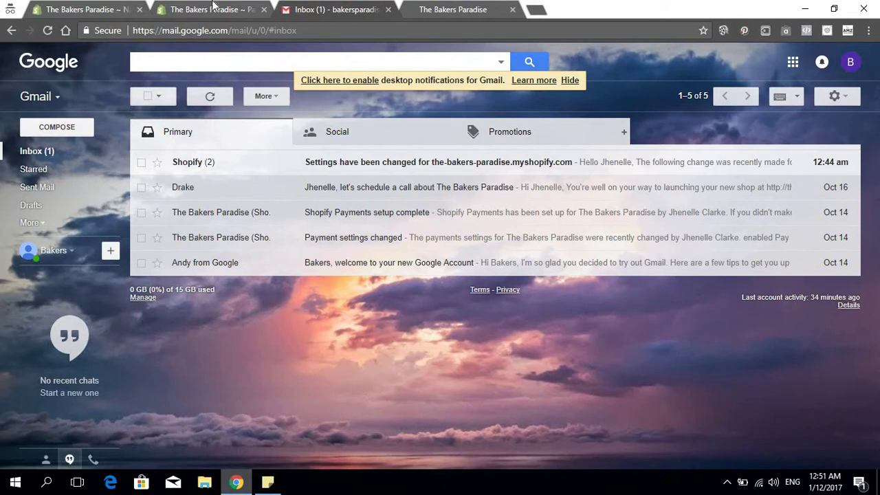
From the Contact Us page editor, start another page titled 'Shipping & Tracking'
left_click(213, 8)
scroll(365, 183, "down", 3)
scroll(364, 183, "up", 4)
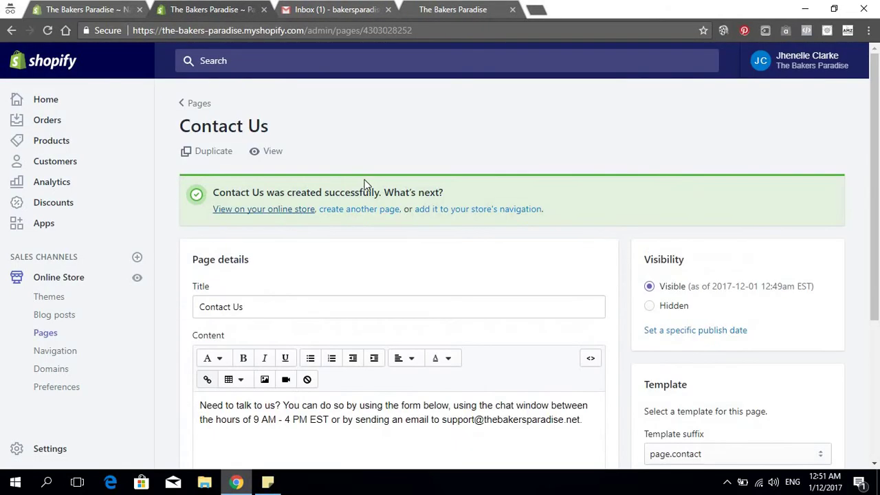
left_click(365, 210)
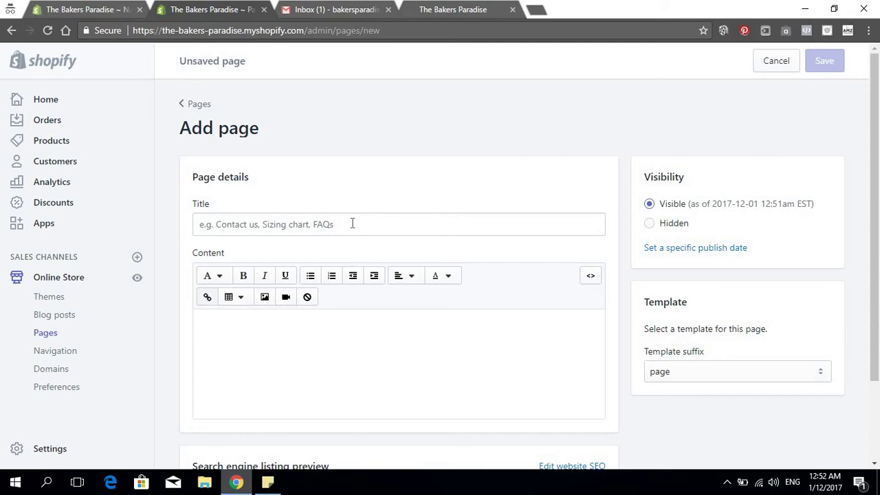
left_click(353, 223)
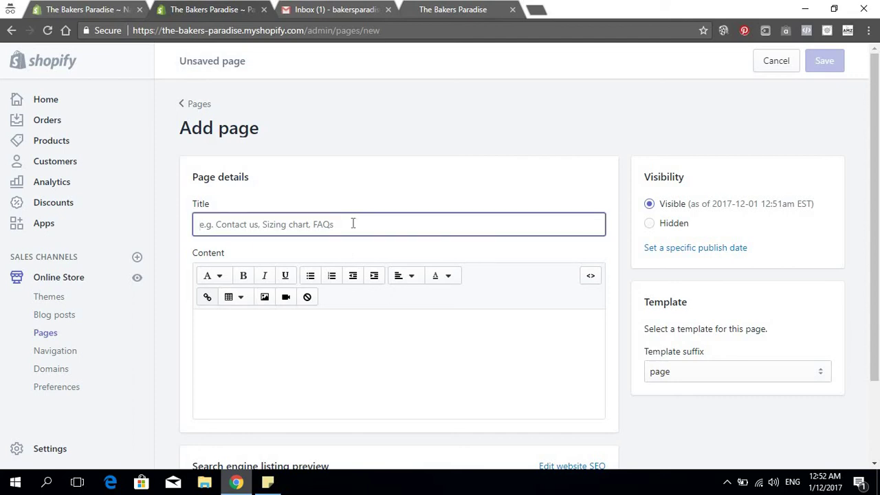
type("Sh")
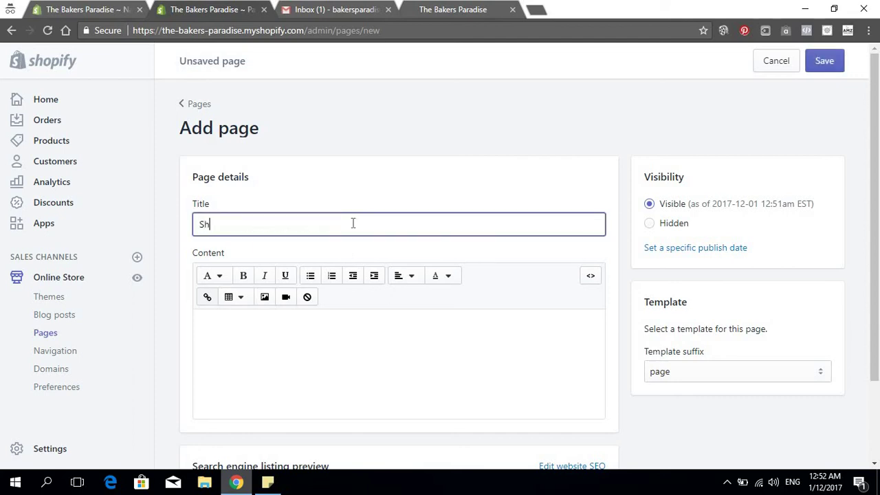
type("ipping & Tracking")
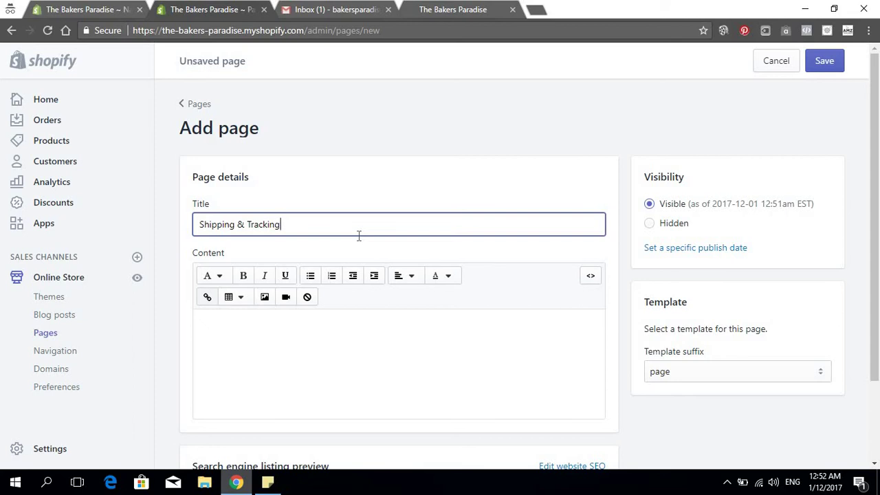
Open File Explorer to find the shipping text for the new page
scroll(447, 241, "down", 2)
scroll(463, 259, "up", 2)
scroll(354, 247, "down", 2)
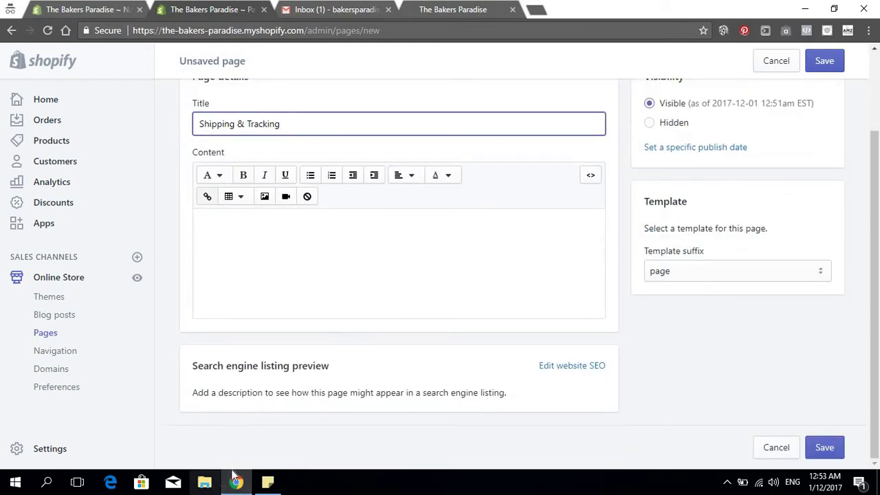
left_click(211, 485)
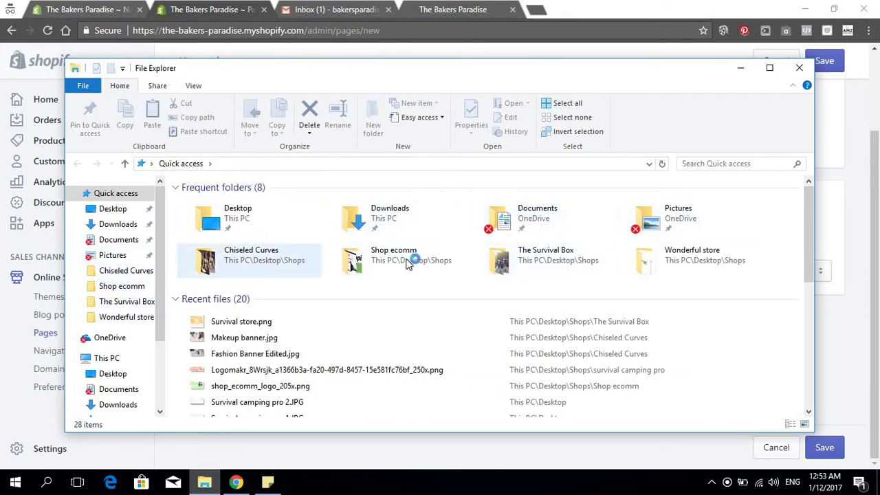
Navigate to Desktop > Shops > Ad and site tools in File Explorer
double_click(247, 223)
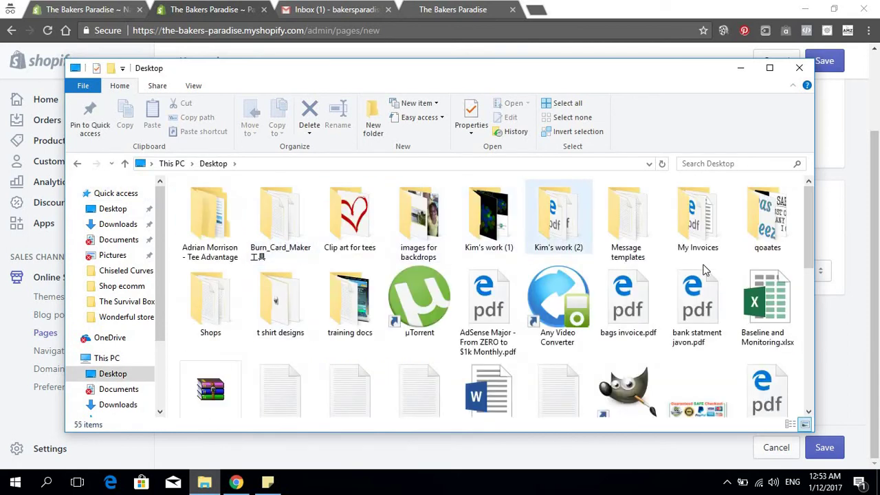
scroll(570, 237, "down", 5)
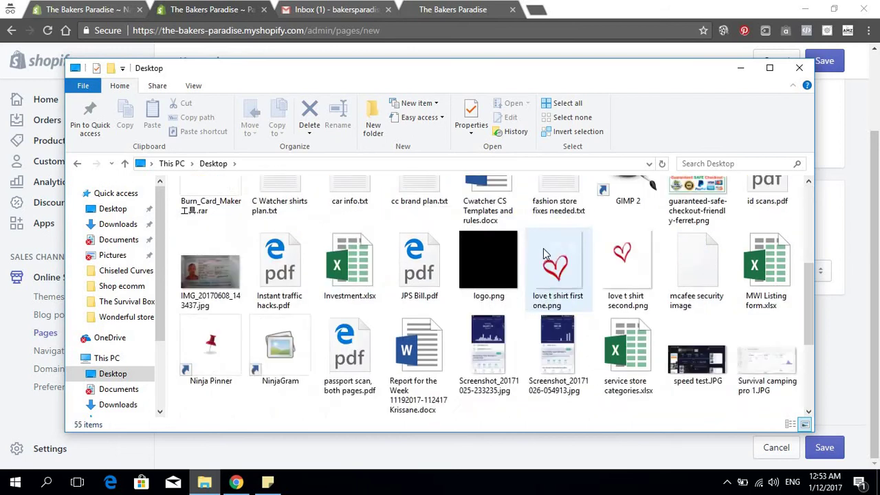
scroll(557, 234, "up", 5)
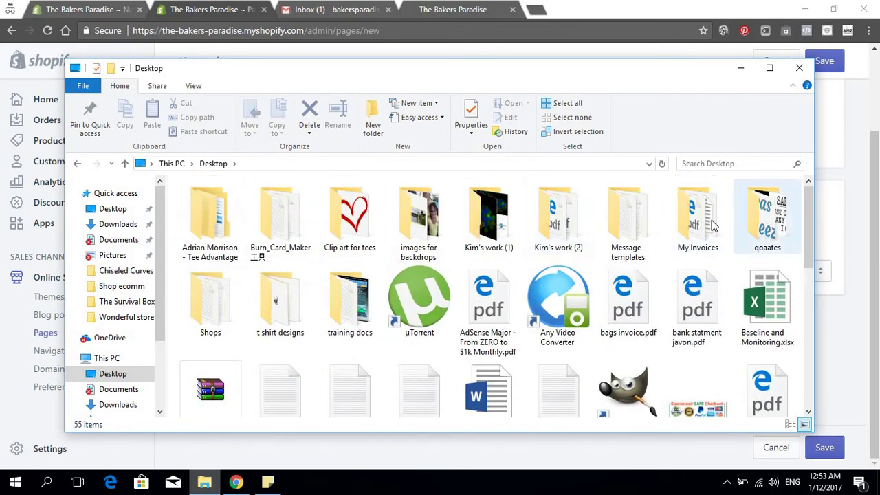
double_click(224, 303)
scroll(298, 222, "down", 5)
scroll(237, 238, "up", 4)
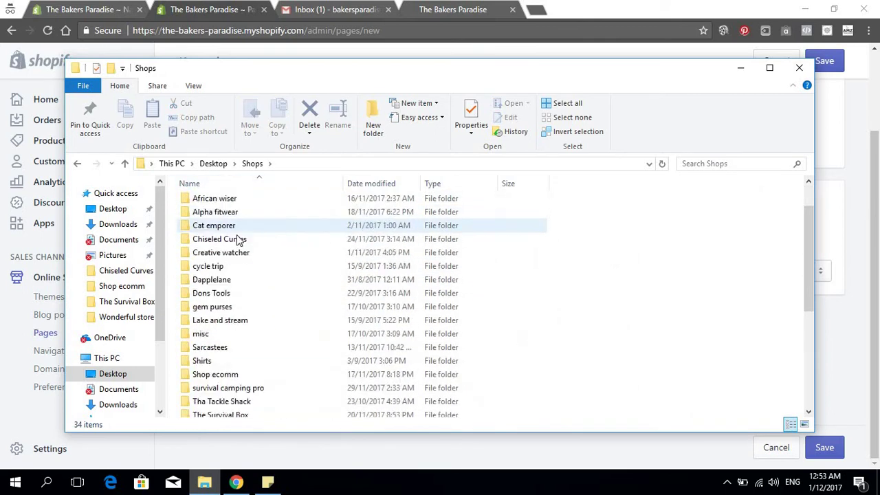
scroll(237, 239, "up", 1)
double_click(242, 216)
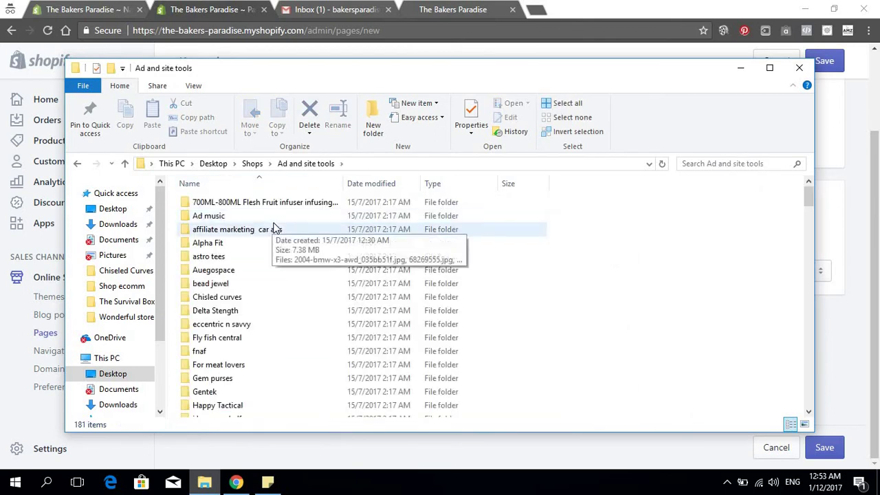
Open shippin page info.txt, select all its text, and minimize Notepad
scroll(274, 227, "down", 18)
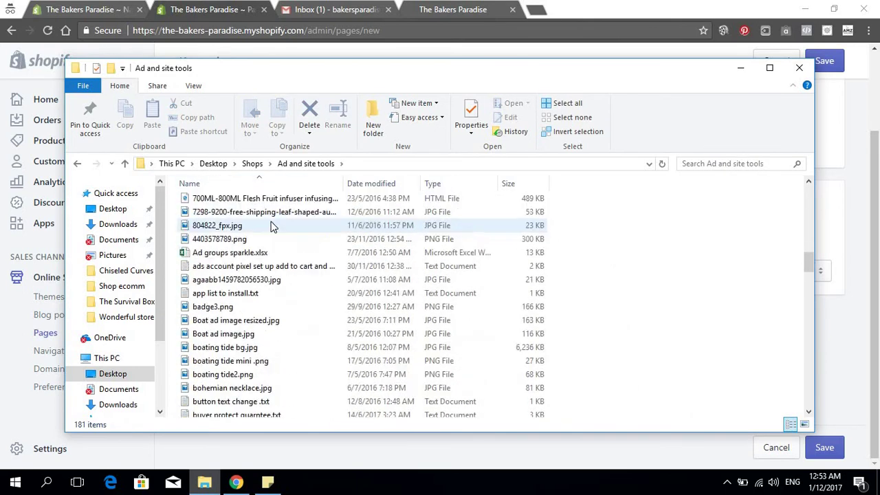
scroll(274, 228, "down", 4)
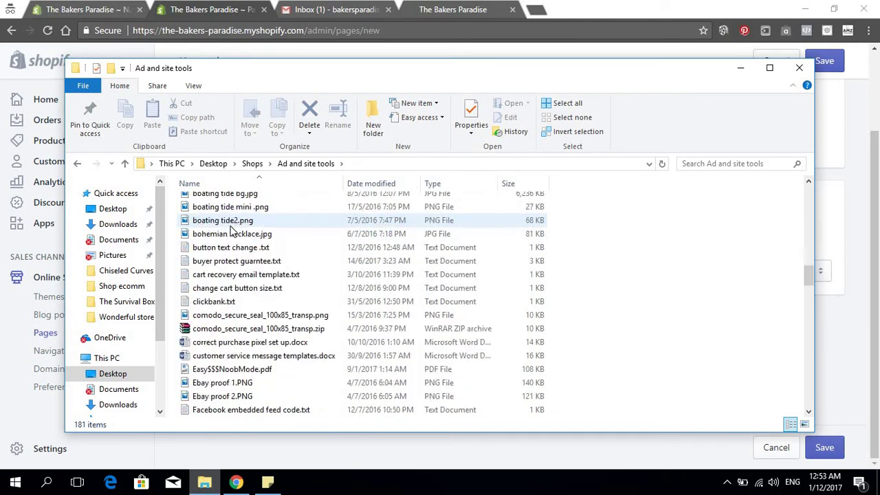
scroll(230, 230, "down", 15)
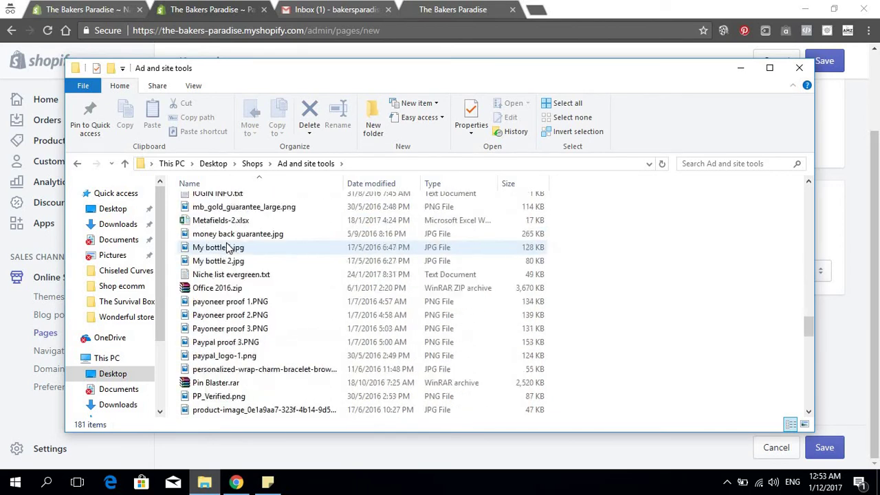
scroll(229, 247, "down", 15)
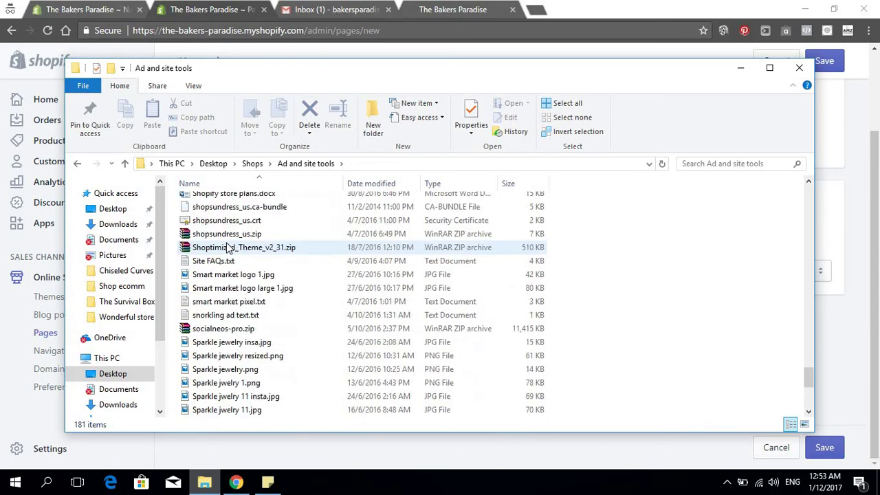
scroll(229, 248, "up", 4)
scroll(226, 247, "down", 1)
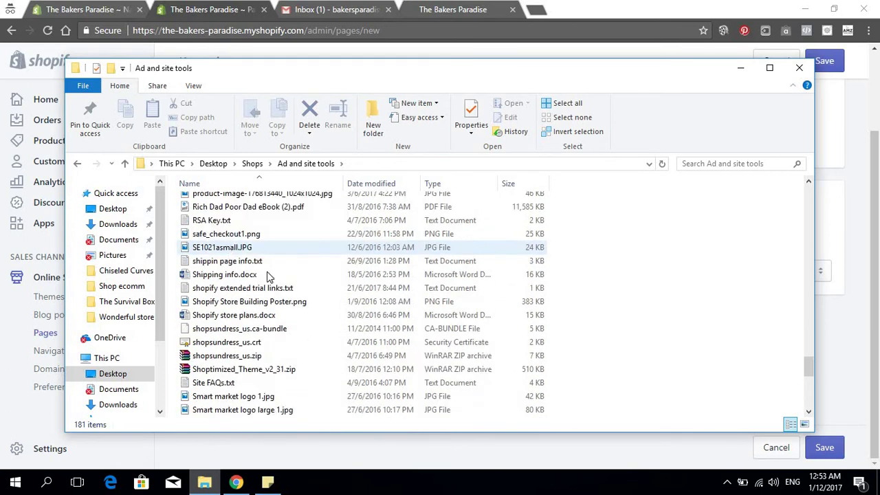
double_click(234, 262)
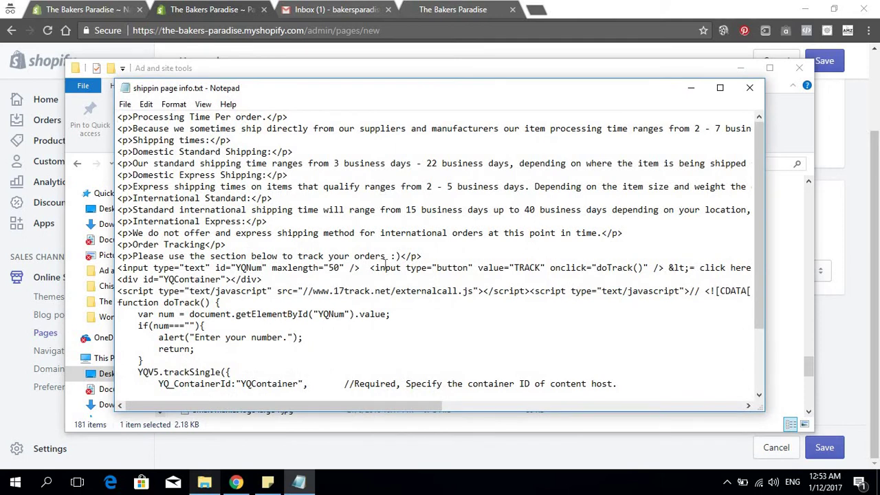
key("ctrl+a")
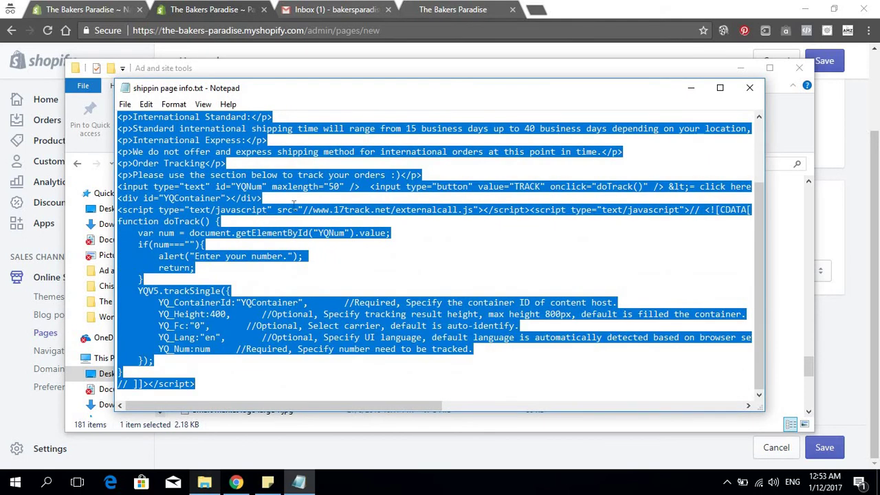
left_click(688, 90)
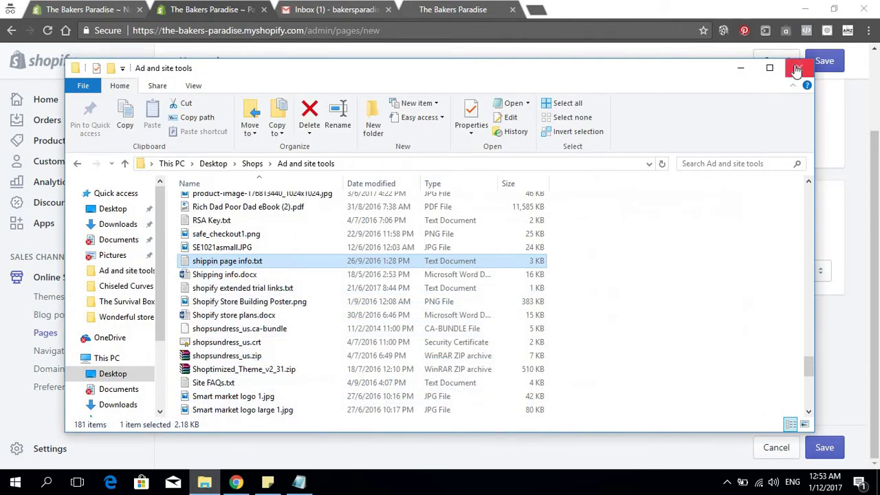
Paste the shipping text and tracking script into the page content via the HTML view
left_click(799, 67)
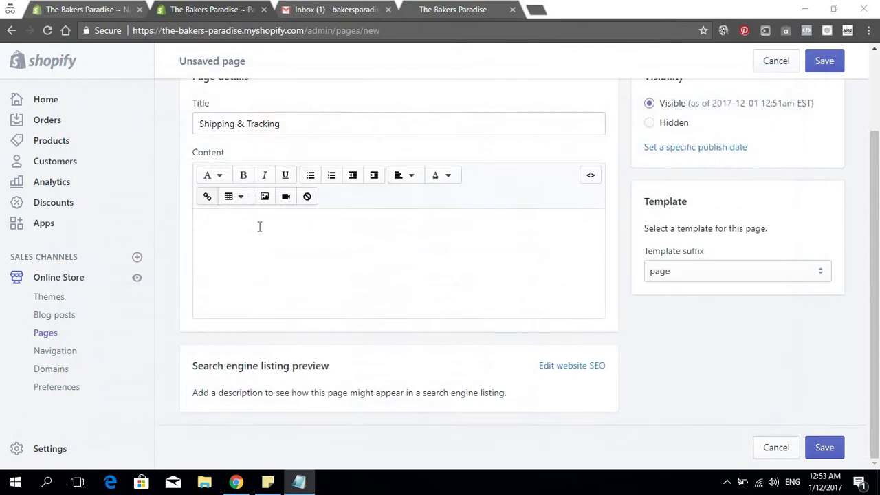
left_click(587, 174)
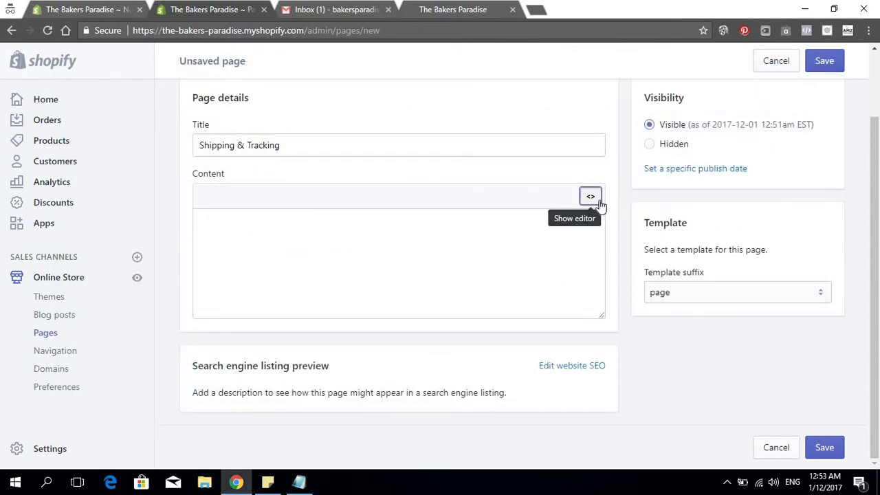
left_click(418, 251)
key("ctrl+v")
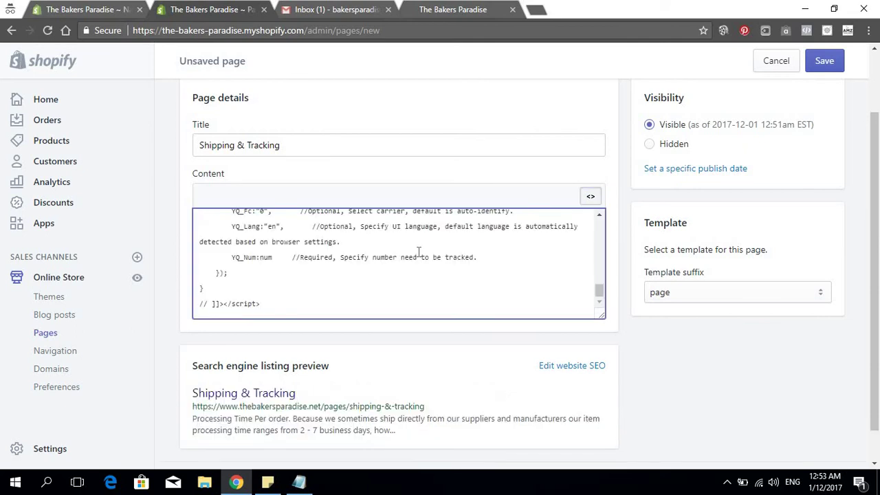
left_click(589, 199)
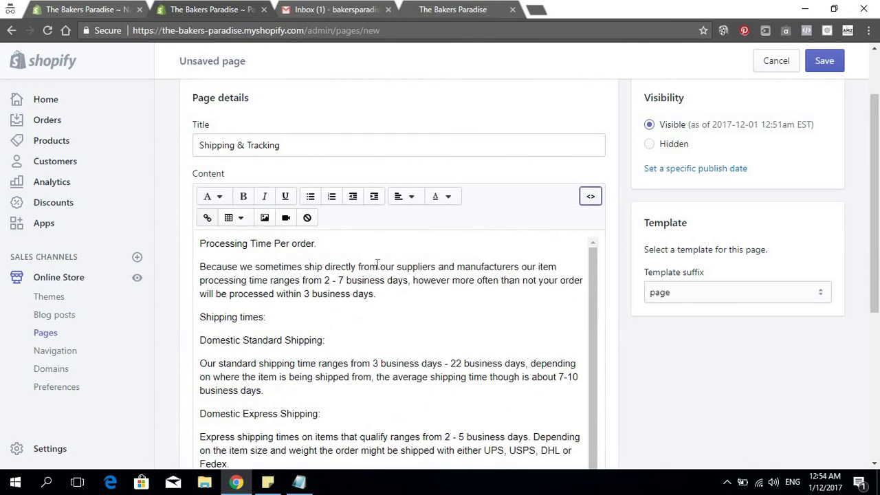
Save the Shipping & Tracking page and review the result
scroll(379, 265, "down", 6)
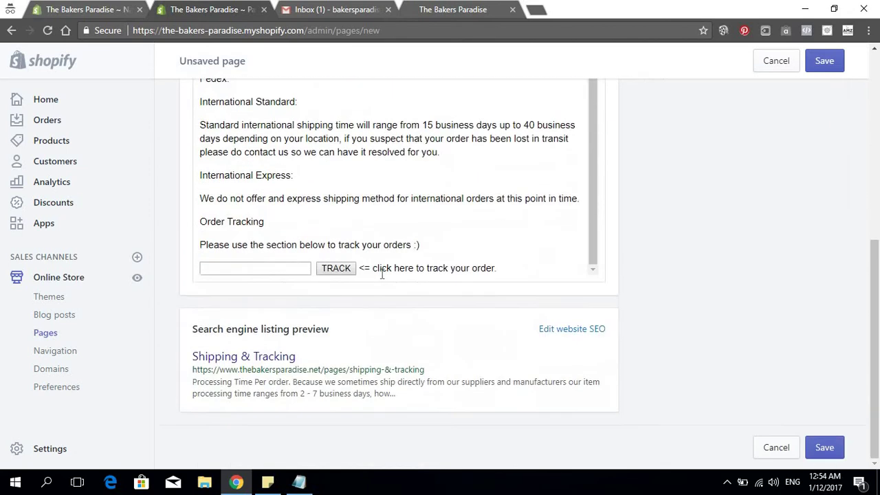
scroll(396, 256, "up", 6)
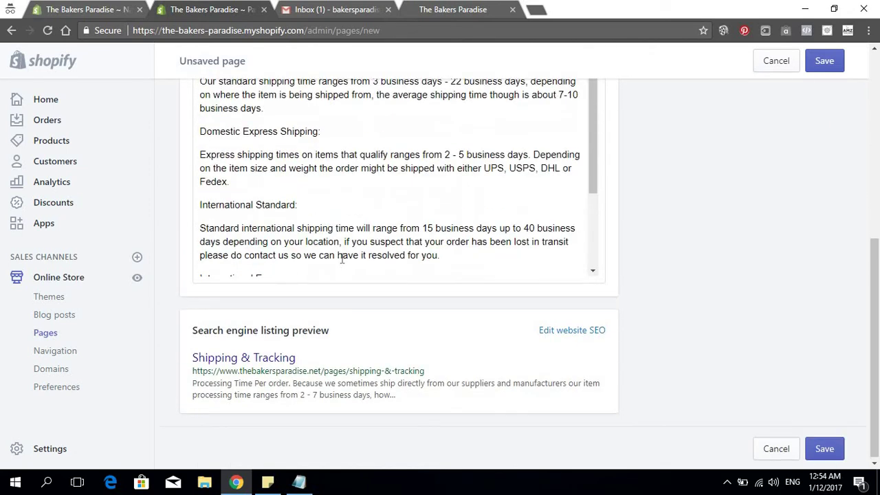
scroll(399, 219, "up", 4)
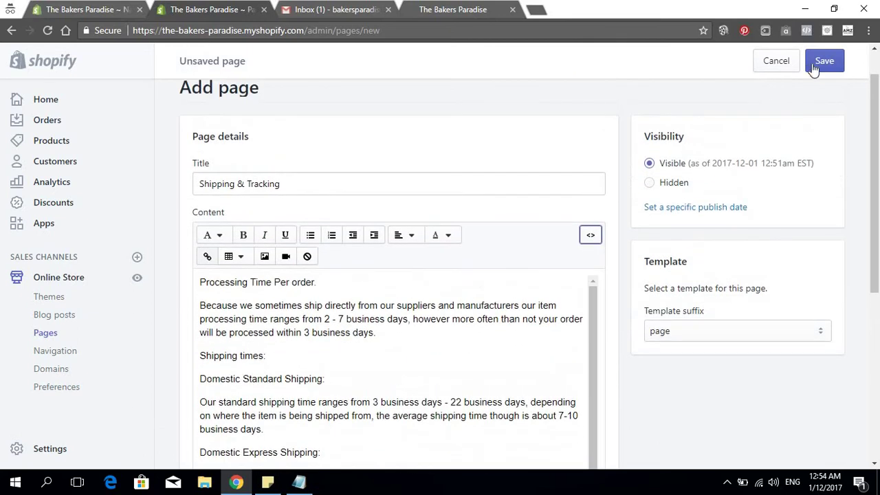
left_click(823, 61)
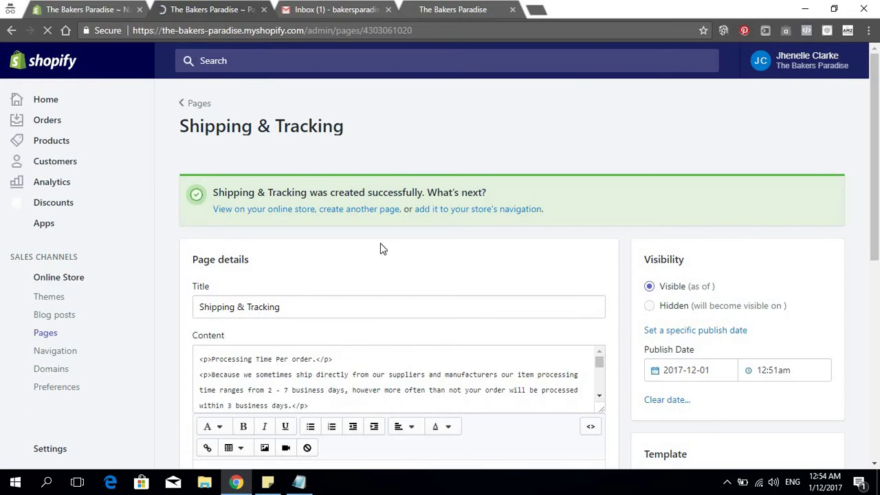
scroll(417, 237, "down", 2)
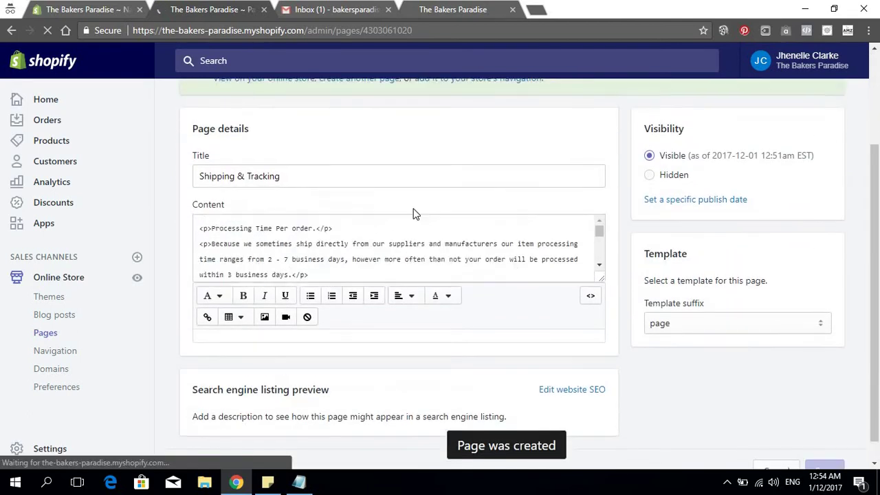
scroll(416, 213, "up", 2)
scroll(418, 207, "down", 2)
scroll(517, 196, "up", 3)
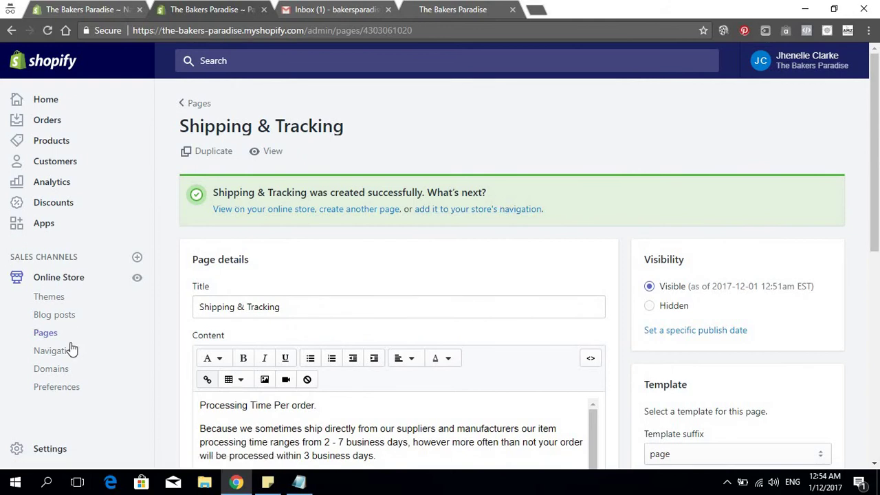
Add a Footer menu item linking to the Shipping & Tracking page
left_click(81, 9)
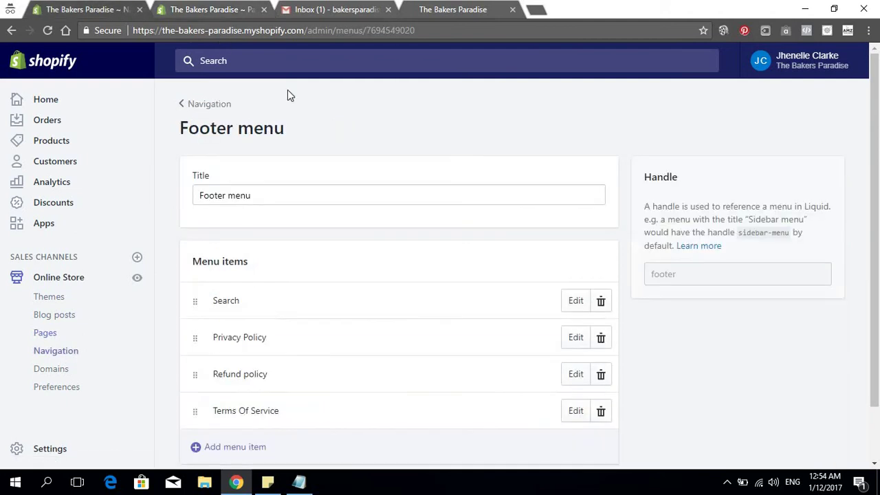
scroll(323, 158, "down", 1)
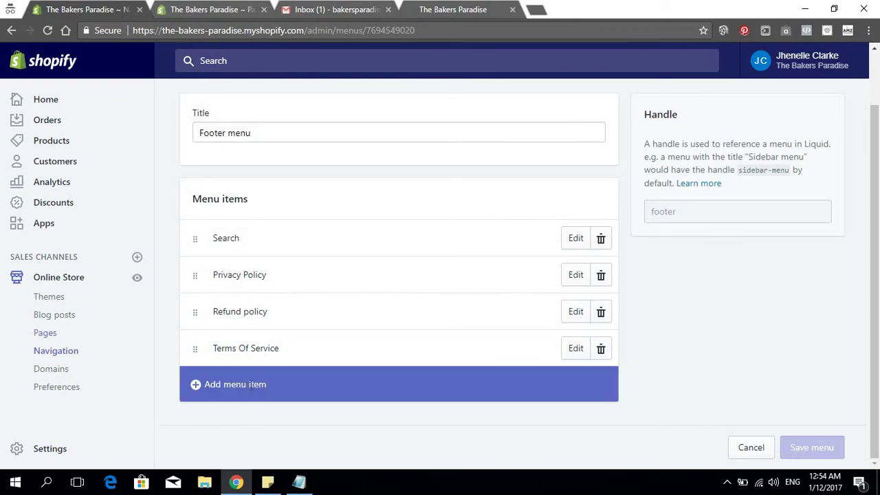
left_click(310, 385)
left_click(310, 266)
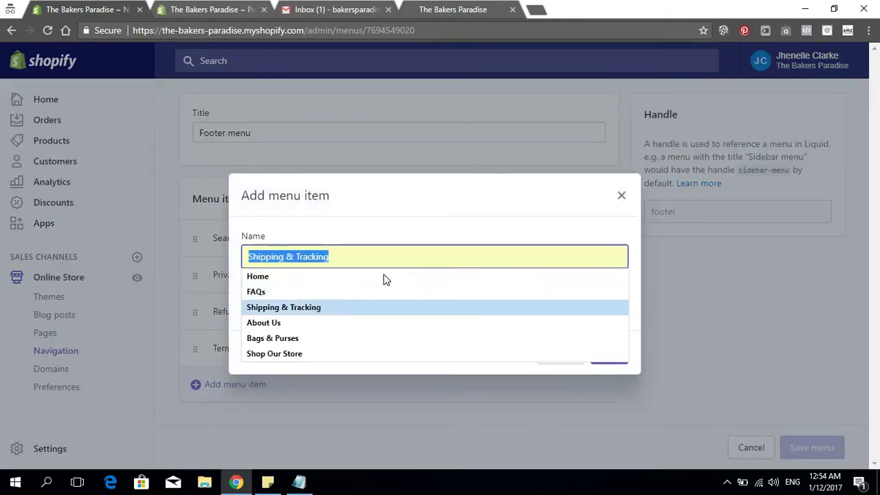
left_click(319, 333)
left_click(322, 307)
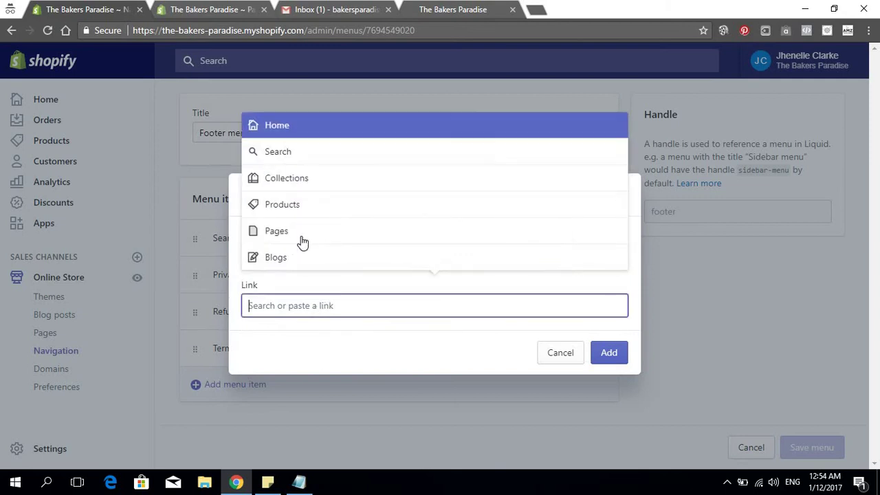
left_click(301, 234)
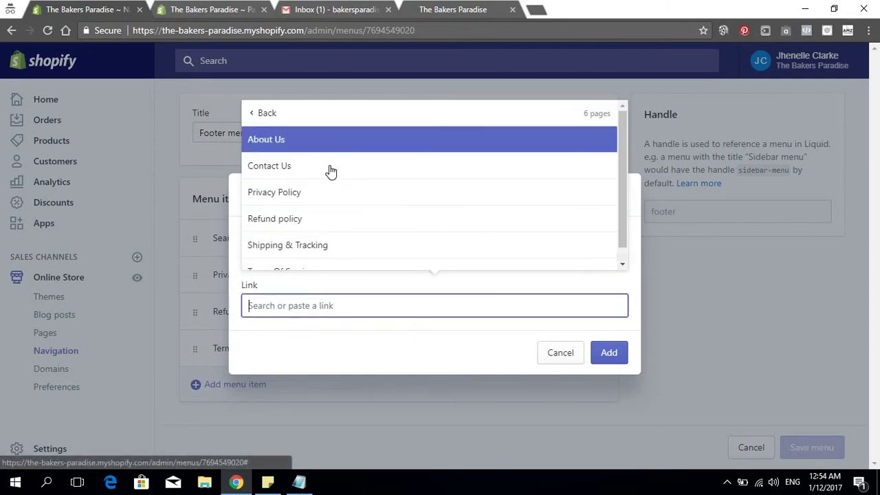
scroll(329, 182, "down", 1)
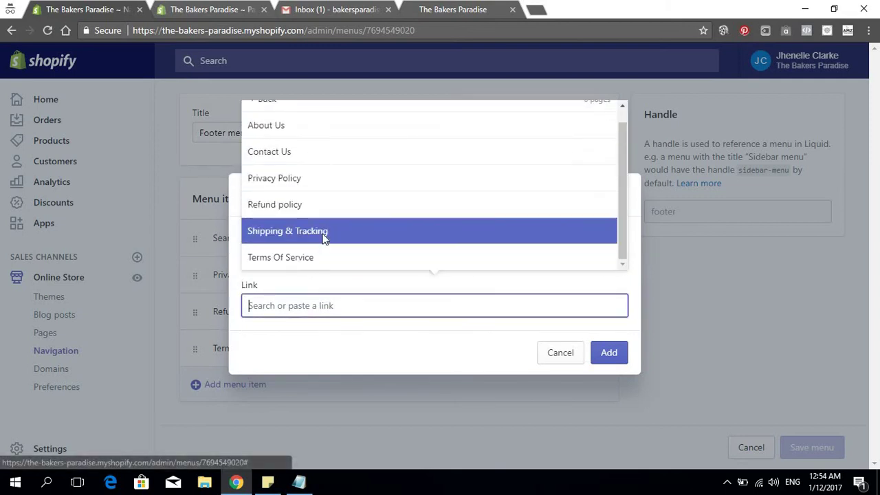
left_click(323, 230)
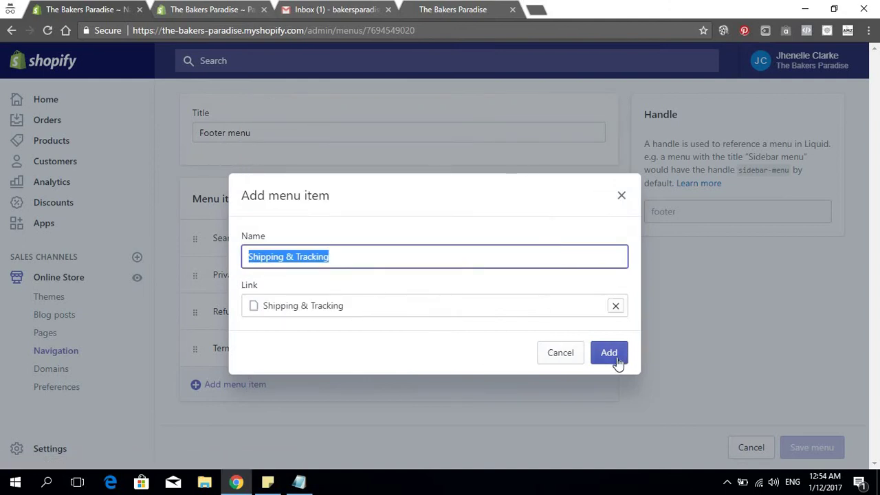
left_click(615, 363)
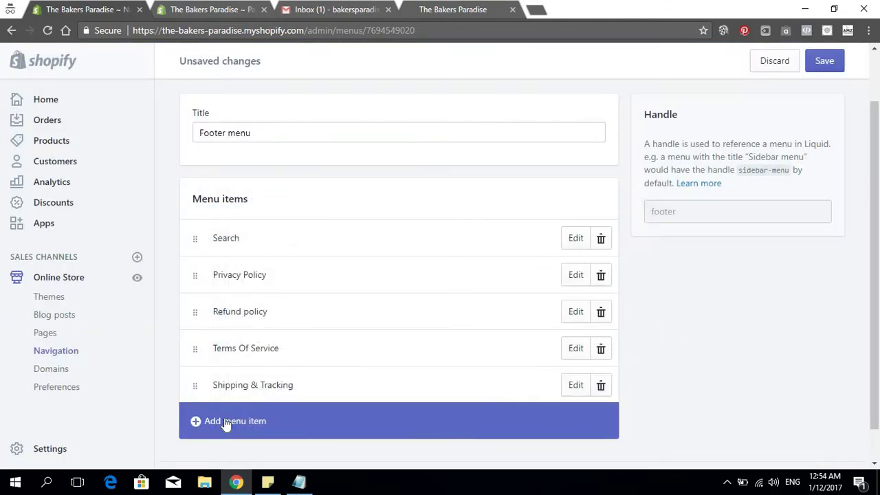
Add a second Footer menu item linking to the Contact Us page
left_click(226, 427)
left_click(269, 305)
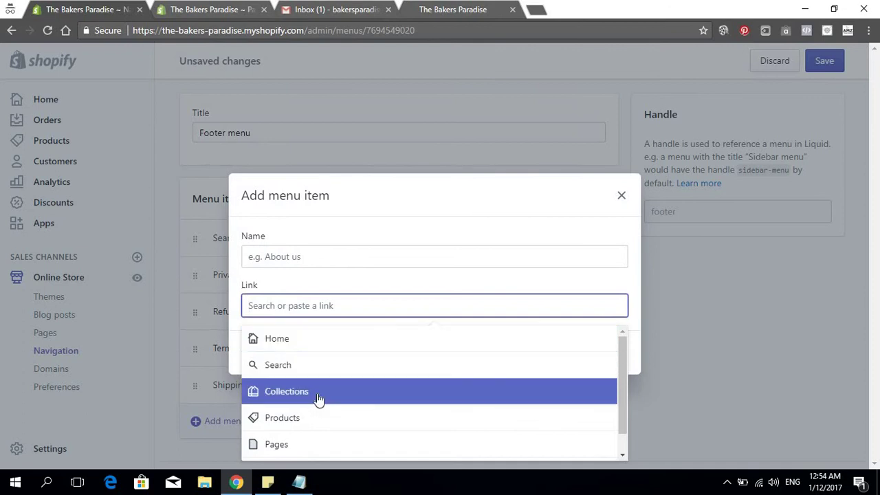
scroll(314, 412, "down", 1)
left_click(313, 423)
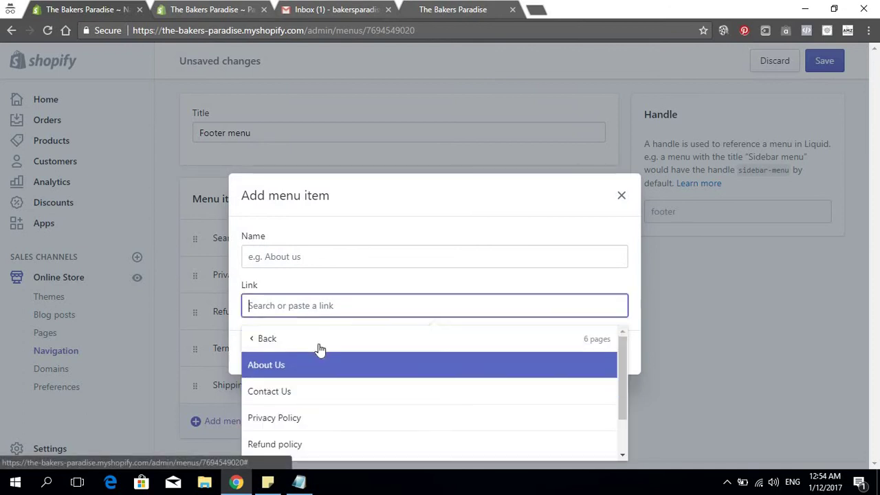
scroll(314, 388, "down", 2)
scroll(310, 393, "up", 2)
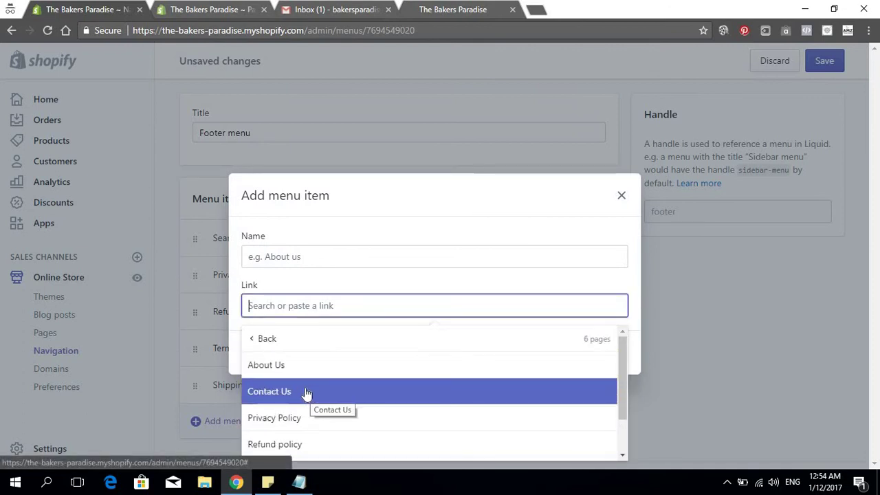
left_click(305, 392)
left_click(600, 356)
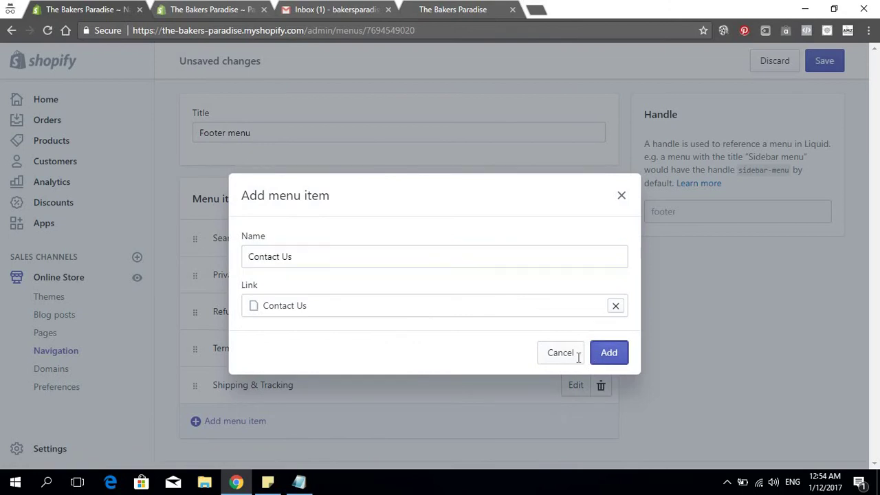
scroll(308, 370, "down", 1)
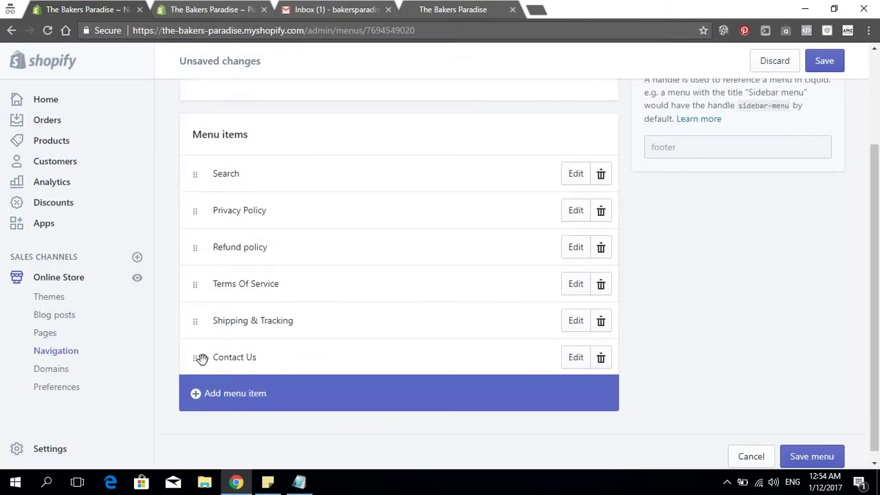
Move Contact Us below Search and Refund policy above Privacy Policy, then save the Footer menu
left_click_drag(201, 358, 219, 218)
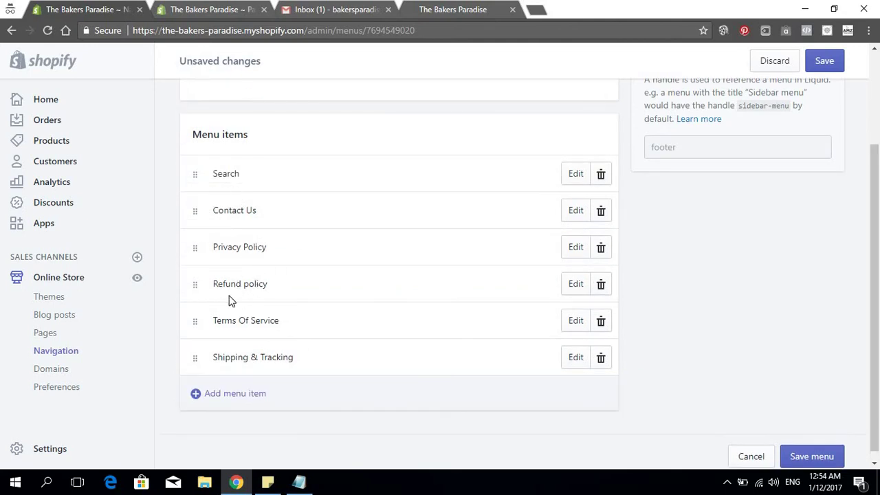
left_click_drag(195, 284, 197, 255)
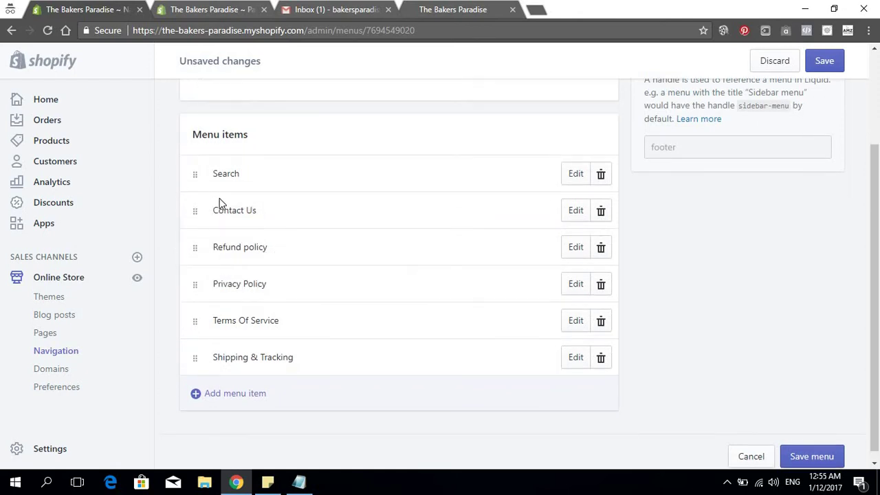
scroll(591, 364, "up", 1)
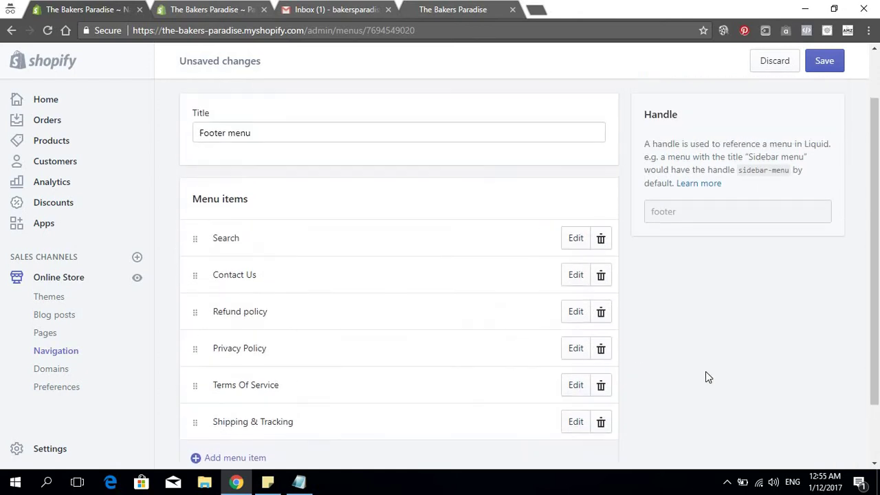
scroll(705, 372, "down", 1)
left_click(806, 448)
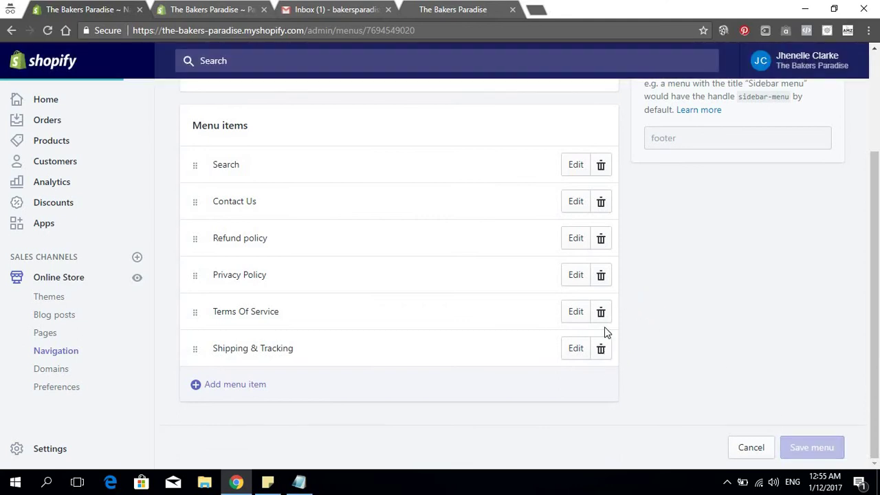
scroll(481, 336, "up", 2)
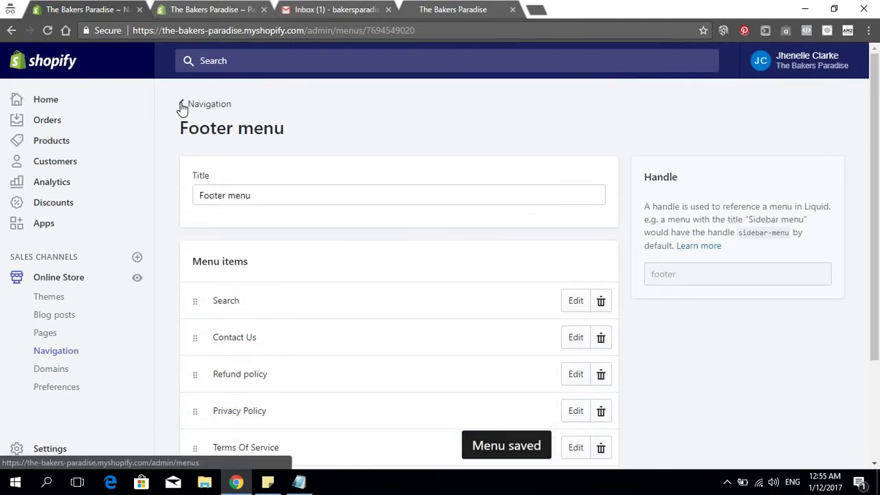
left_click(183, 106)
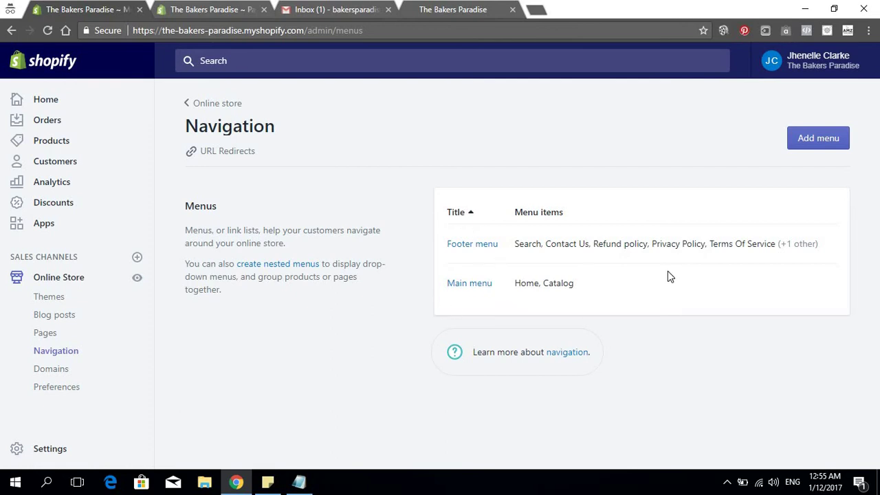
Add a new menu titled 'Catalog' and save it
left_click(813, 141)
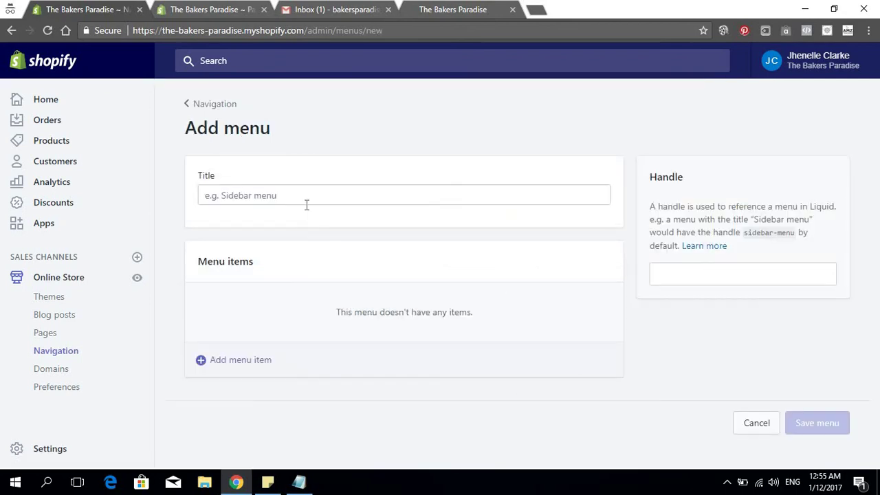
left_click(308, 204)
type("Catalog")
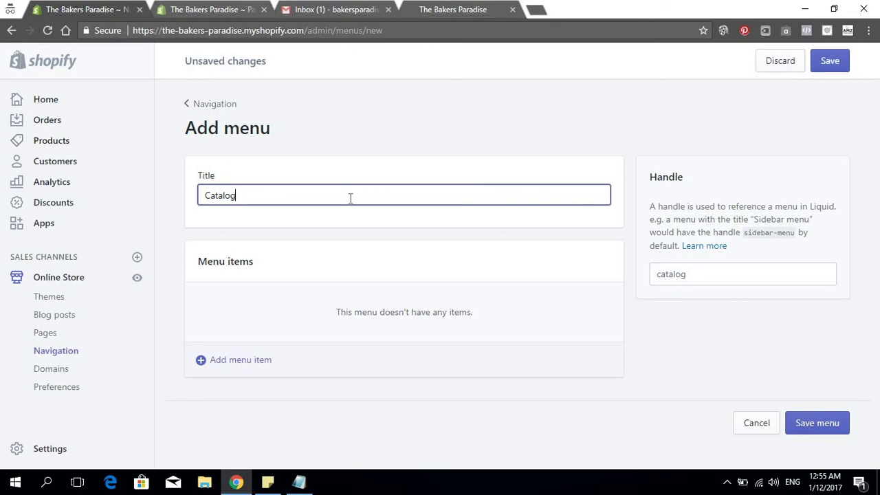
left_click(833, 424)
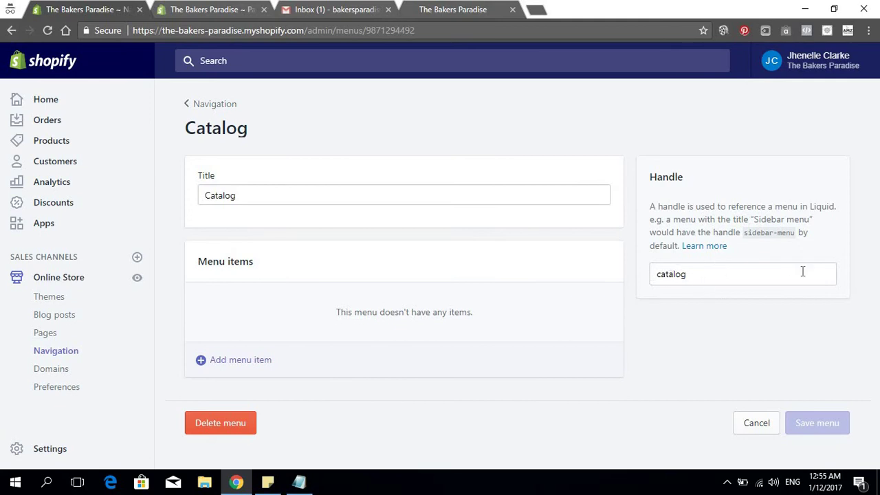
Return to the Navigation menu list and highlight 'Catalog' among the Main menu items
left_click(11, 32)
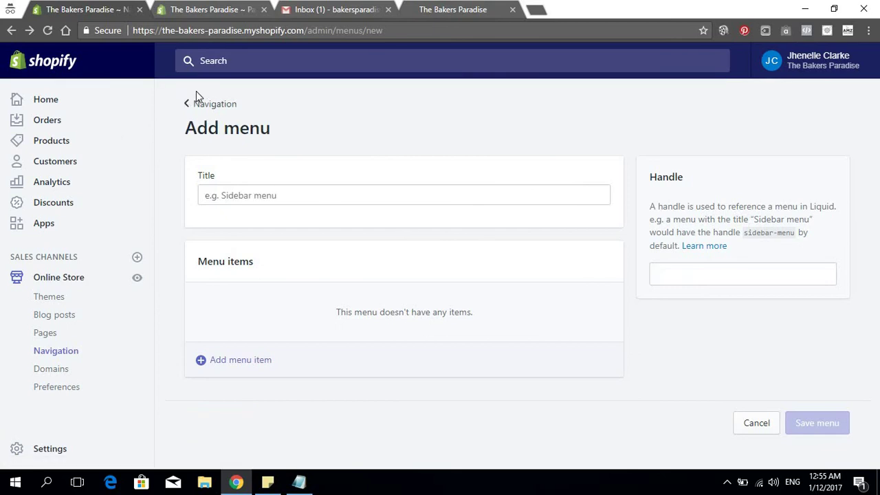
left_click(210, 104)
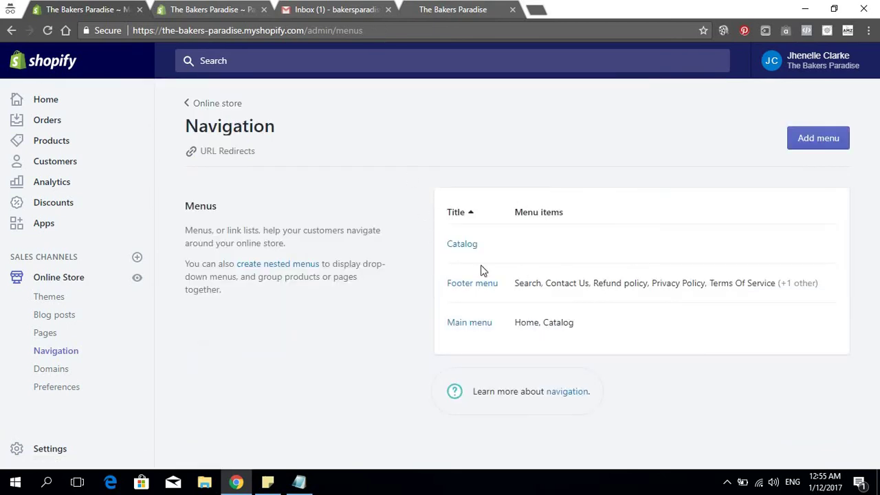
double_click(580, 328)
left_click(566, 322)
left_click_drag(543, 325, 594, 322)
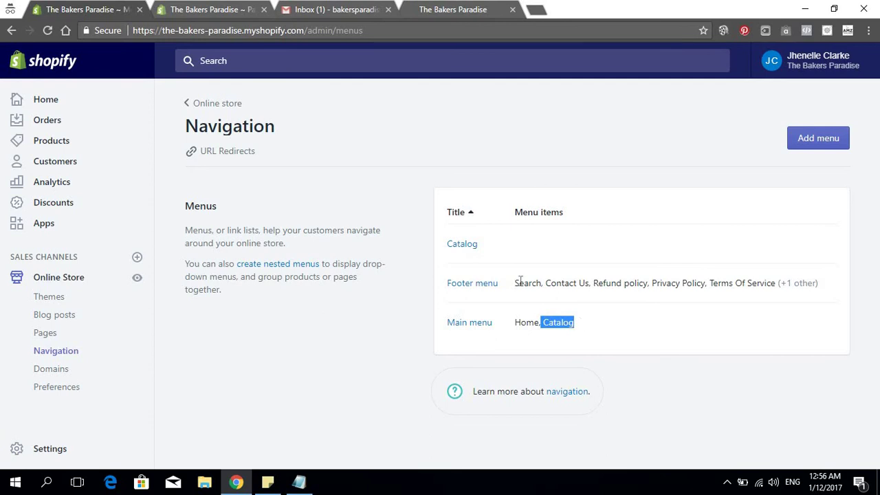
left_click(428, 217)
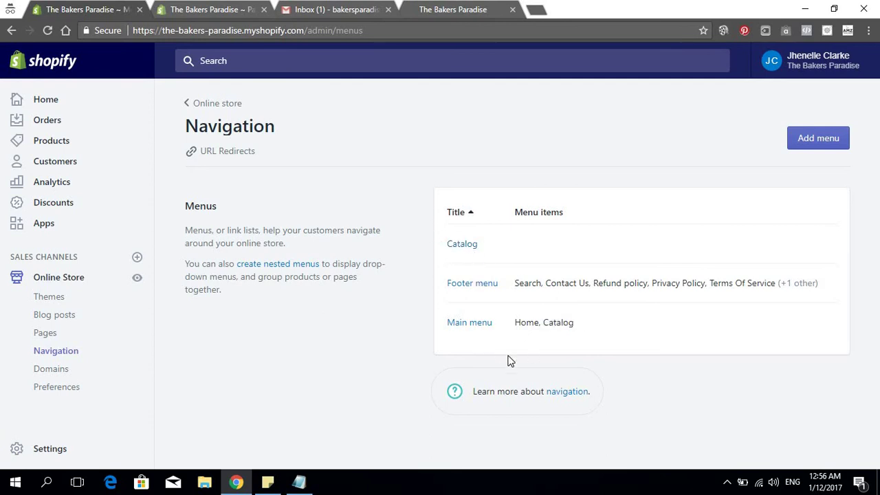
Add a Main menu item linking to the About Us page
left_click(471, 324)
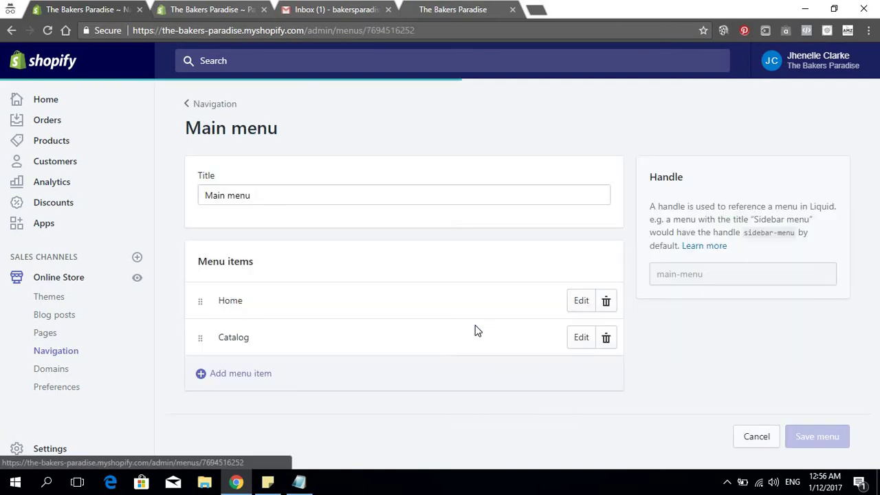
left_click(237, 373)
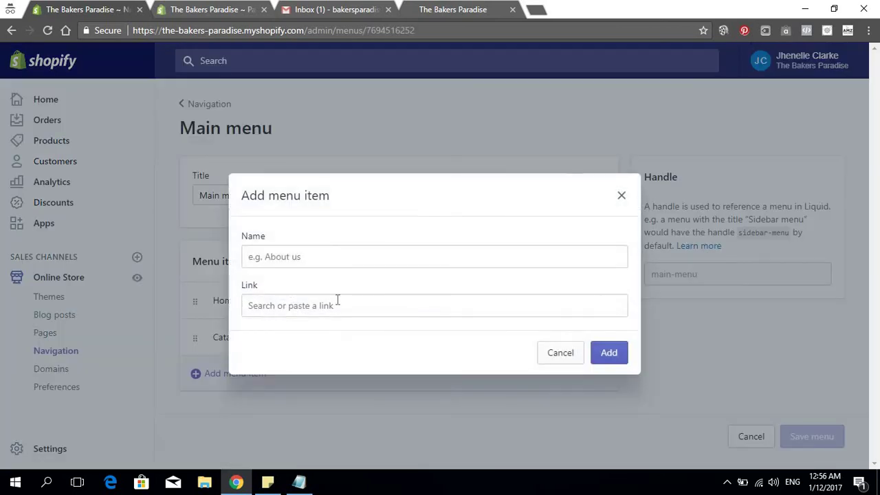
left_click(338, 305)
left_click(291, 450)
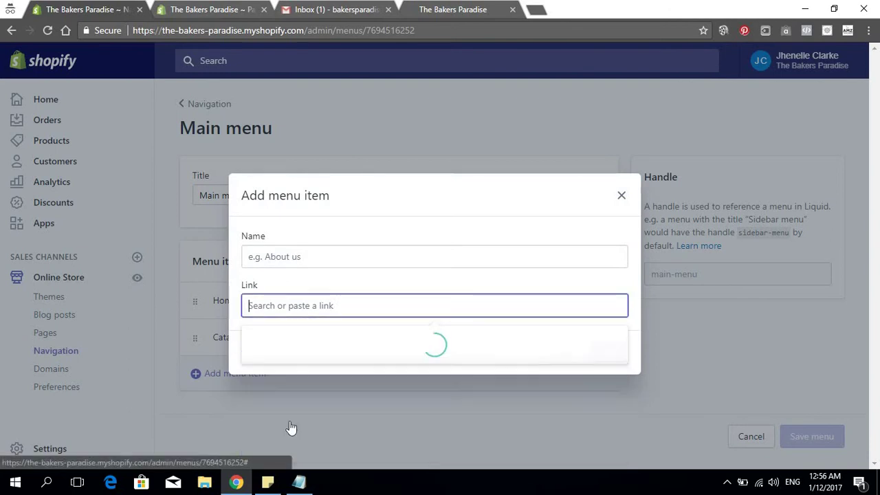
left_click(304, 366)
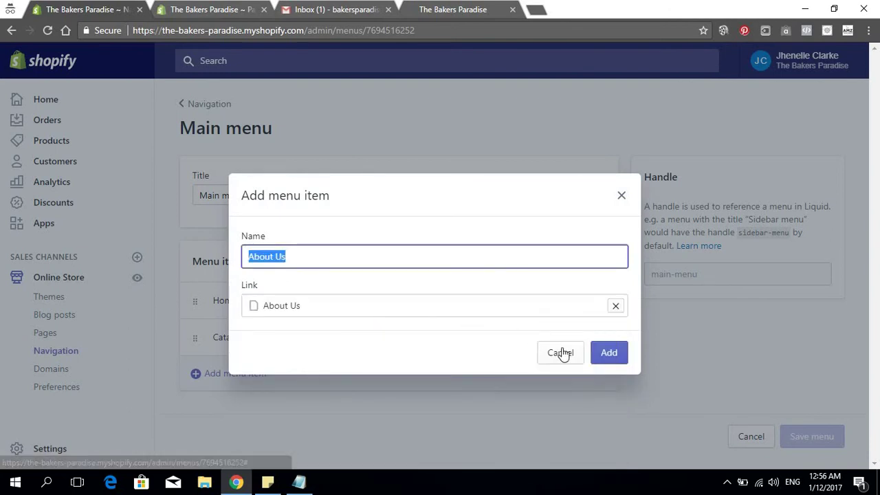
left_click(609, 353)
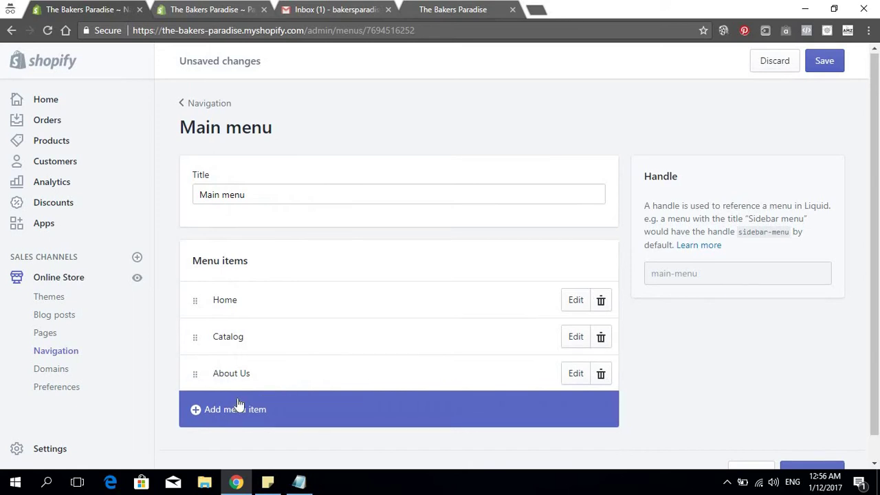
Add another Main menu item linking to the Contact Us page
scroll(238, 403, "down", 1)
left_click(206, 387)
left_click(325, 307)
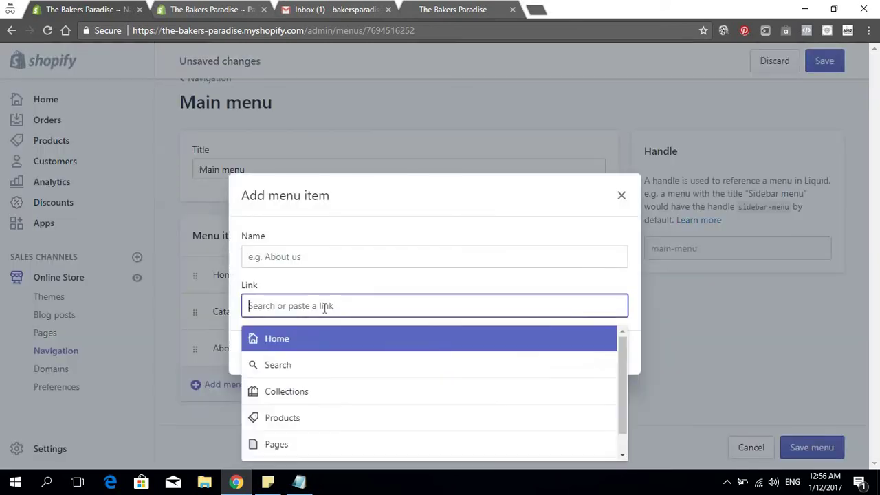
scroll(310, 433, "down", 1)
scroll(305, 394, "up", 1)
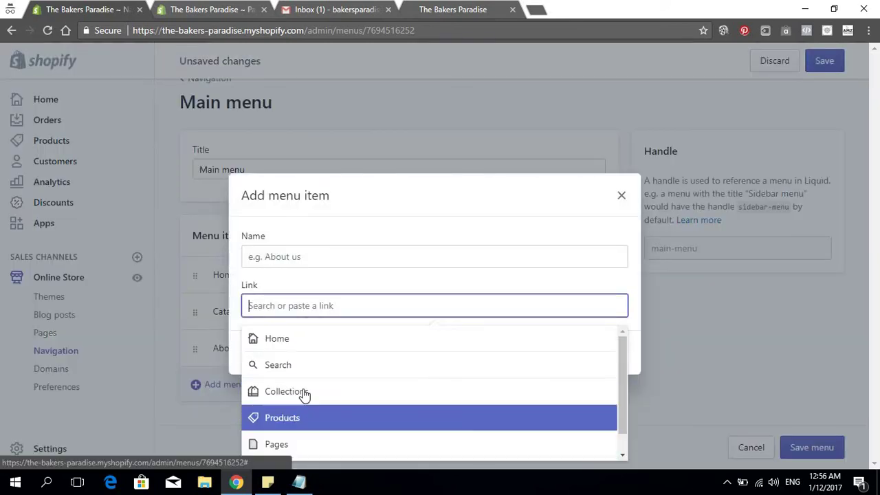
scroll(304, 393, "down", 1)
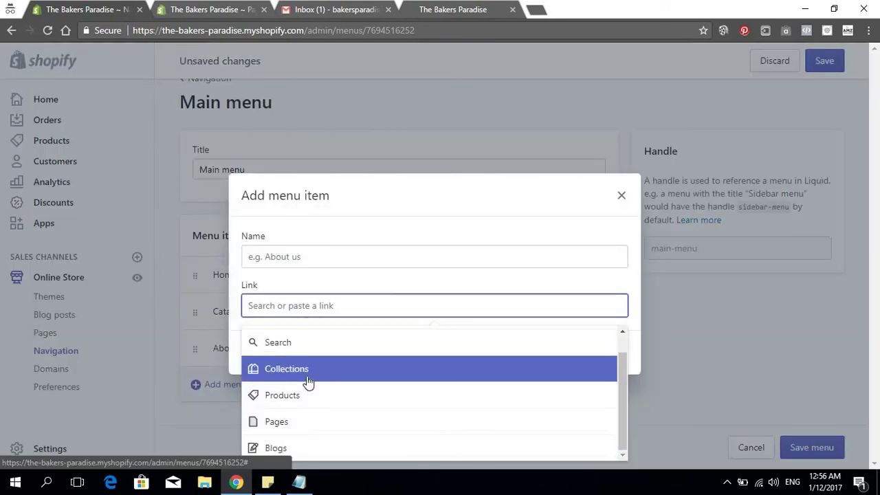
left_click(301, 423)
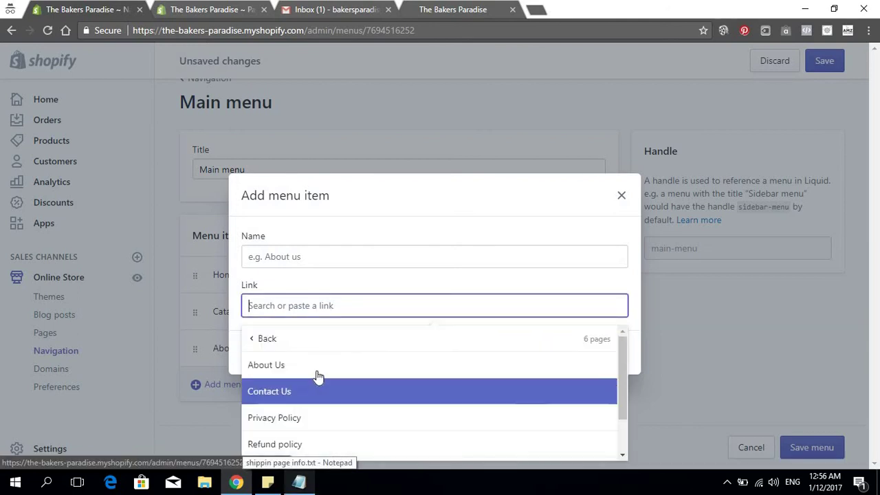
left_click(319, 399)
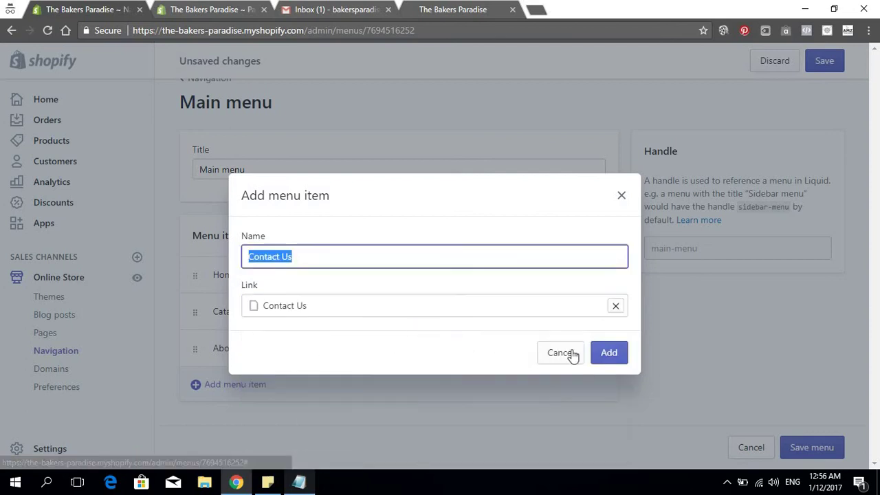
left_click(610, 353)
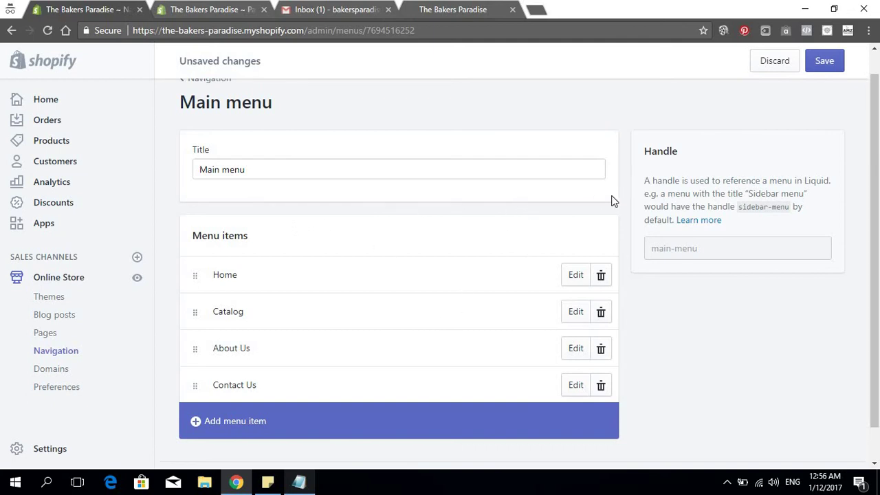
Save the Main menu and go back to the Navigation menu list
scroll(638, 271, "up", 1)
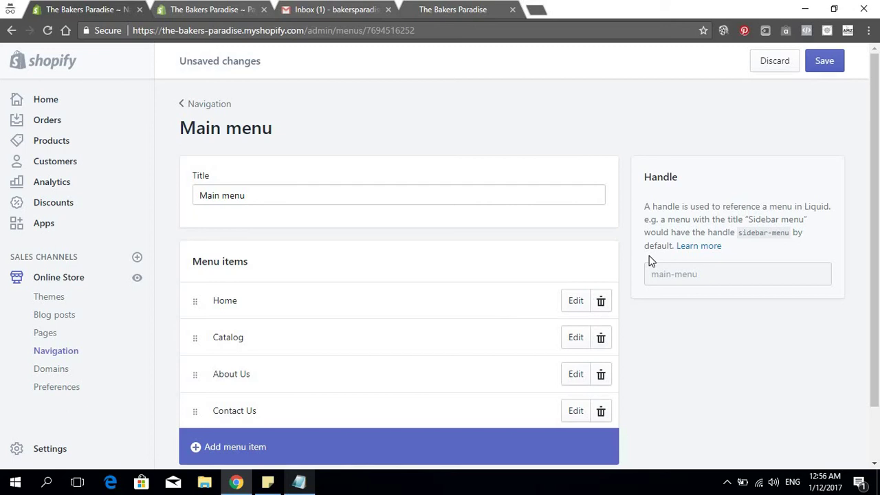
scroll(443, 303, "down", 1)
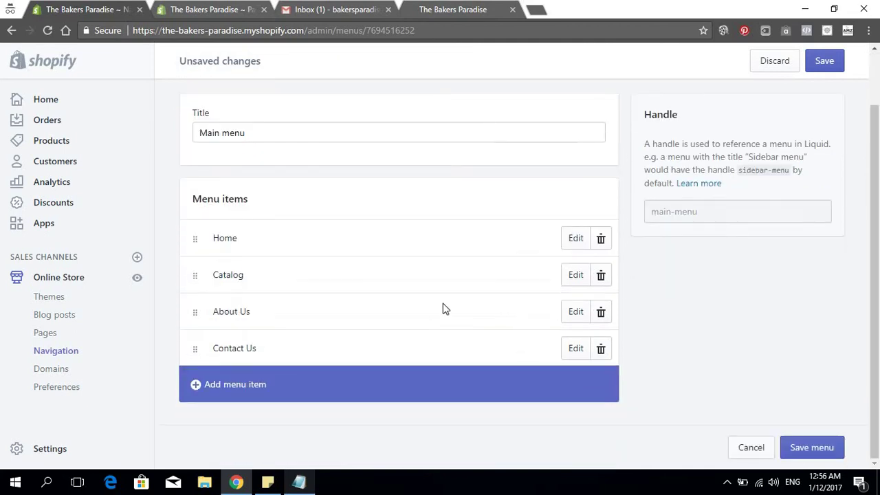
scroll(476, 256, "up", 1)
left_click(825, 62)
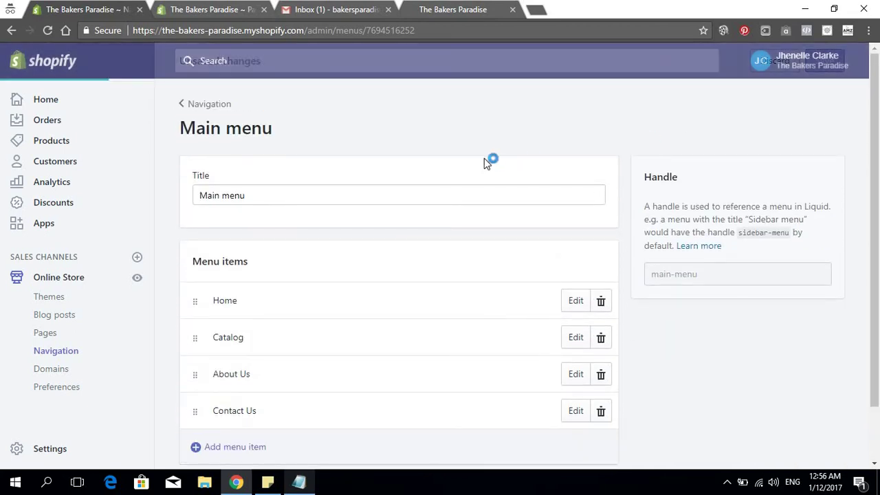
scroll(508, 176, "down", 1)
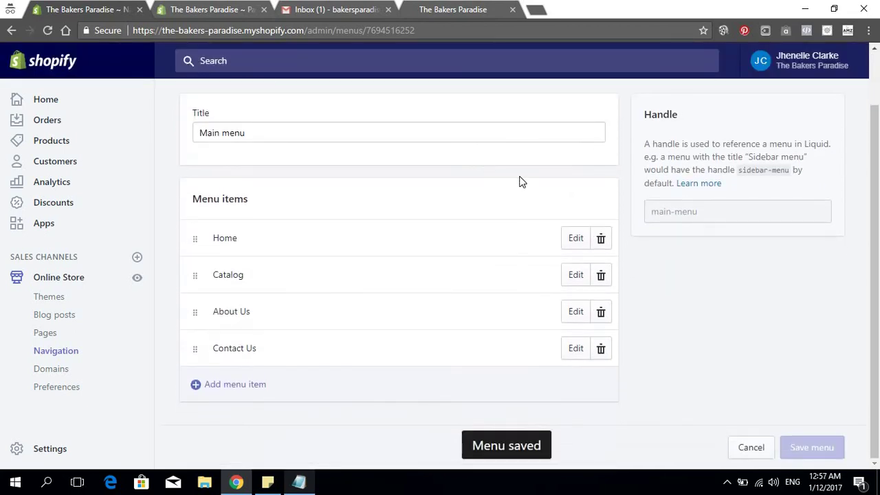
scroll(307, 182, "up", 1)
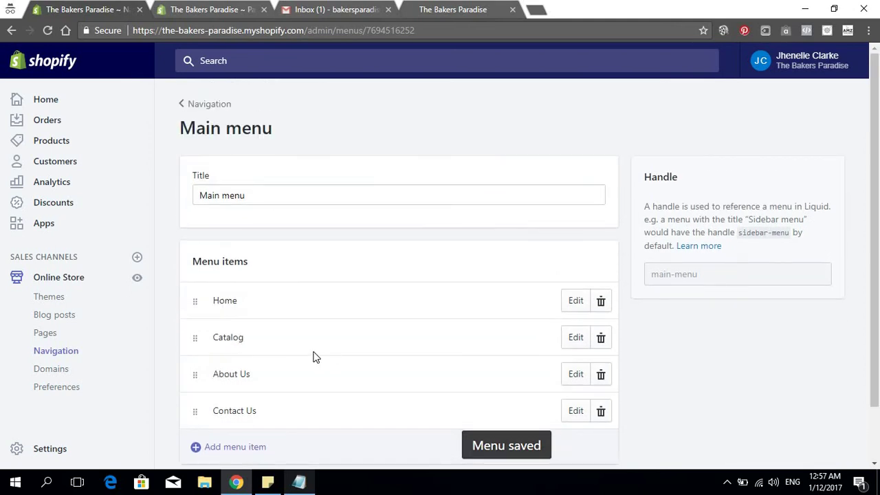
left_click(183, 104)
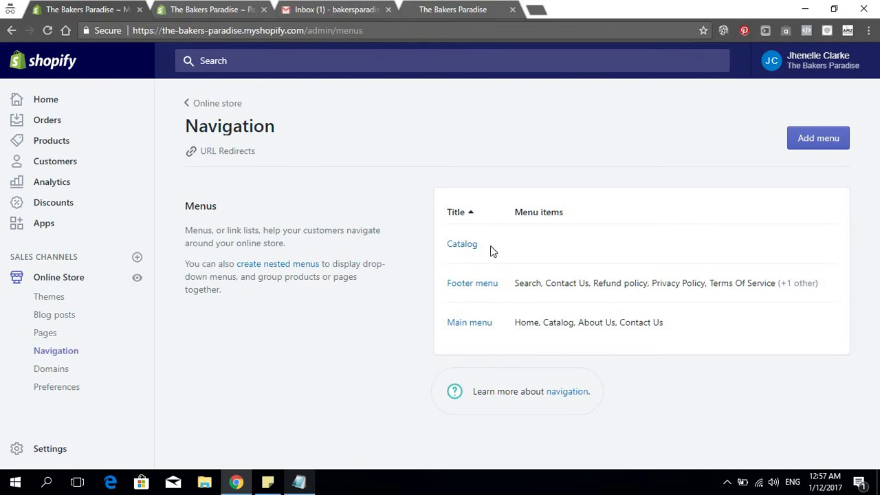
Change the Main menu's Catalog item link from All Products to All Collections
left_click(468, 324)
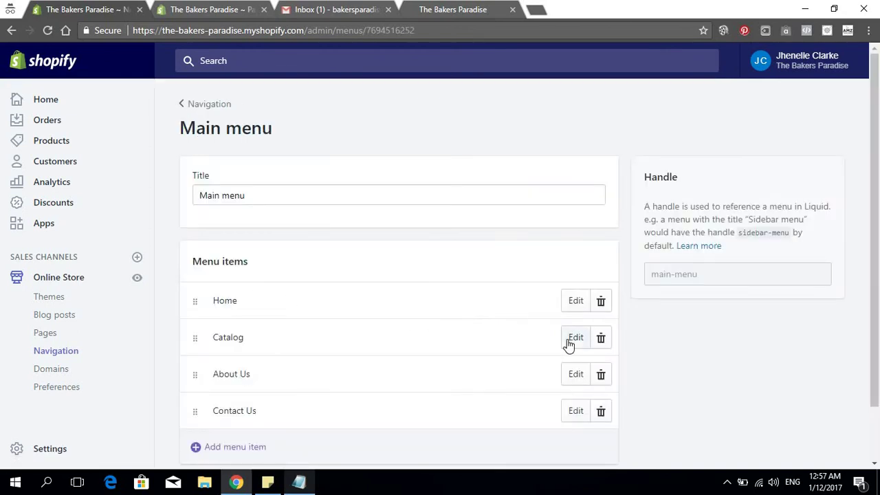
left_click(576, 337)
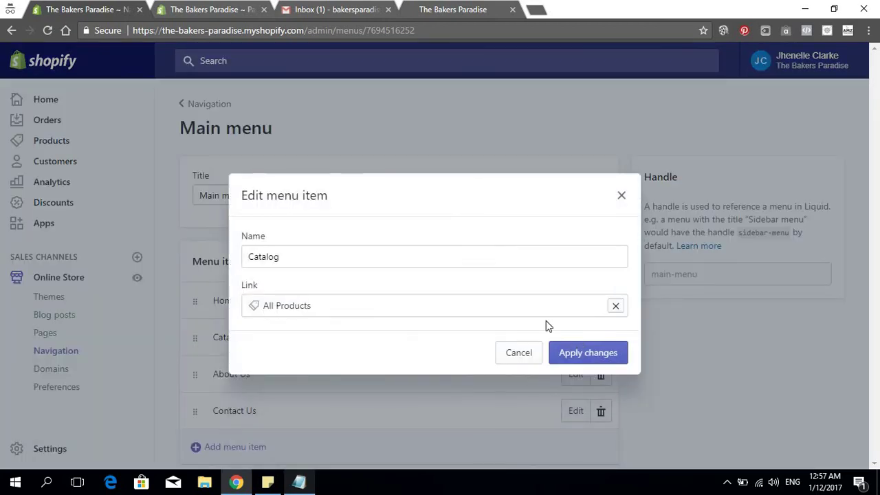
left_click(615, 305)
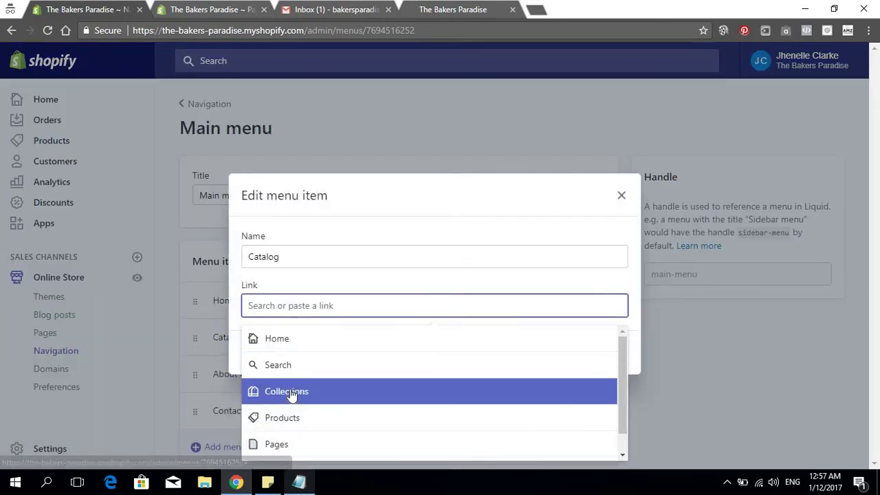
left_click(291, 390)
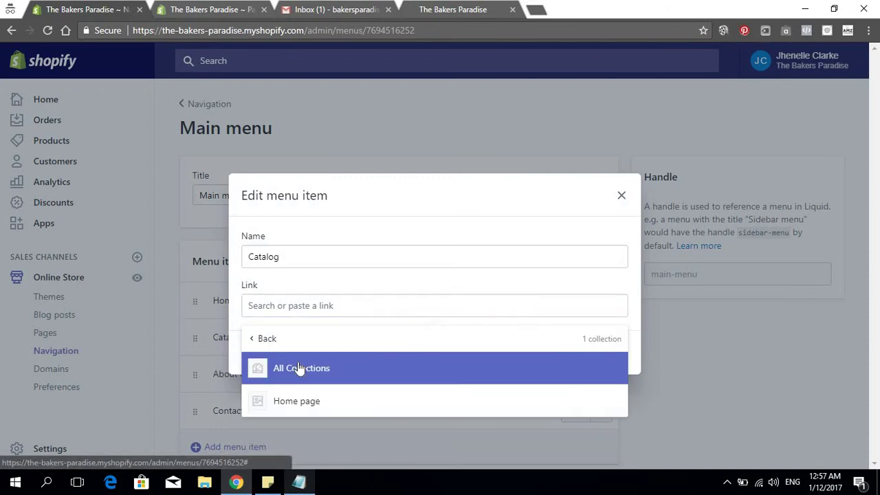
left_click(294, 368)
left_click(578, 354)
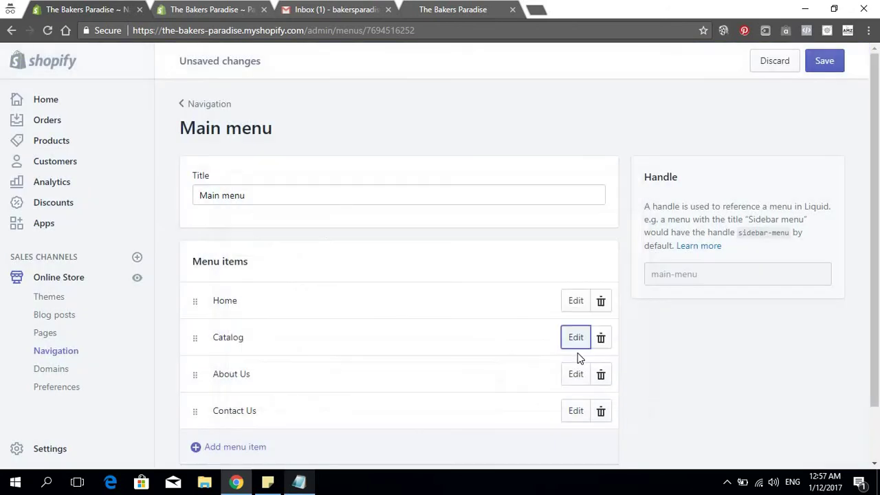
Save the Main menu and return to the Shipping & Tracking page editor
left_click(825, 62)
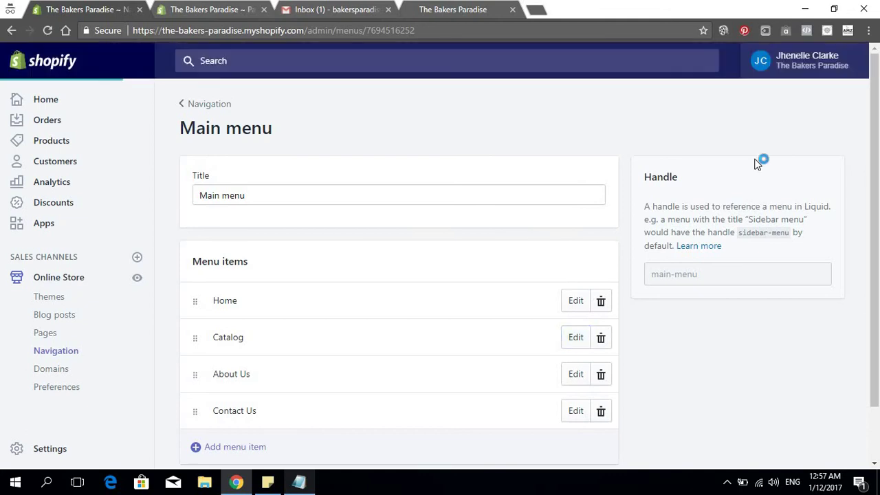
left_click(193, 106)
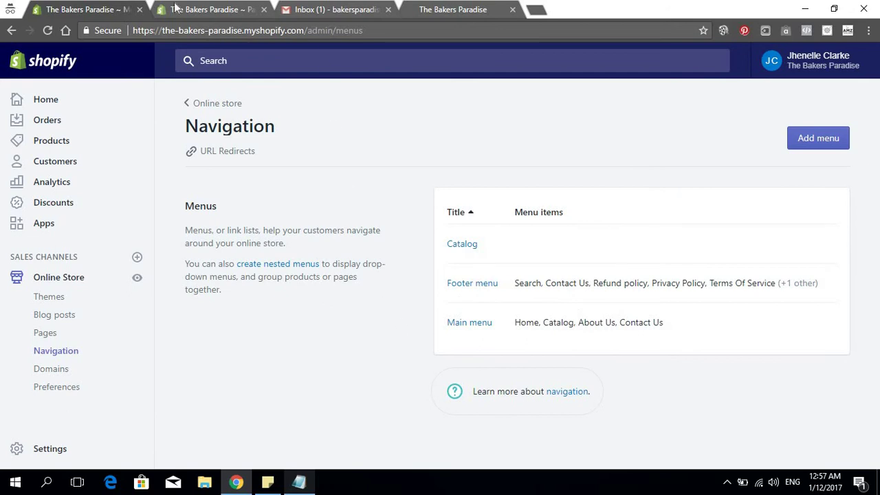
left_click(203, 8)
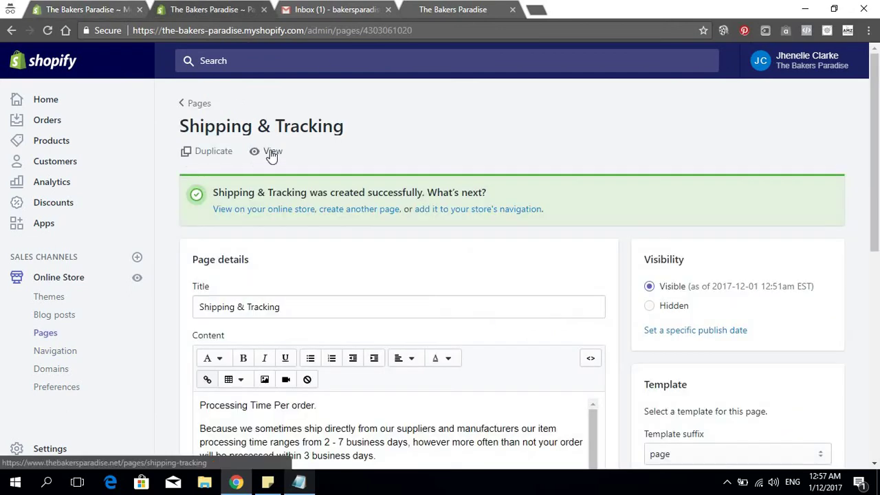
View the Shipping & Tracking page on the live store, then visit Home, Contact Us and Catalog
left_click(272, 153)
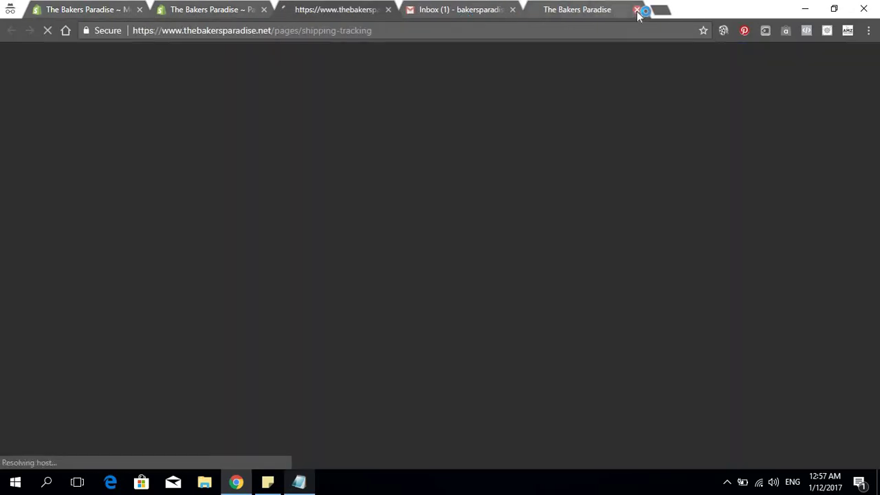
left_click(637, 11)
left_click(348, 69)
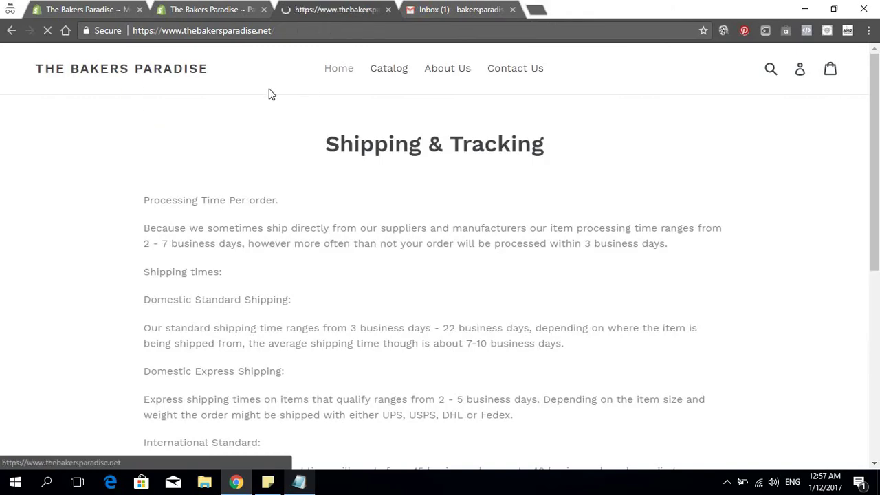
left_click(521, 67)
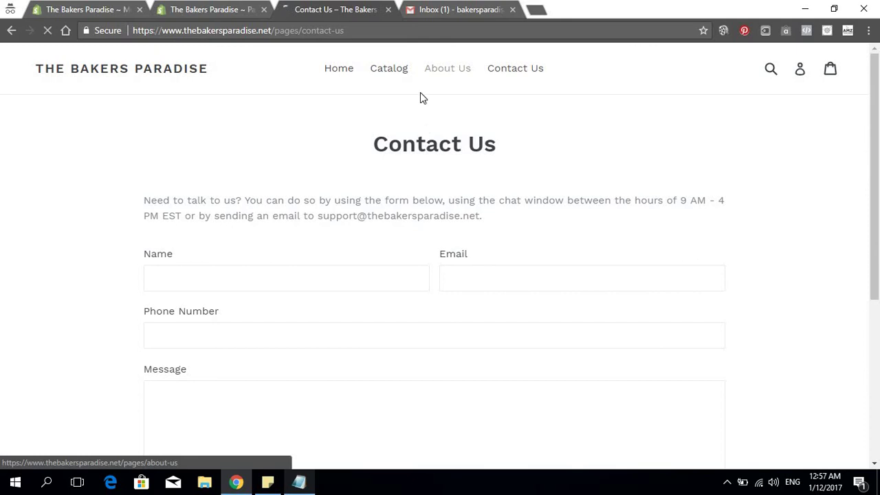
left_click(389, 69)
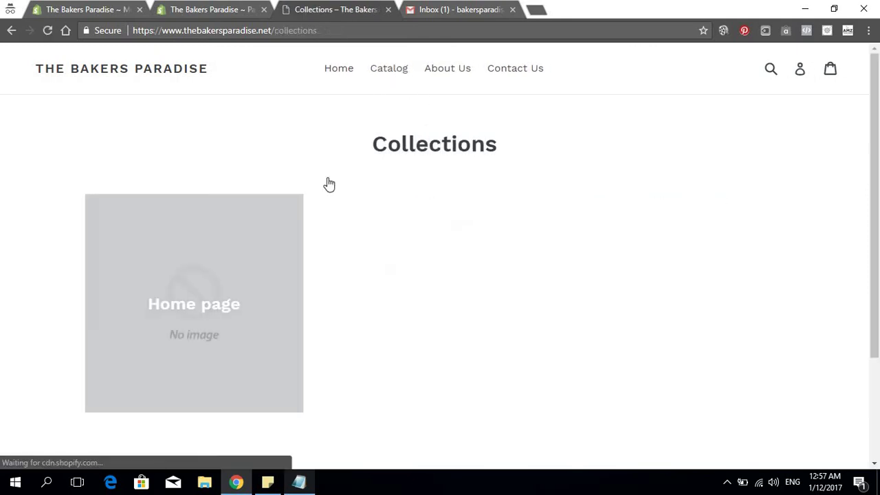
Check the storefront home page footer links, then return to the admin page editor
left_click(334, 77)
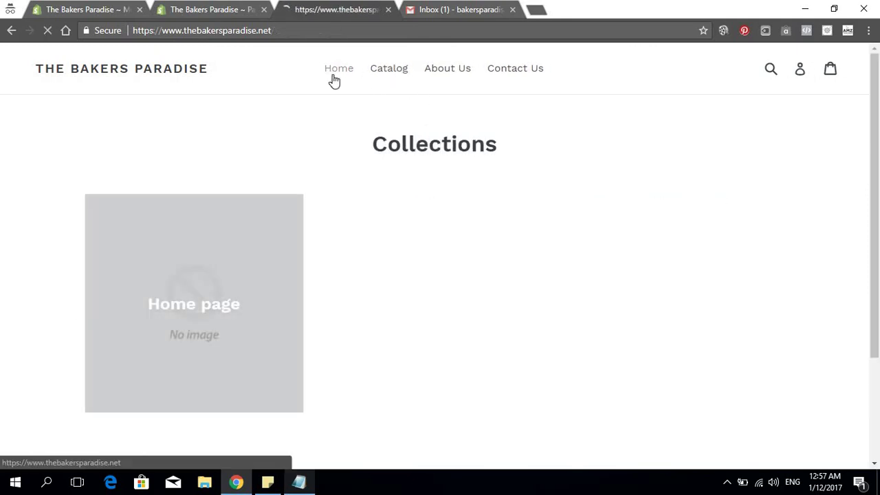
scroll(368, 121, "down", 15)
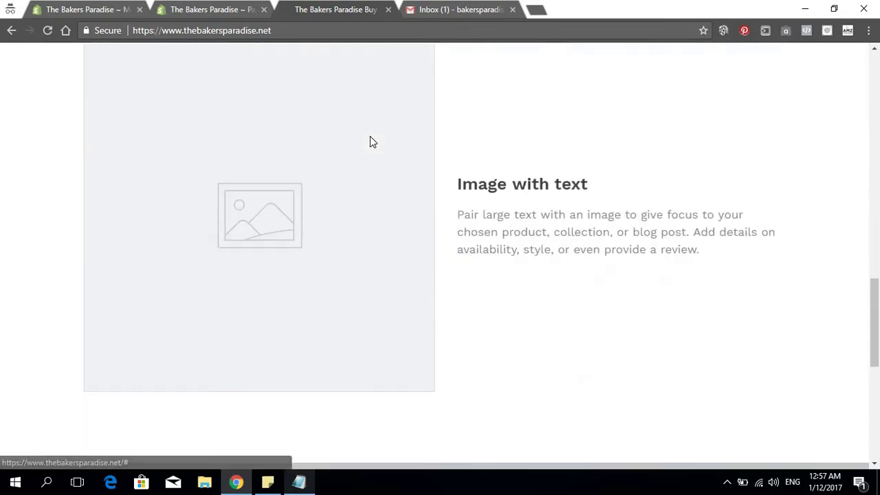
scroll(370, 142, "down", 6)
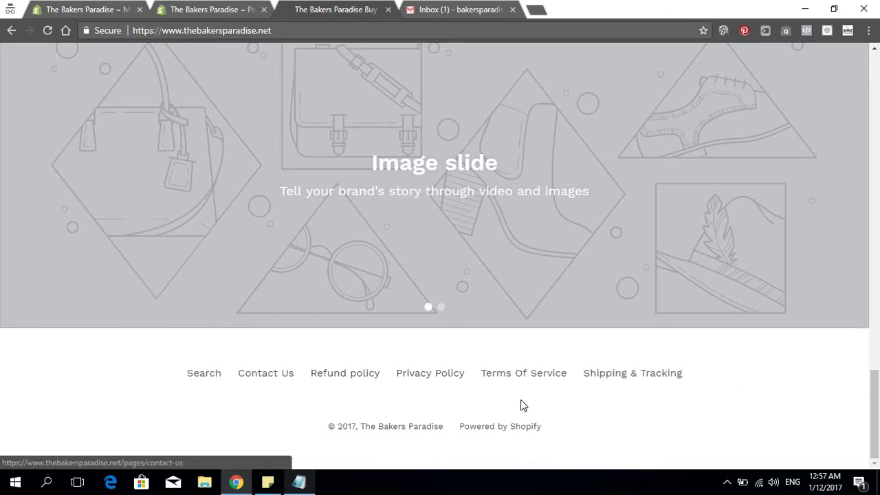
scroll(550, 401, "up", 10)
scroll(547, 395, "up", 9)
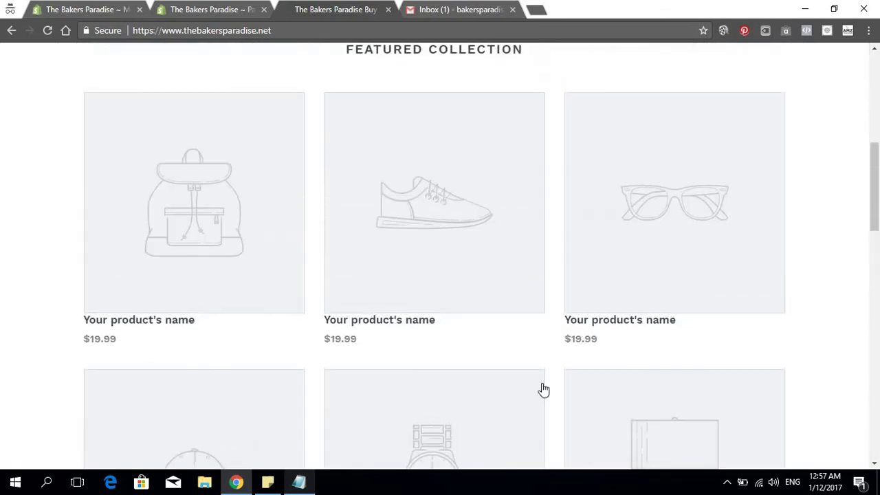
scroll(443, 272, "up", 2)
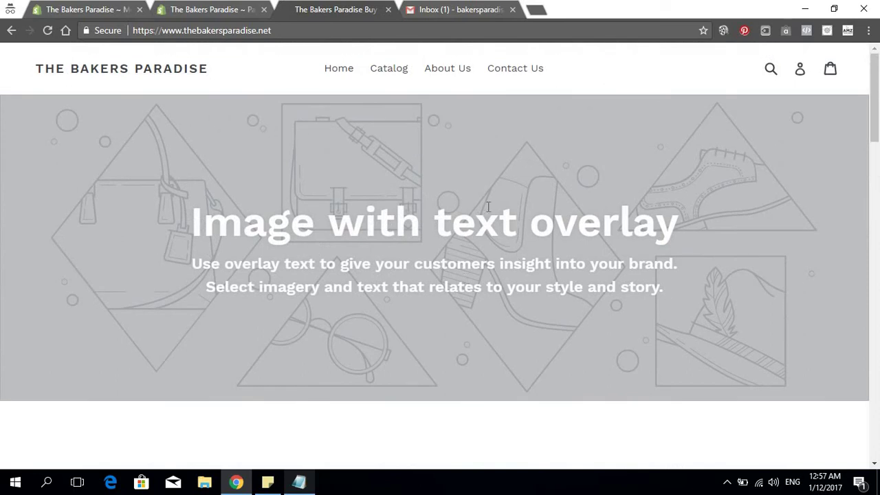
left_click(223, 14)
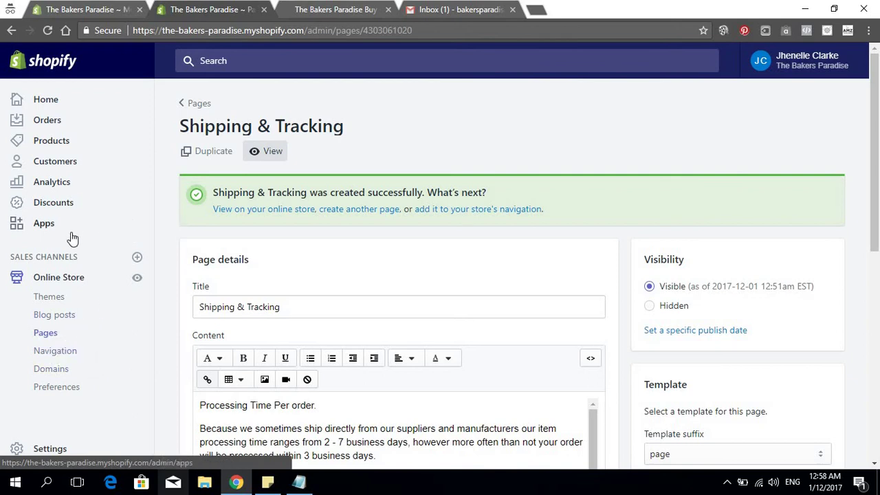
Open the free themes gallery and preview Brooklyn's Playful and Classic styles
left_click(62, 300)
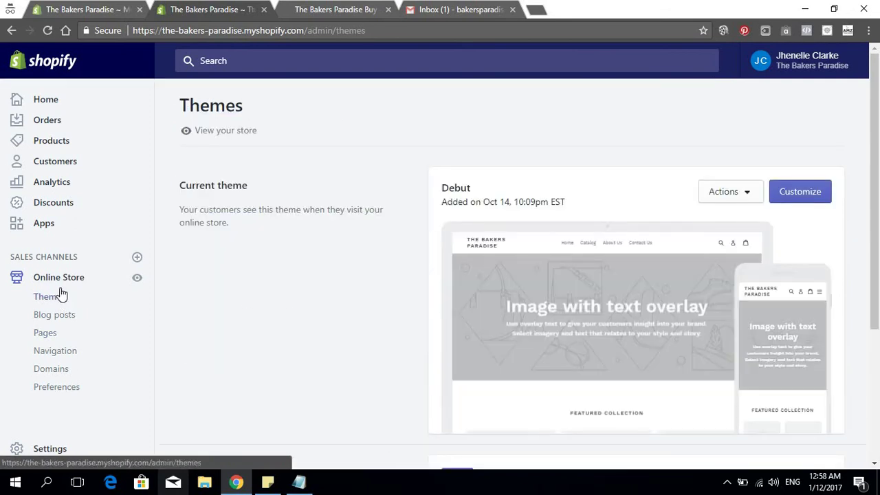
scroll(505, 200, "down", 3)
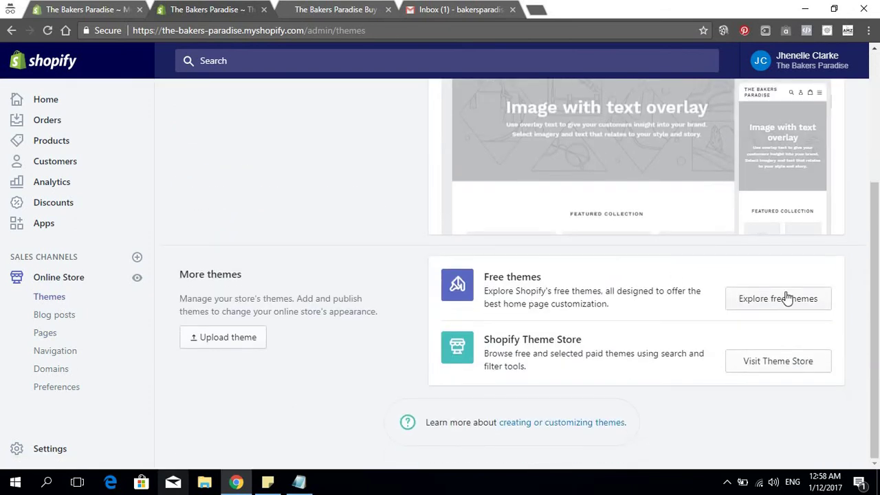
left_click(787, 298)
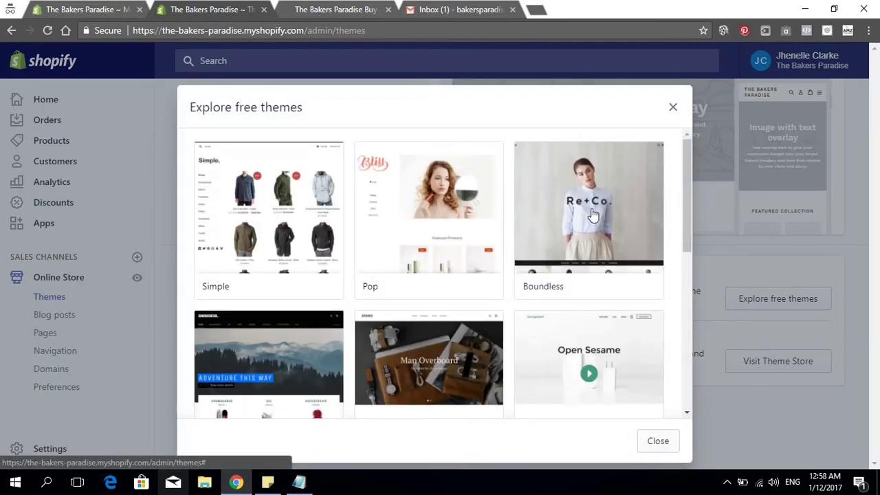
scroll(399, 205, "down", 5)
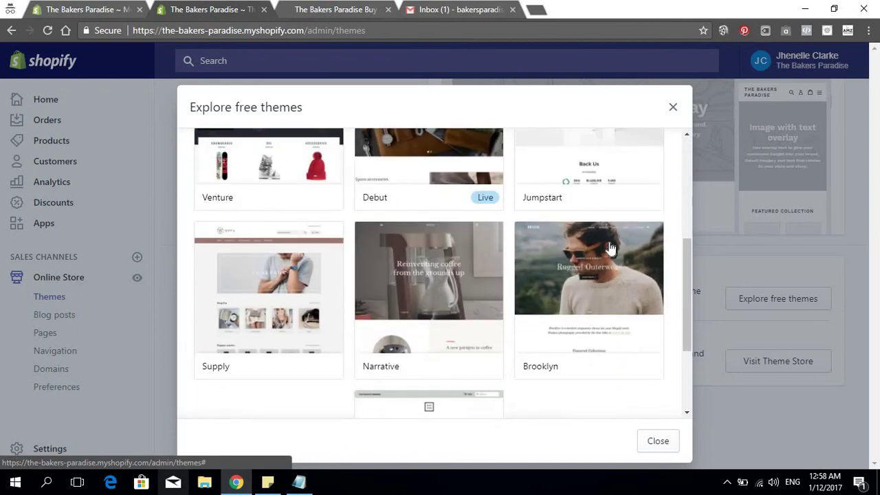
left_click(574, 284)
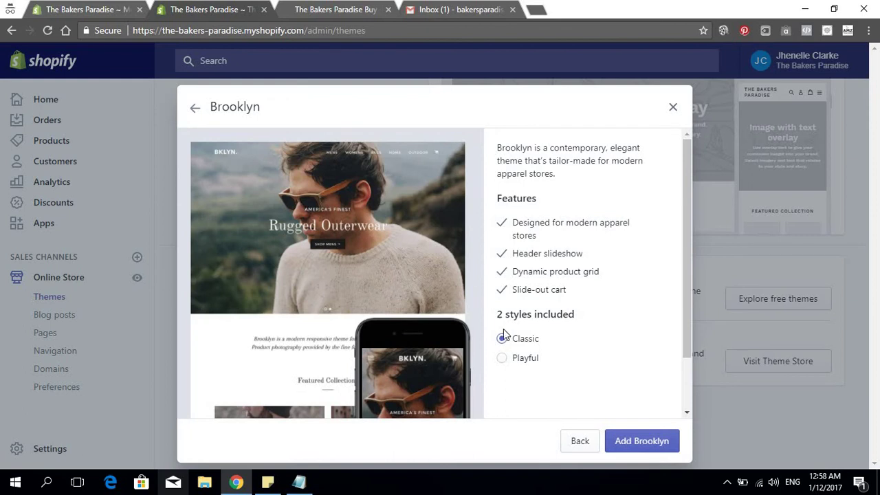
left_click(506, 364)
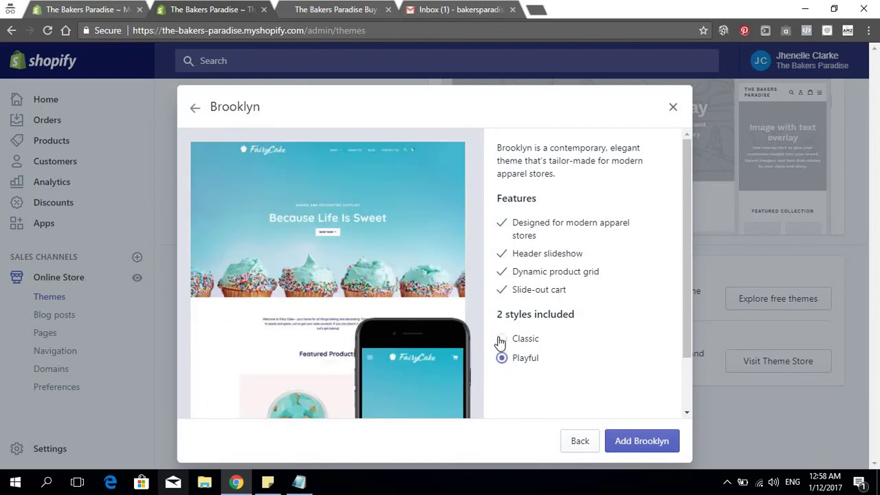
left_click(502, 339)
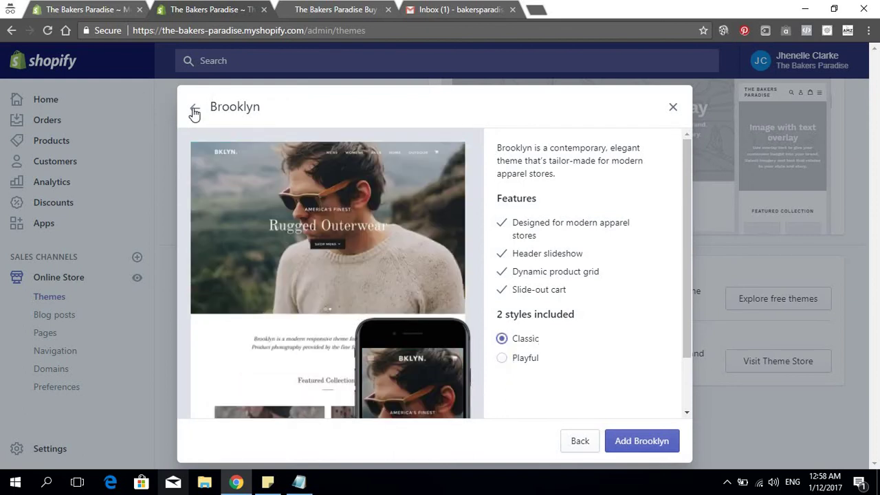
Return to the full free themes list and scroll through the available themes
left_click(194, 112)
scroll(341, 304, "down", 2)
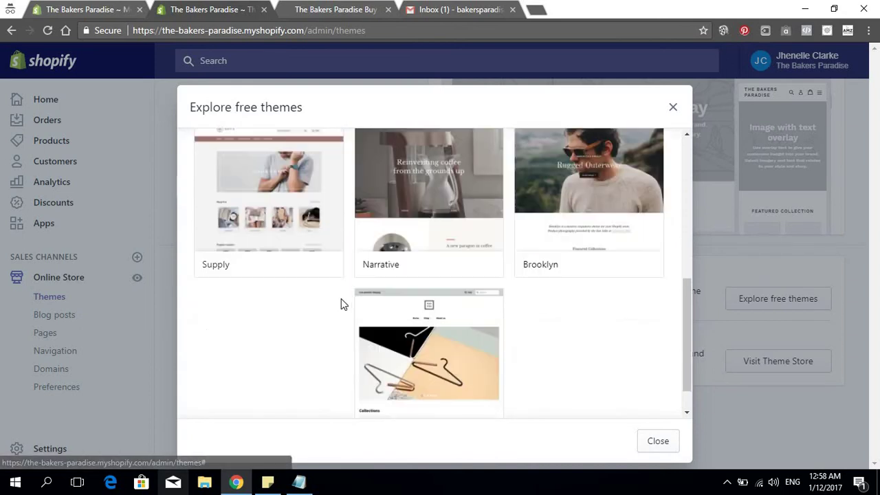
scroll(342, 304, "up", 2)
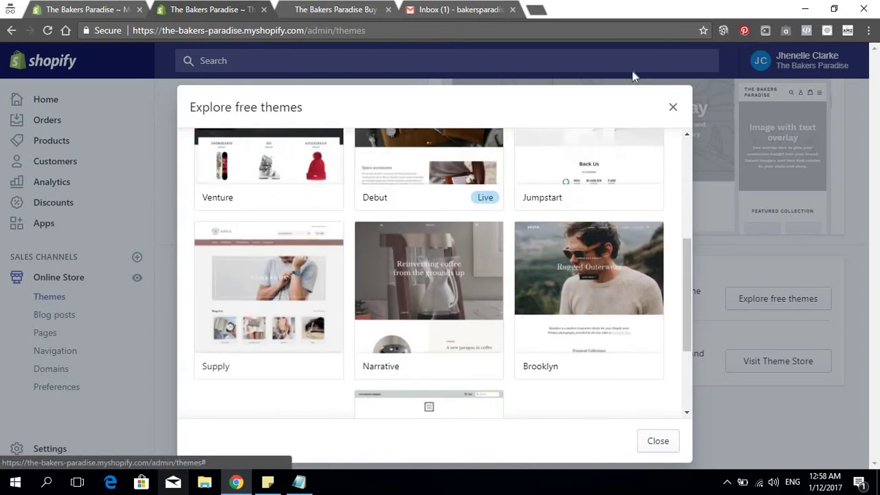
scroll(540, 181, "up", 3)
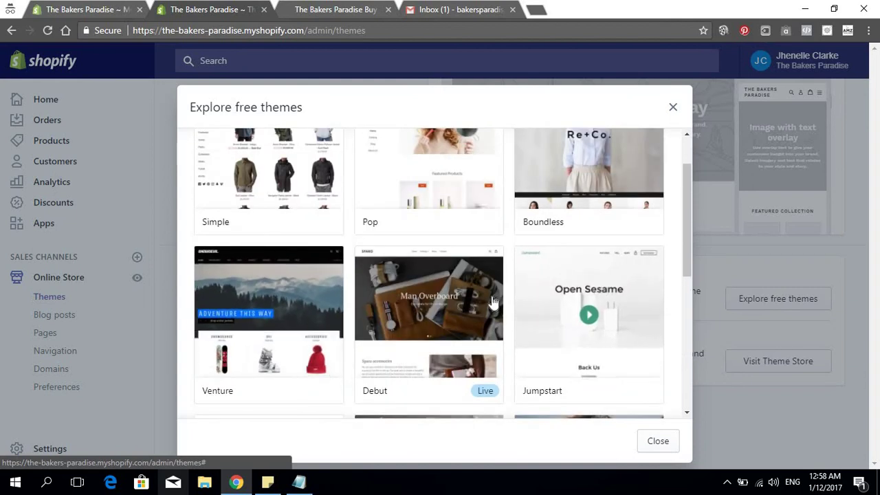
scroll(492, 303, "up", 1)
scroll(328, 275, "down", 2)
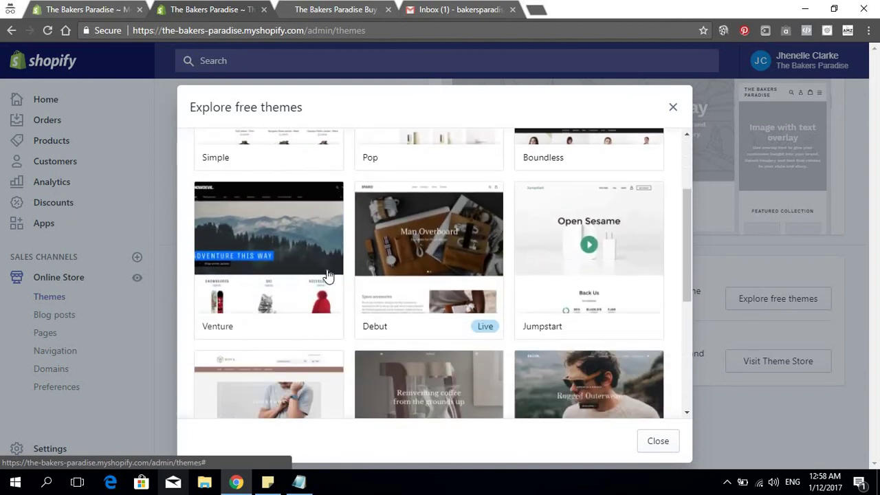
scroll(413, 277, "down", 2)
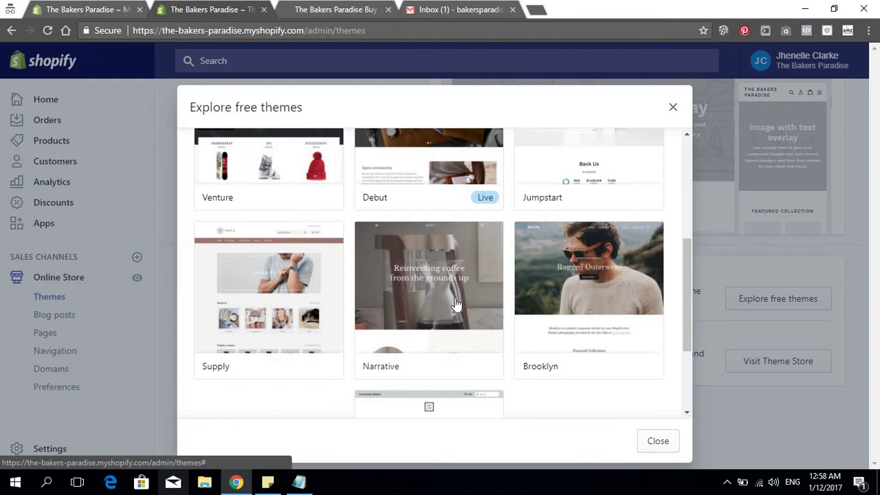
scroll(457, 305, "down", 2)
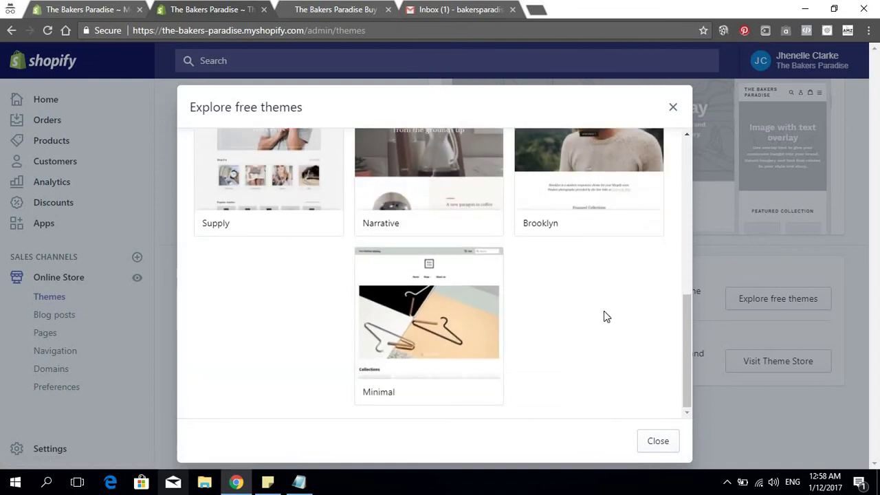
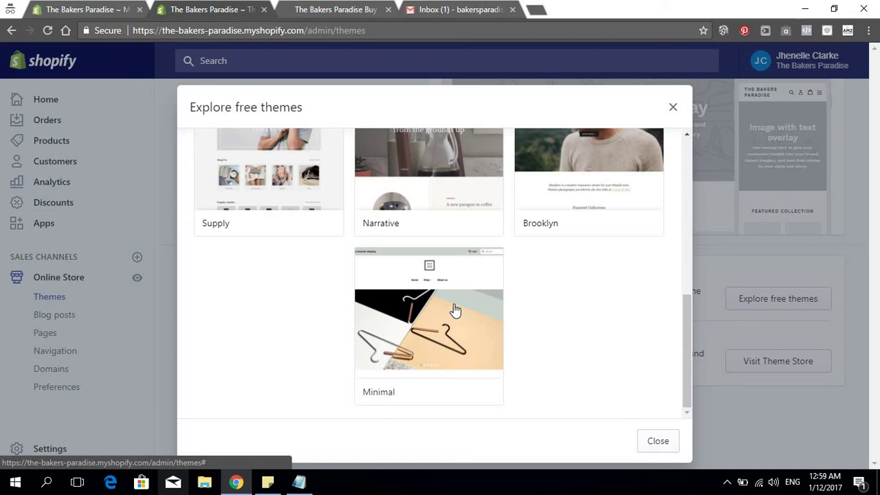
Open the Brooklyn theme's details page from the free themes list
scroll(501, 264, "up", 2)
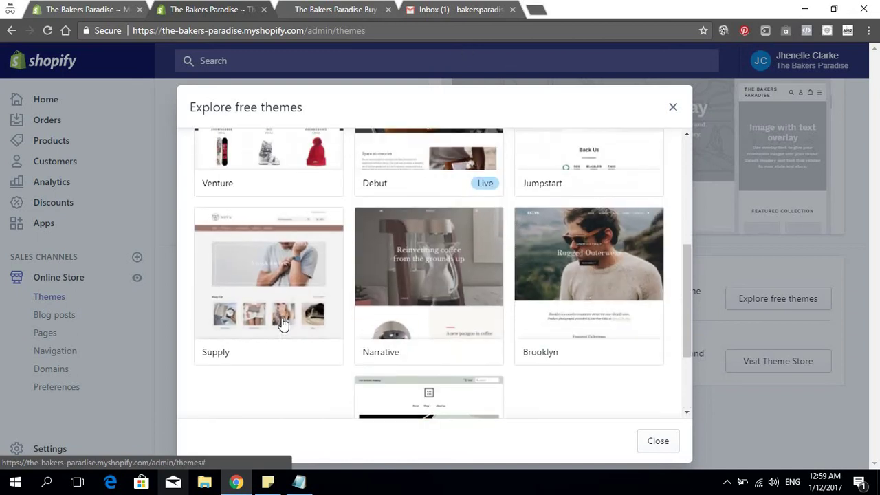
scroll(282, 323, "up", 2)
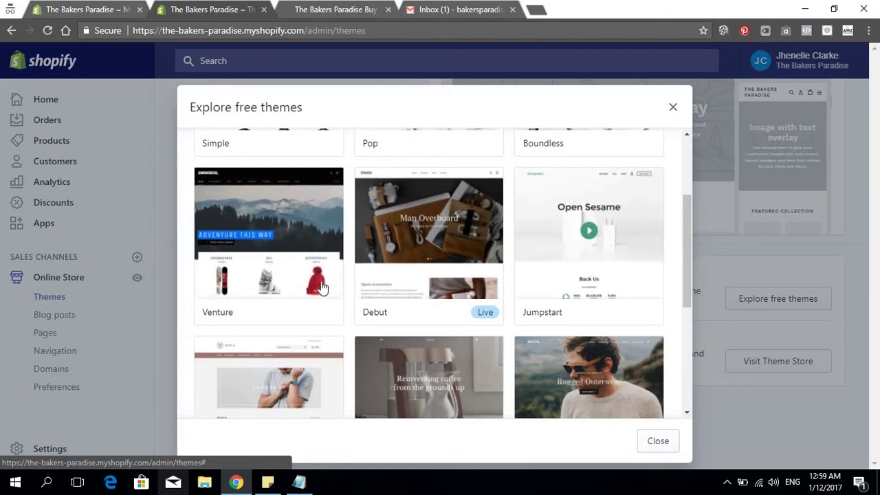
scroll(320, 292, "up", 1)
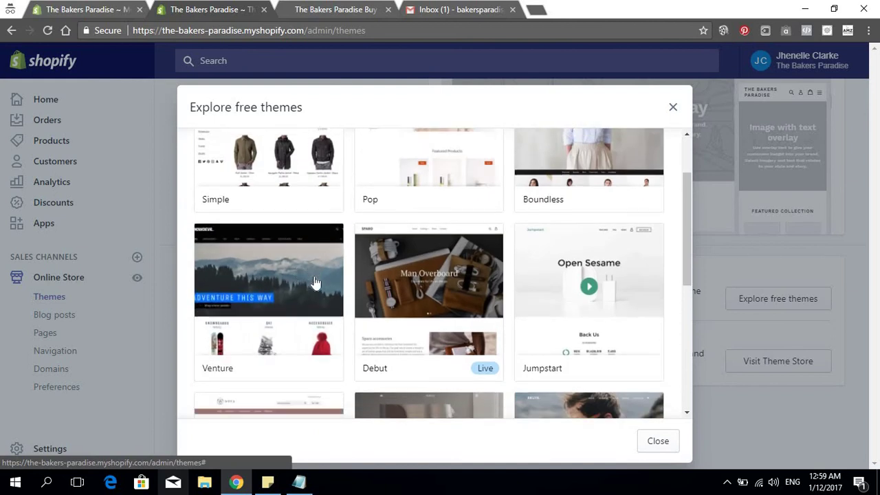
scroll(315, 282, "down", 4)
scroll(316, 282, "down", 1)
scroll(594, 294, "up", 2)
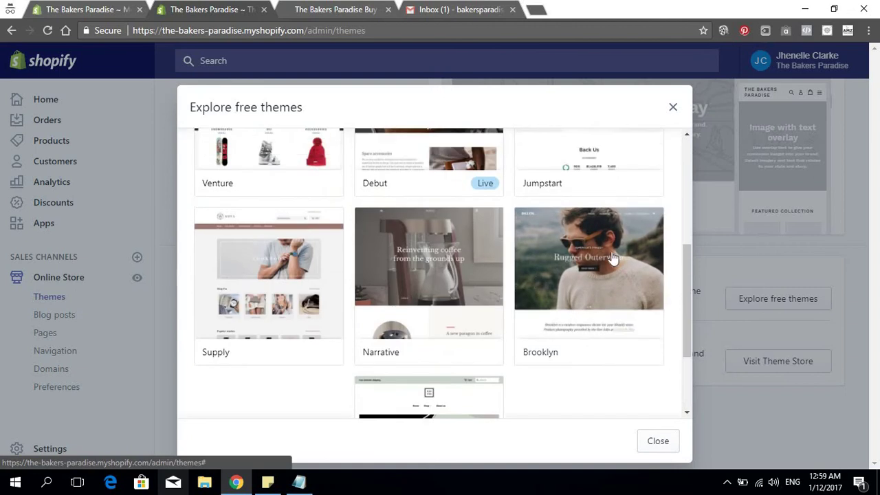
left_click(600, 267)
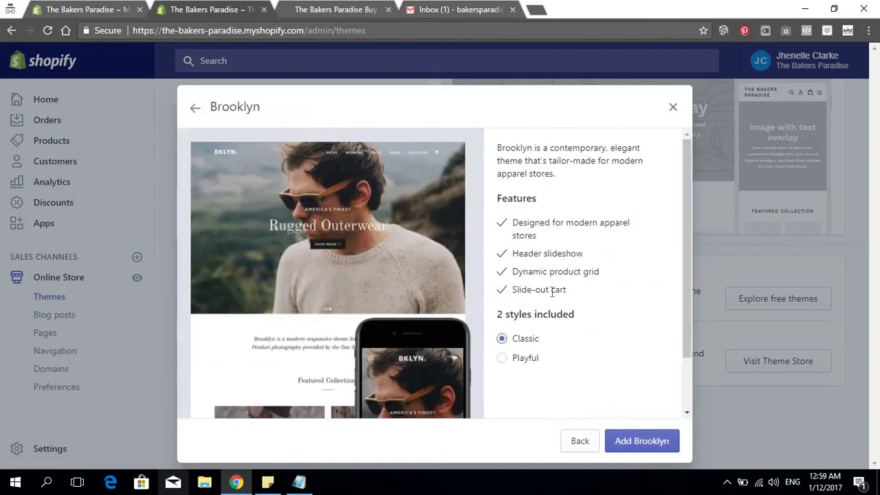
scroll(603, 298, "down", 1)
scroll(621, 385, "up", 1)
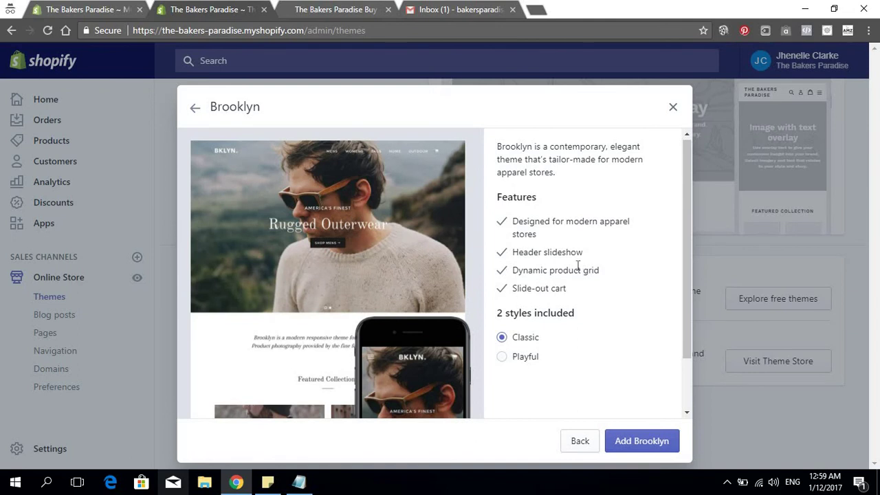
Read Brooklyn's feature list, preview its Playful style, then return to Classic
left_click_drag(519, 220, 544, 234)
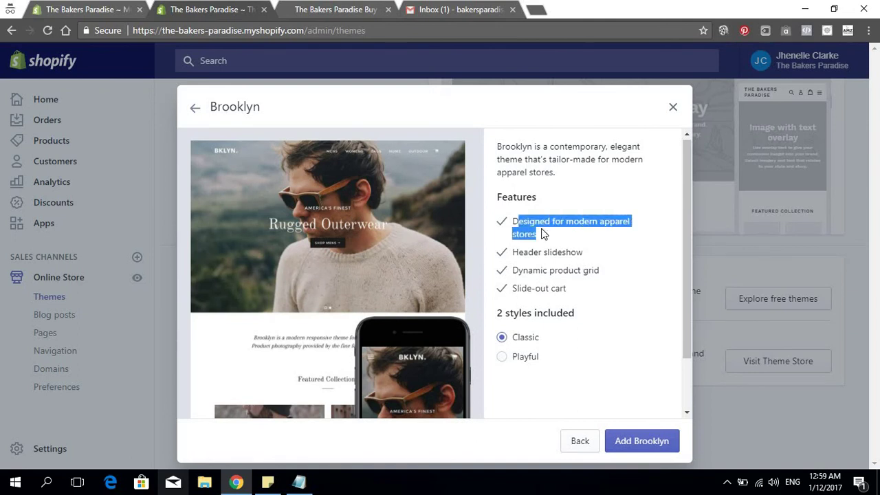
triple_click(538, 233)
left_click(655, 264)
scroll(593, 302, "down", 1)
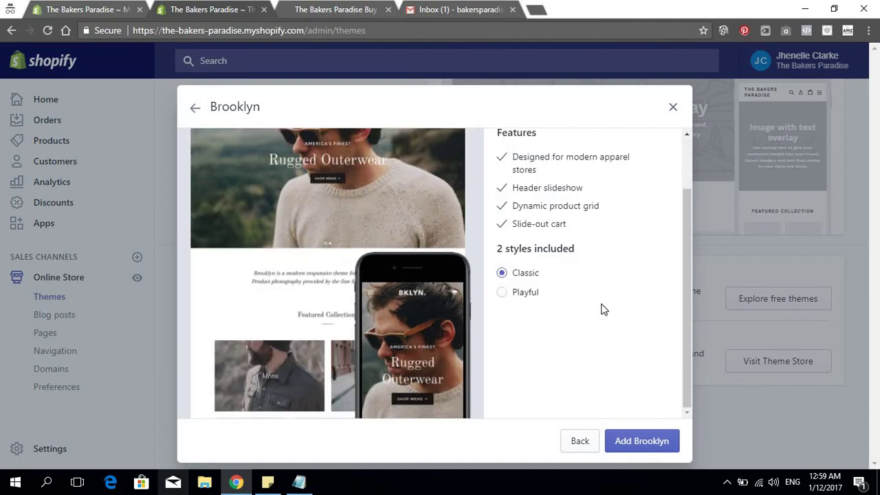
left_click(530, 297)
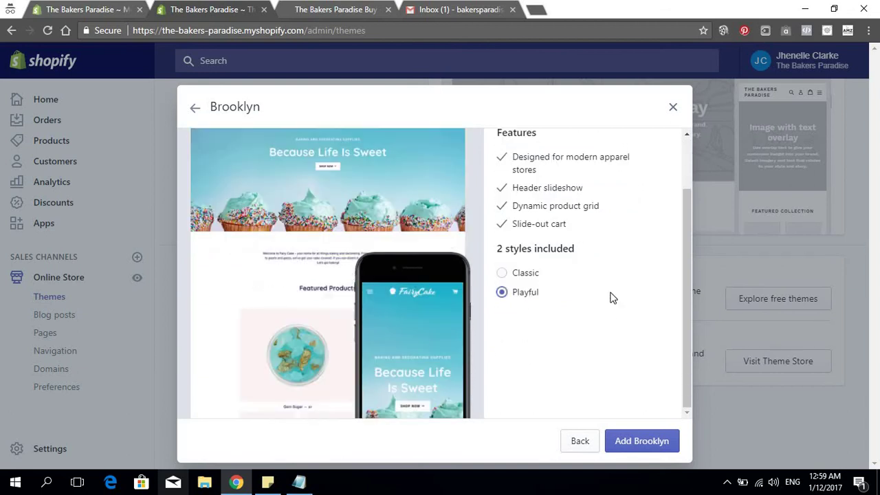
scroll(368, 326, "up", 1)
scroll(445, 304, "down", 1)
left_click(519, 279)
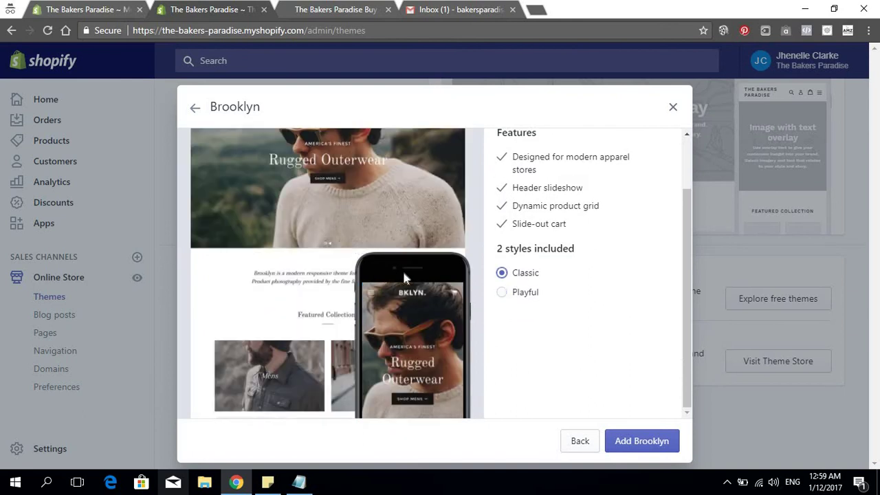
Add the free Brooklyn theme to the store's theme library
left_click(644, 442)
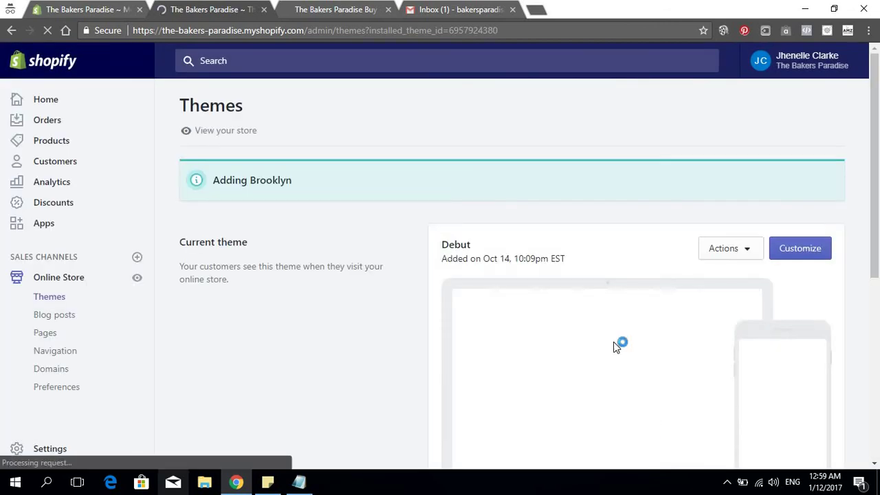
scroll(481, 310, "down", 5)
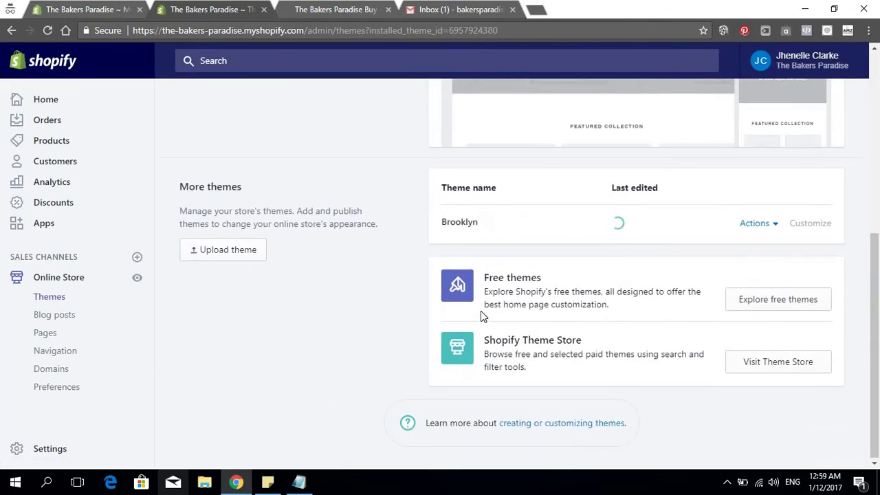
scroll(480, 314, "up", 1)
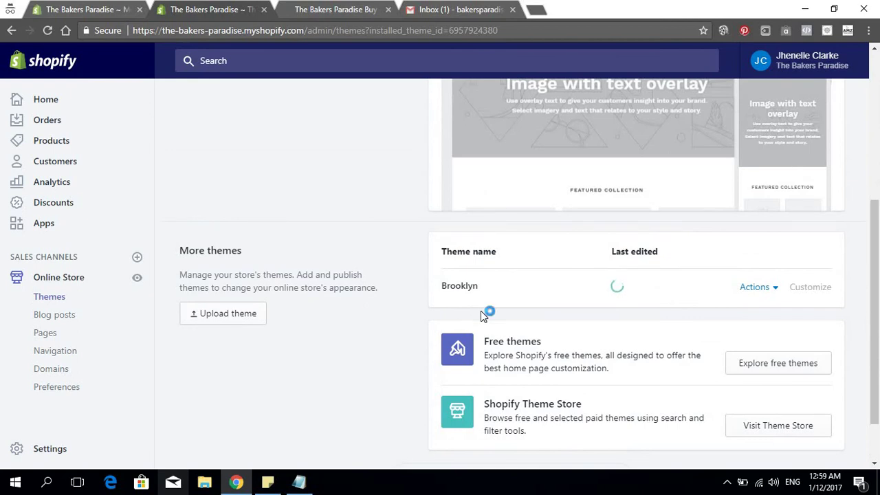
scroll(481, 314, "down", 2)
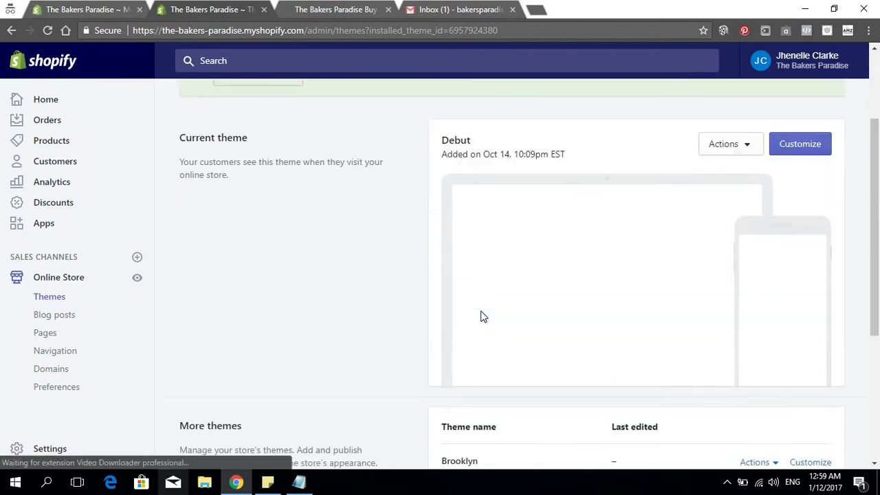
scroll(480, 310, "down", 4)
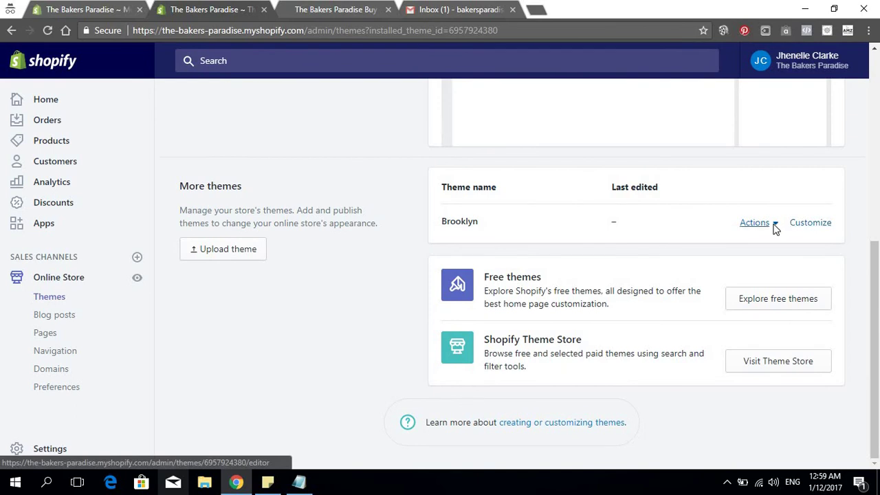
scroll(722, 305, "down", 4)
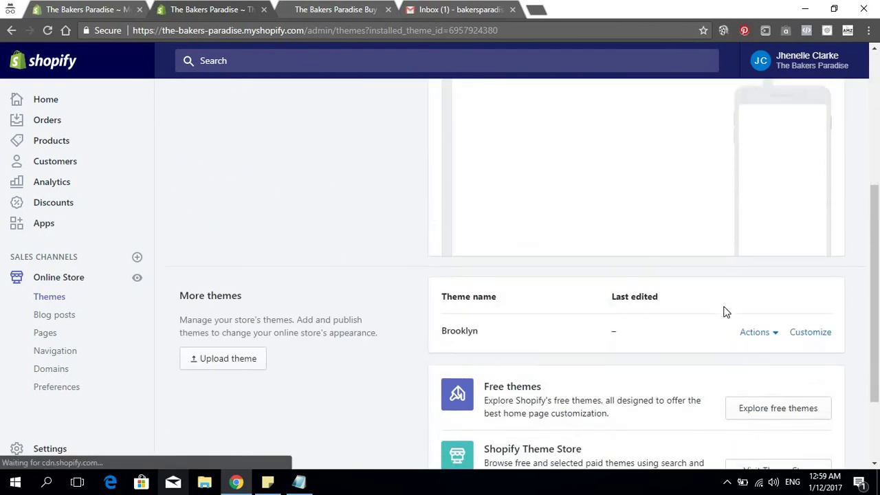
scroll(722, 311, "down", 1)
Publish Brooklyn as the live theme, replacing Debut
left_click(772, 274)
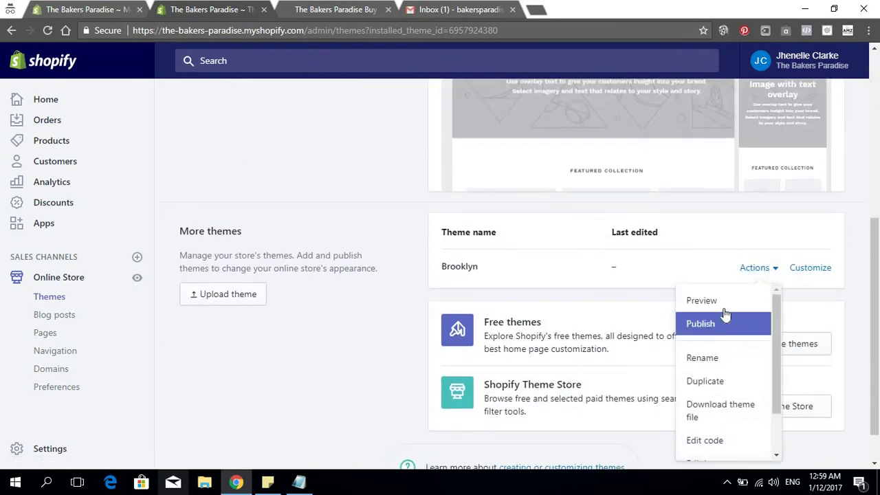
left_click(721, 322)
left_click(597, 323)
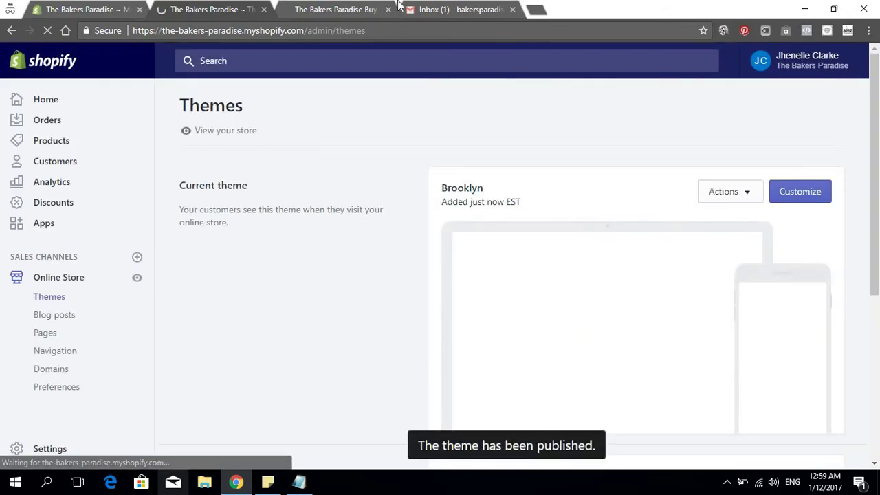
left_click(398, 6)
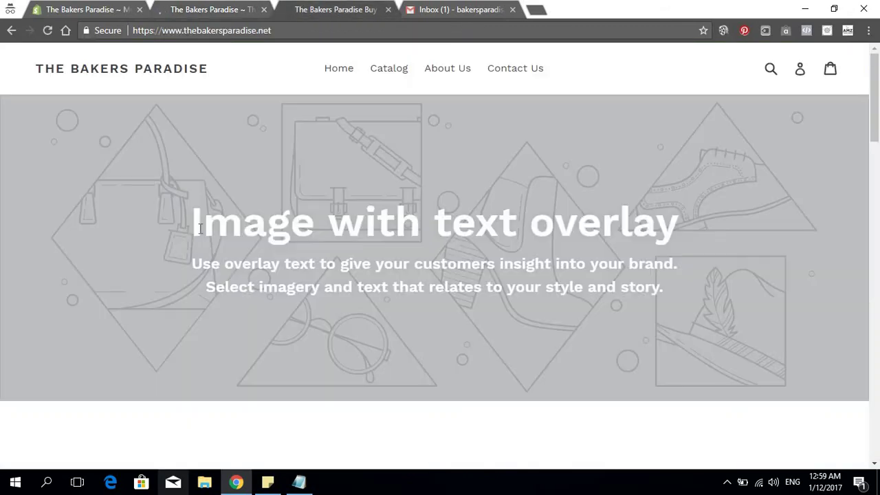
left_click(47, 31)
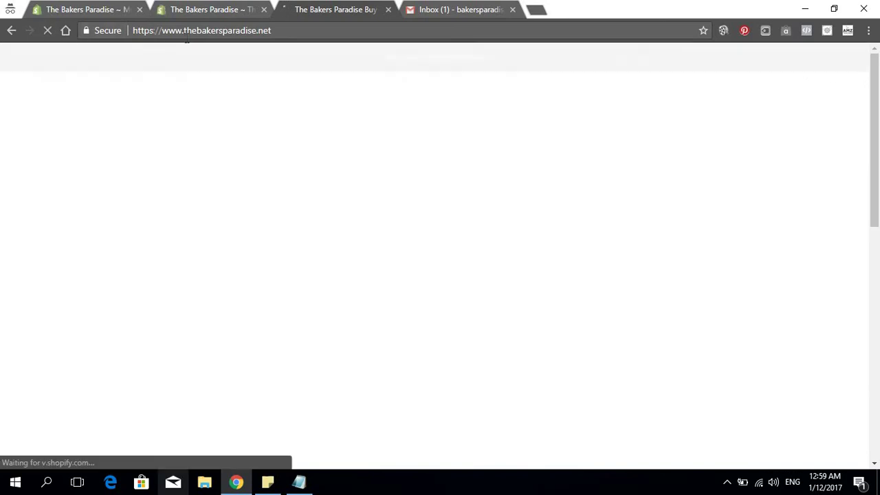
scroll(249, 83, "down", 2)
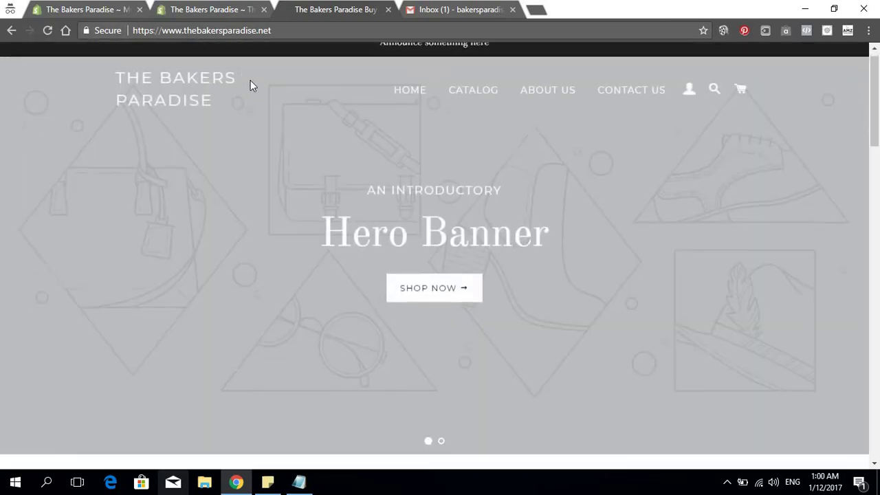
scroll(376, 82, "down", 15)
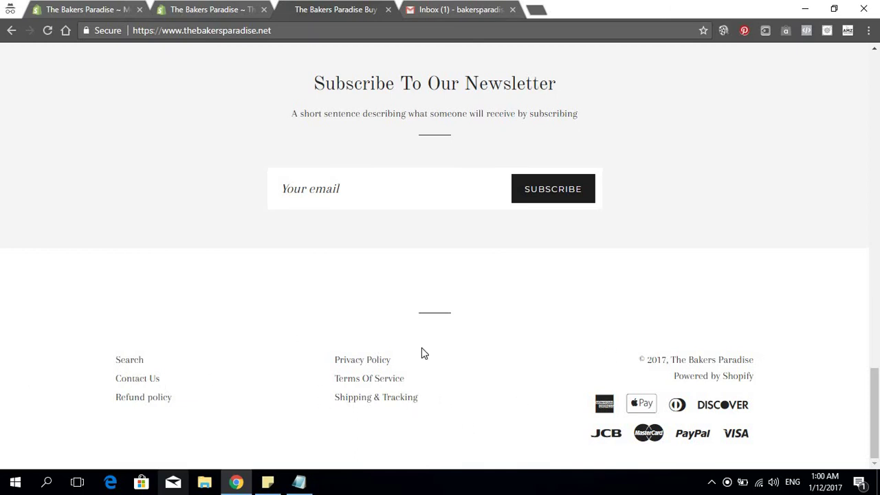
scroll(402, 360, "up", 4)
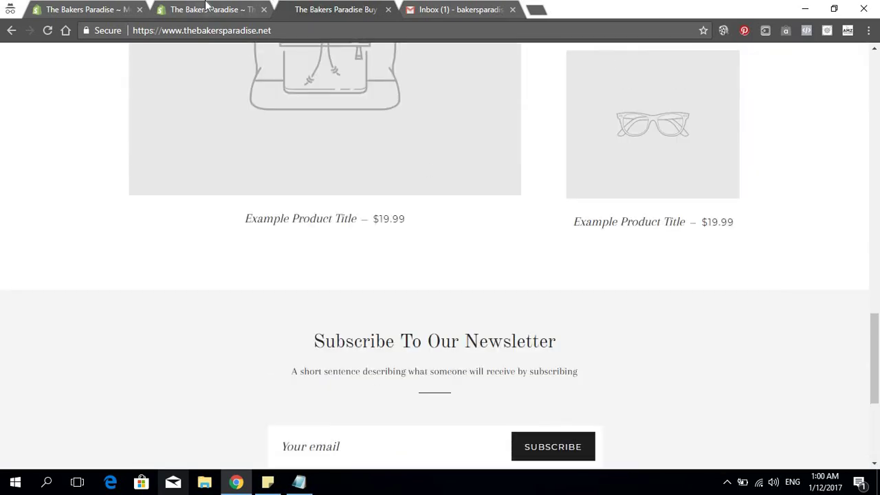
left_click(206, 4)
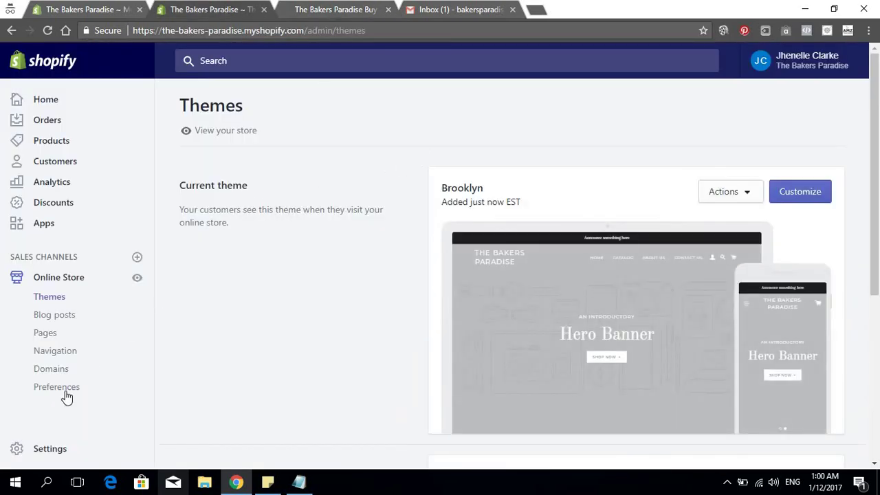
Go to Online Store > Navigation and start a new menu
left_click(61, 352)
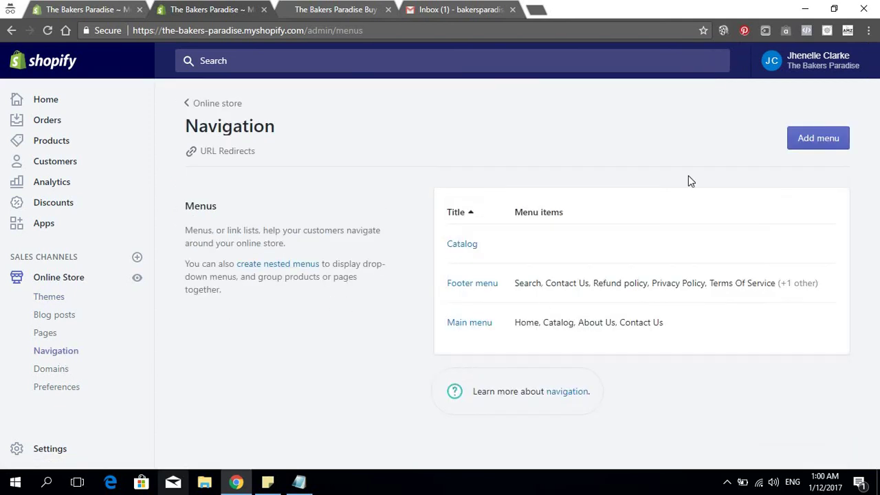
left_click(795, 146)
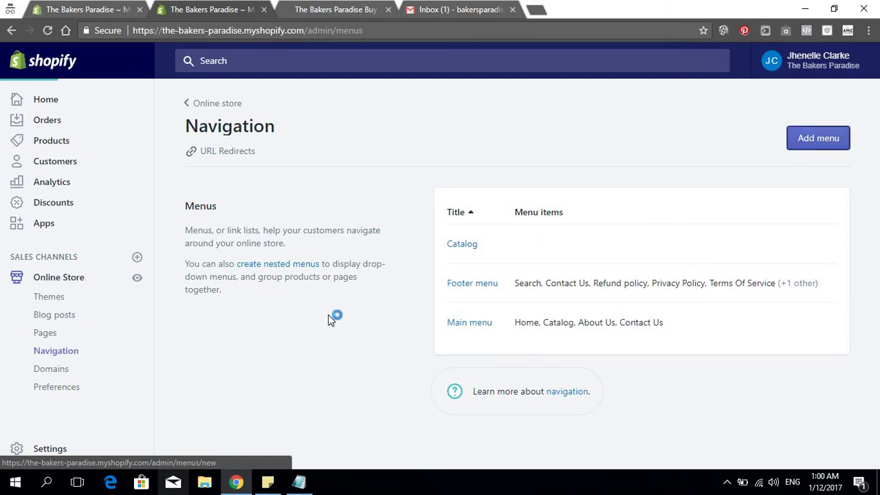
Title the new menu Customer Service and add an About Us page link
left_click(307, 203)
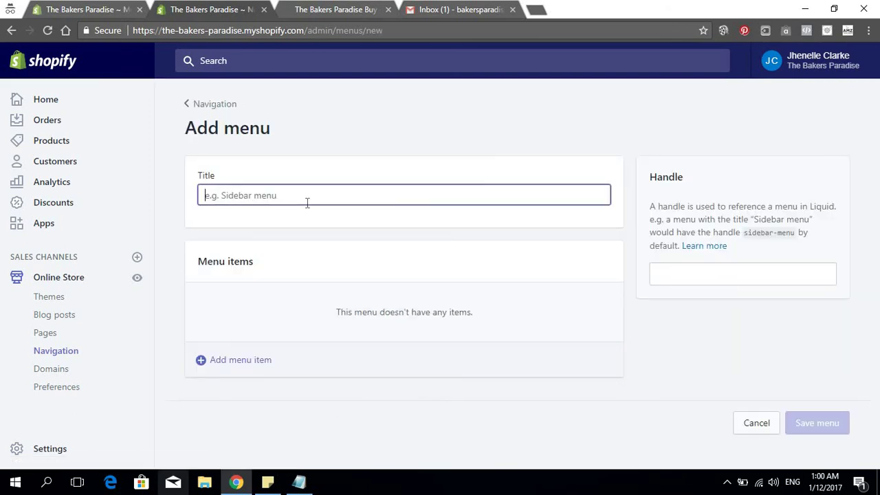
type("Customer Service")
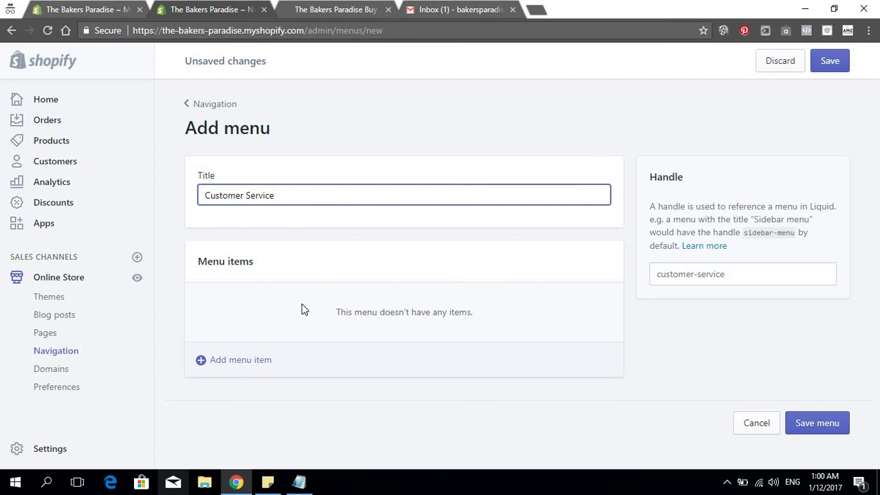
left_click(238, 357)
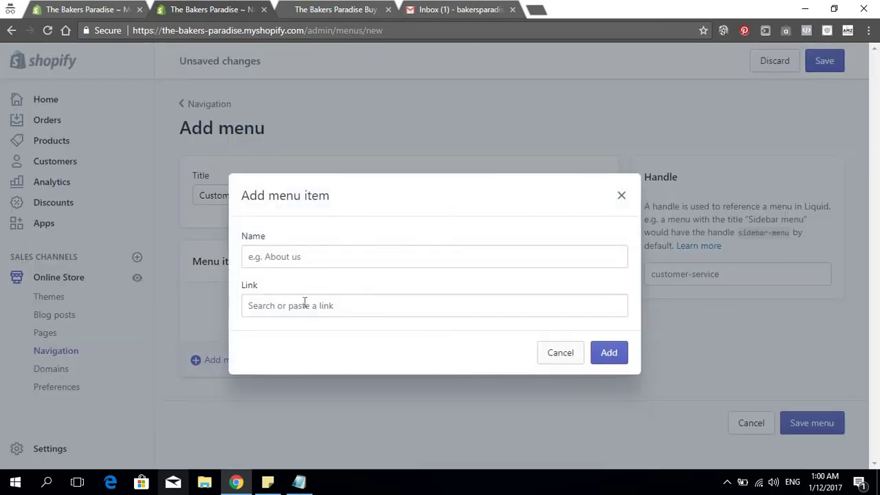
left_click(305, 302)
left_click(282, 446)
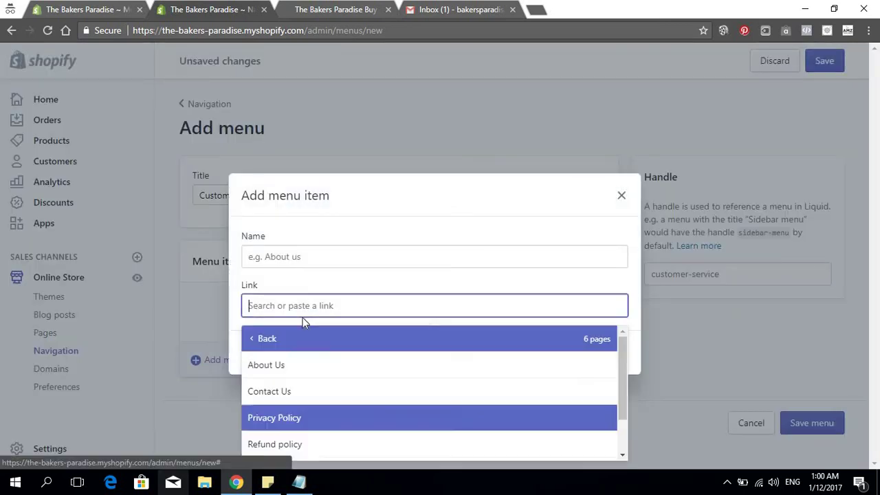
left_click(285, 365)
left_click(612, 361)
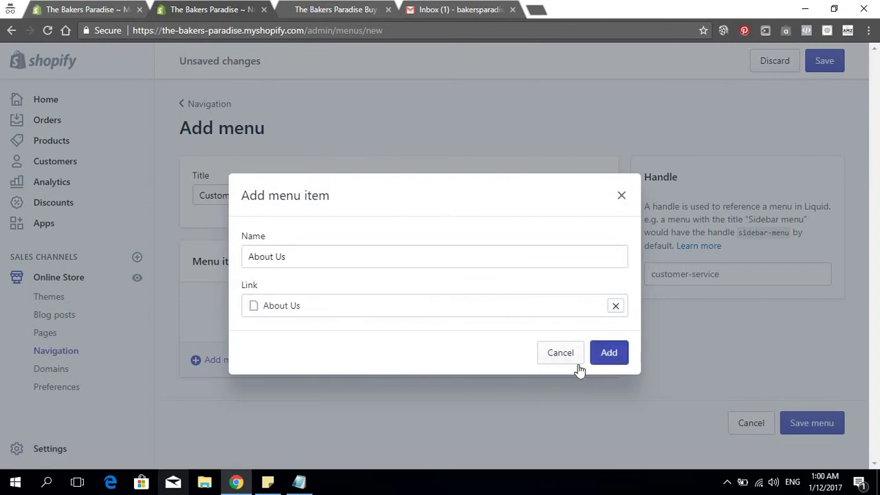
left_click(229, 333)
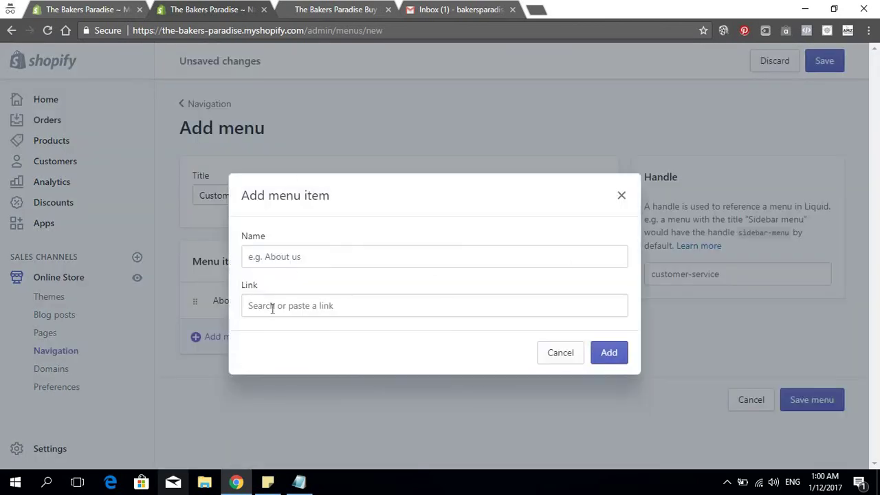
Add Contact Us and Shipping & Tracking page links to the menu
left_click(272, 309)
left_click(277, 241)
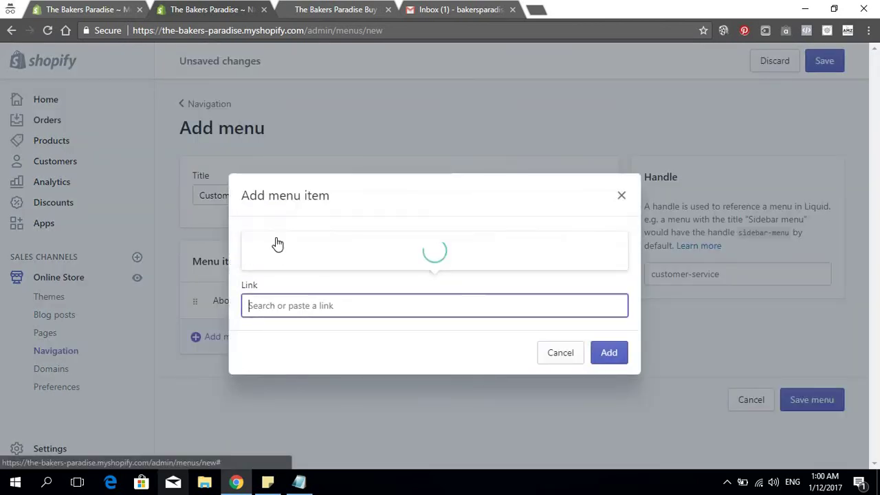
left_click(295, 171)
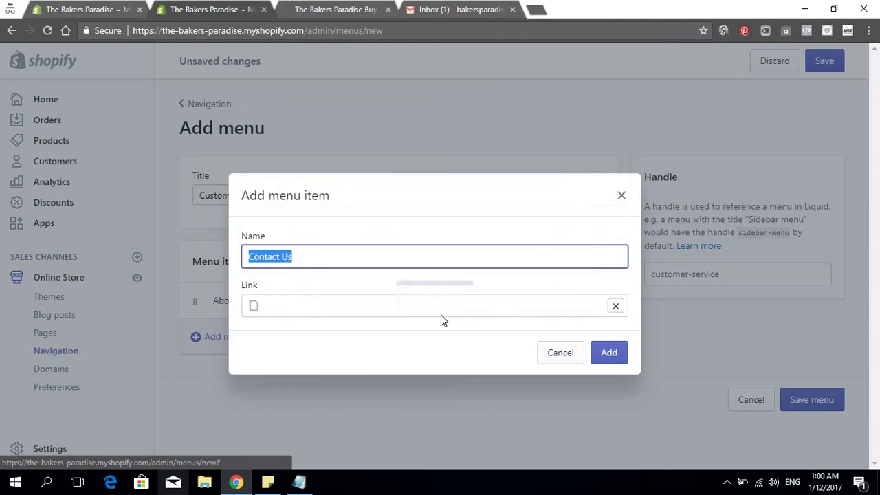
left_click(603, 352)
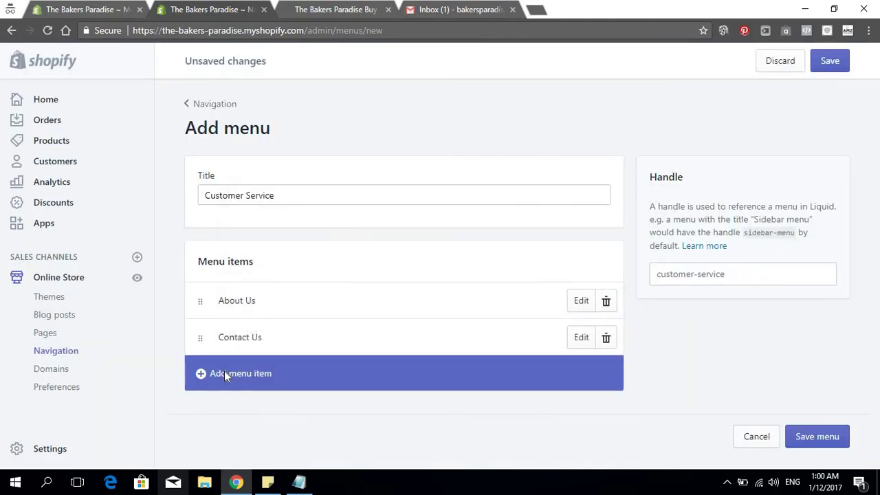
left_click(227, 373)
left_click(269, 310)
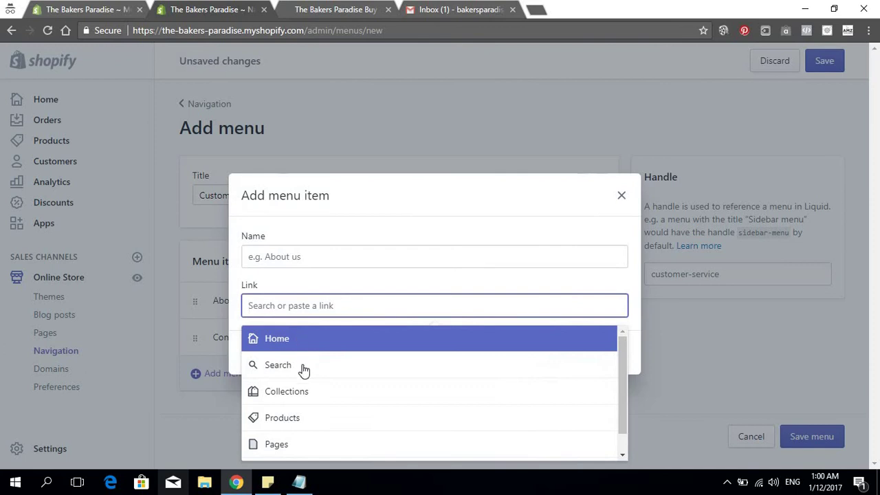
scroll(304, 367, "down", 1)
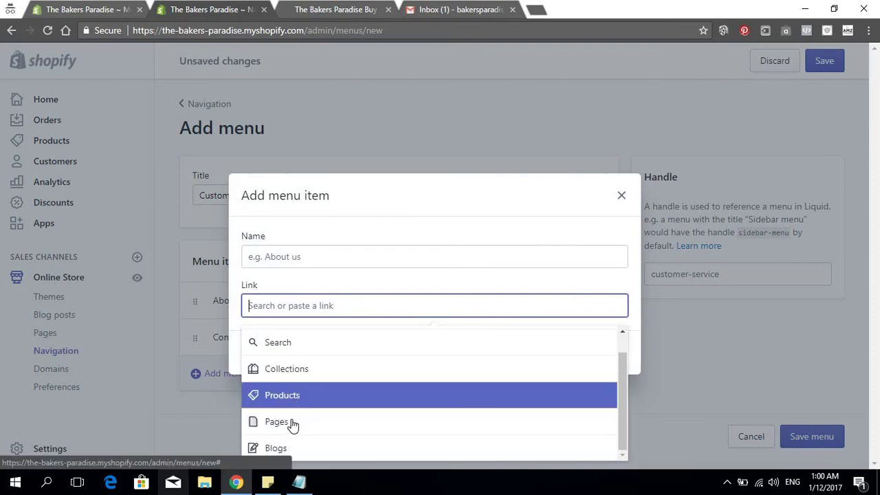
left_click(291, 422)
scroll(311, 385, "down", 2)
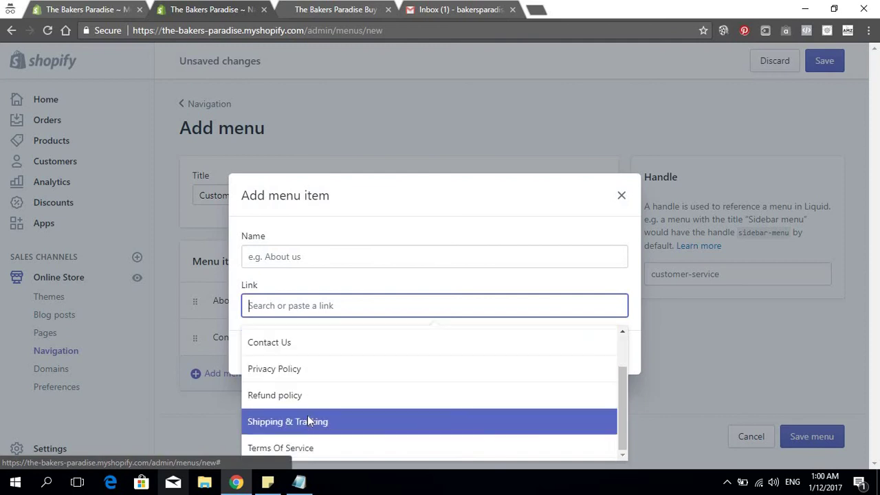
left_click(307, 419)
left_click(609, 355)
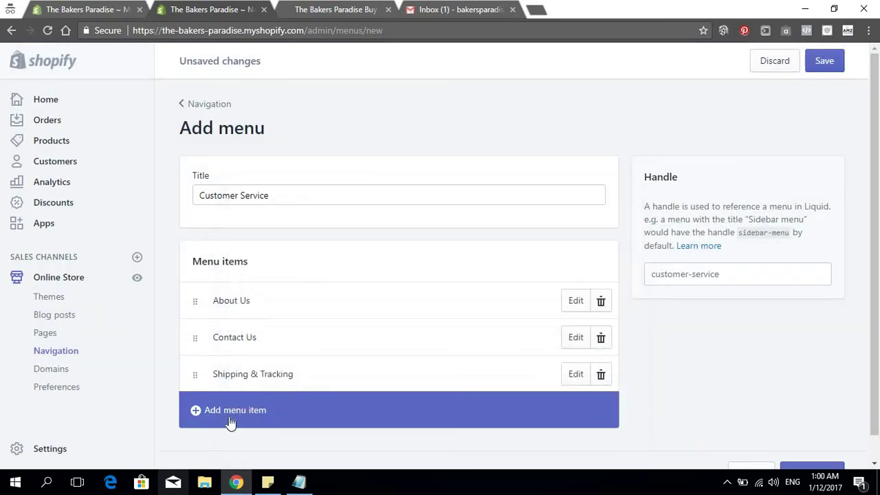
Discard the extra fourth menu item and save the Customer Service menu
left_click(236, 410)
left_click(302, 305)
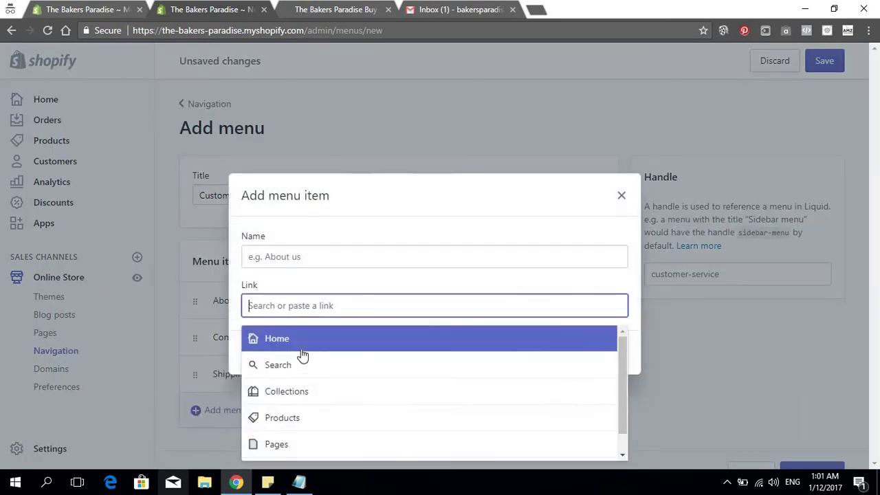
scroll(299, 412, "down", 1)
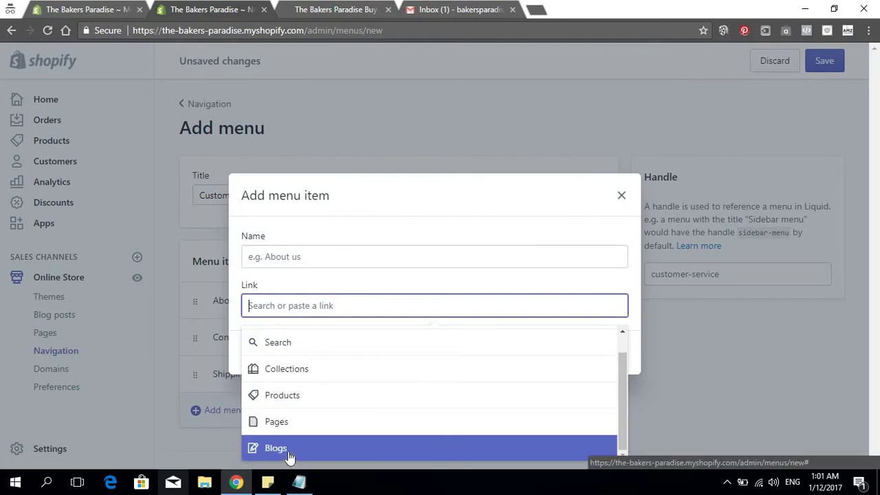
left_click(310, 424)
scroll(324, 374, "down", 2)
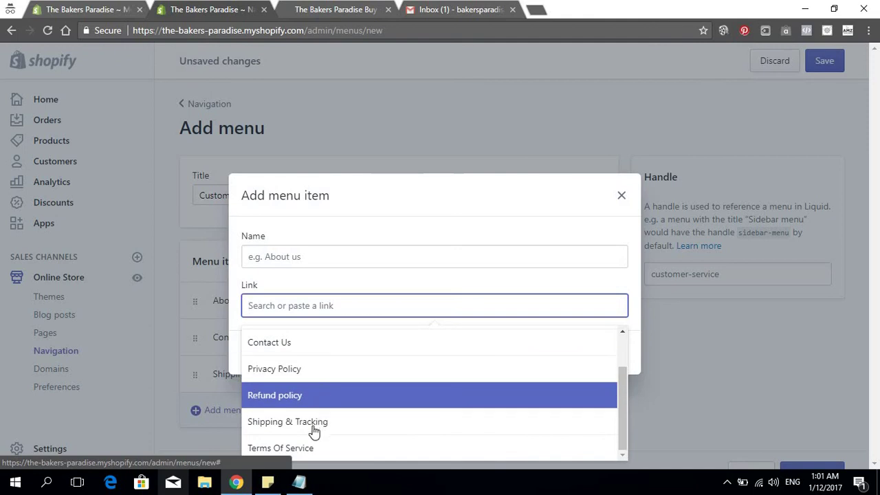
scroll(308, 449, "up", 2)
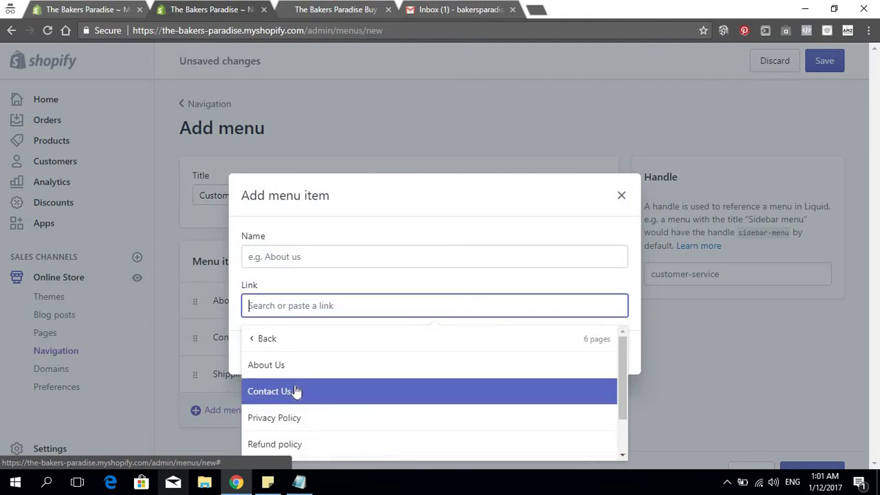
scroll(294, 436, "down", 2)
scroll(295, 436, "up", 2)
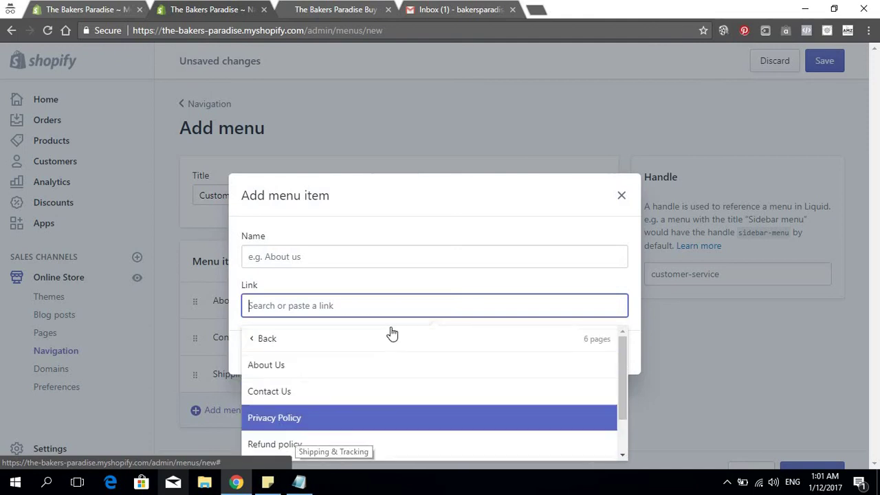
left_click(620, 197)
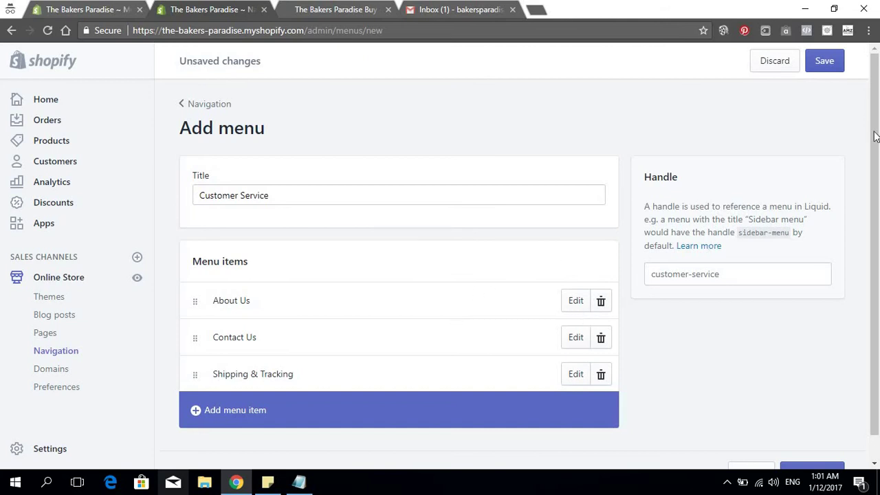
left_click(828, 62)
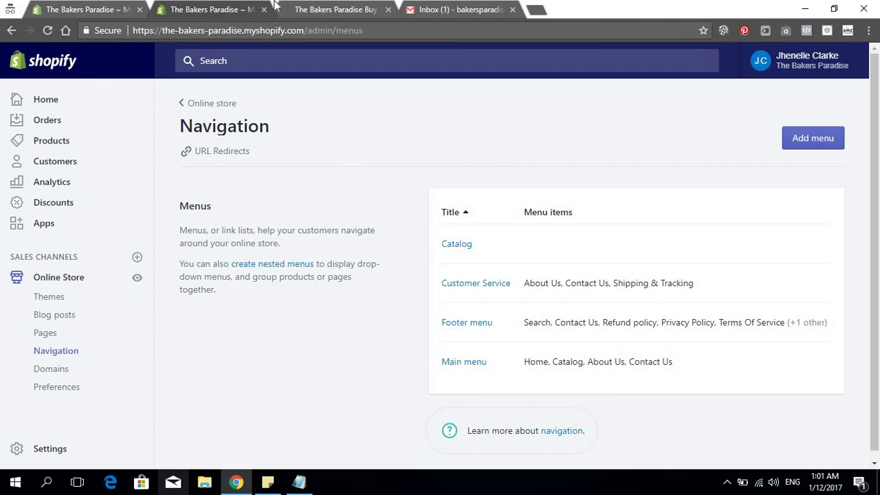
Glance at the live storefront, then return to the admin's Online Store themes page
left_click(336, 10)
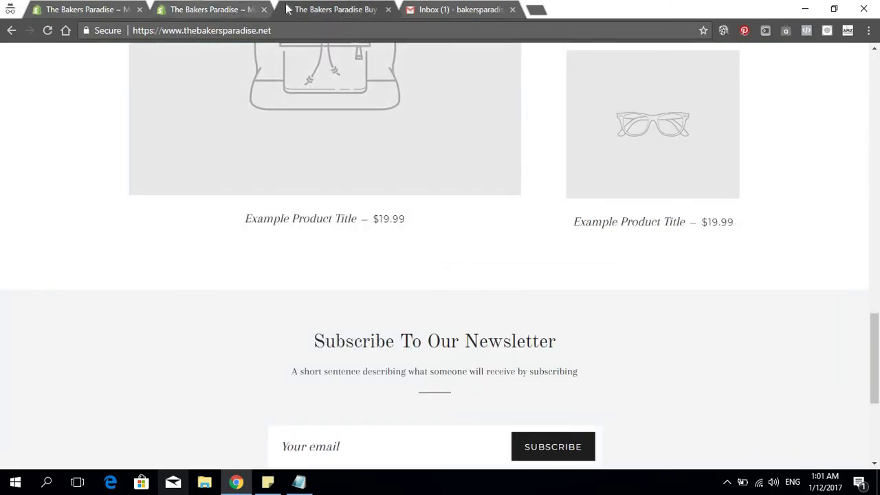
left_click(223, 17)
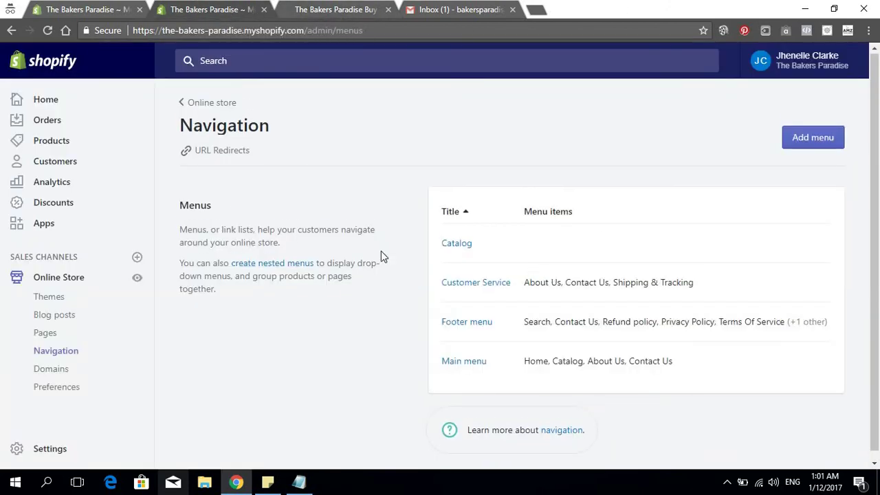
left_click(62, 282)
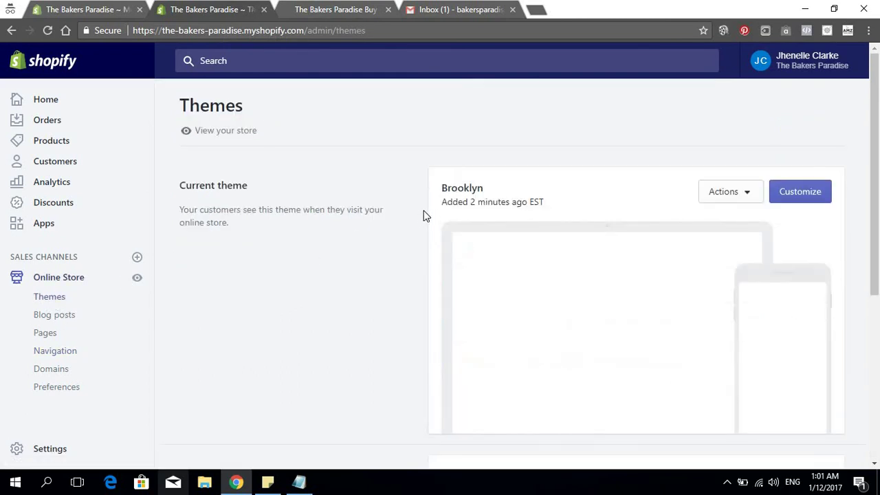
Browse the free themes and open the Venture theme's details
scroll(434, 261, "down", 5)
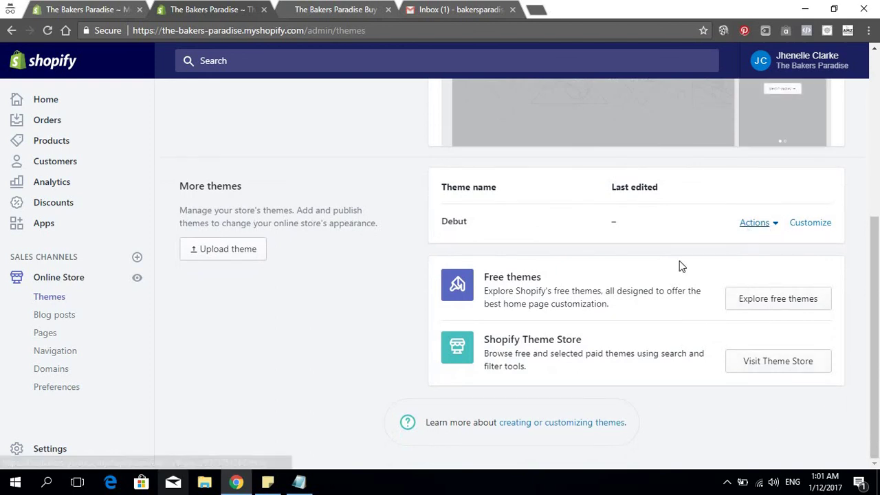
left_click(778, 300)
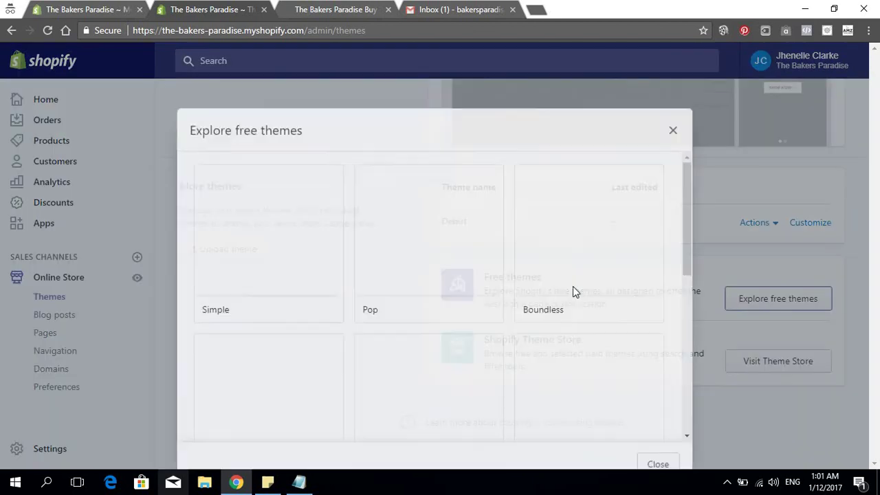
scroll(464, 277, "down", 4)
scroll(459, 279, "down", 2)
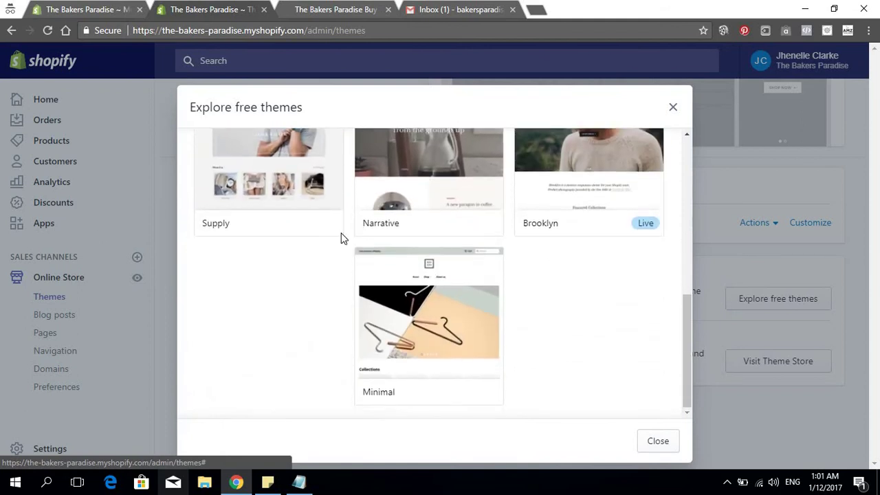
scroll(340, 238, "up", 4)
left_click(264, 236)
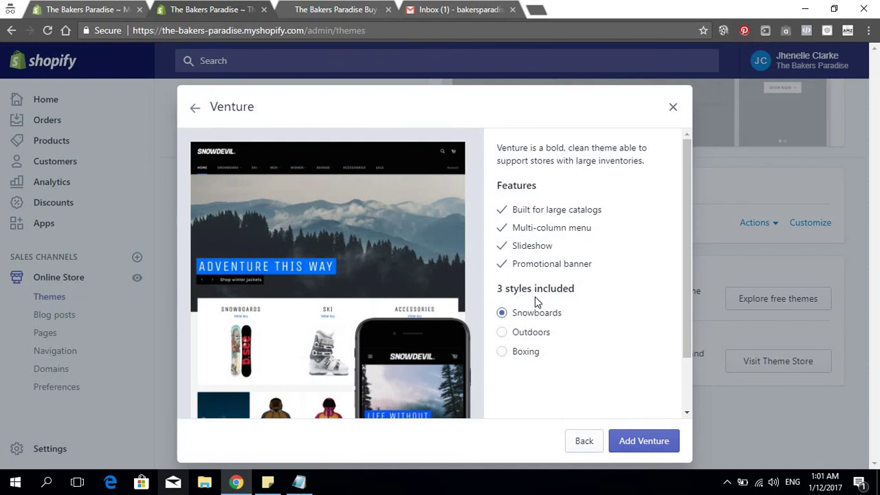
Preview Venture's Outdoors, Boxing and Snowboards styles, then add Venture in Outdoors style
scroll(535, 295, "down", 1)
left_click(526, 270)
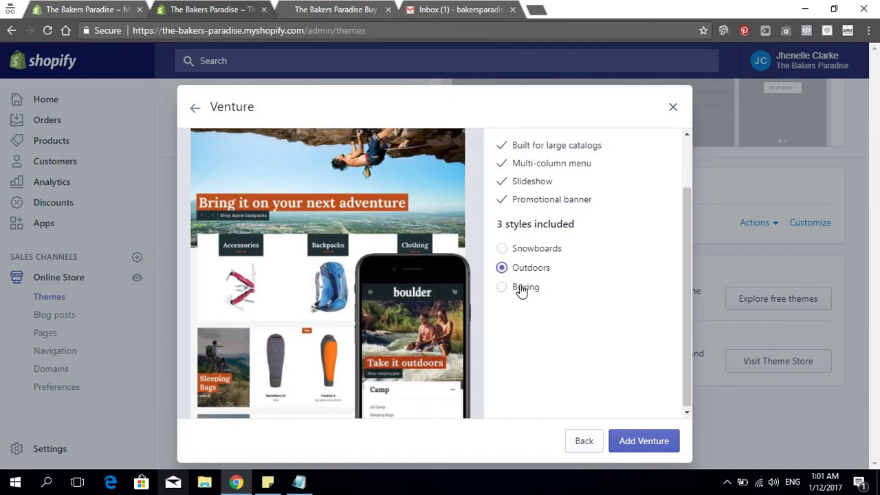
left_click(527, 289)
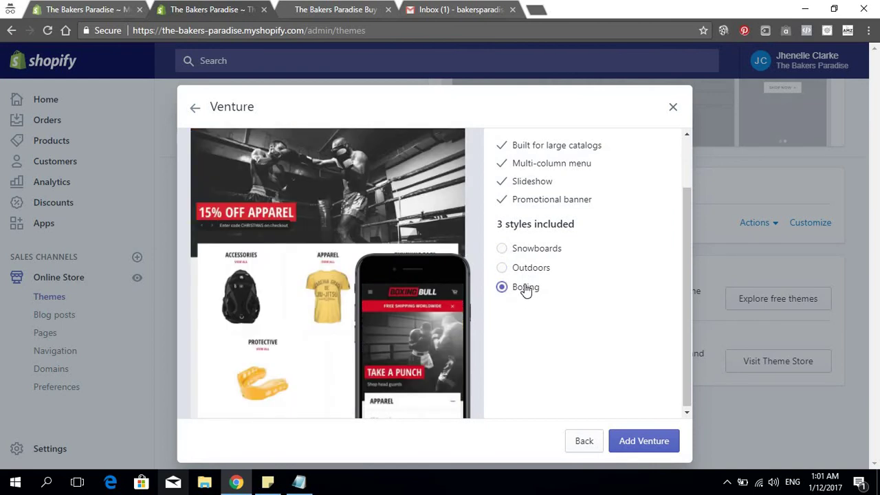
left_click(526, 269)
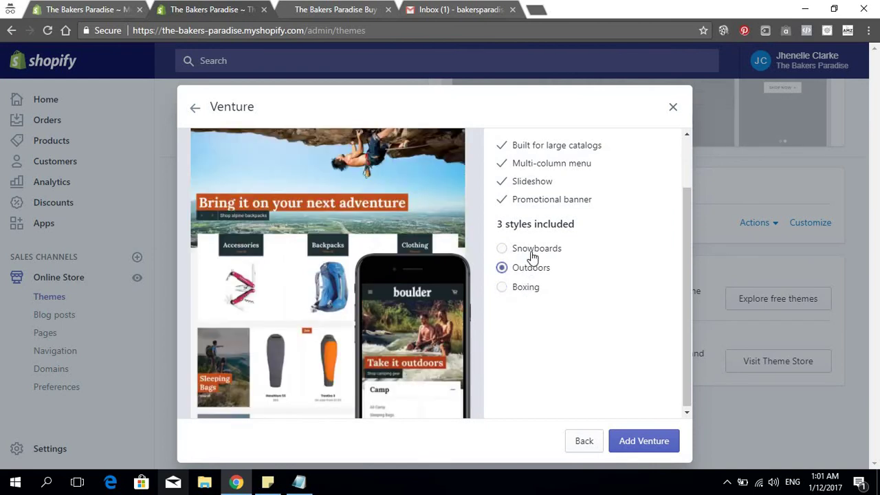
left_click(533, 255)
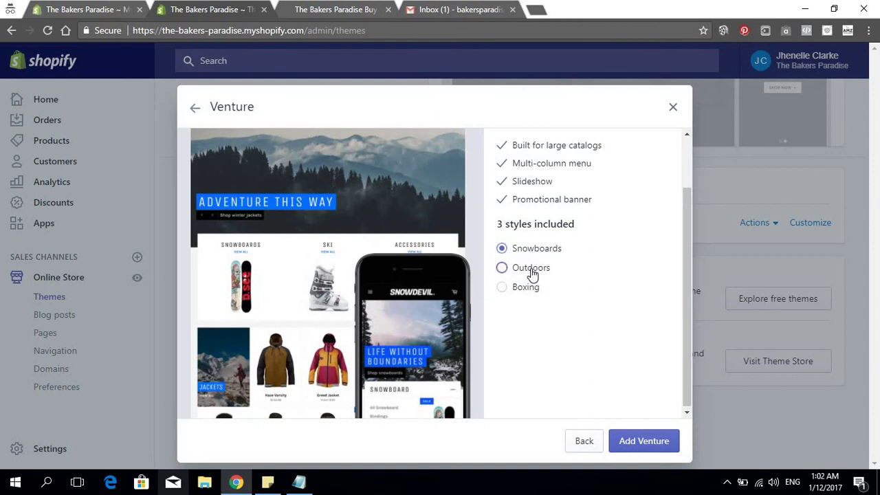
left_click(532, 270)
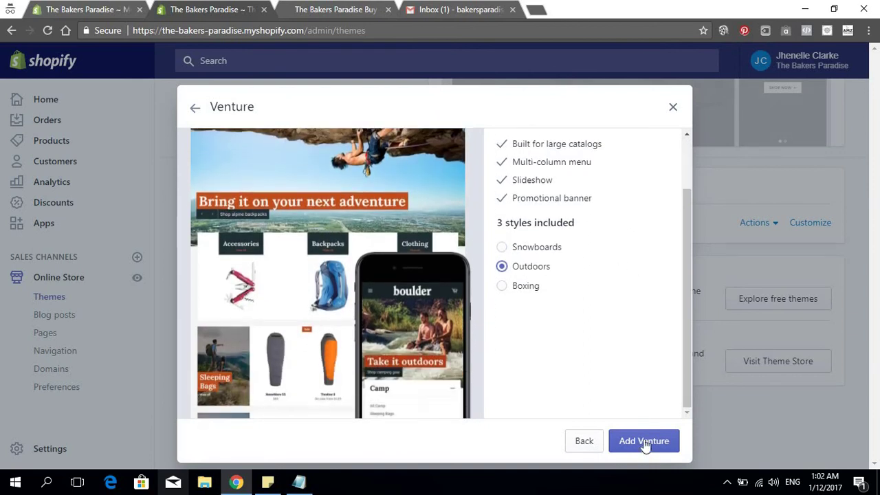
left_click(644, 442)
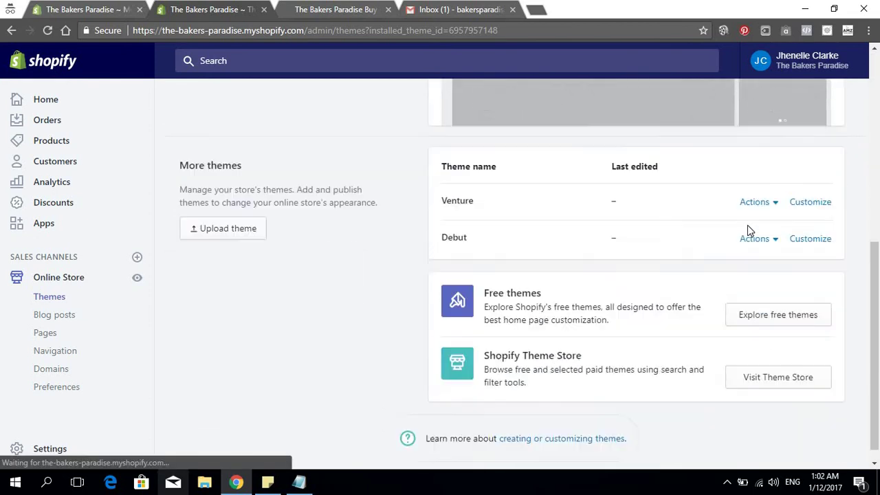
Publish Venture as the live theme, replacing Brooklyn
left_click(765, 187)
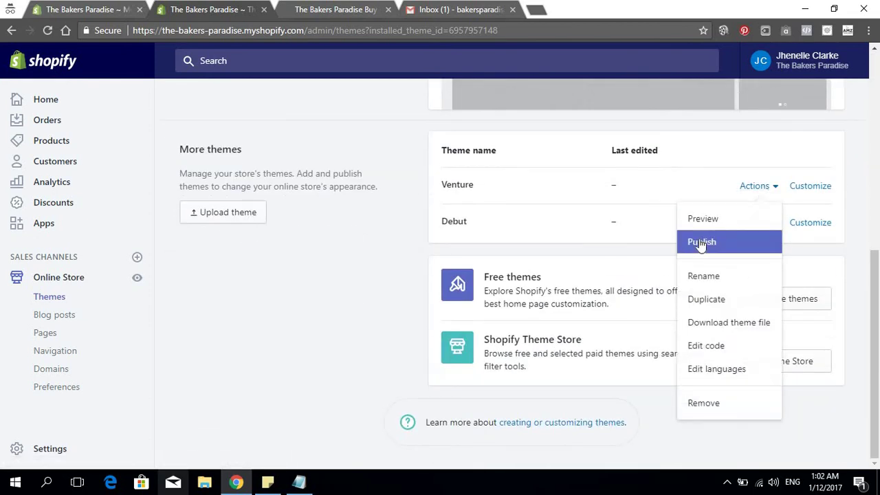
left_click(701, 242)
left_click(599, 322)
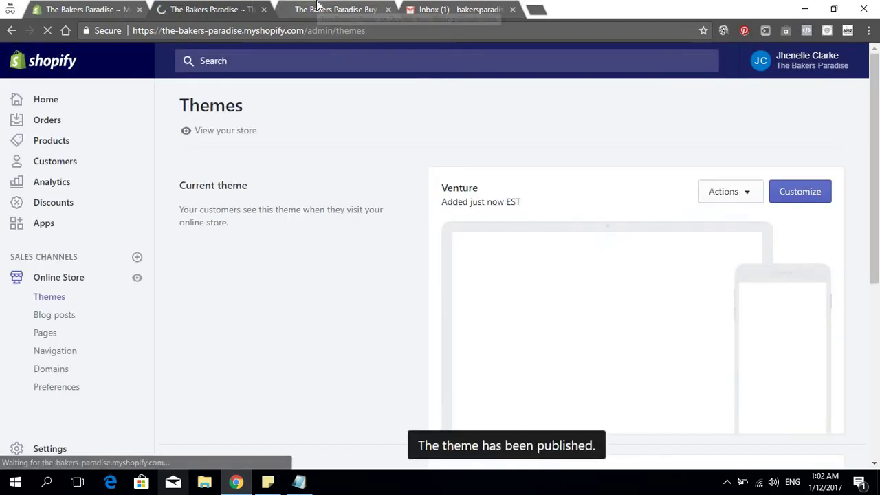
Reload the storefront to check the new dark Venture theme, then return to the admin
left_click(336, 10)
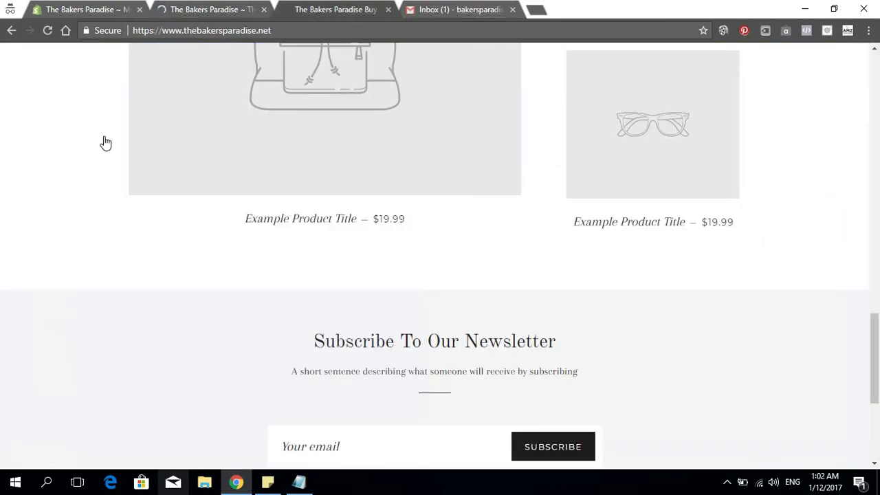
left_click(48, 31)
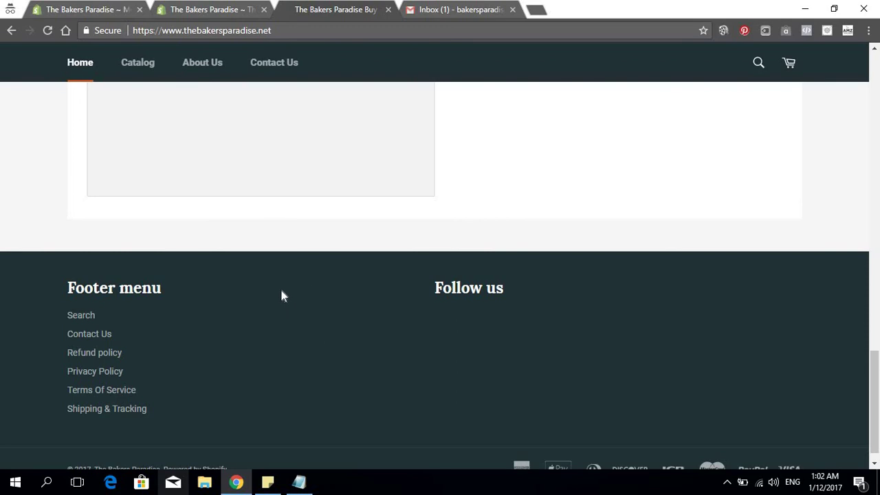
left_click_drag(282, 296, 282, 420)
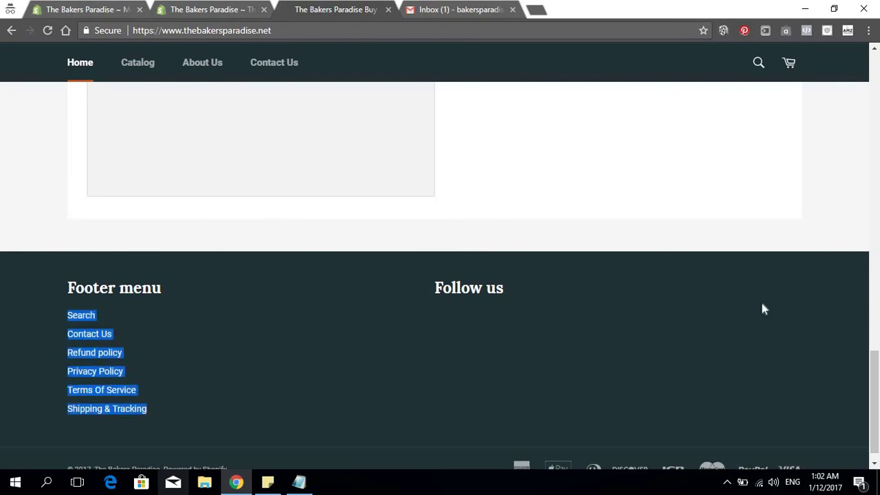
scroll(414, 388, "up", 20)
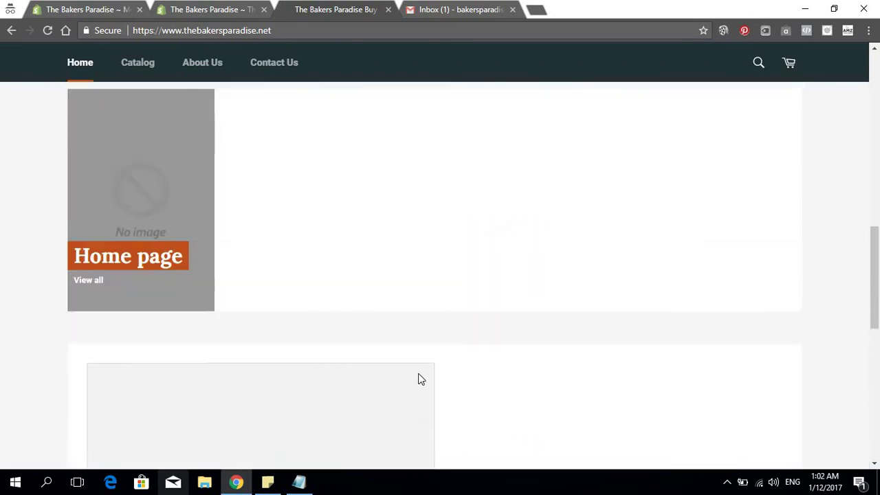
scroll(501, 370, "up", 2)
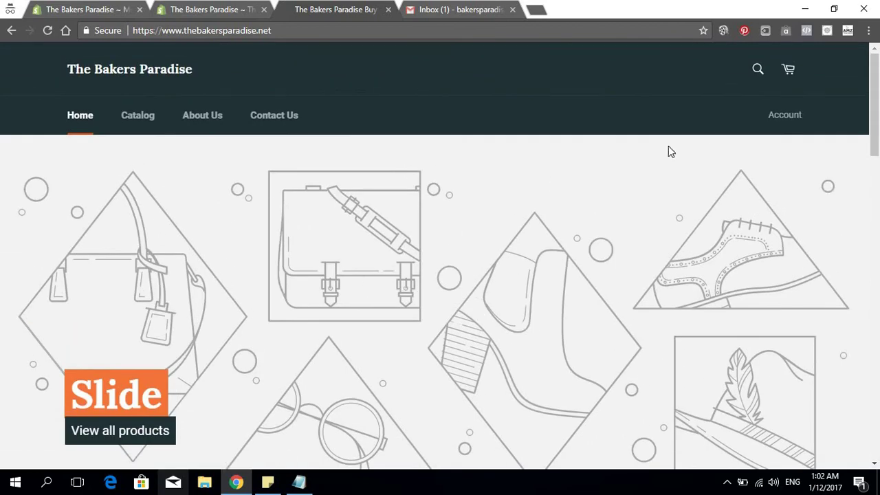
scroll(634, 165, "down", 20)
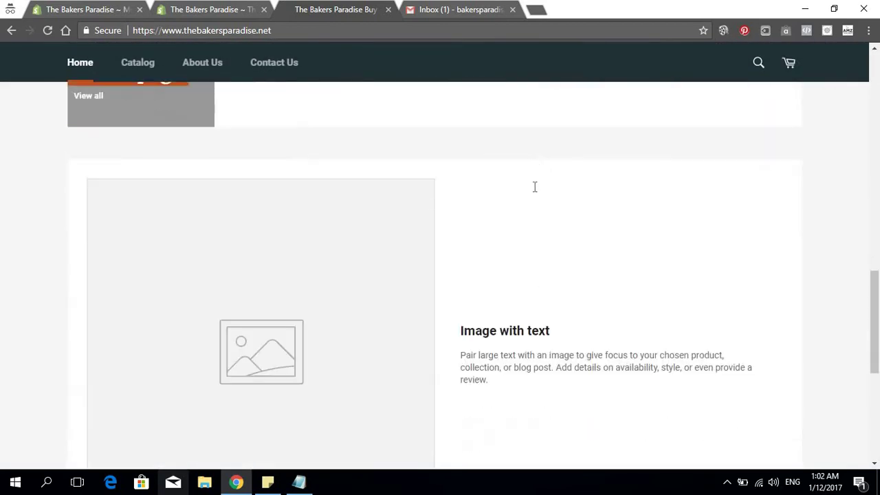
scroll(534, 192, "up", 20)
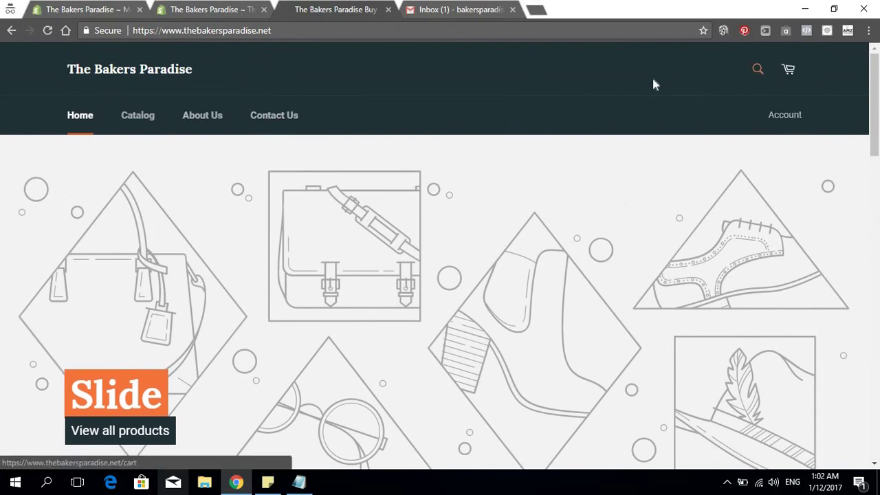
left_click(453, 9)
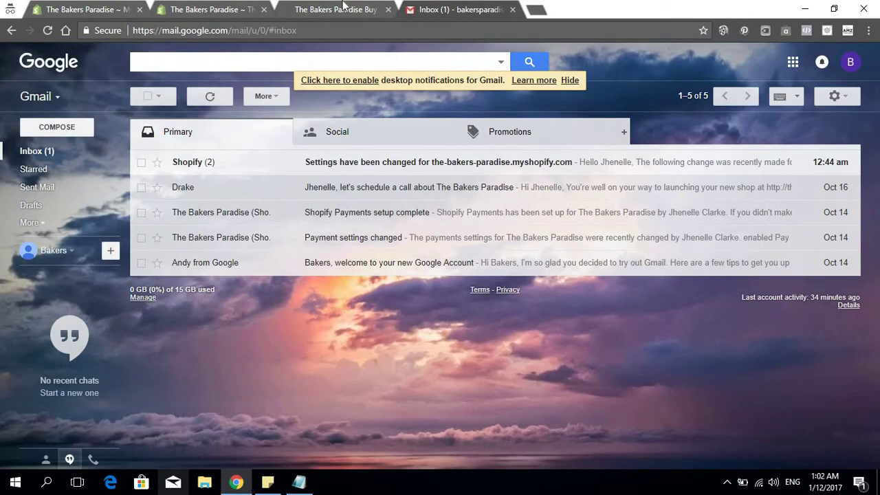
left_click(340, 9)
left_click(87, 10)
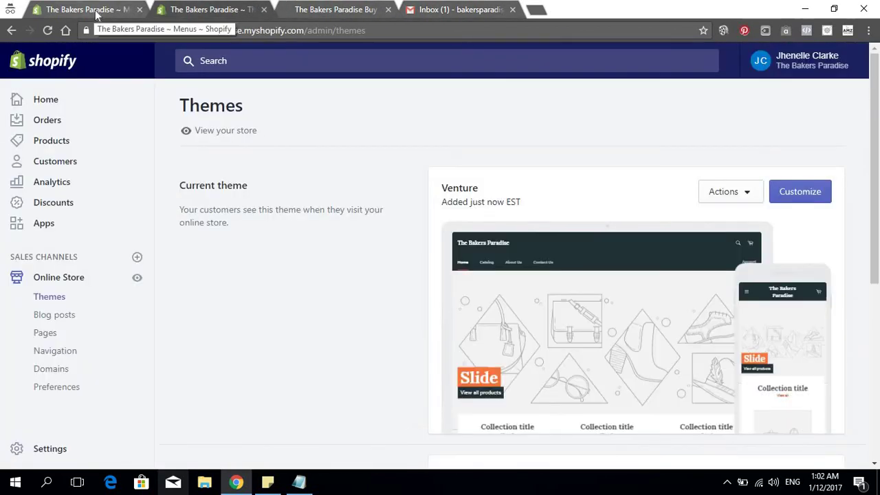
Open Products > Collections, showing only the Home page collection, and open a blank browser tab
left_click(193, 11)
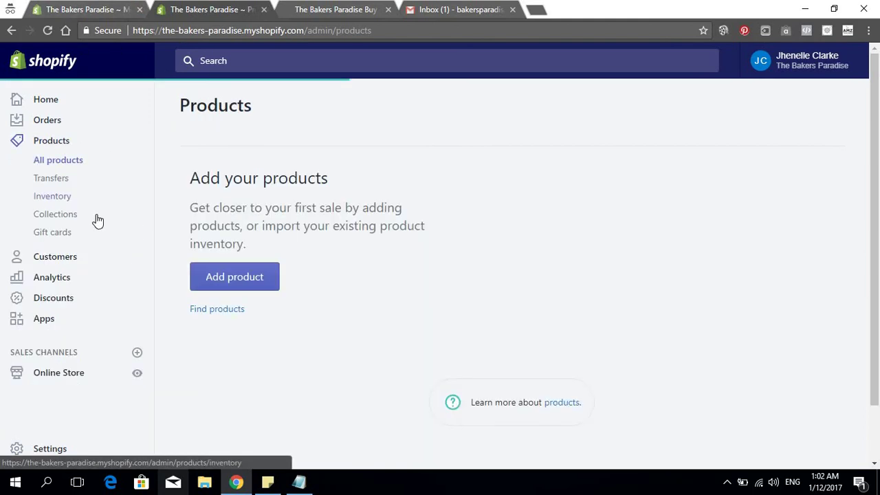
left_click(55, 220)
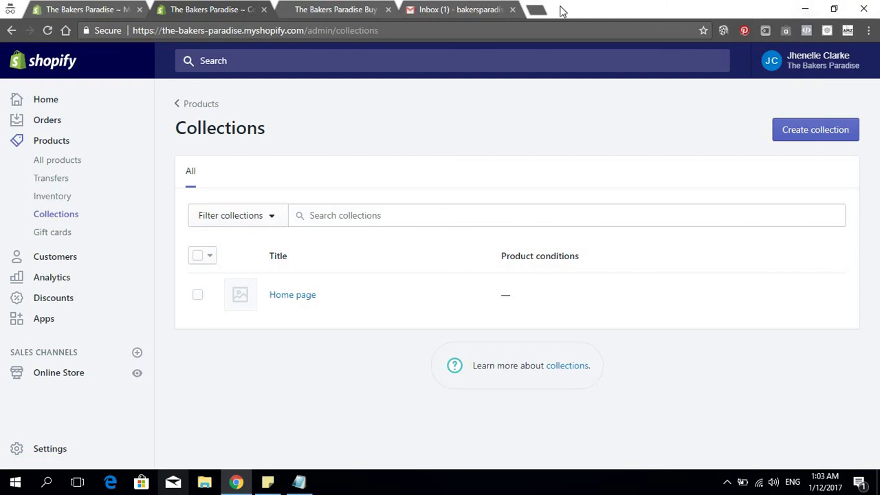
left_click(537, 11)
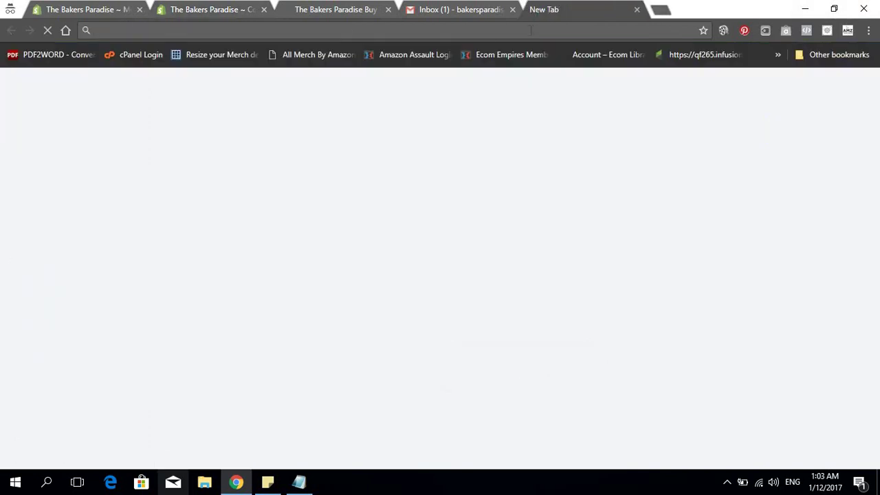
Load the Pexels stock photo site in the new tab
type("pi")
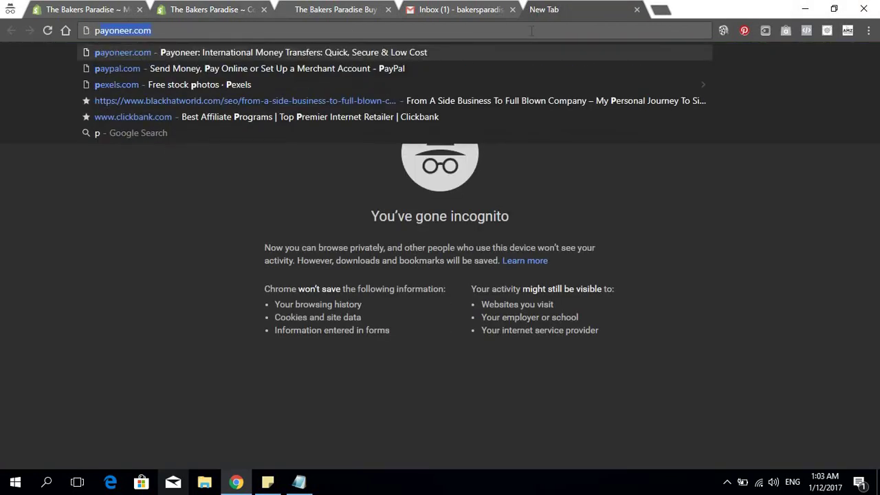
key("BackSpace")
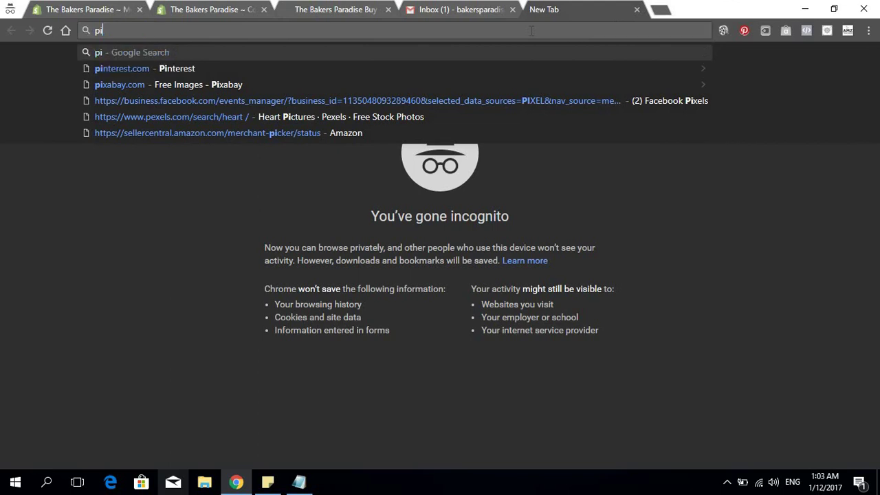
key("BackSpace")
type("exels.com")
key("Return")
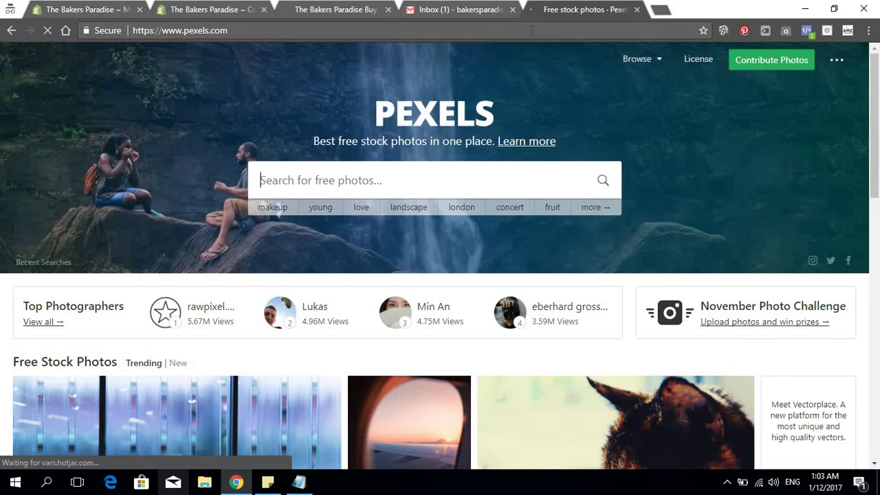
Return to Shopify's Collections page and start creating a new collection
left_click(313, 9)
left_click(206, 9)
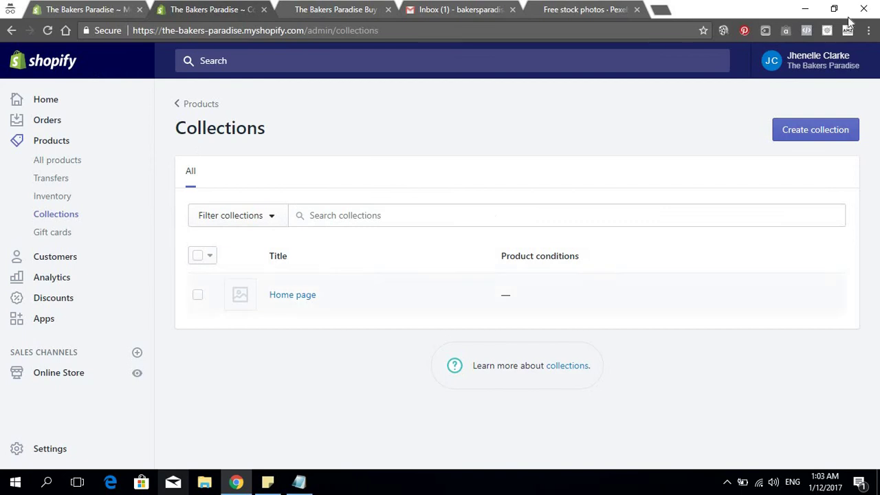
left_click(777, 138)
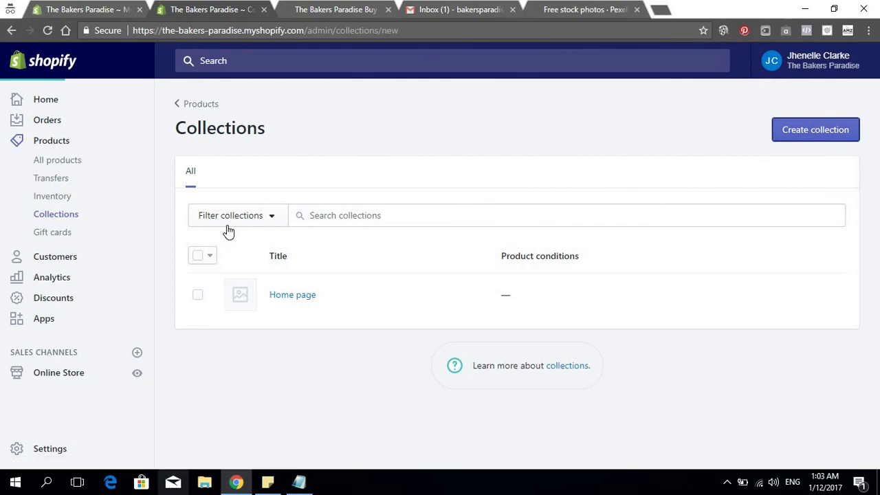
Title the new collection 'Protective Wear', replacing the first-typed 'Cooking Apparel'
left_click(306, 194)
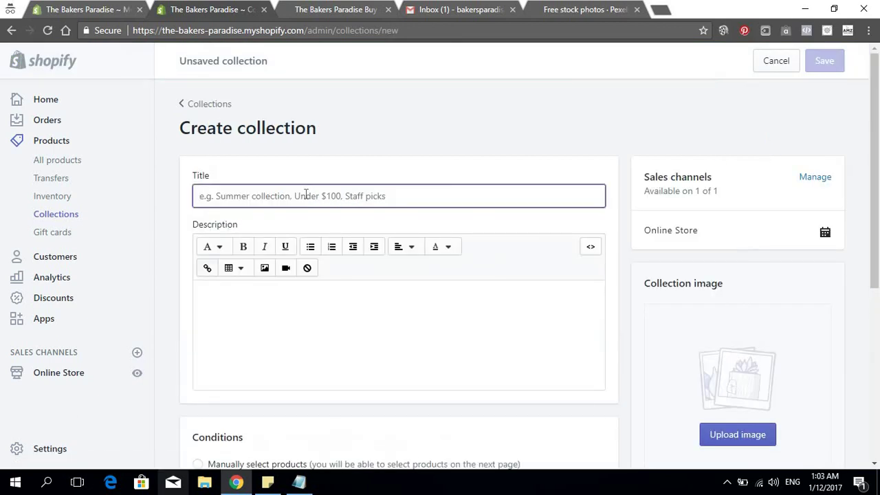
type("Cooking ")
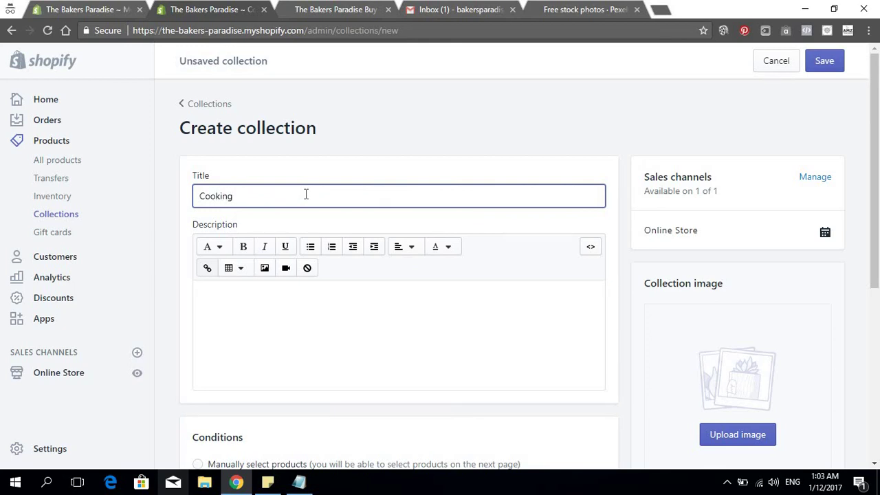
type("Apparel")
key("BackSpace")
key("BackSpace")
key("BackSpace")
key("BackSpace")
key("BackSpace")
key("BackSpace")
key("BackSpace")
key("BackSpace")
key("BackSpace")
key("BackSpace")
key("BackSpace")
key("BackSpace")
key("BackSpace")
key("BackSpace")
key("BackSpace")
key("BackSpace")
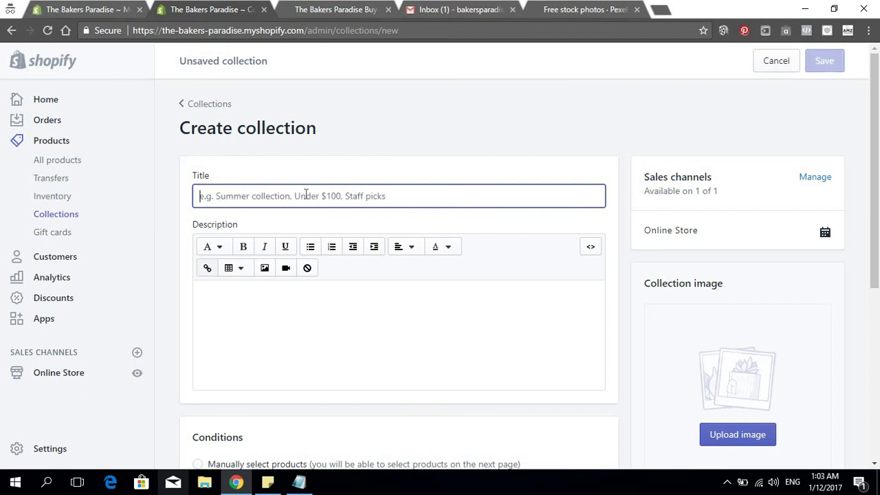
type("Protec")
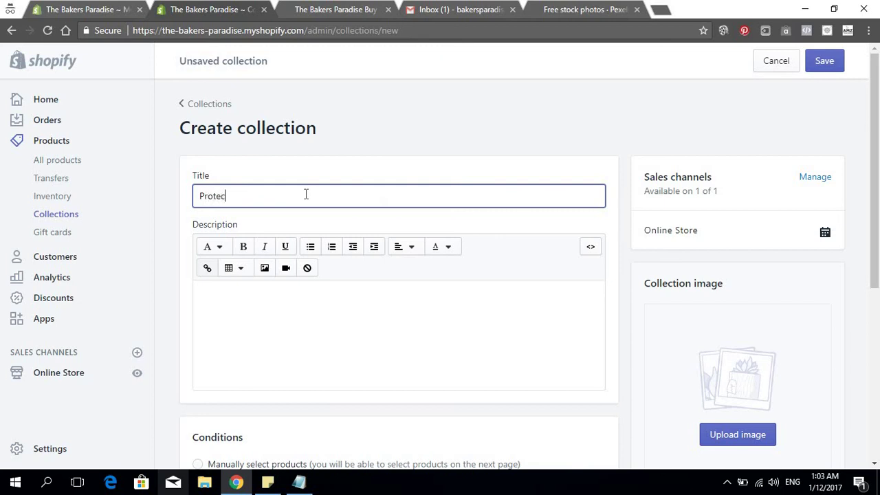
type("tive Wear")
scroll(369, 136, "down", 4)
scroll(265, 222, "up", 1)
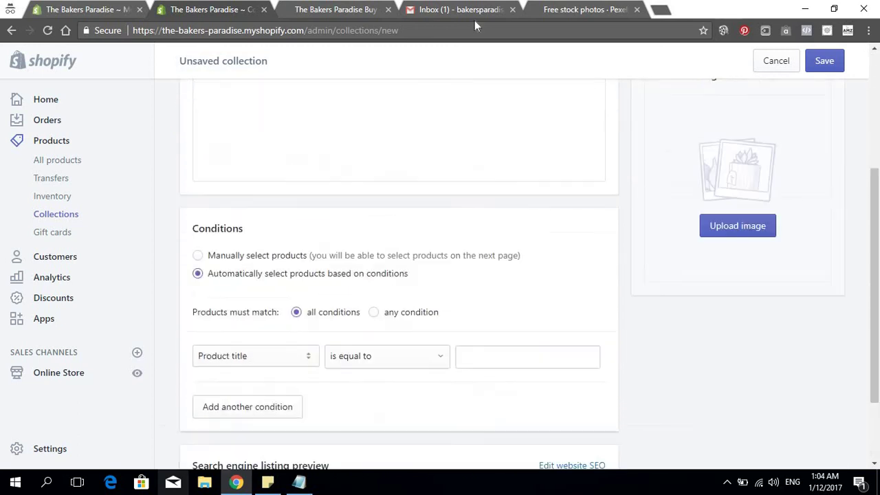
left_click(584, 10)
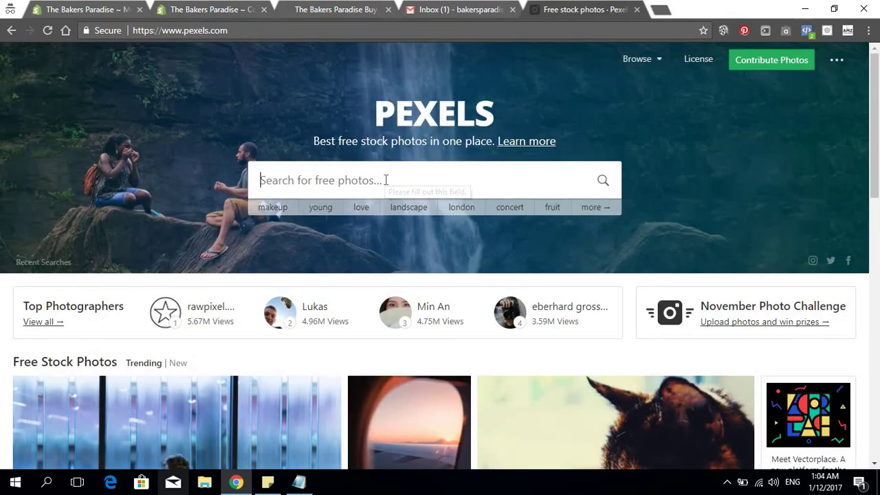
Search Pexels for 'oven mits' photos
left_click(386, 180)
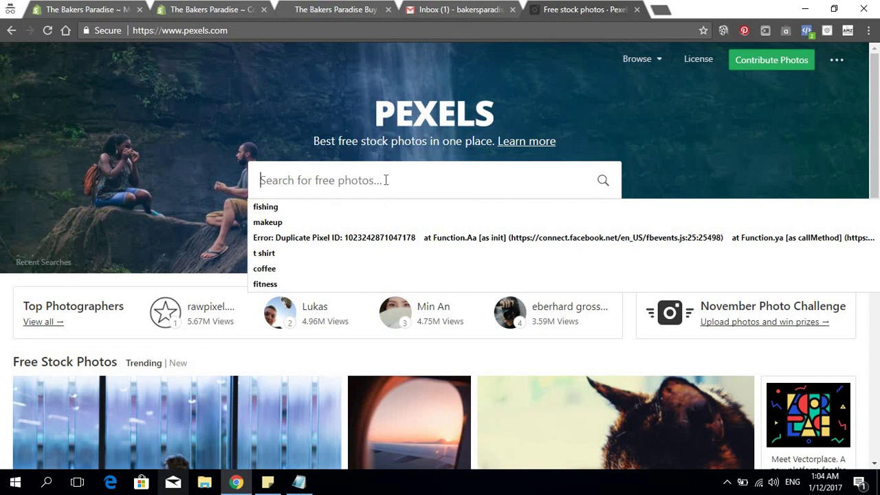
type("oven m")
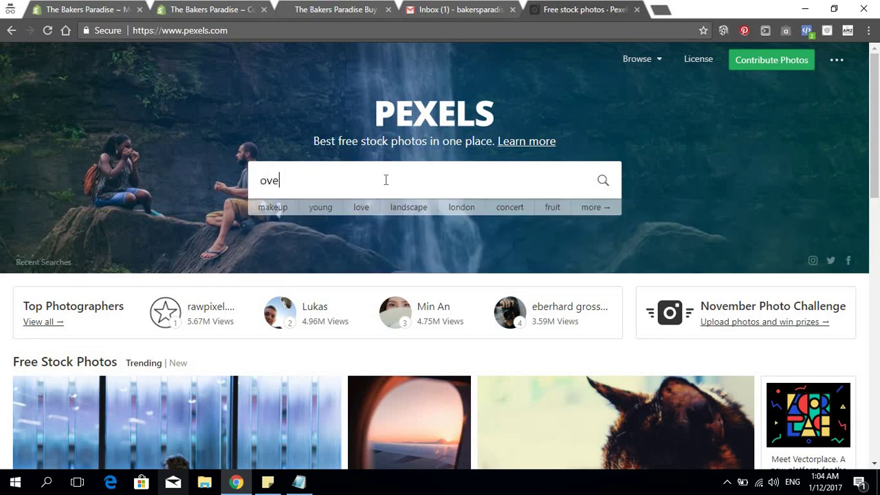
type("its")
key("Return")
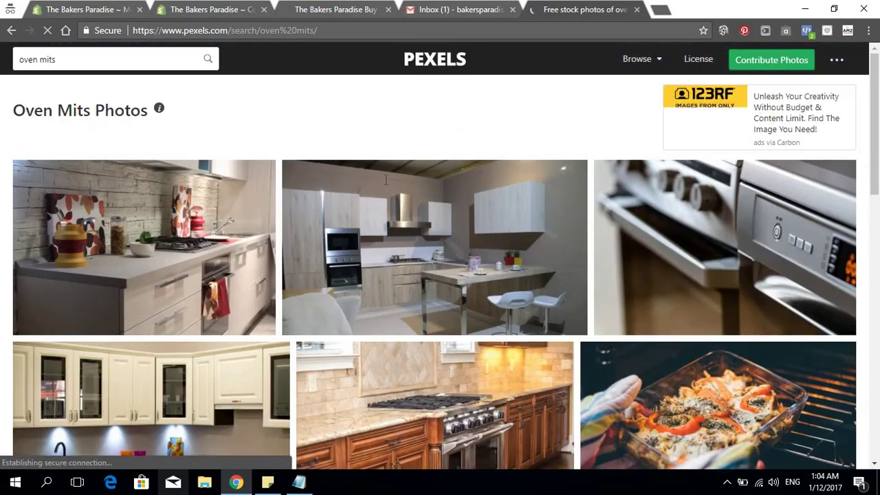
Open the oven-baked dish photo and its full-size version in a new tab
scroll(523, 207, "down", 5)
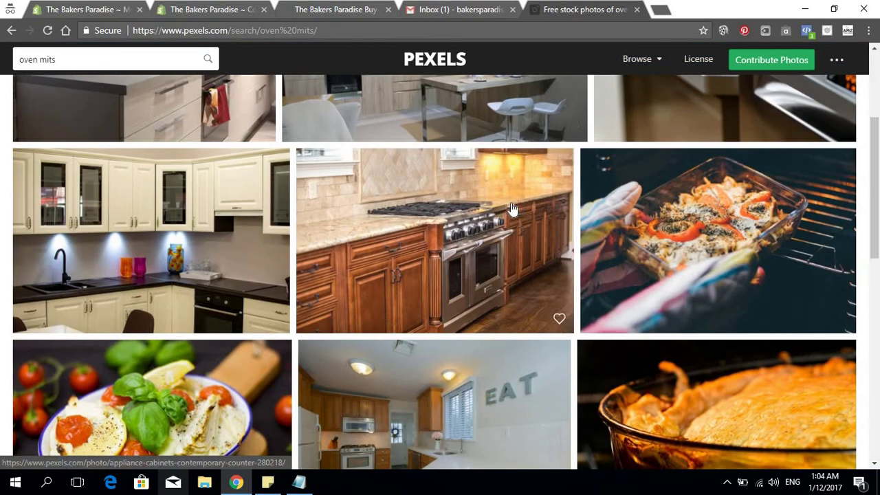
scroll(521, 209, "up", 2)
scroll(521, 213, "down", 2)
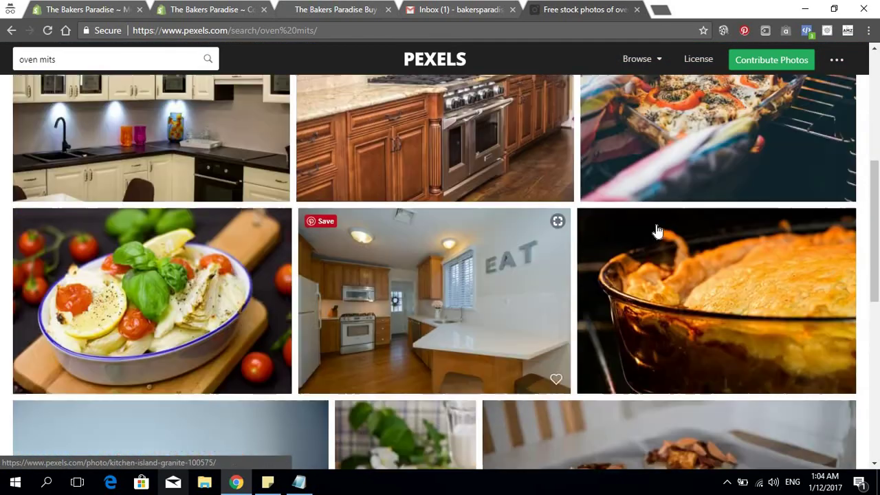
scroll(653, 234, "up", 3)
left_click(660, 303)
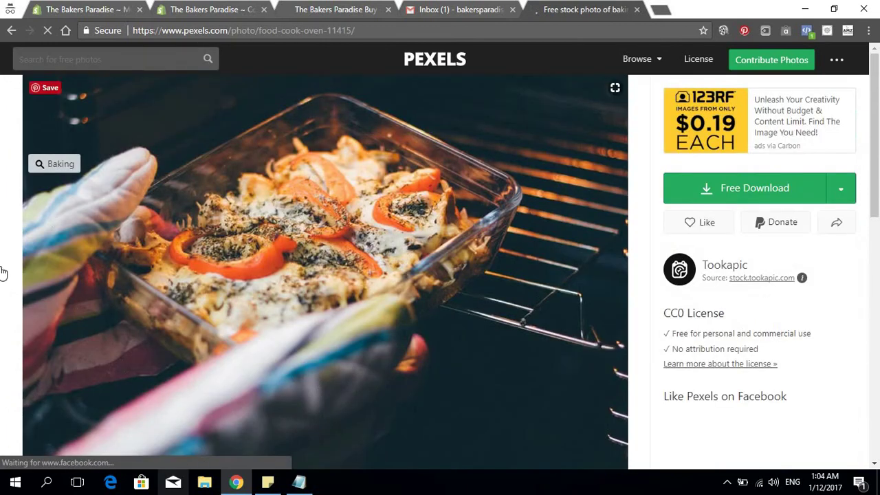
left_click(728, 189)
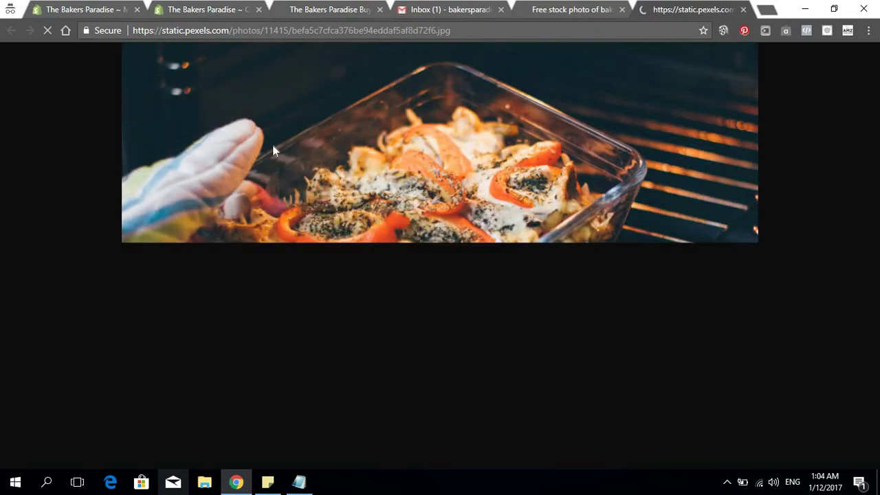
Save the full-size photo into a new Shops folder 'The bakers paradise', then close the tab
right_click(348, 192)
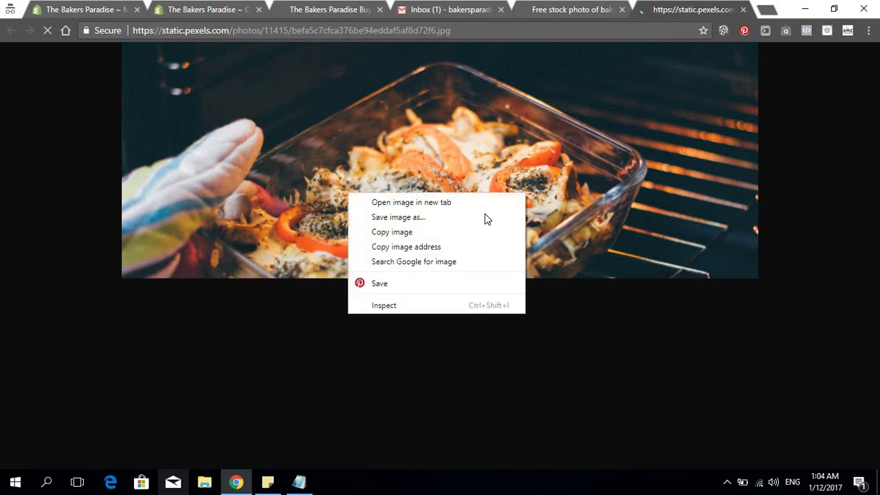
left_click(390, 218)
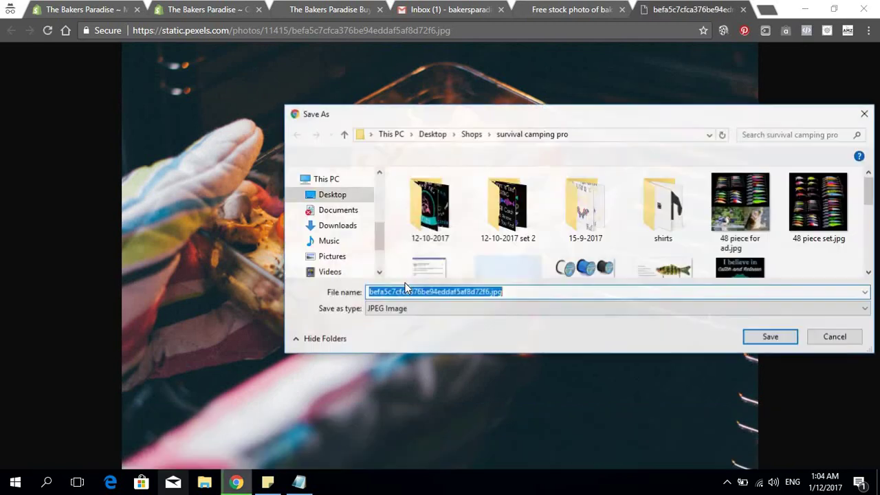
left_click(471, 134)
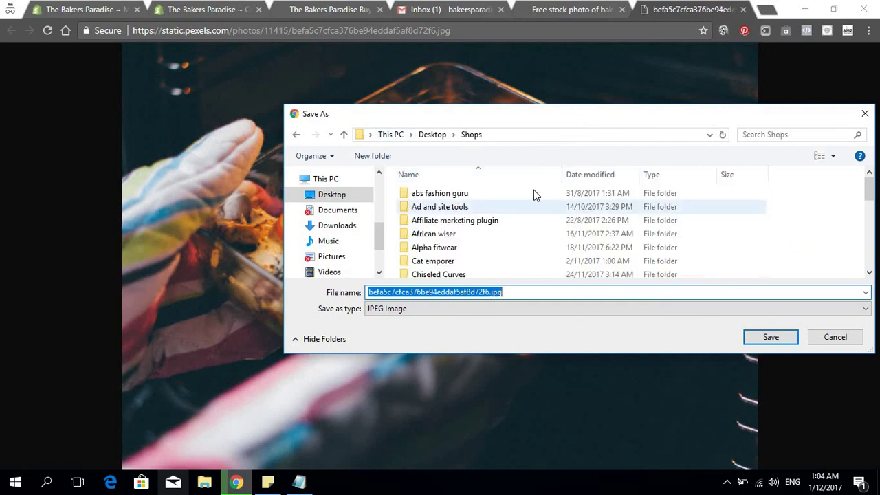
left_click(359, 160)
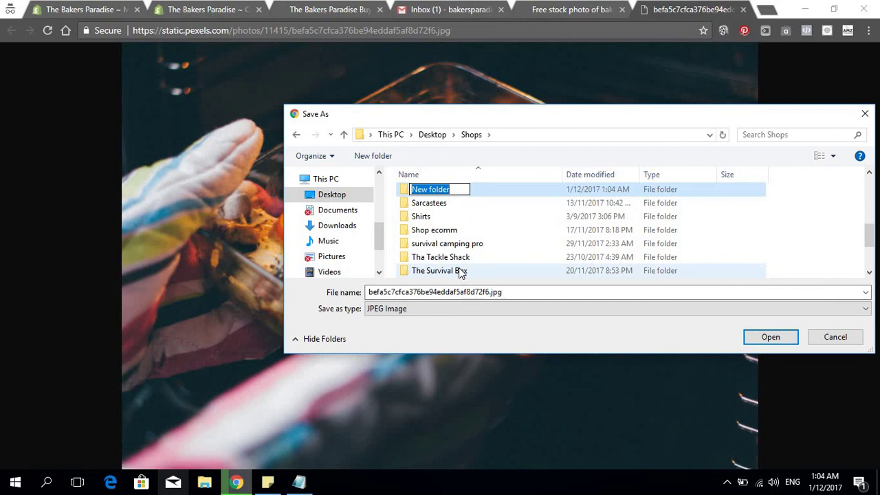
type("The ")
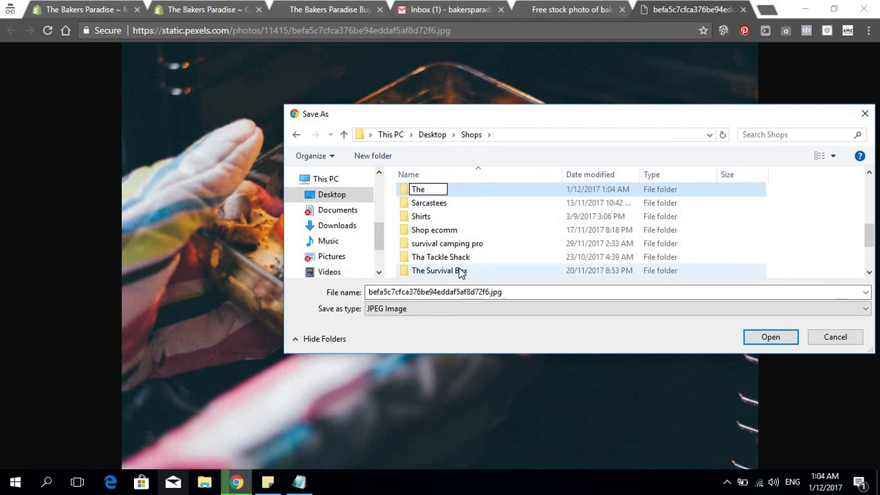
type("bakers ")
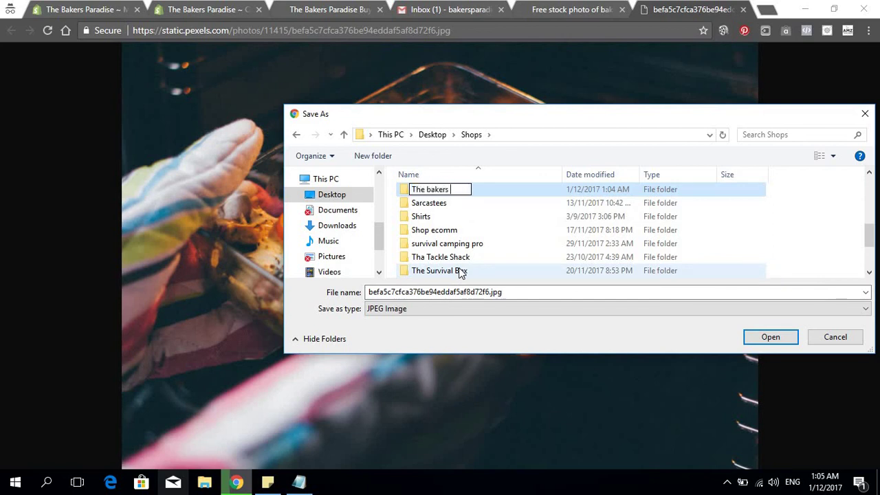
type("paradise")
key("Return")
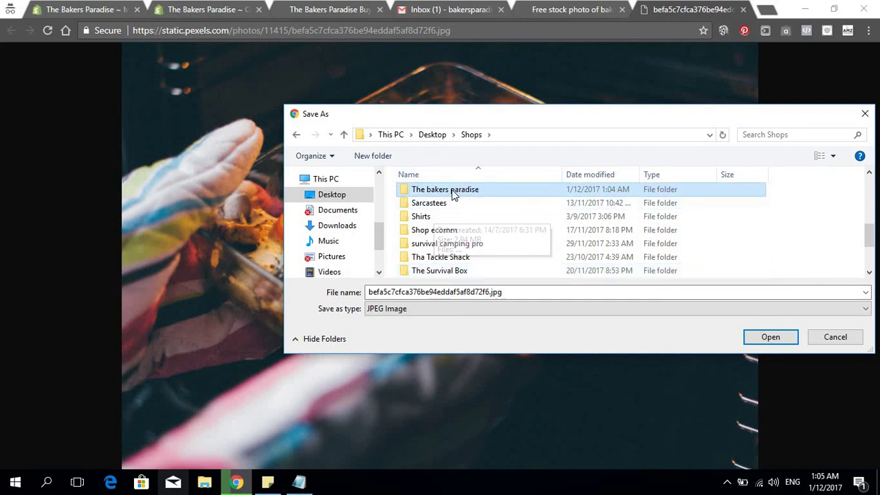
key("Return")
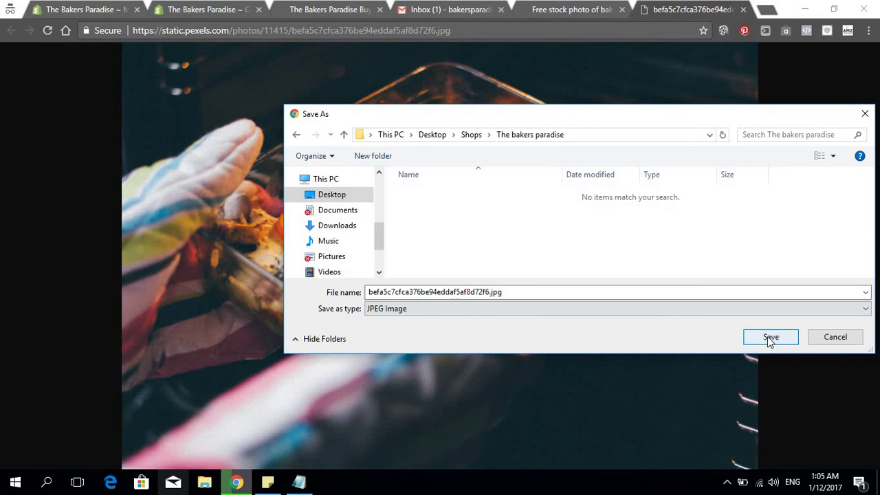
left_click(767, 337)
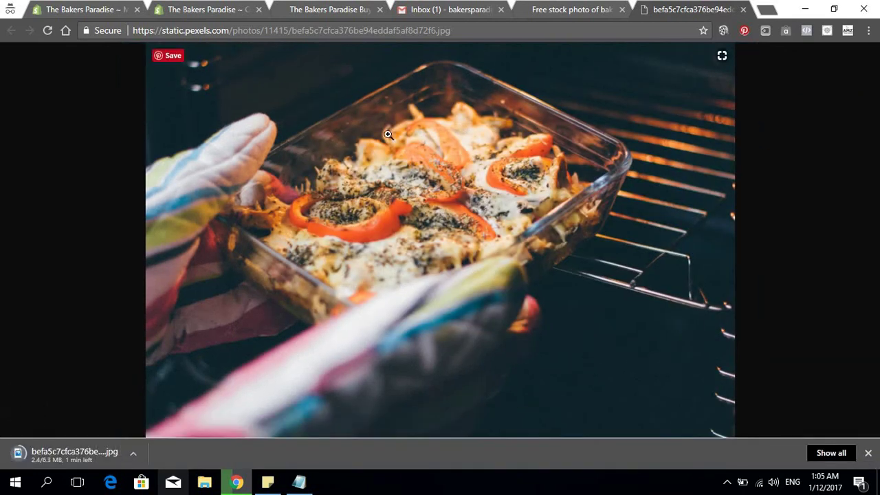
left_click(742, 10)
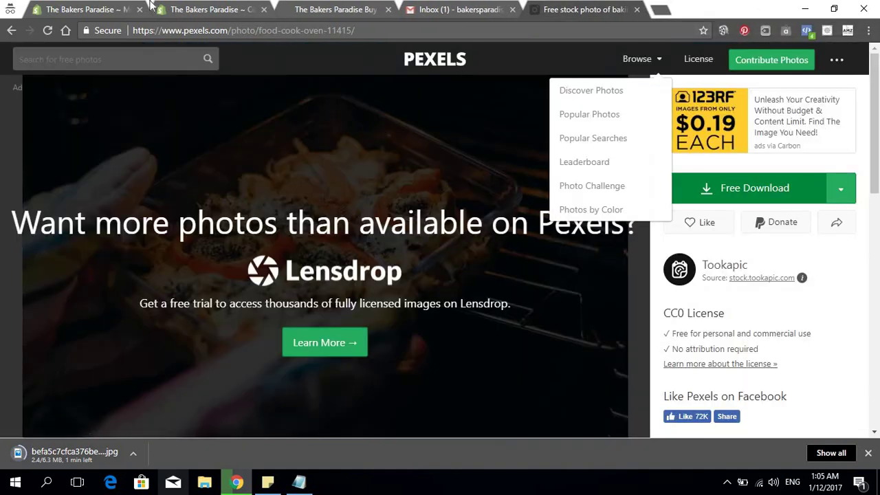
Upload the oven dish jpg from Shops > The bakers paradise as Protective Wear's collection image
left_click(86, 9)
left_click(199, 9)
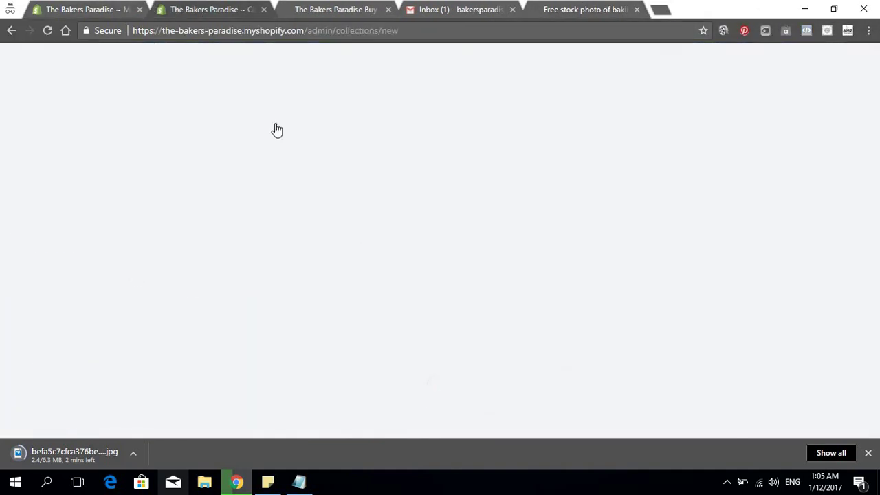
left_click(736, 318)
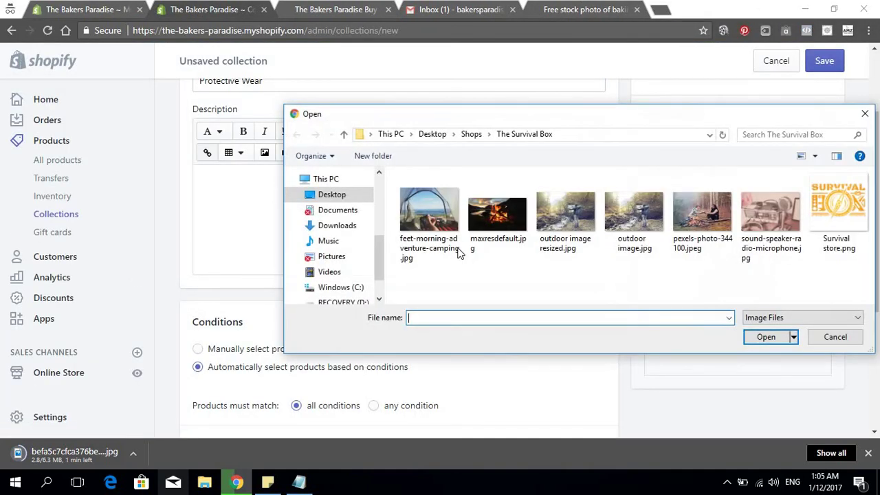
left_click(471, 134)
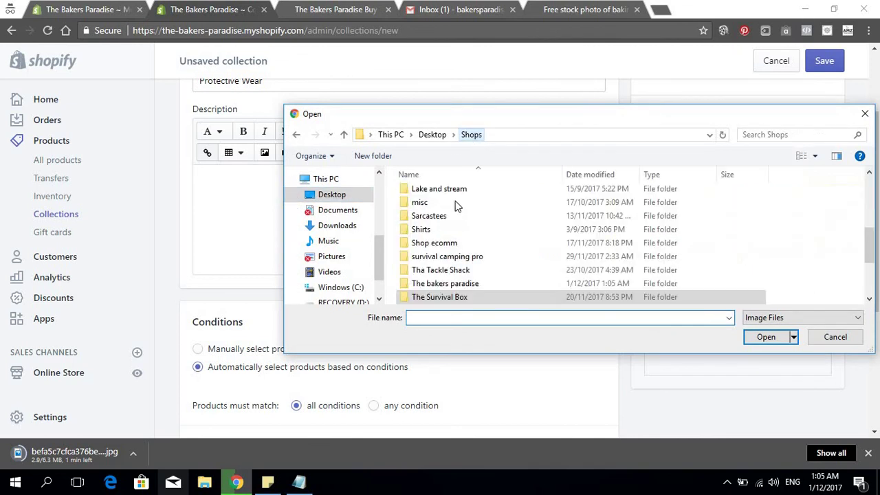
double_click(445, 284)
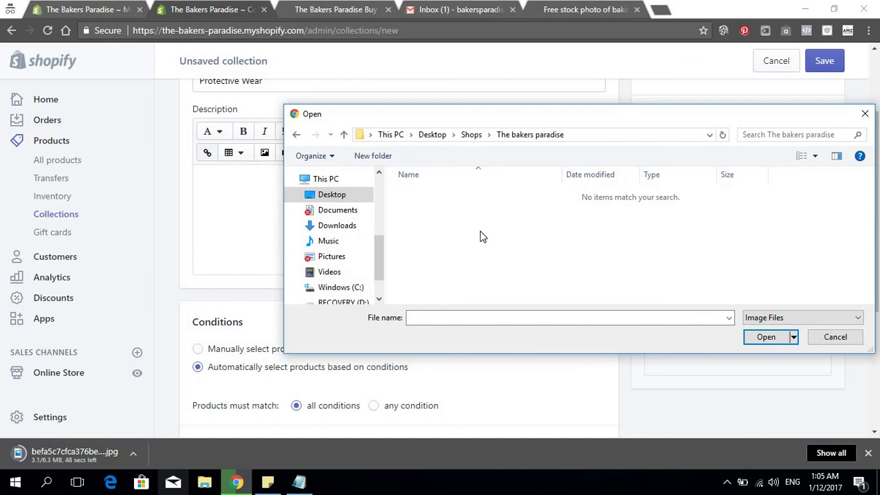
left_click_drag(594, 115, 499, 121)
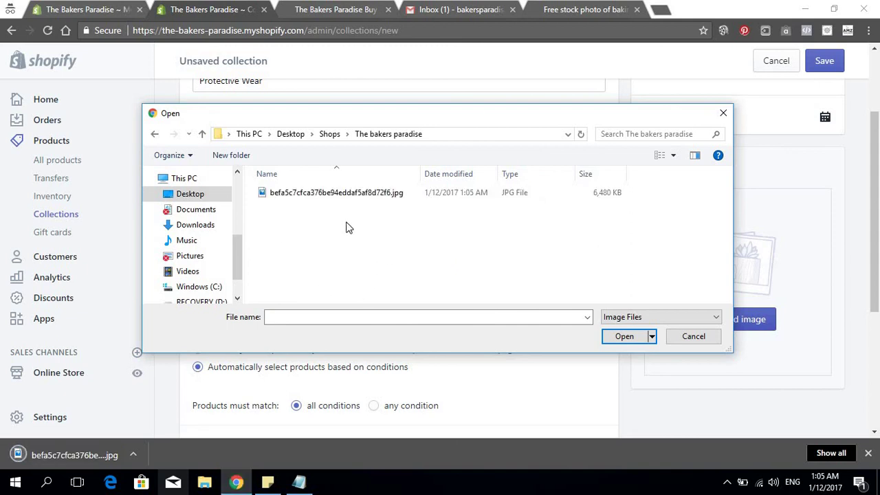
left_click(350, 196)
left_click(629, 337)
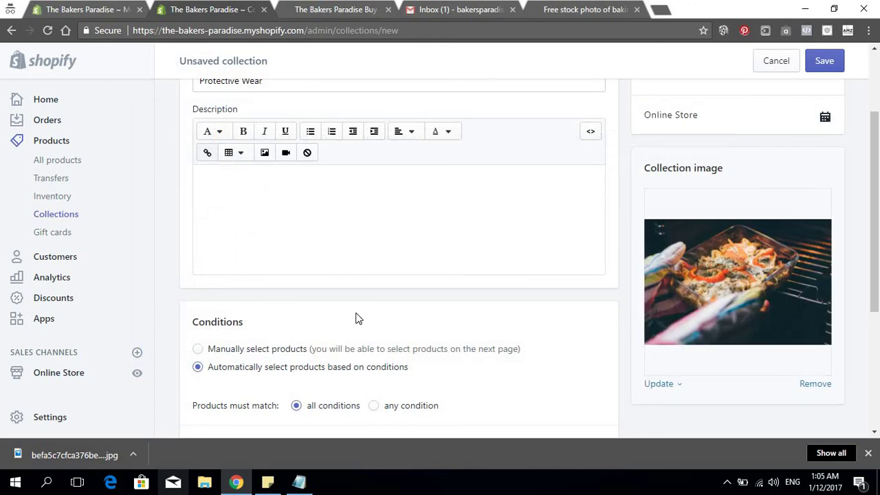
scroll(380, 258, "down", 3)
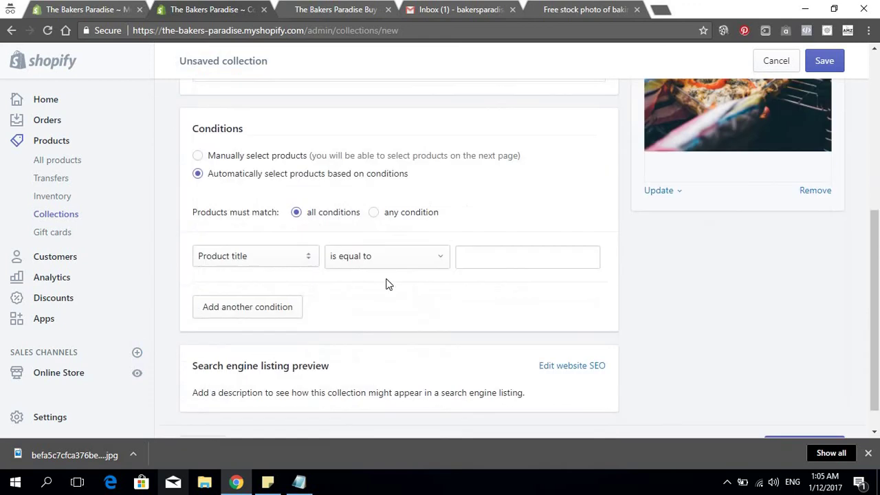
Match any condition with Product type is equal to 'Protective Wear'
left_click(373, 212)
left_click(269, 263)
left_click(257, 287)
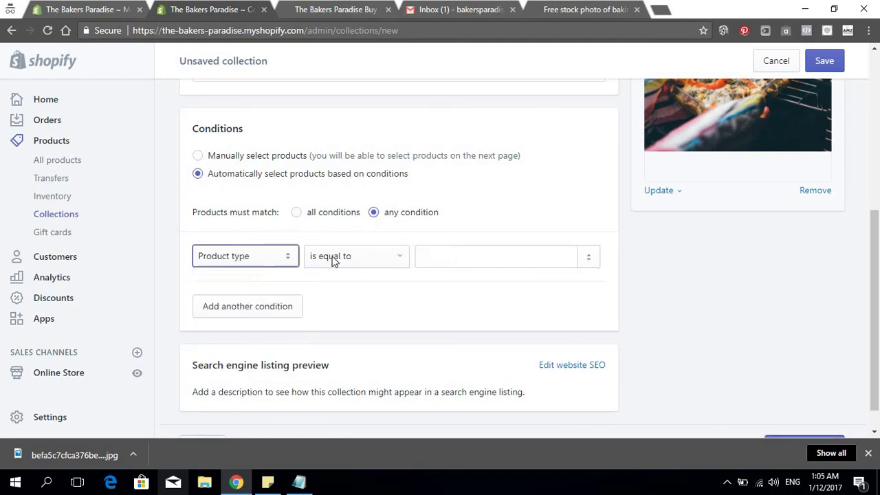
left_click(487, 265)
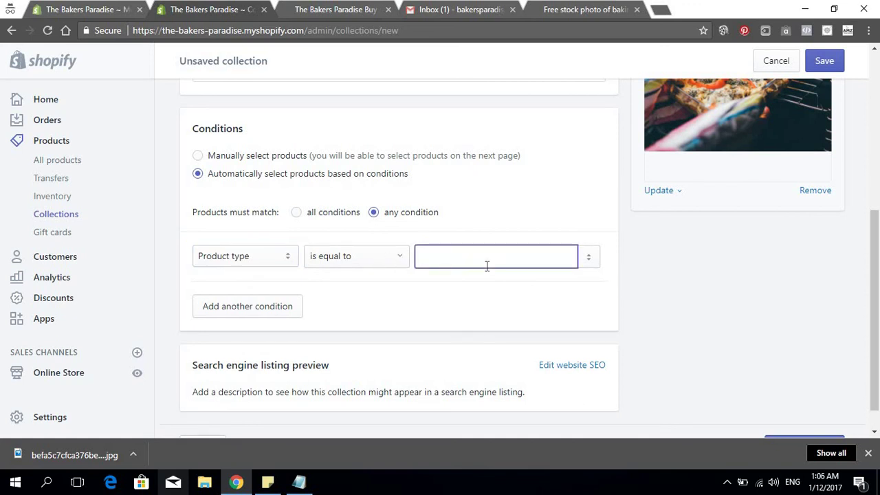
type("Protective Wear")
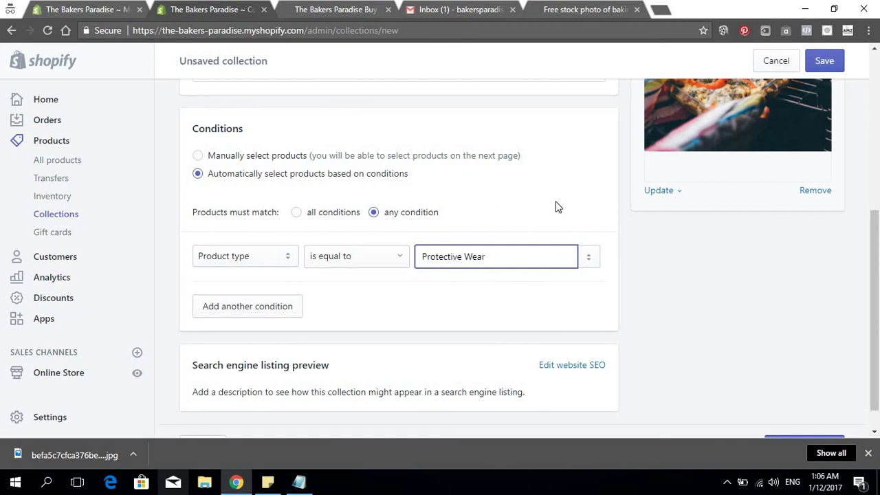
Save the Protective Wear collection and dismiss the downloads bar
scroll(543, 222, "up", 2)
scroll(332, 274, "up", 2)
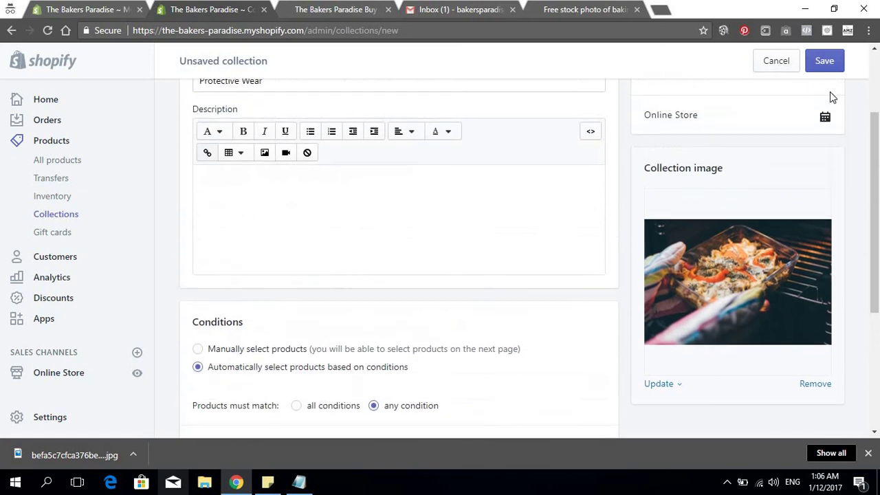
left_click(825, 61)
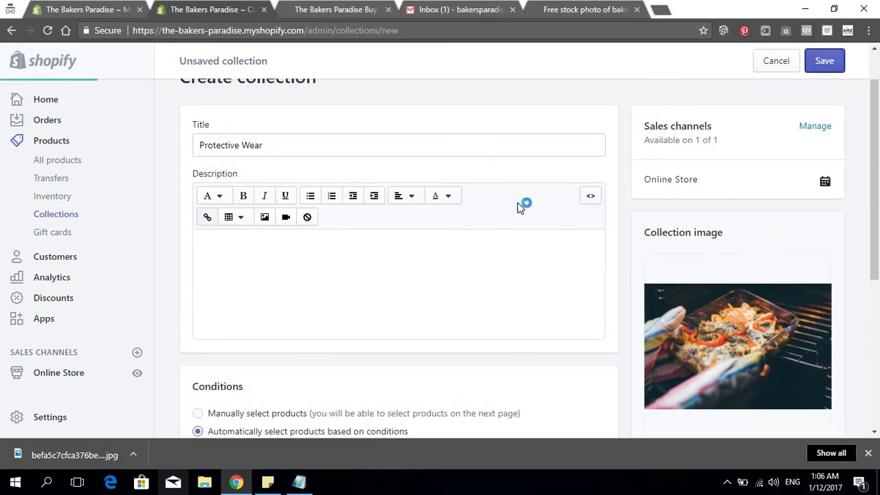
scroll(571, 238, "down", 3)
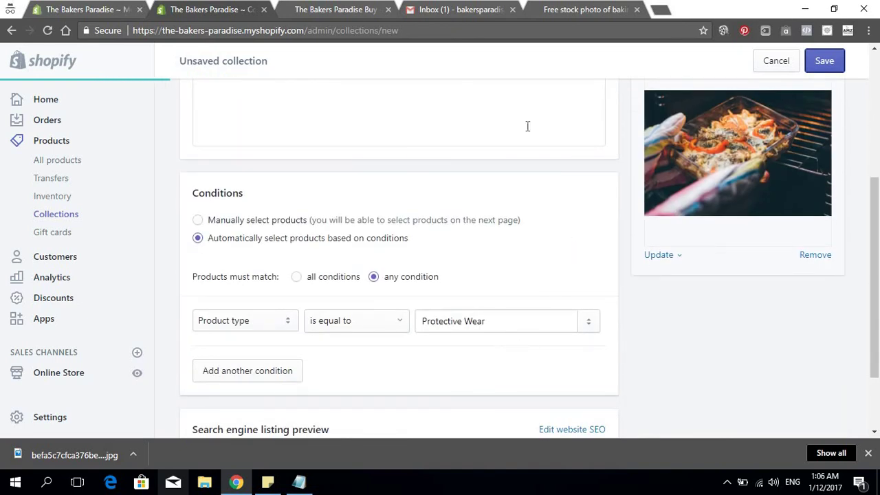
scroll(573, 261, "up", 2)
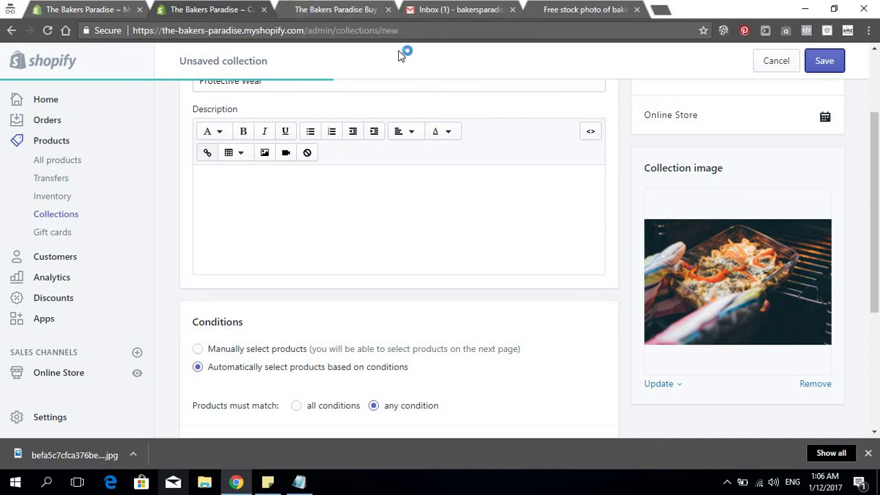
left_click(869, 454)
Check the storefront homepage, then close it and return to the collection page
left_click(340, 10)
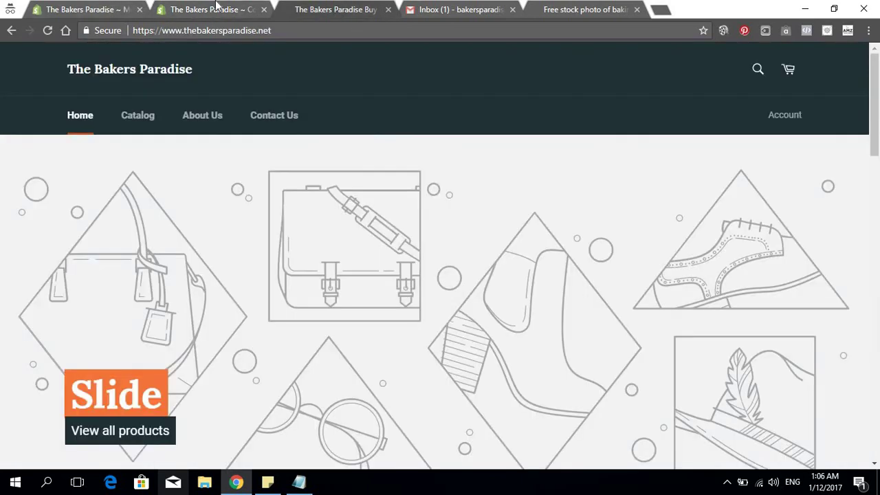
left_click(215, 5)
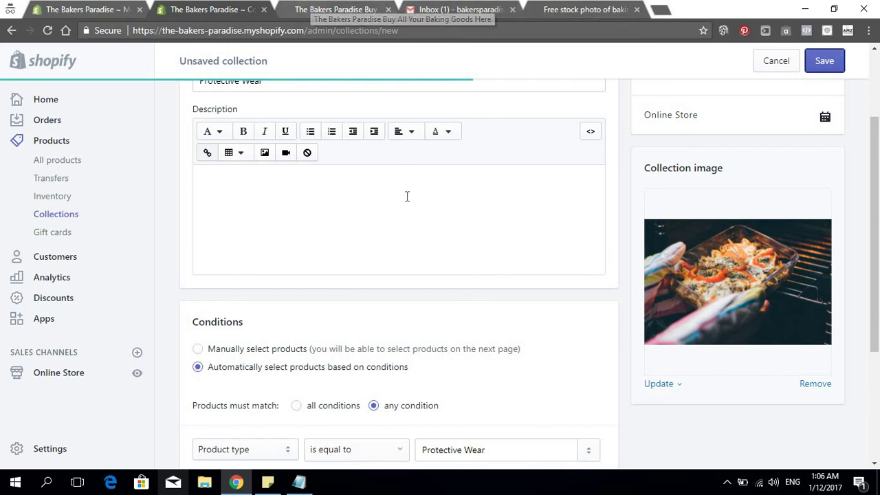
scroll(395, 187, "down", 5)
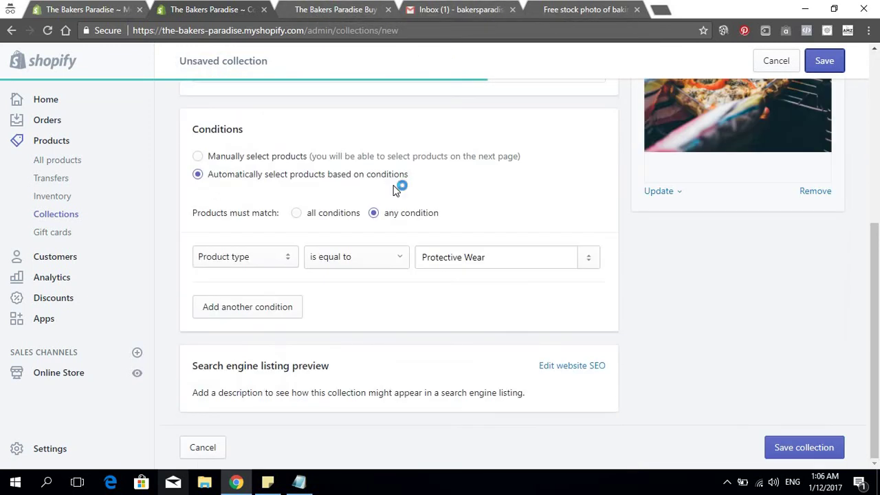
left_click(336, 18)
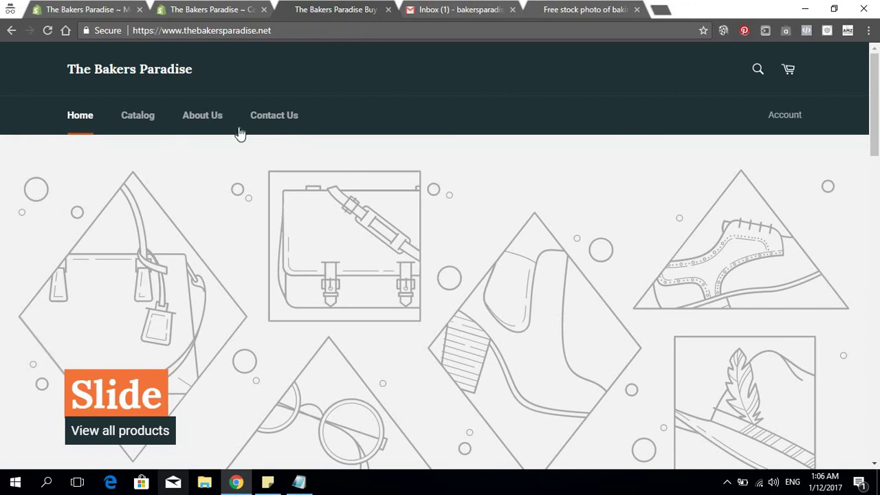
scroll(240, 134, "down", 3)
scroll(240, 137, "up", 3)
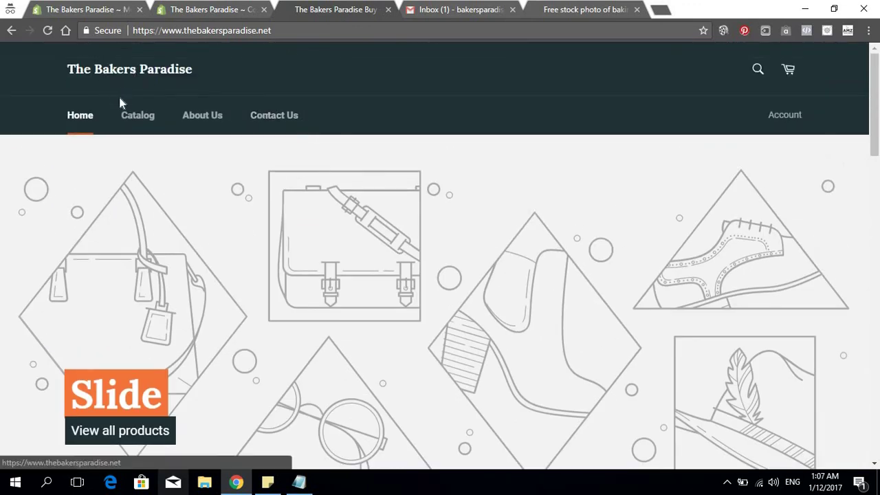
middle_click(308, 14)
left_click(210, 9)
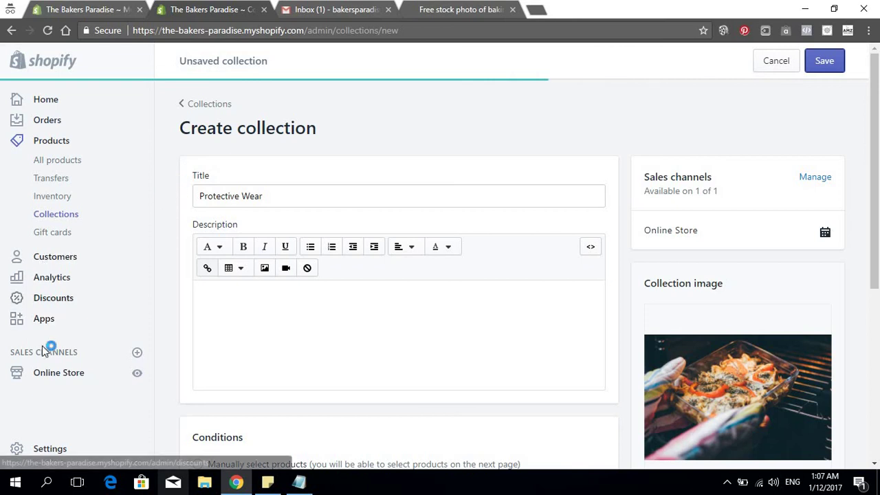
Open Online Store in a new tab and start customizing the Venture theme
right_click(51, 259)
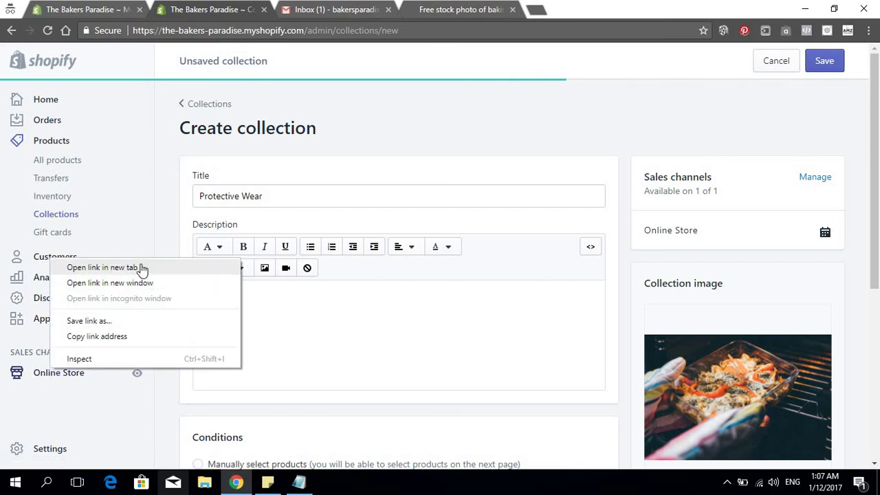
left_click(103, 268)
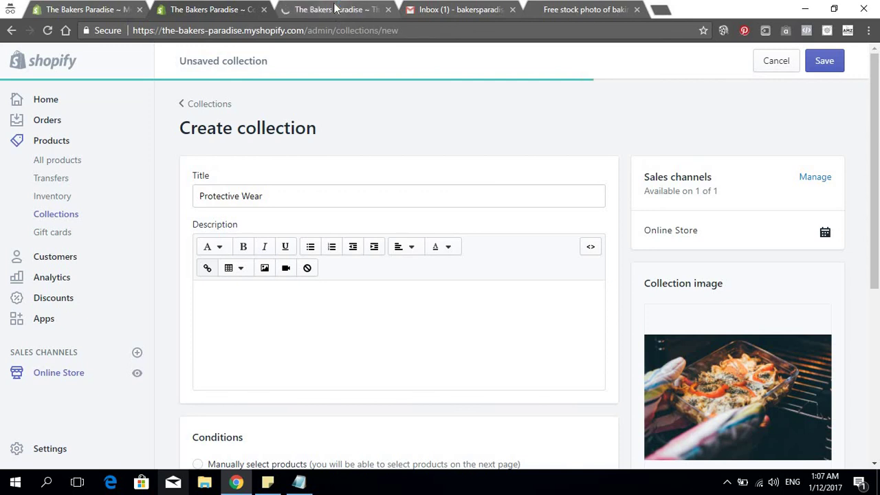
left_click(335, 9)
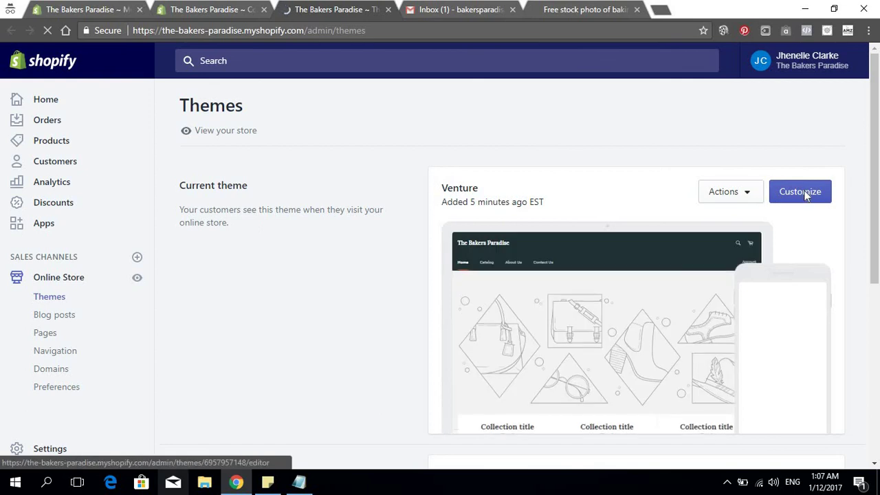
left_click(777, 192)
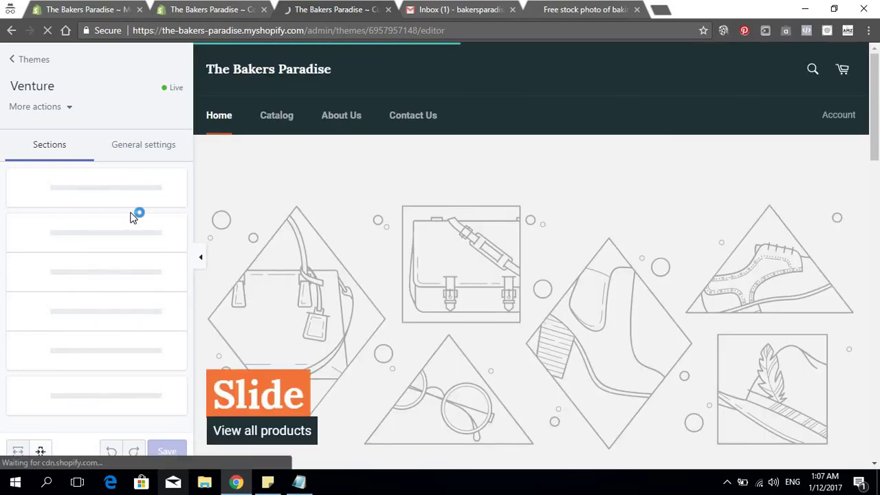
Set the Collection list section's first Collection block to Protective Wear
scroll(130, 202, "down", 1)
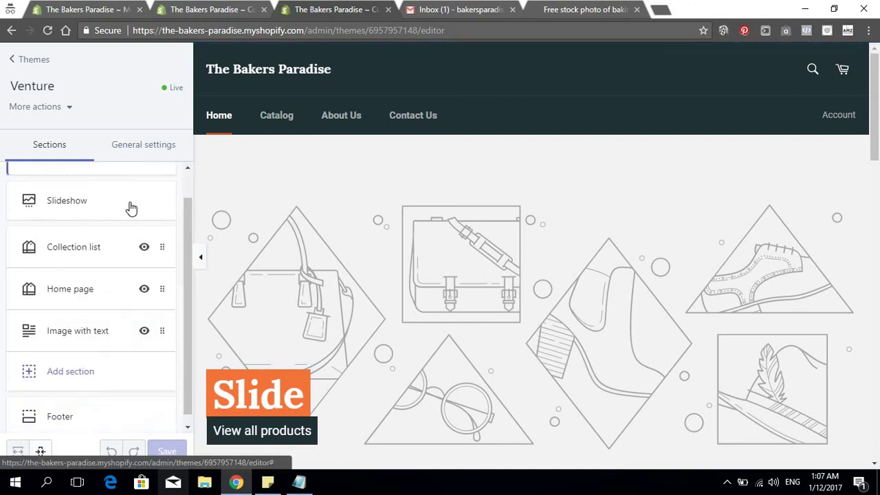
scroll(112, 297, "up", 1)
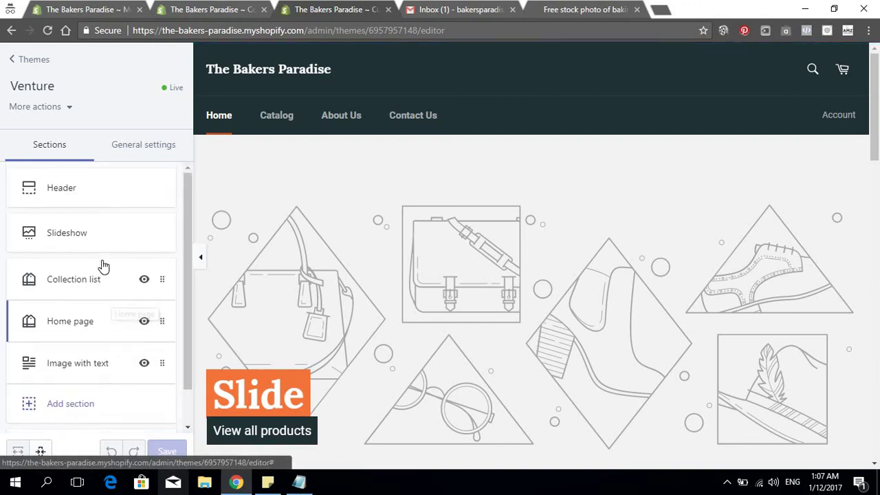
scroll(530, 253, "down", 3)
scroll(530, 257, "down", 3)
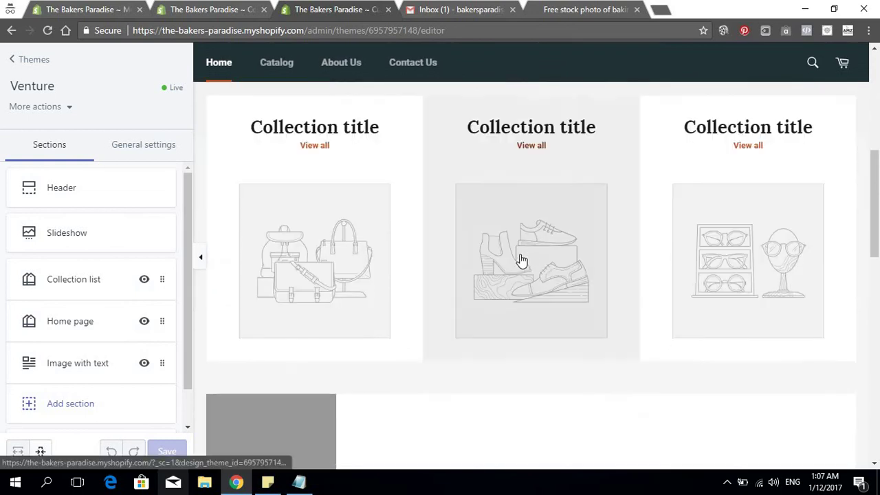
scroll(344, 252, "up", 1)
left_click(88, 289)
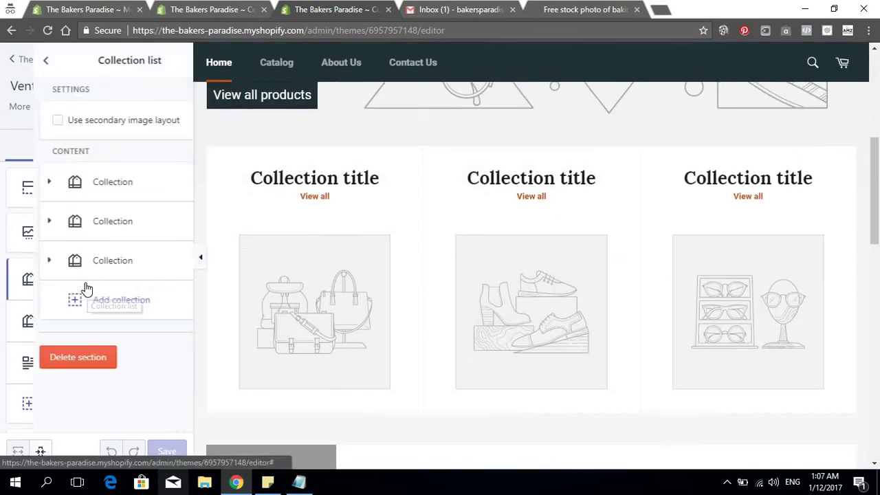
left_click(86, 186)
left_click(81, 243)
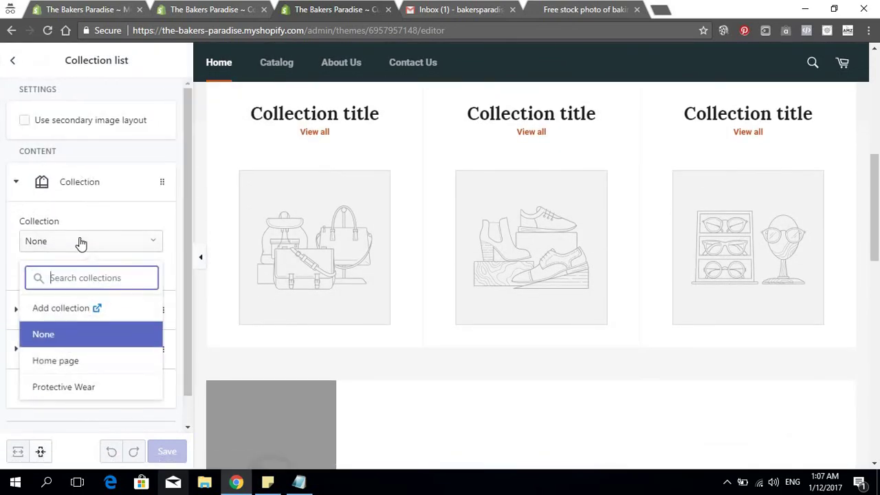
left_click(58, 387)
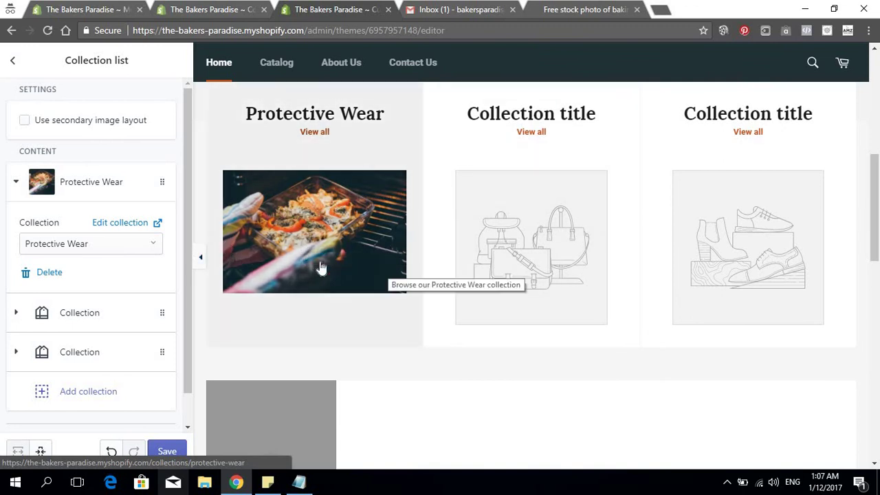
Review the homepage preview and save the theme changes
scroll(569, 255, "up", 5)
scroll(569, 259, "down", 5)
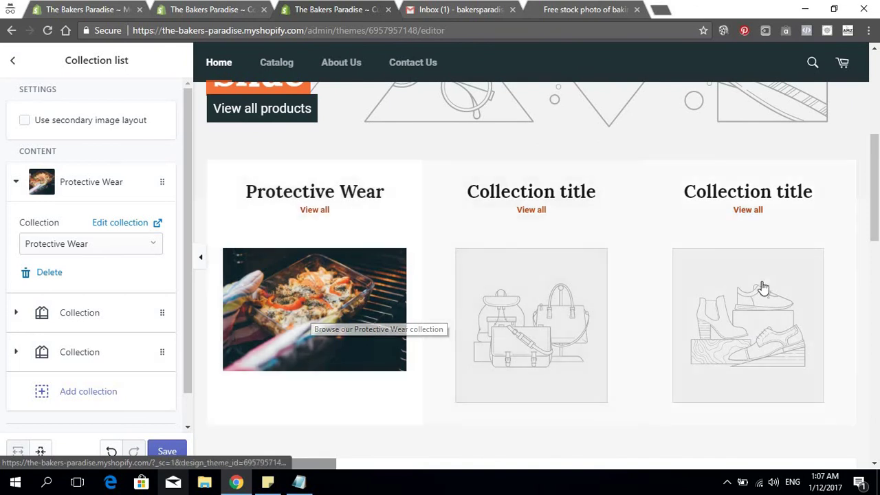
scroll(776, 281, "down", 3)
scroll(774, 281, "down", 3)
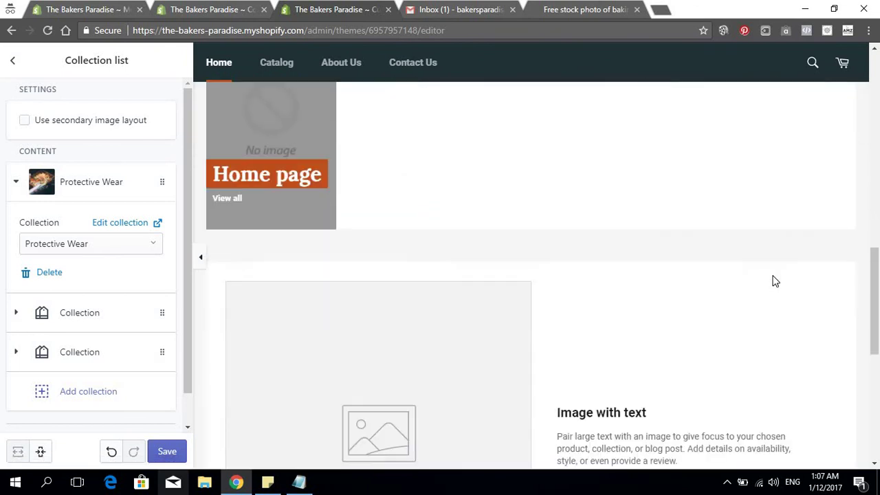
scroll(393, 231, "down", 4)
scroll(346, 186, "up", 8)
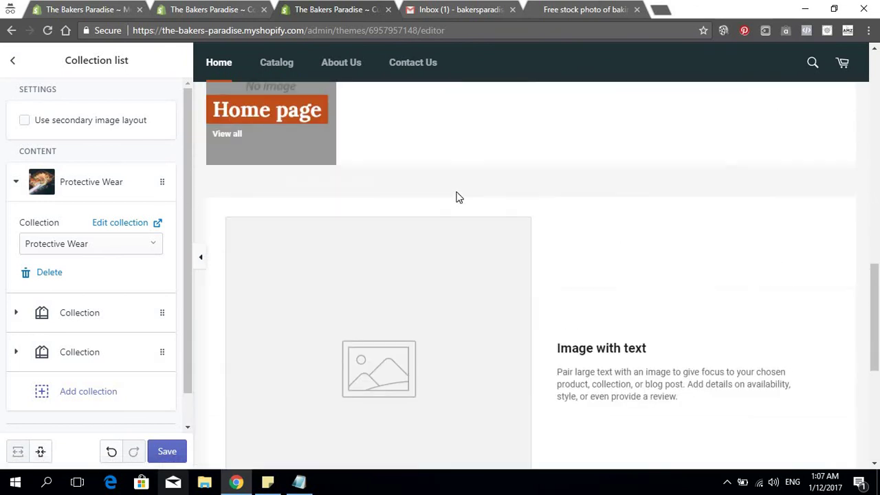
scroll(387, 390, "down", 5)
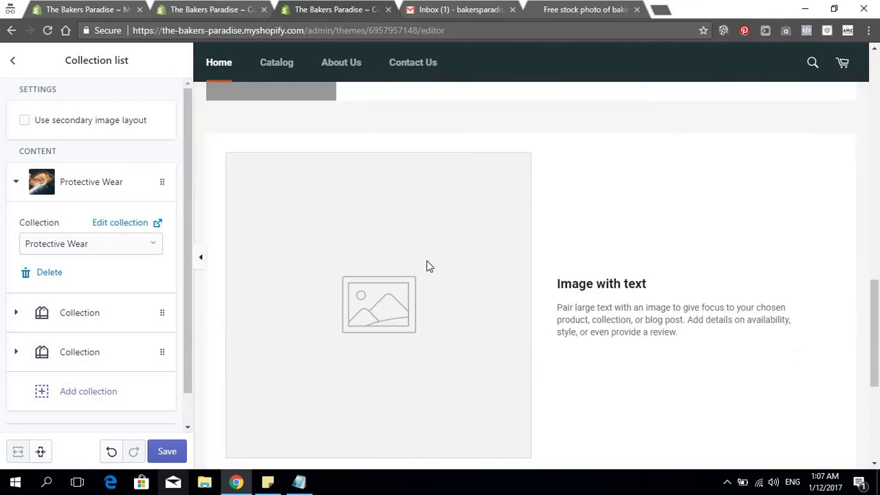
scroll(640, 304, "up", 5)
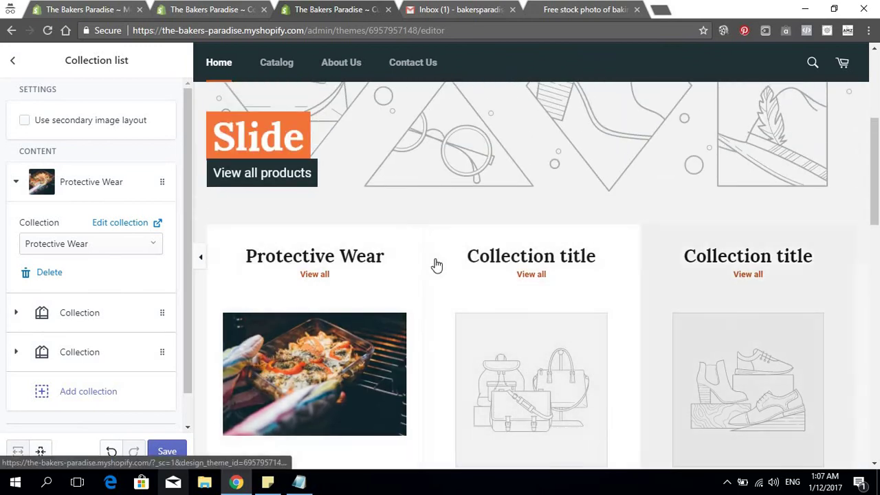
scroll(191, 442, "down", 1)
scroll(191, 442, "down", 1)
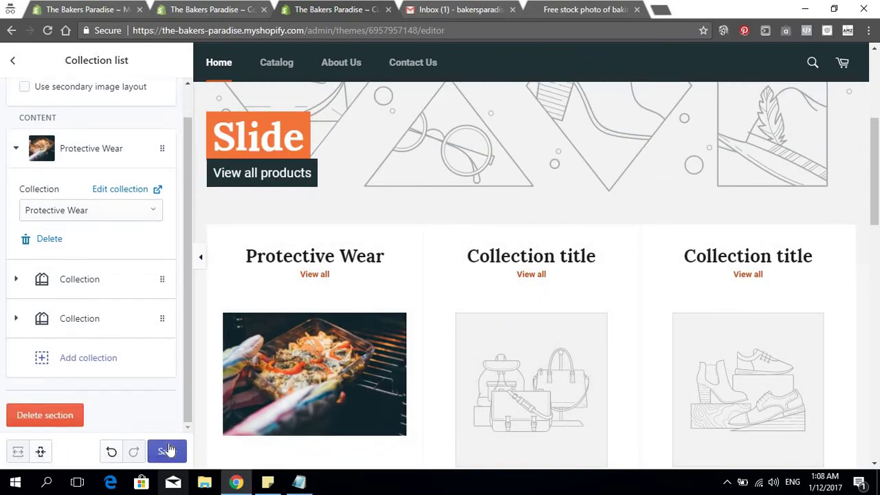
left_click(165, 450)
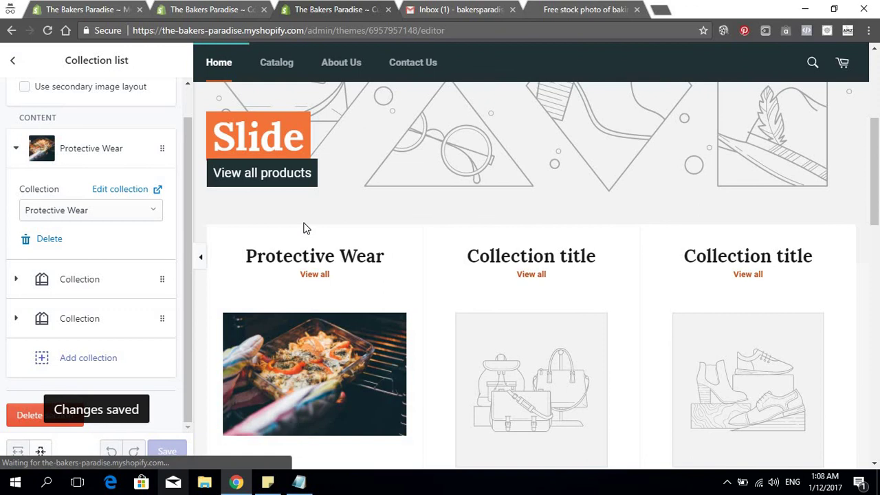
Open Shipping & Tracking from the preview footer and try its order tracking box
scroll(304, 229, "down", 1)
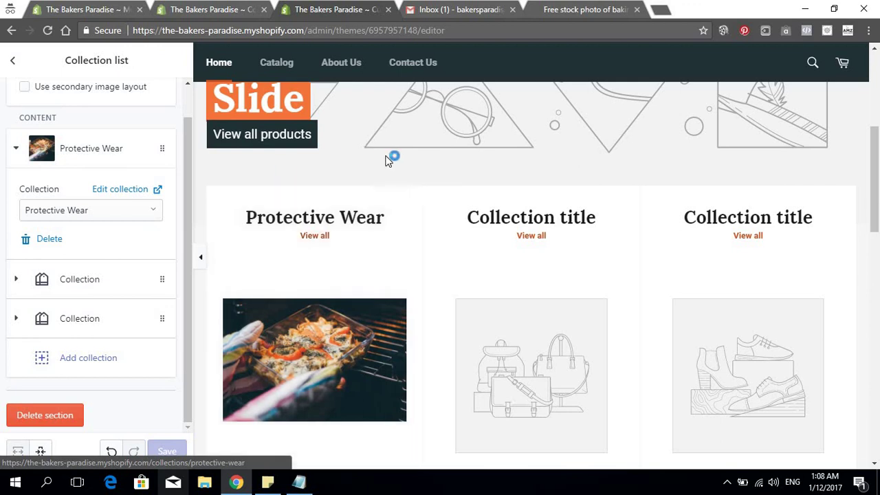
scroll(398, 165, "down", 12)
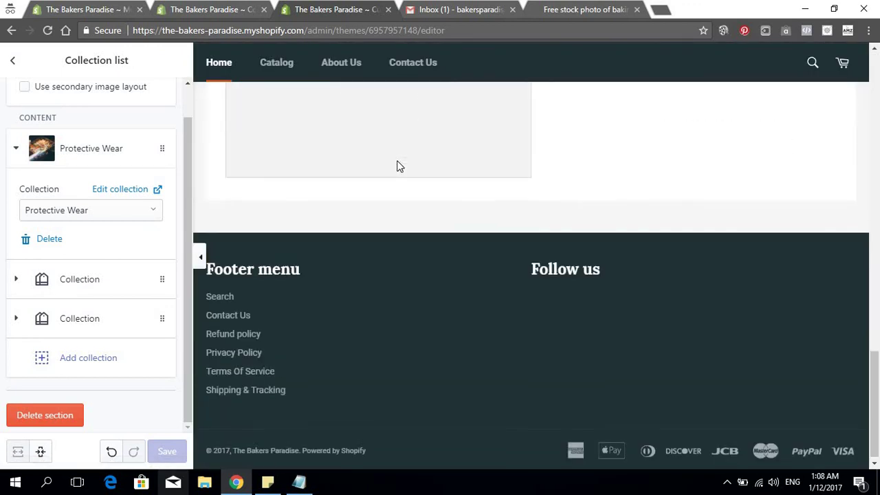
left_click(251, 389)
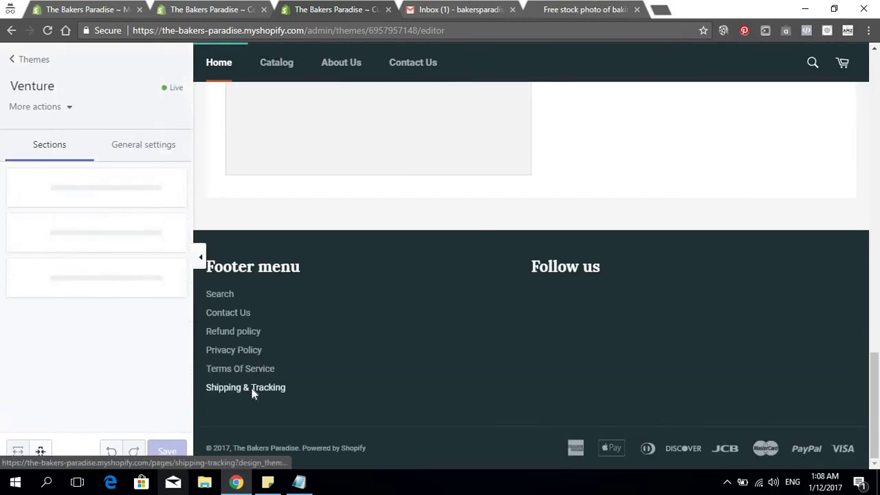
scroll(385, 196, "down", 6)
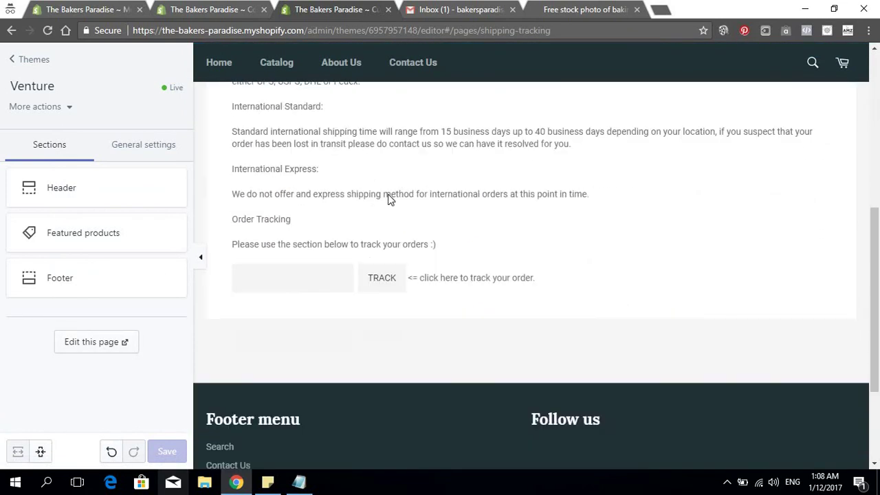
left_click(279, 252)
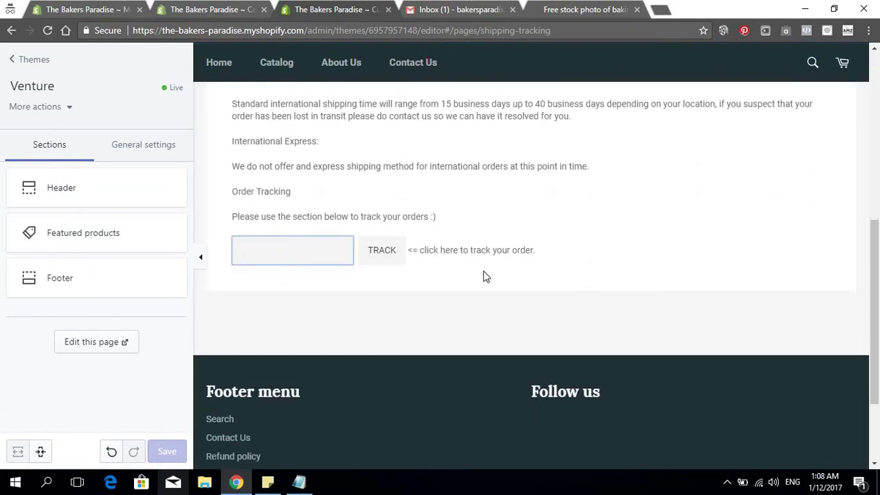
scroll(483, 271, "up", 5)
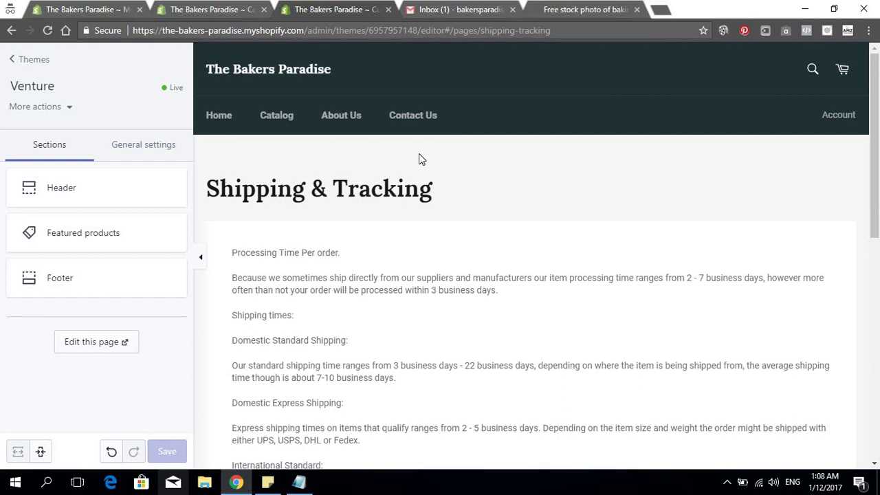
scroll(497, 241, "down", 5)
scroll(440, 220, "up", 4)
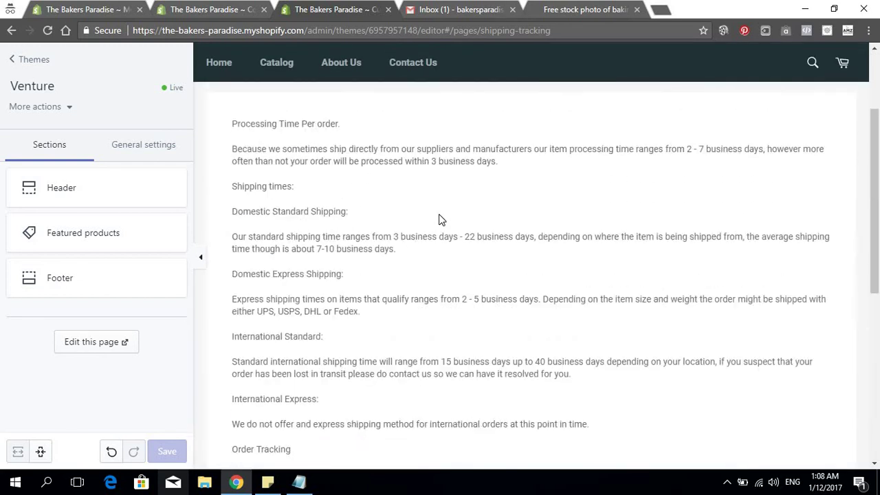
scroll(440, 220, "up", 2)
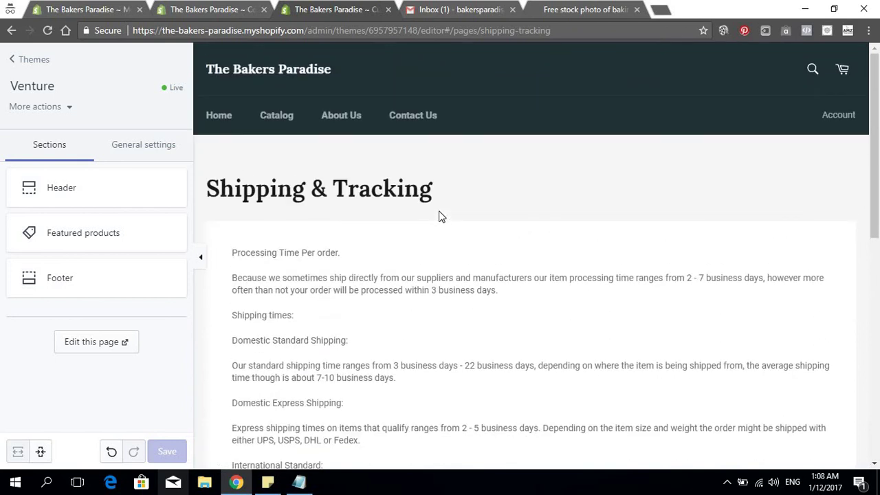